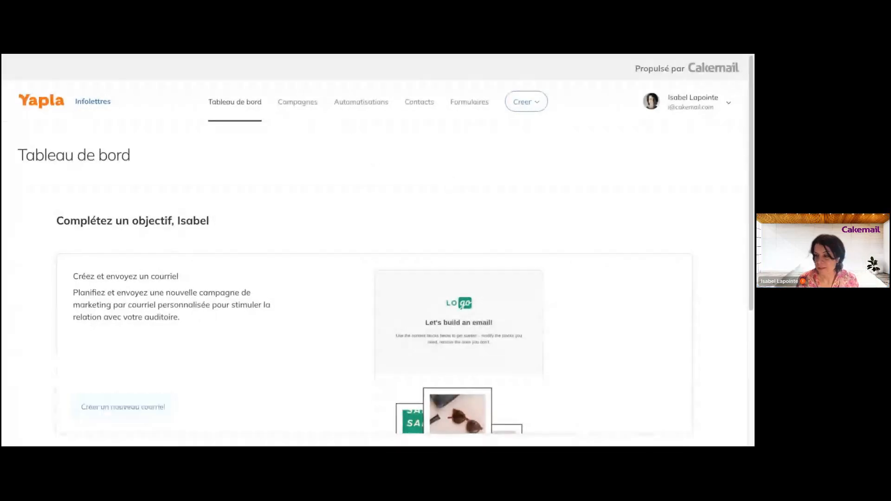
- Create a new untitled email campaign using Créer > Campagne on the dashboard
scroll(546, 238, "down", 1)
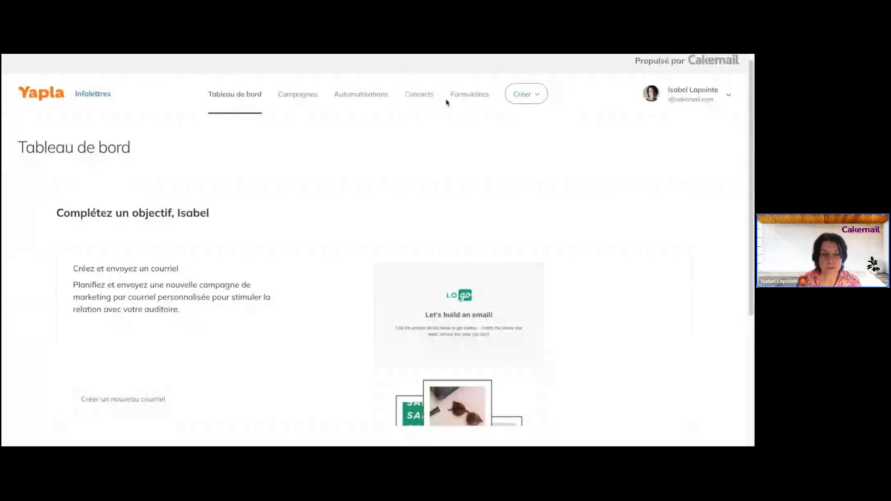
left_click(526, 94)
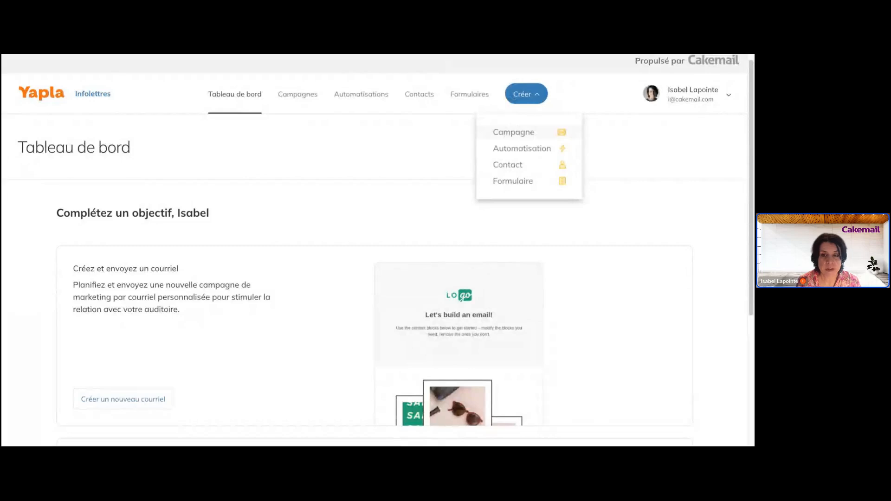
left_click(514, 133)
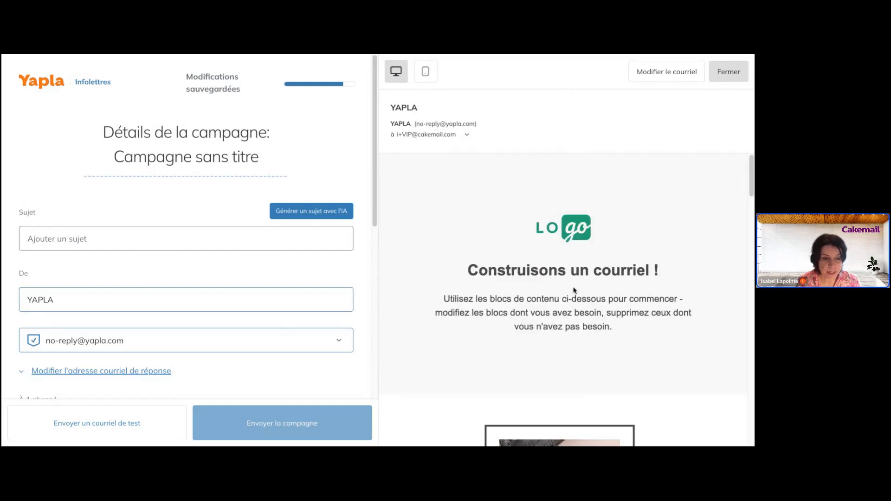
- Open the campaign's email in the content editor with the default 'Construisons un courriel !' template
left_click(649, 72)
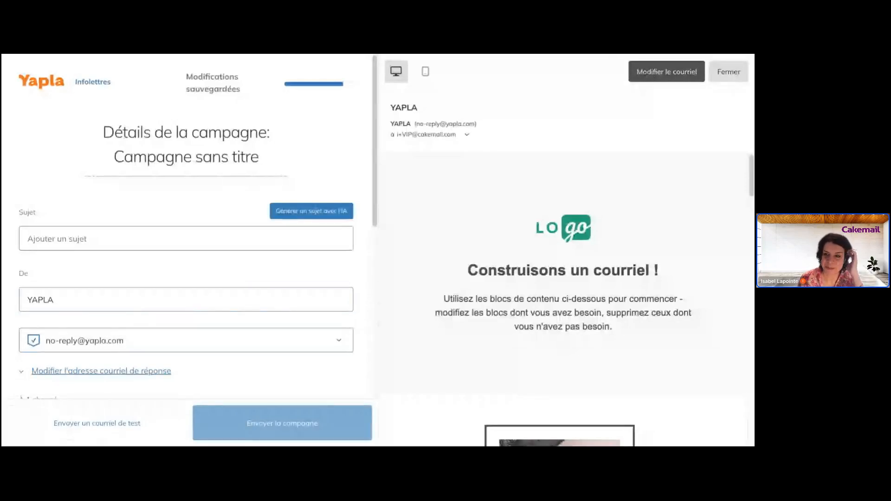
left_click(647, 72)
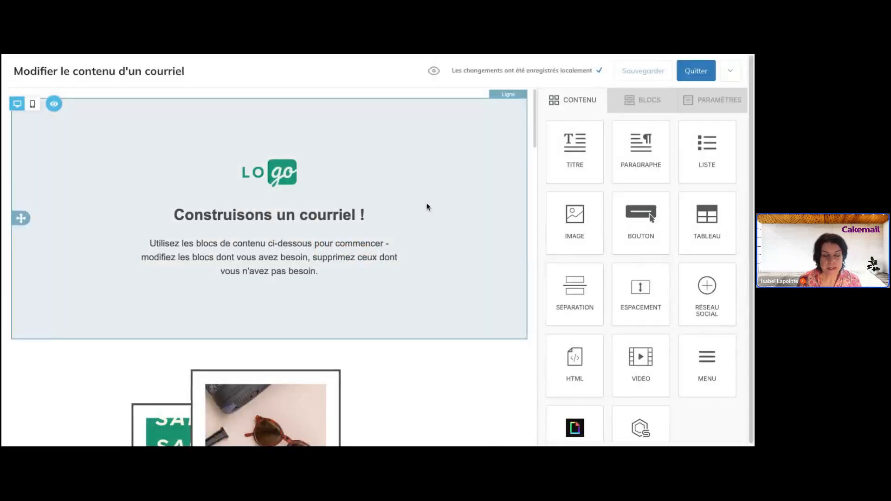
scroll(425, 204, "down", 3)
scroll(434, 212, "up", 3)
- Inspect the header row's properties, then show the editor's extra options menu beside Quitter
left_click(443, 216)
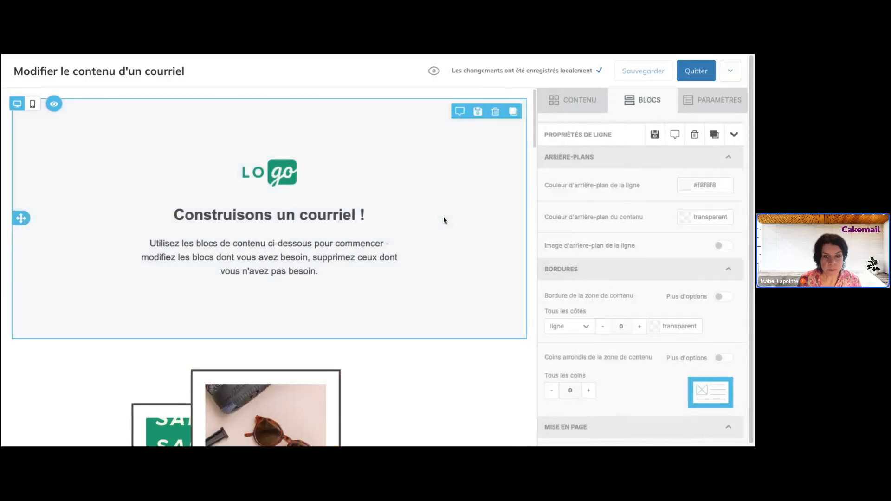
scroll(444, 218, "down", 3)
scroll(467, 276, "down", 6)
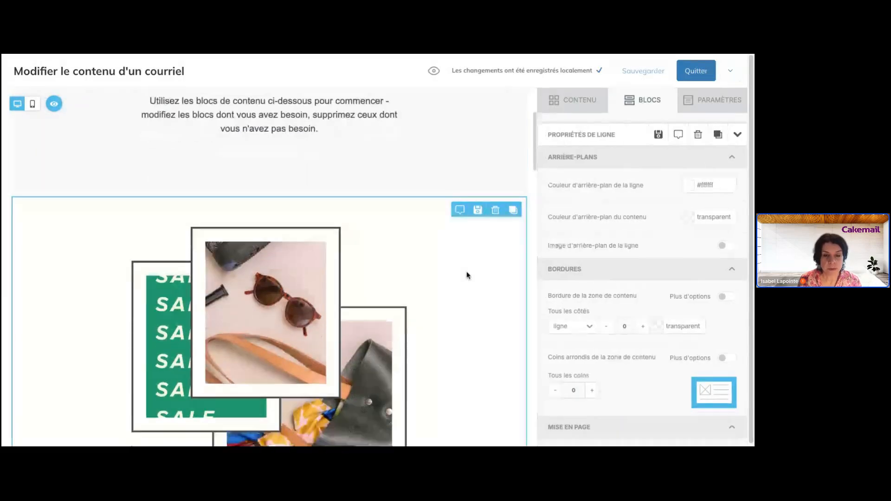
scroll(467, 275, "up", 9)
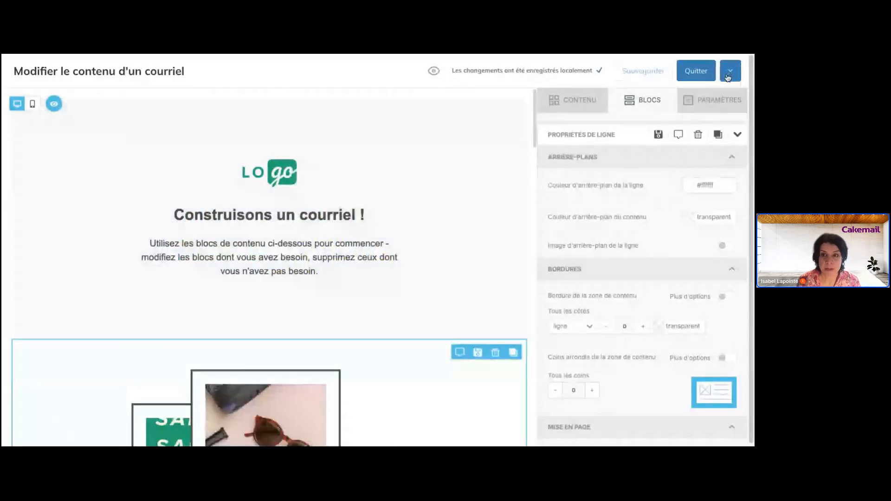
left_click(728, 74)
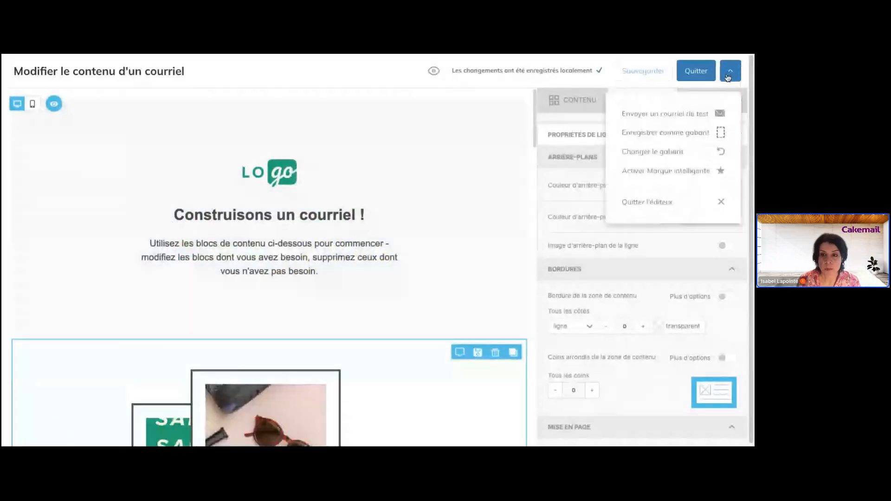
- Apply the Gabarits Yapla 'Organisation Newsletter - English' template, discarding the current email content
left_click(685, 152)
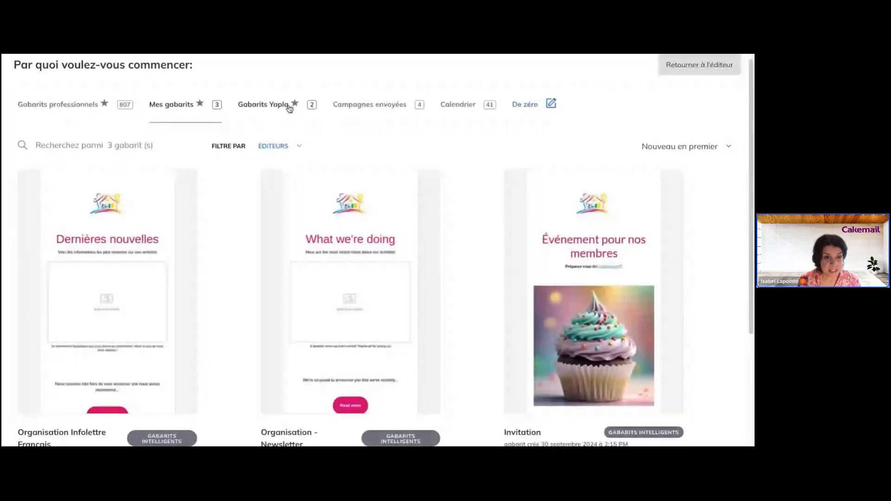
left_click(288, 106)
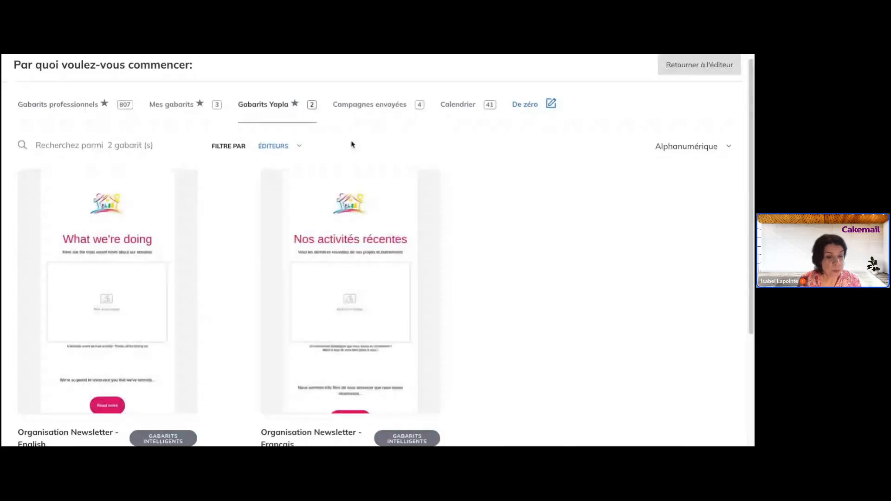
scroll(351, 144, "down", 2)
scroll(351, 144, "up", 2)
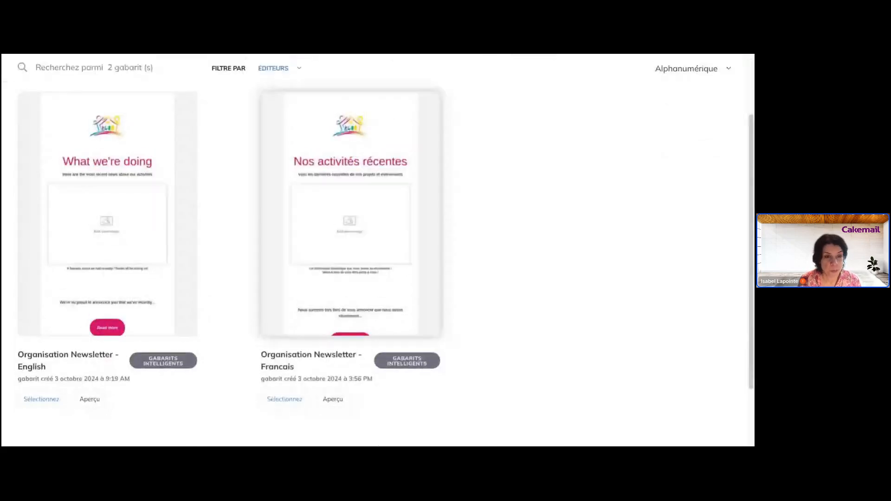
scroll(352, 144, "down", 2)
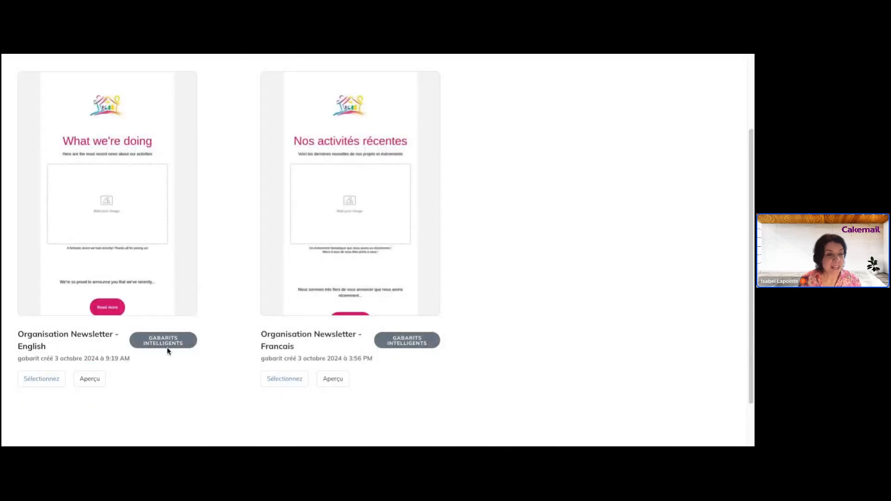
scroll(160, 276, "up", 2)
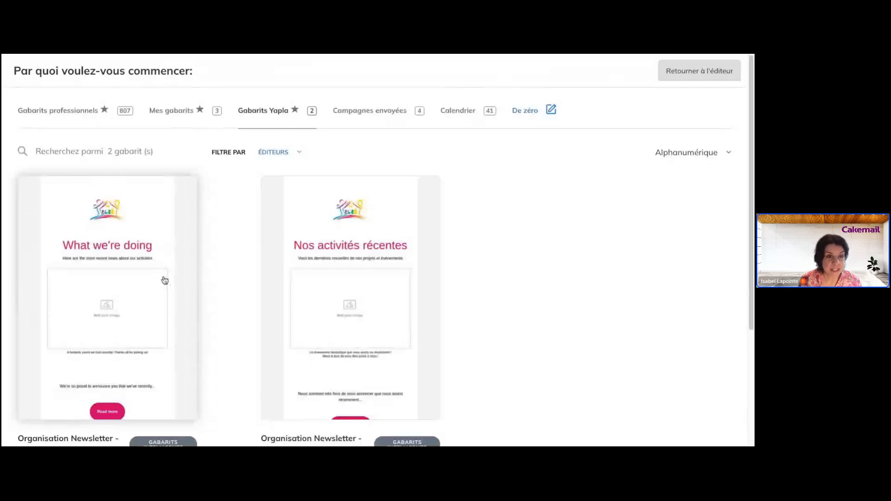
scroll(164, 281, "down", 3)
scroll(380, 199, "up", 3)
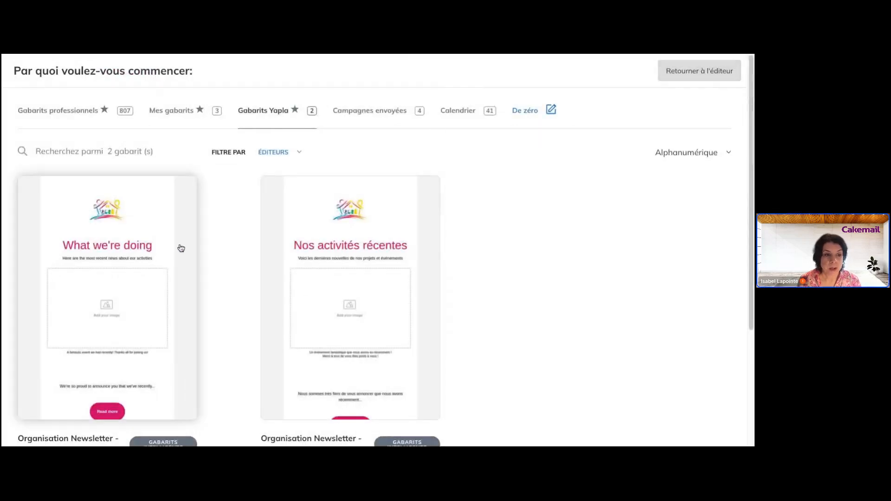
scroll(384, 220, "down", 3)
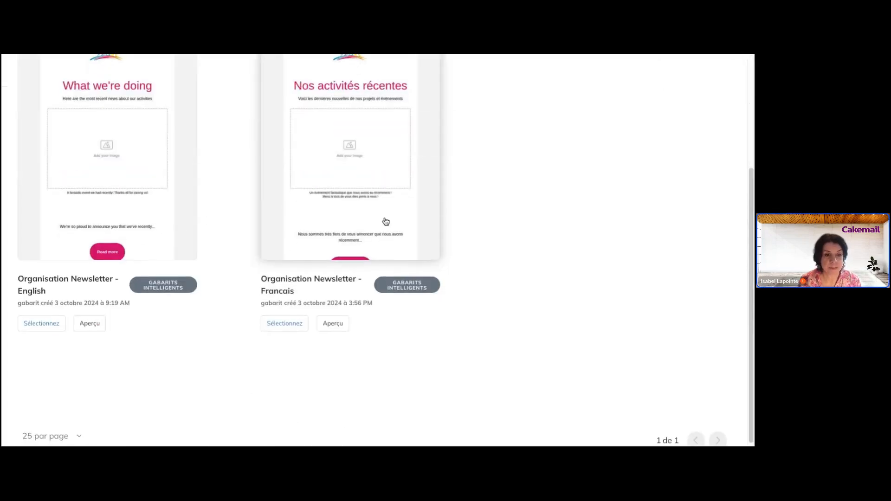
scroll(385, 221, "up", 2)
scroll(124, 258, "up", 1)
scroll(213, 240, "down", 3)
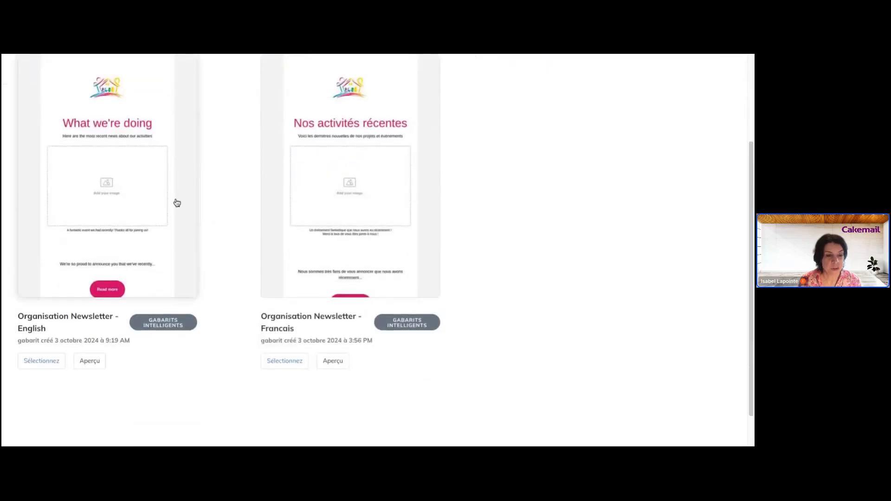
scroll(136, 212, "up", 1)
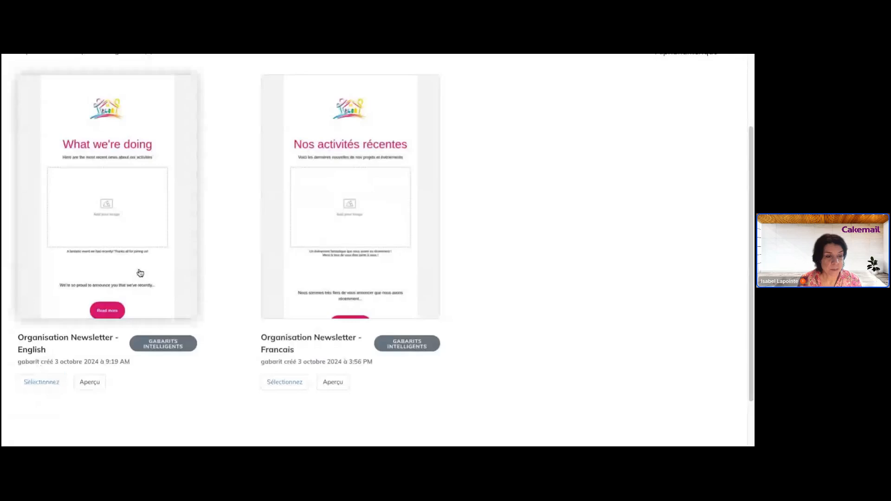
scroll(116, 324, "up", 1)
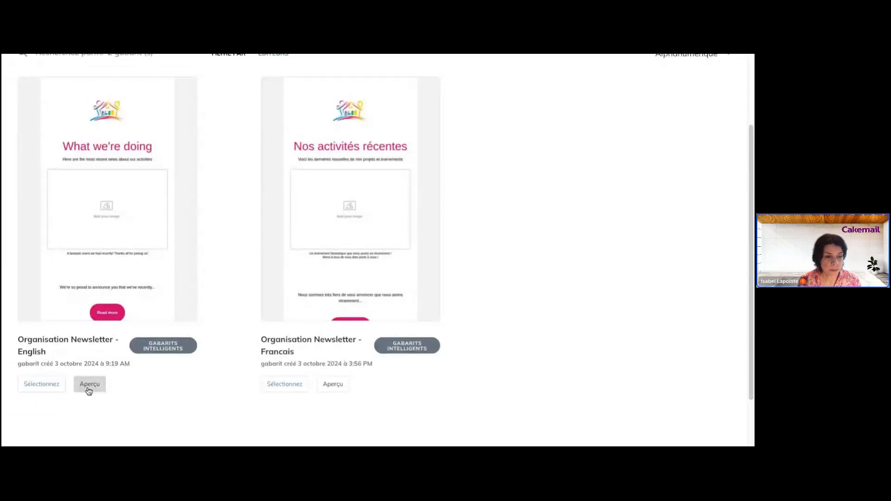
left_click(42, 384)
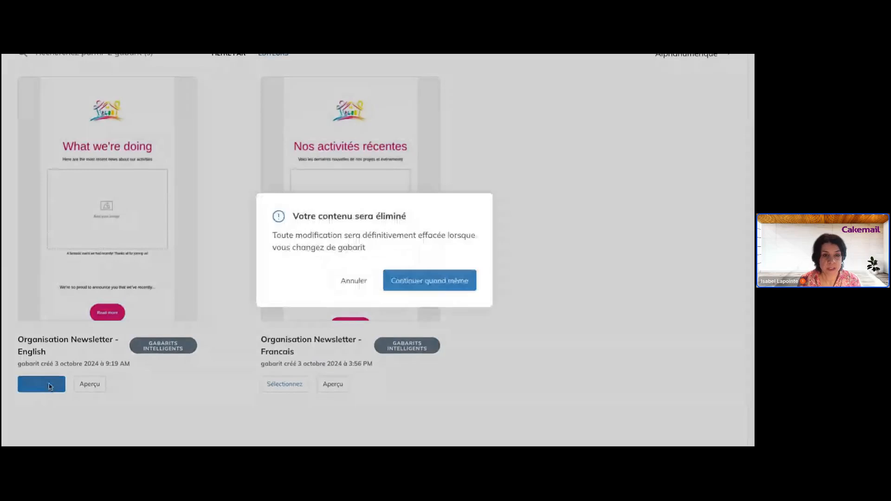
left_click(409, 284)
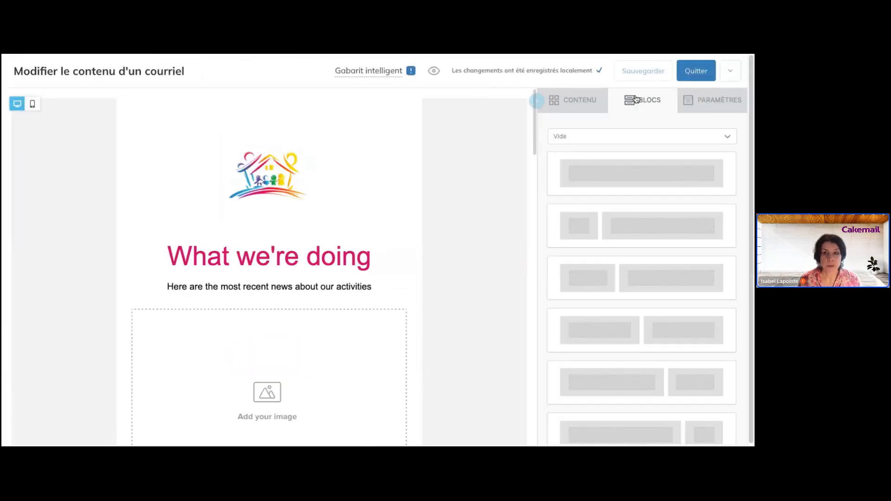
- Switch the email to the French Yapla template 'Nos activités récentes', discarding existing content
scroll(359, 202, "down", 5)
scroll(358, 202, "up", 5)
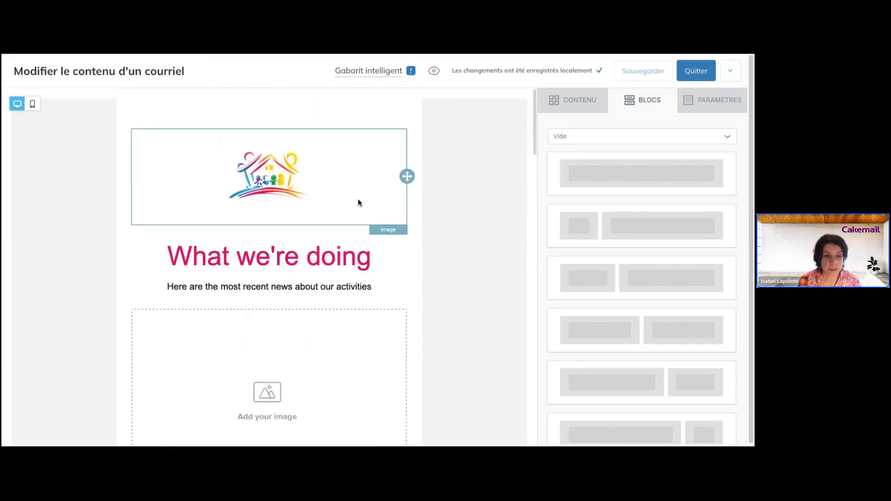
left_click(729, 74)
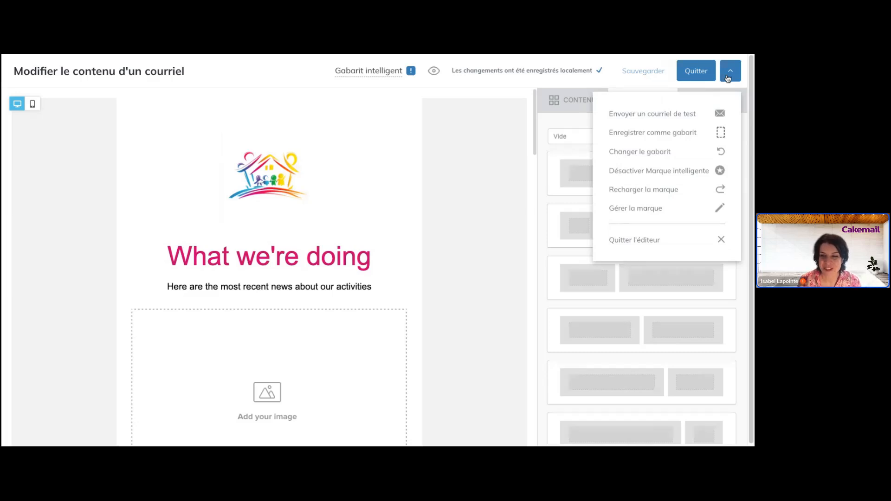
left_click(685, 155)
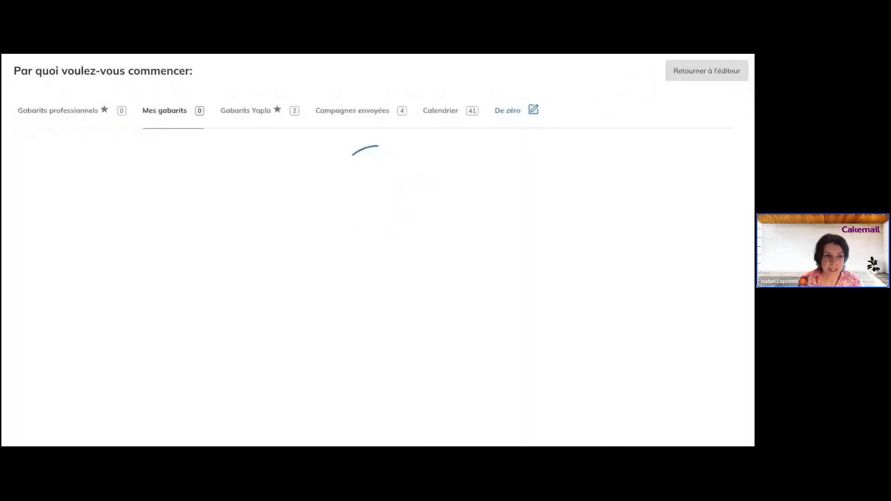
left_click(242, 110)
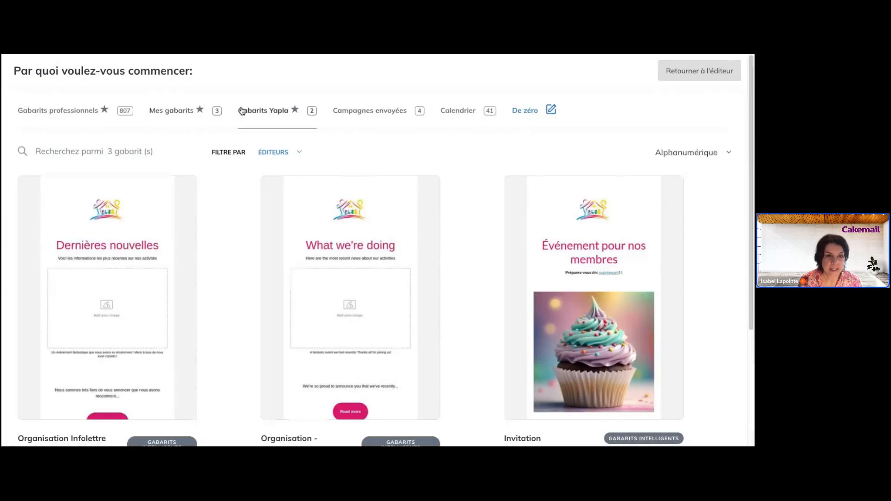
scroll(260, 134, "down", 4)
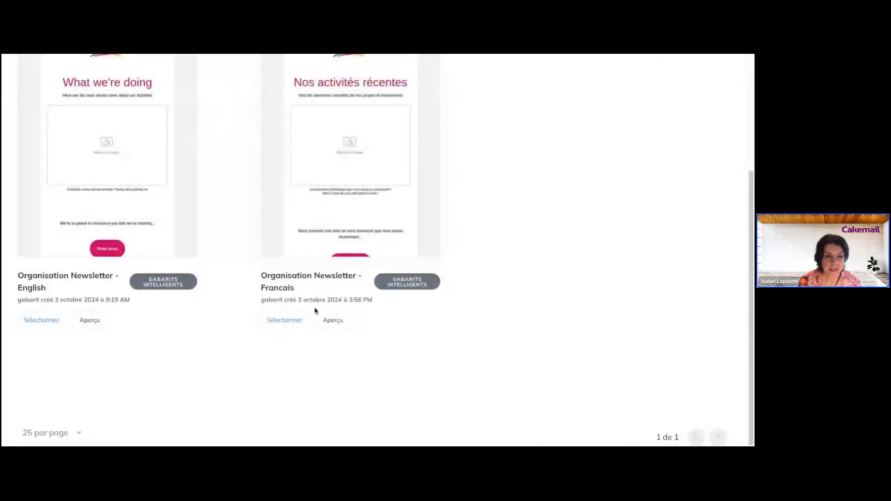
left_click(299, 322)
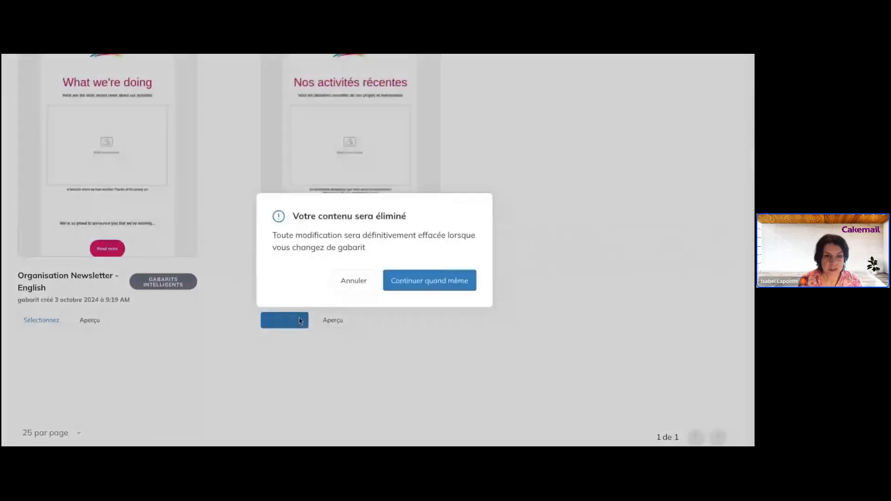
left_click(428, 282)
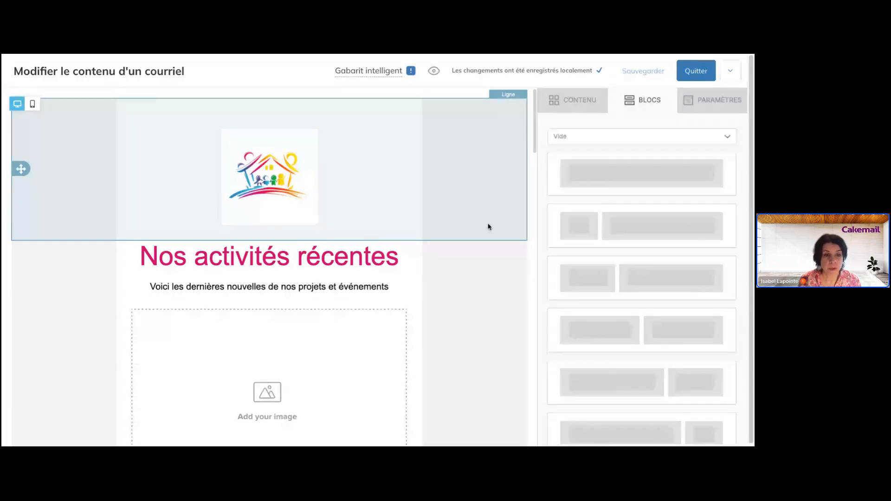
- Select the logo row above 'Nos activités récentes' to show its Propriétés de ligne
scroll(488, 226, "down", 1)
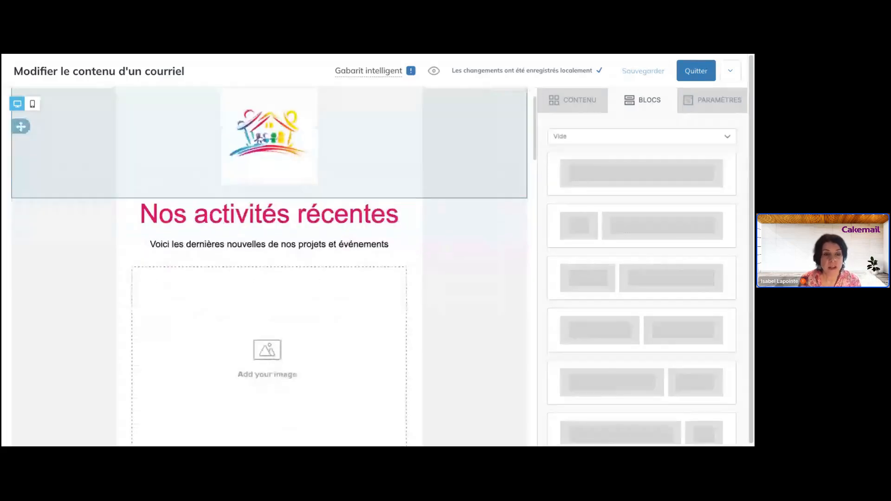
scroll(269, 267, "up", 1)
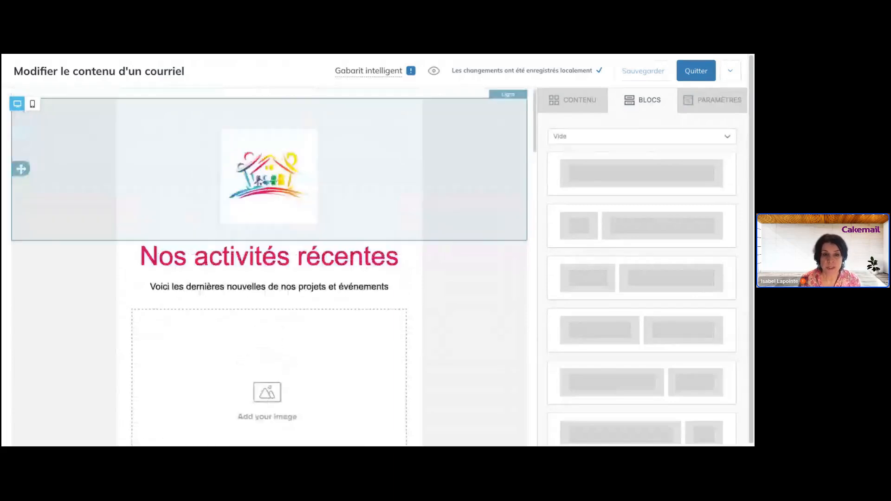
scroll(485, 256, "down", 3)
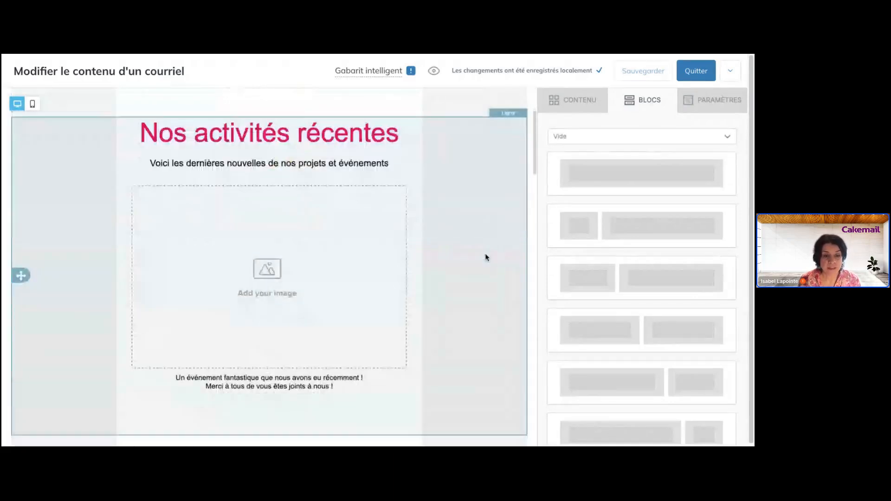
scroll(485, 256, "up", 3)
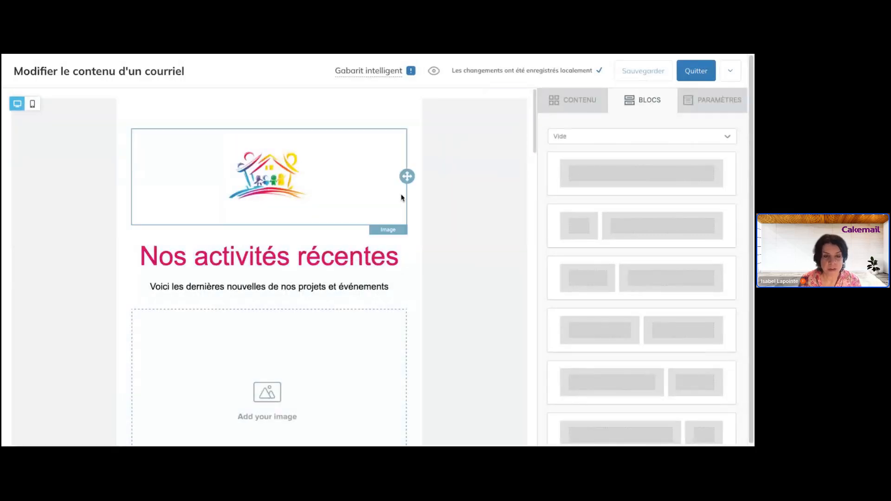
left_click(485, 199)
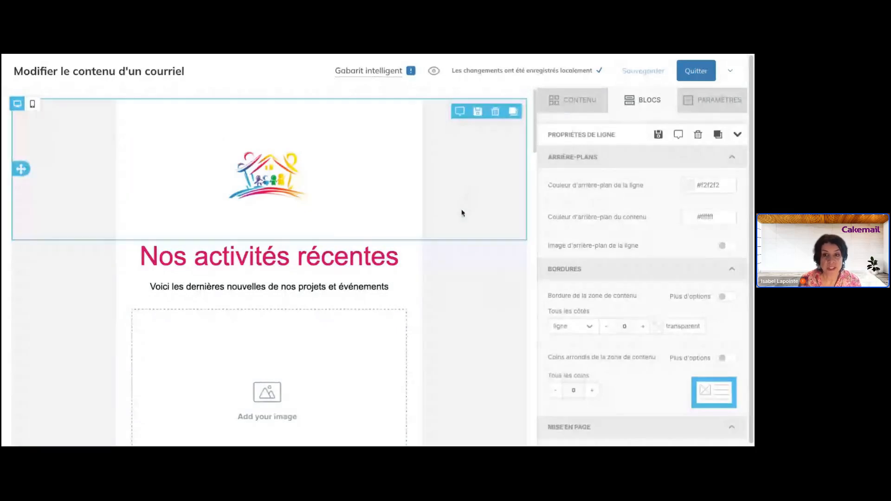
scroll(459, 284, "down", 1)
scroll(464, 280, "up", 1)
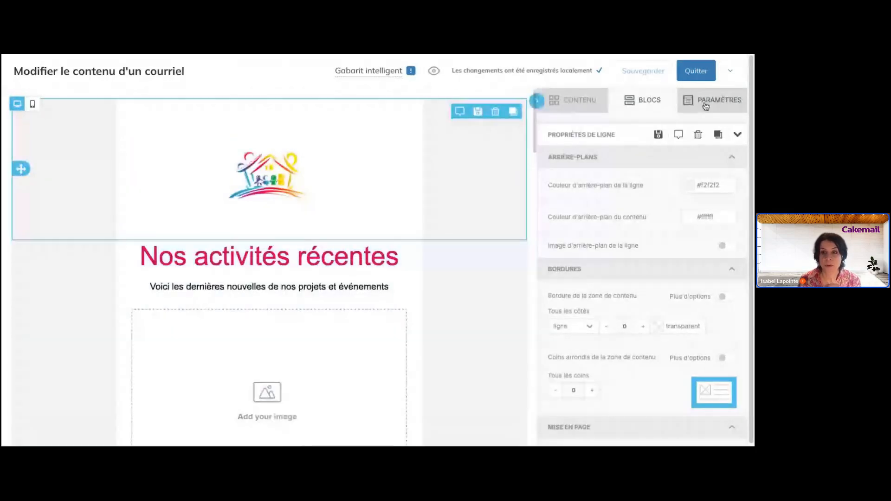
- Review the Paramètres settings (600px width, #ffffff backgrounds) and expand the Police par défaut list
left_click(708, 100)
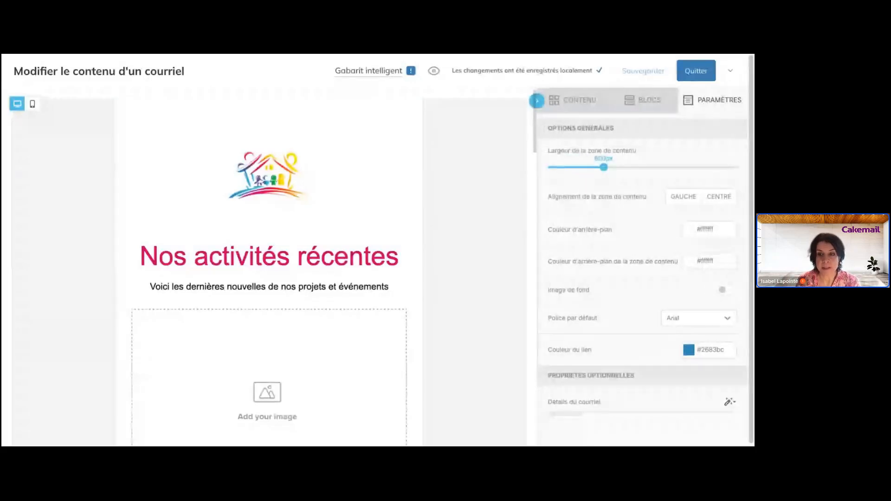
scroll(406, 167, "down", 4)
scroll(402, 172, "down", 4)
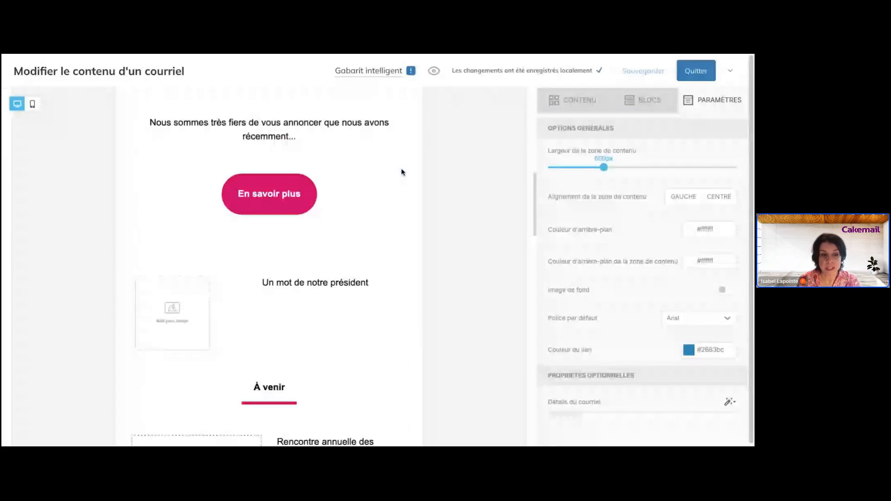
scroll(402, 173, "up", 10)
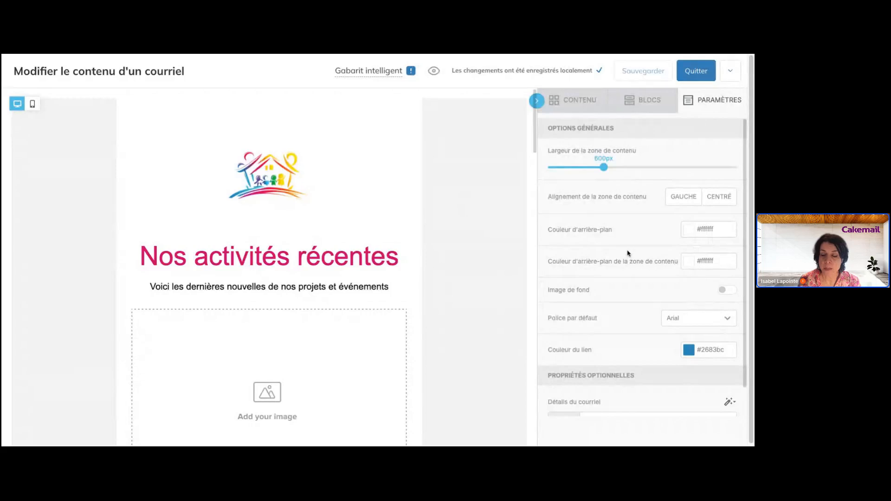
scroll(686, 255, "down", 1)
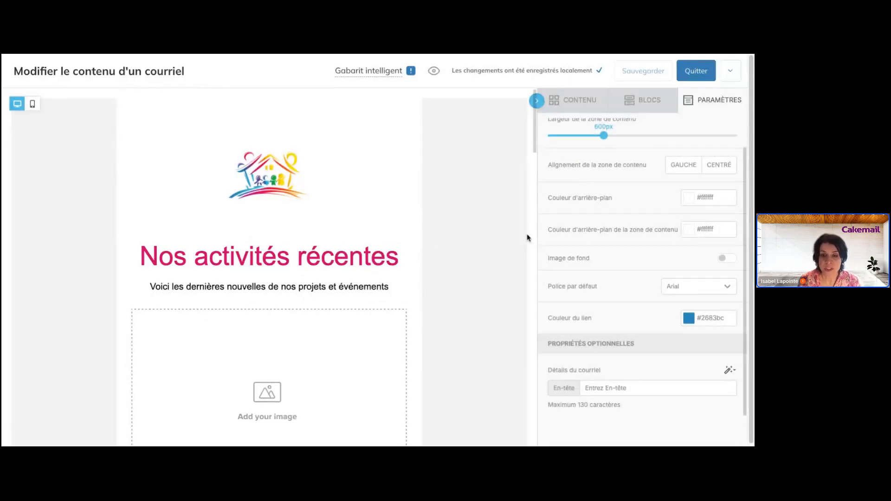
scroll(422, 250, "down", 2)
scroll(452, 209, "up", 2)
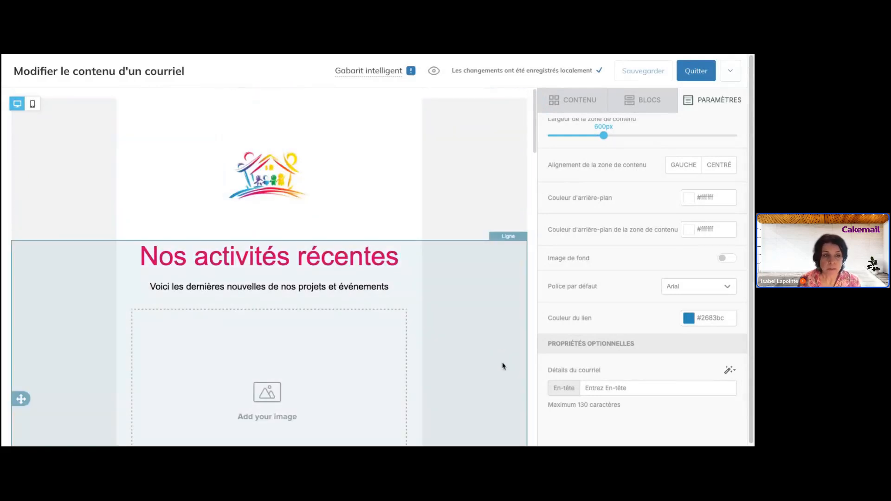
scroll(259, 349, "down", 5)
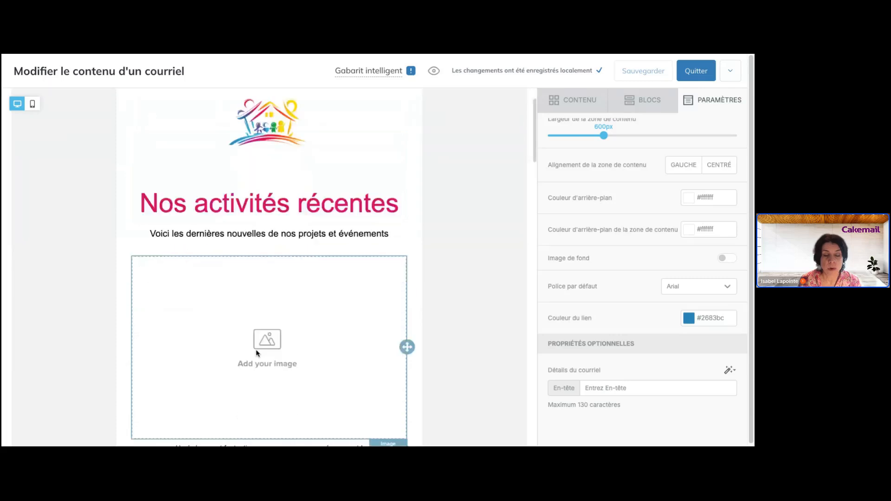
scroll(256, 353, "down", 5)
scroll(255, 352, "up", 10)
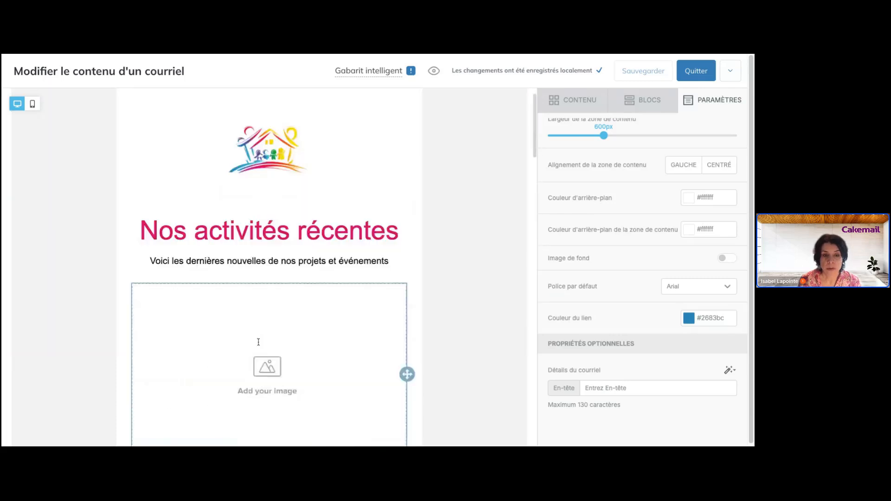
scroll(370, 301, "down", 5)
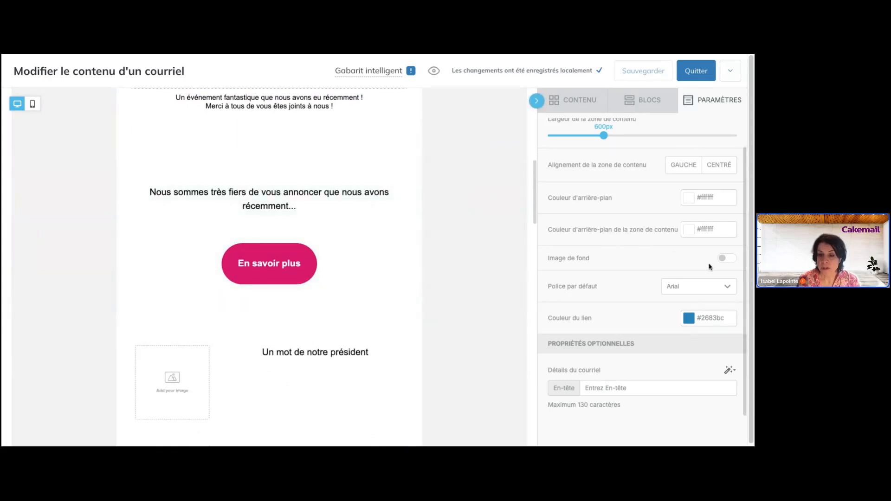
left_click(705, 289)
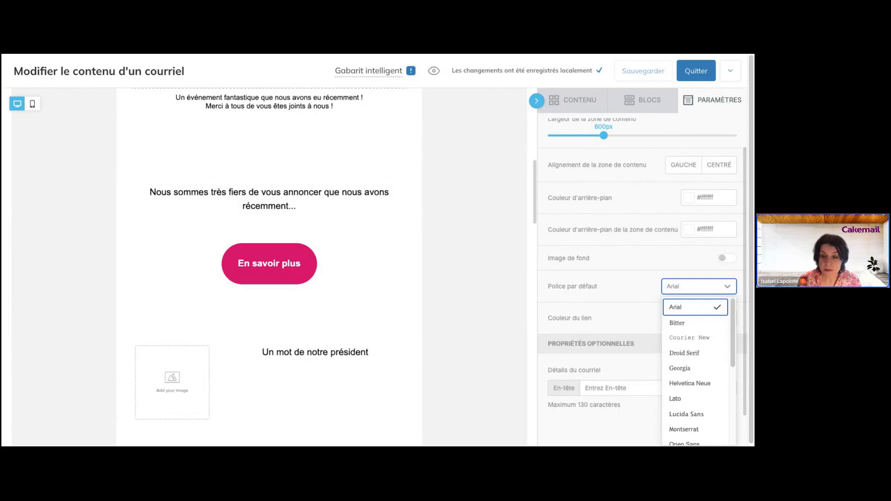
- Try Bitter, then Georgia, then Lato as the email's default font
scroll(699, 330, "down", 1)
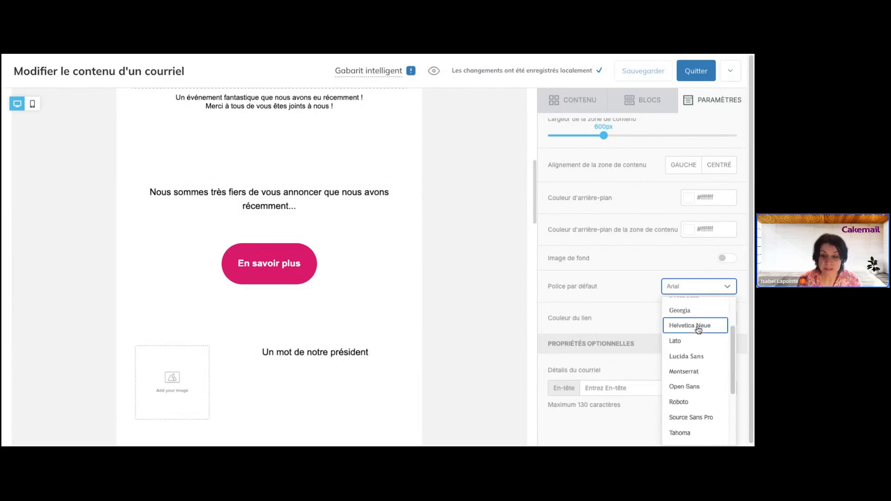
scroll(698, 330, "down", 3)
scroll(699, 330, "up", 5)
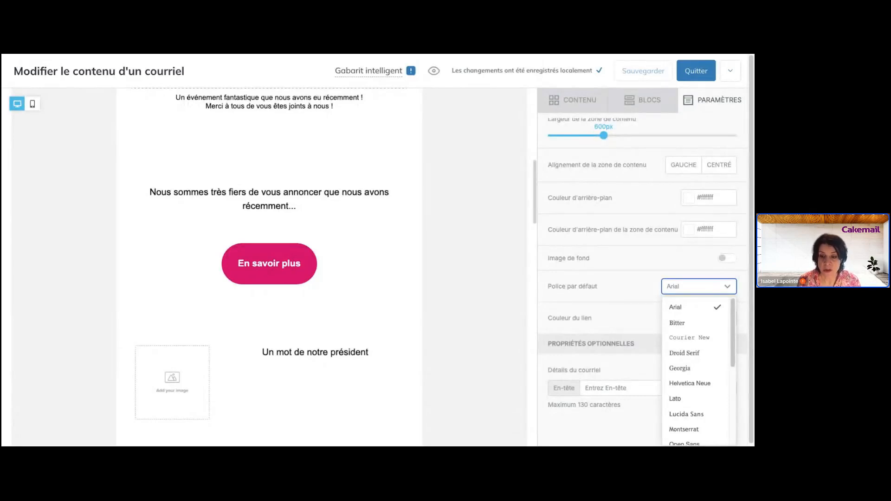
key("Down")
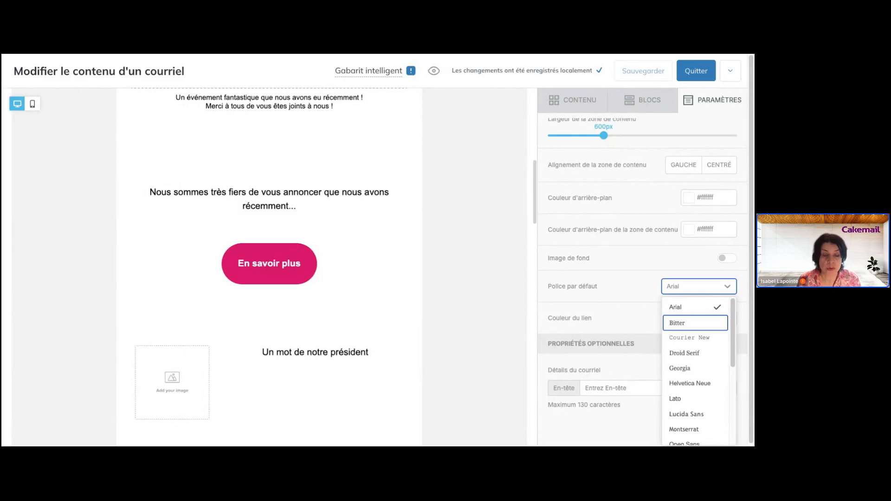
key("Return")
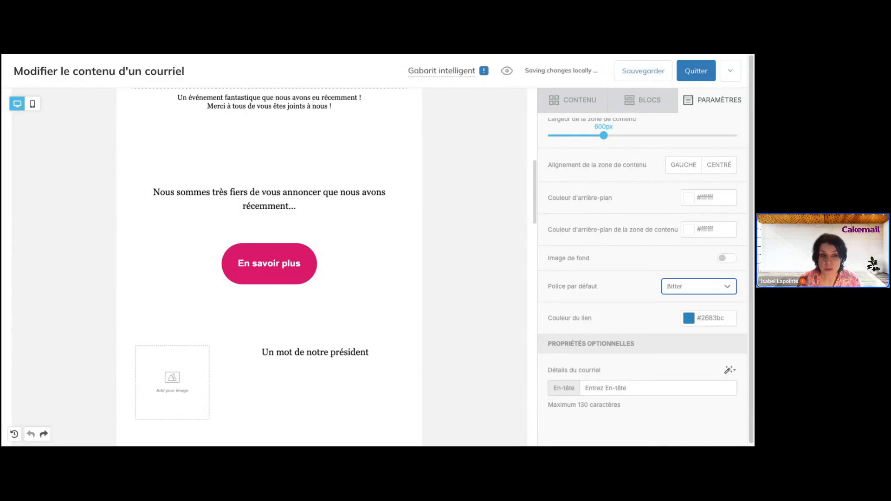
left_click(695, 291)
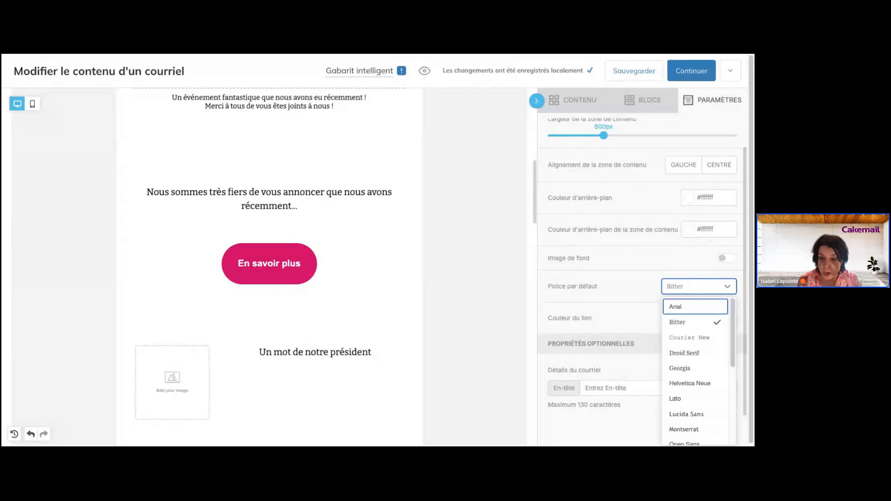
left_click(697, 370)
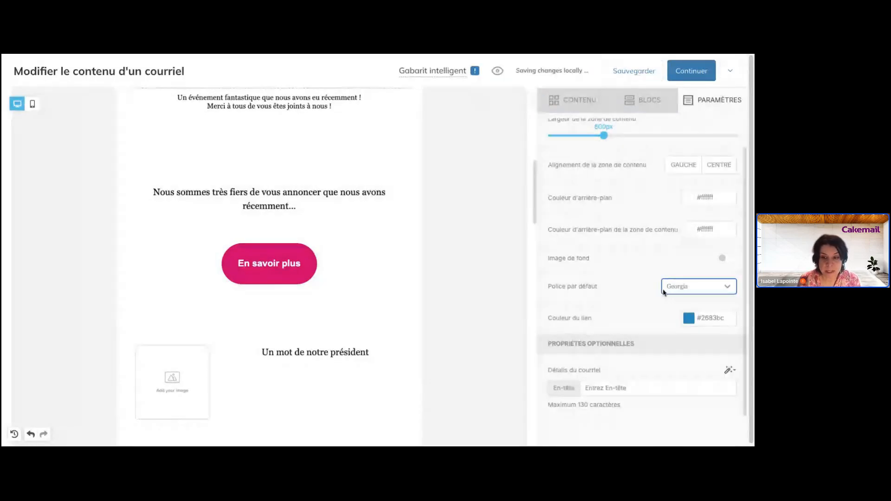
left_click(699, 290)
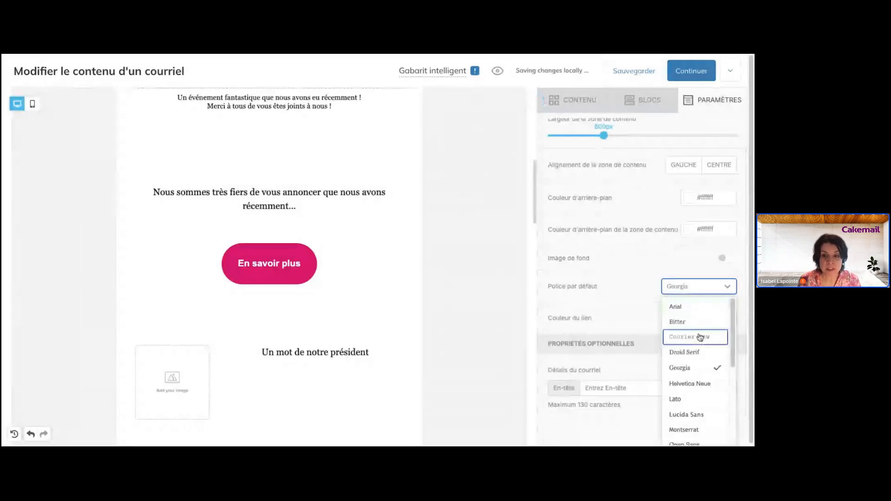
left_click(700, 399)
- Set the default font back to Arial and review the email rendered in it
scroll(361, 222, "up", 1)
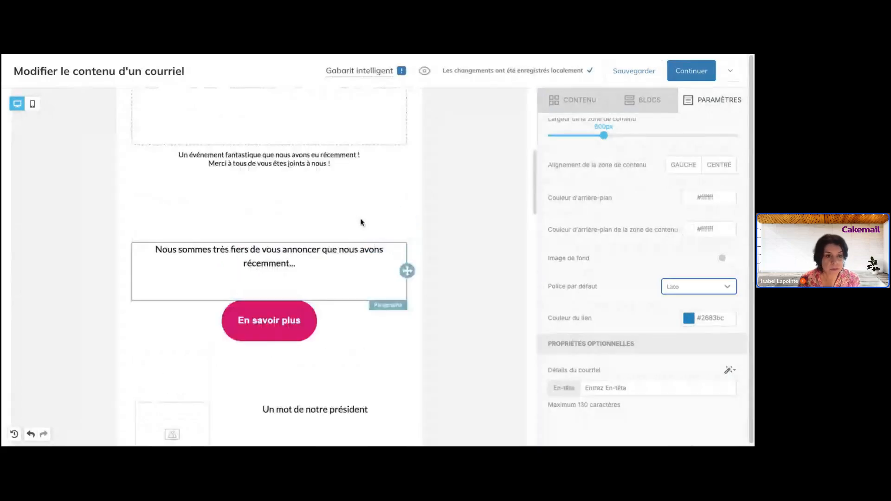
left_click(682, 288)
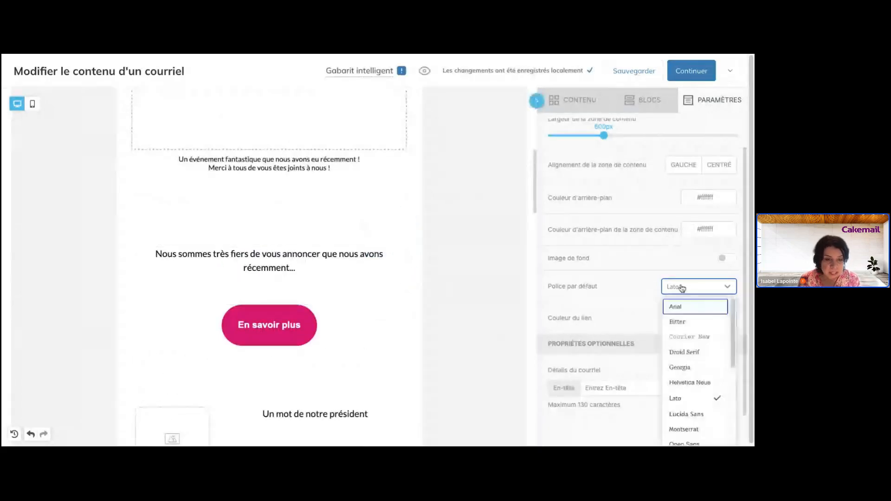
scroll(707, 323, "down", 5)
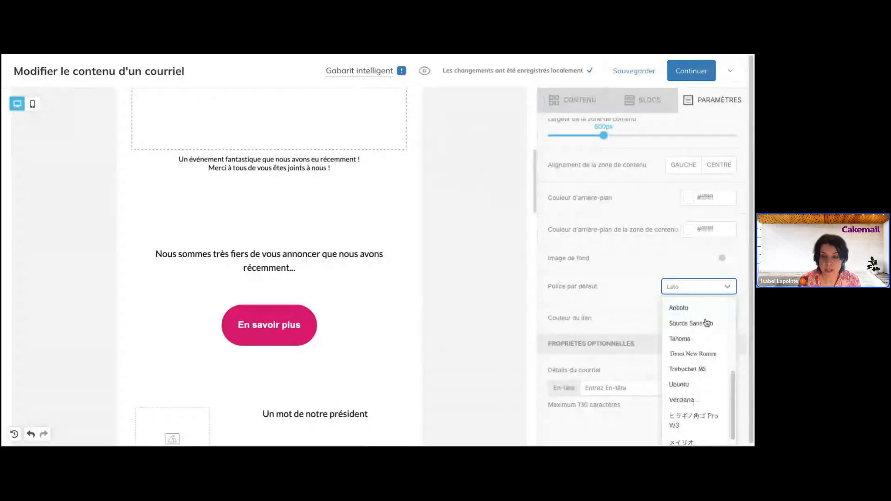
scroll(706, 323, "up", 2)
scroll(706, 323, "up", 2)
left_click(682, 305)
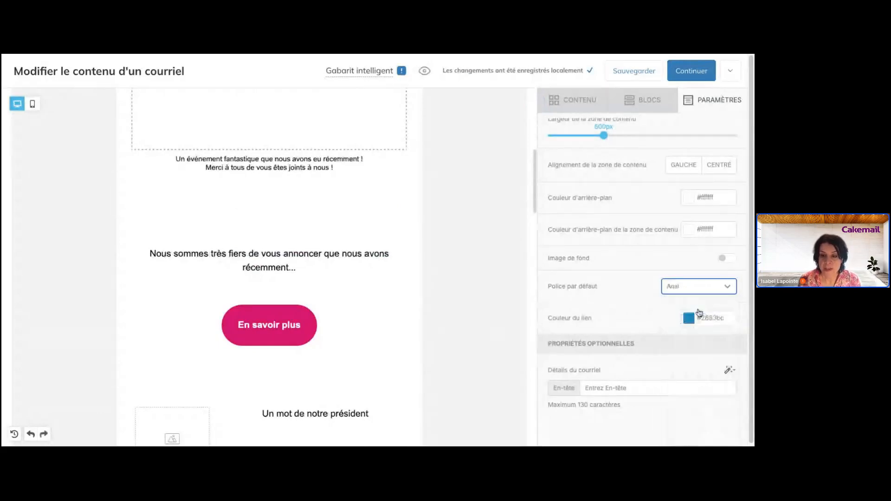
scroll(384, 331, "down", 6)
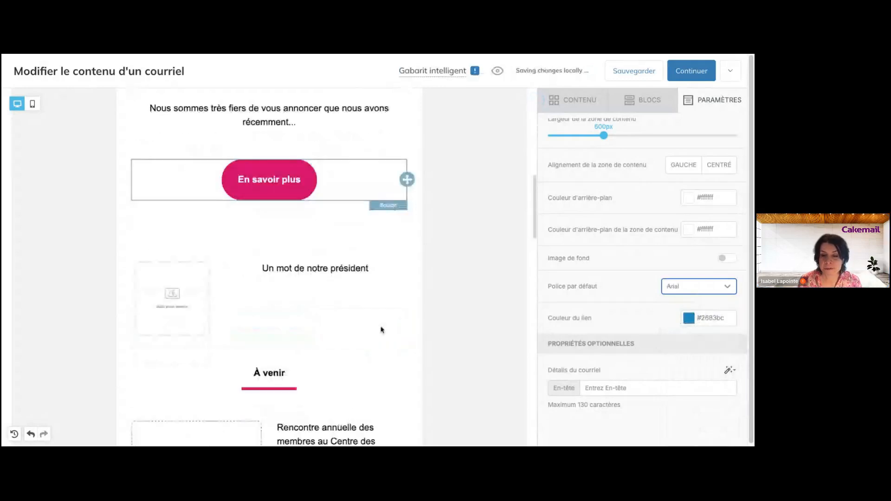
scroll(381, 330, "down", 4)
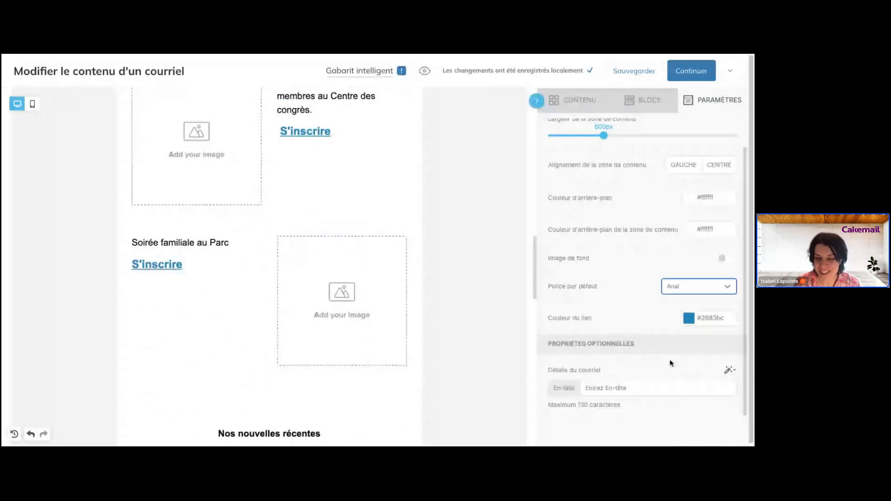
scroll(670, 364, "down", 1)
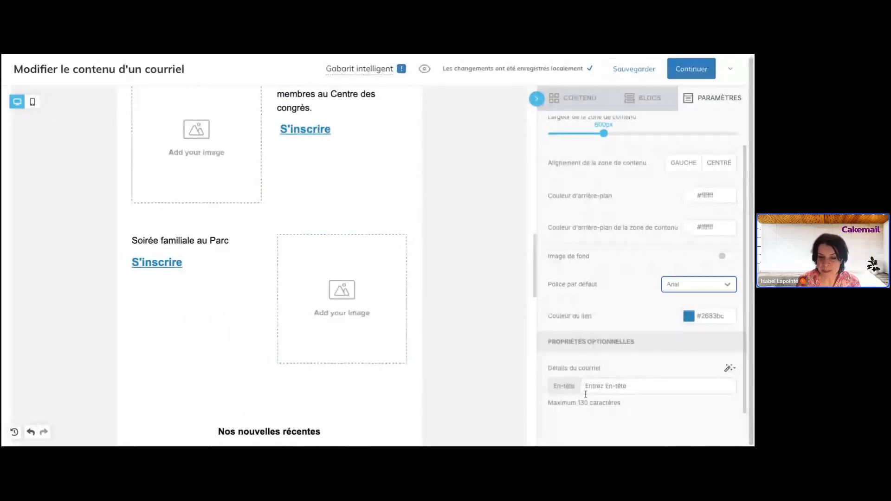
- Enter 'Invitation à notre événement annuel' as the email's En-tête preheader text
left_click(613, 390)
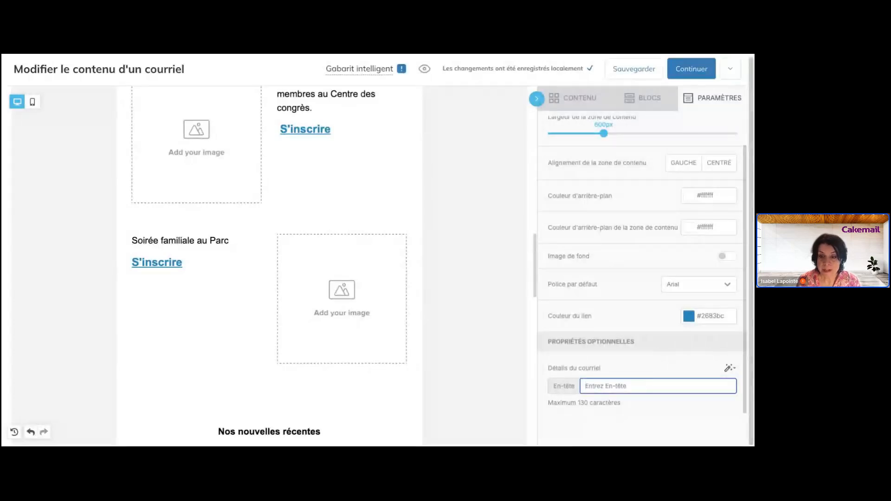
type("Événement exclusif pour nos membres")
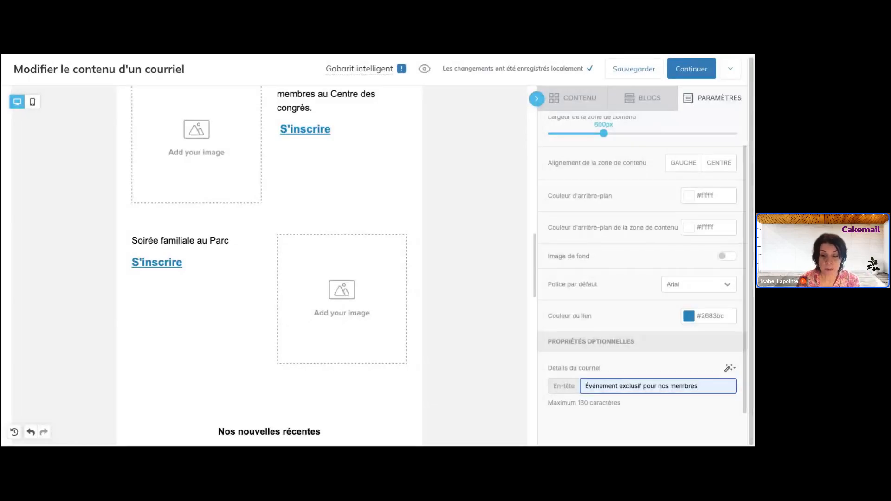
left_click_drag(584, 386, 713, 382)
type("Inv")
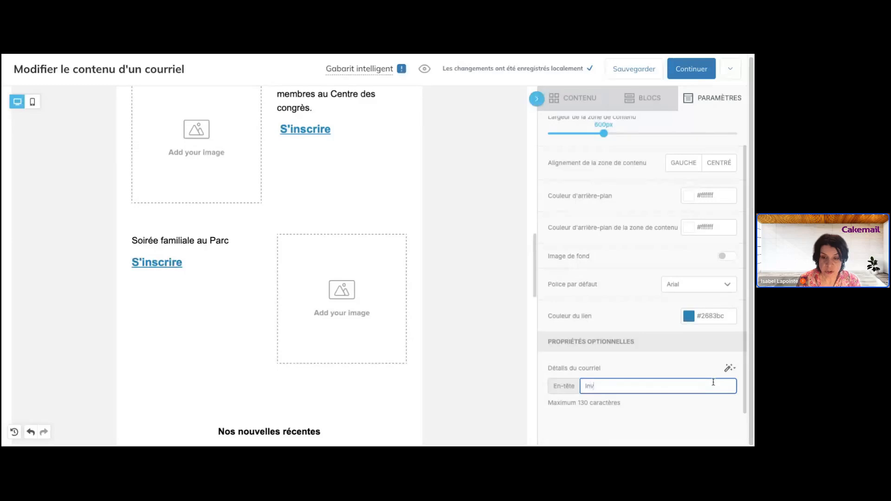
type("itatio")
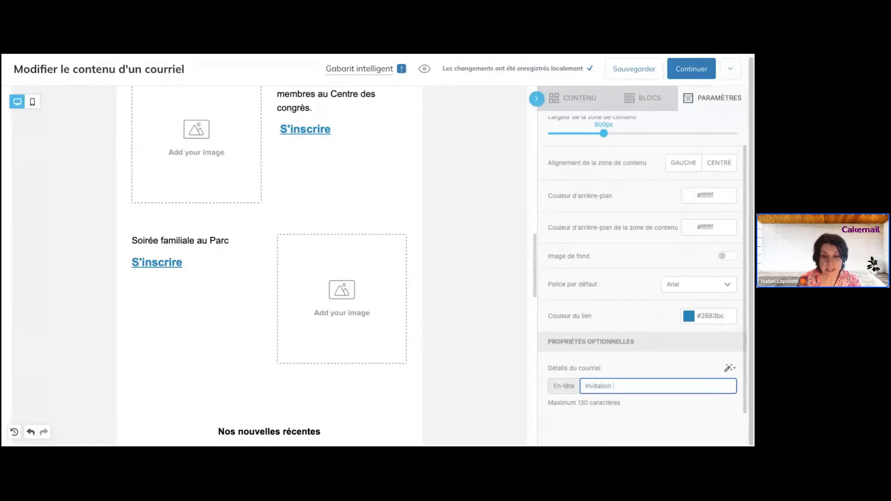
type("n")
key("BackSpace")
key("BackSpace")
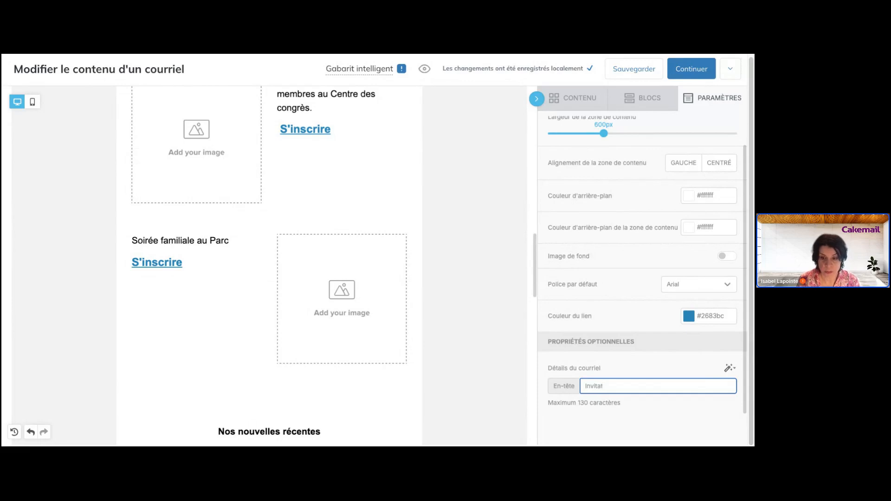
type("io")
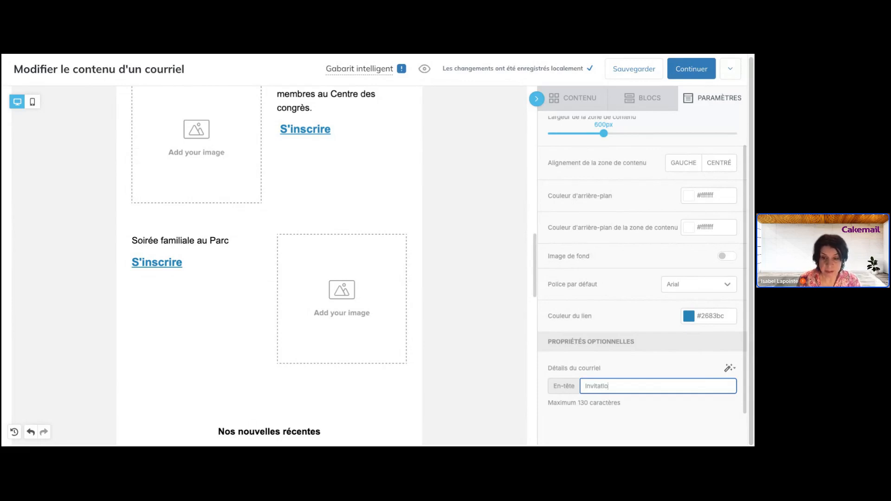
type("n à notre é")
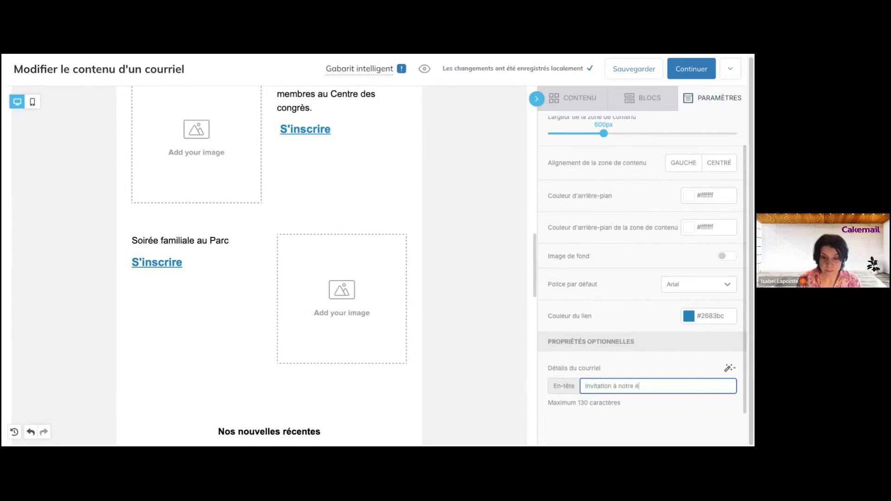
type("vénement annuel")
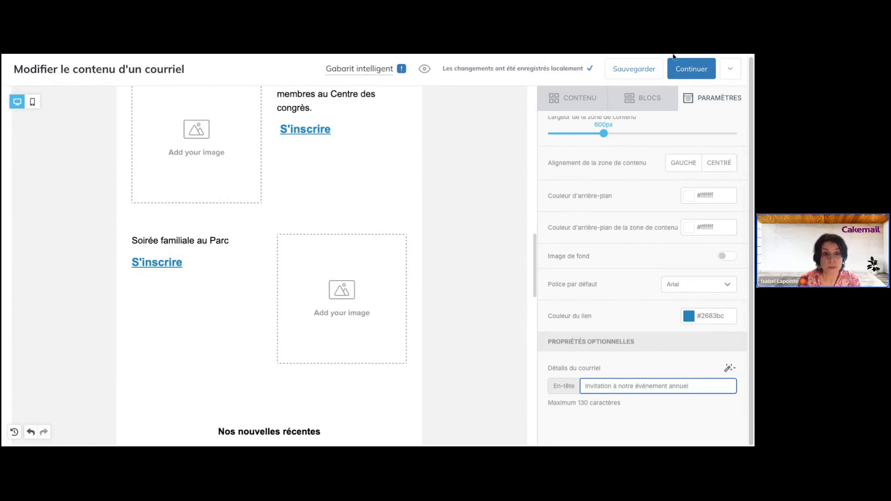
scroll(368, 211, "up", 2)
scroll(368, 212, "up", 4)
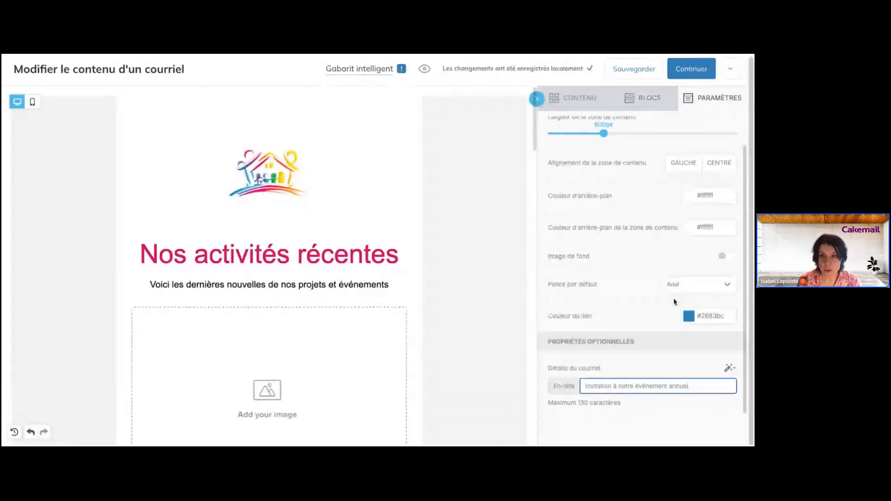
- Step through the logo, title and En savoir plus rows down to 'Un mot de notre président'
left_click(658, 108)
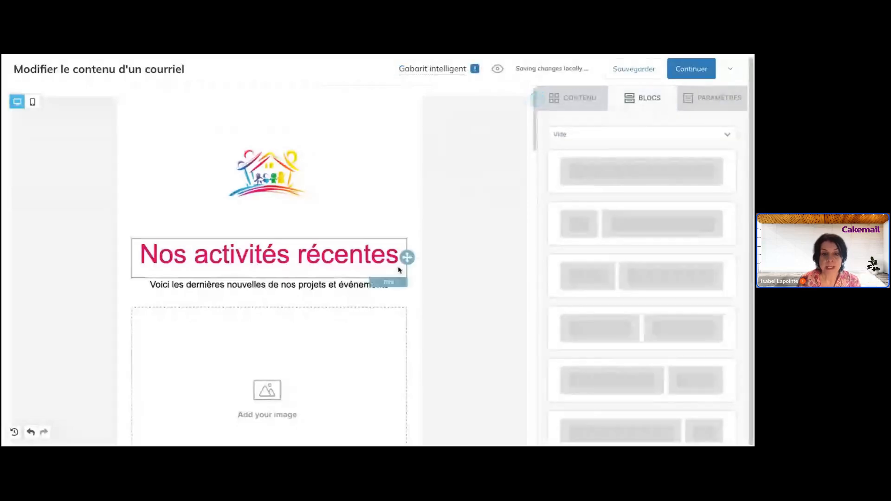
scroll(381, 255, "down", 3)
scroll(374, 250, "up", 3)
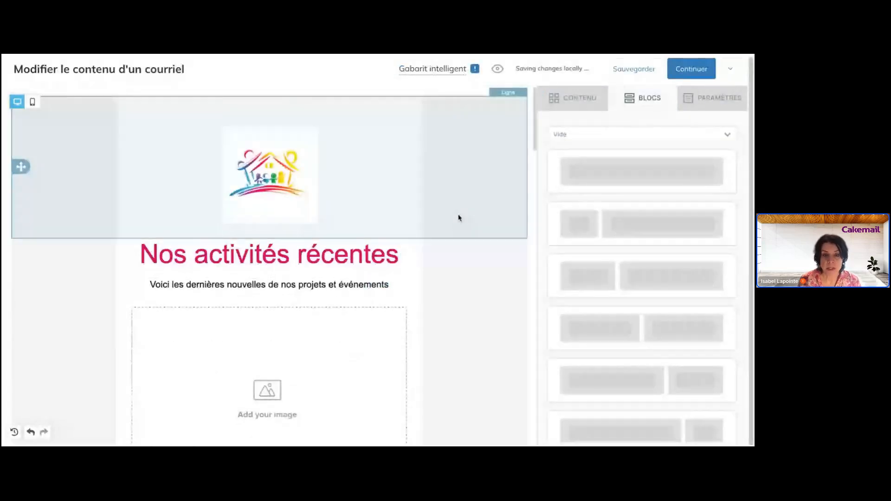
left_click(458, 218)
left_click(467, 295)
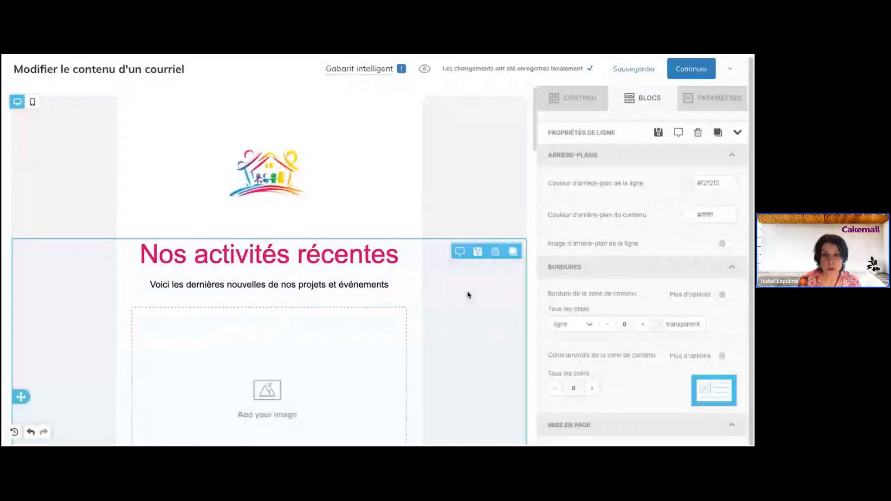
scroll(468, 295, "down", 4)
scroll(471, 295, "down", 3)
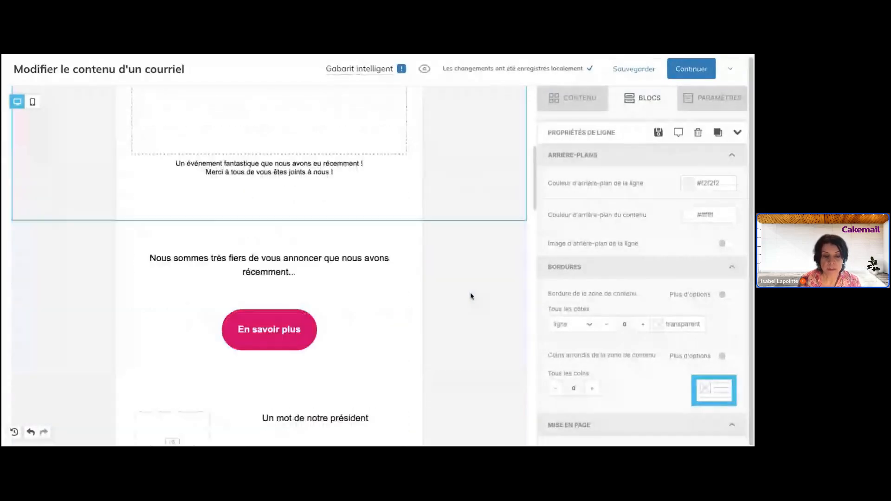
left_click(471, 295)
scroll(270, 264, "down", 4)
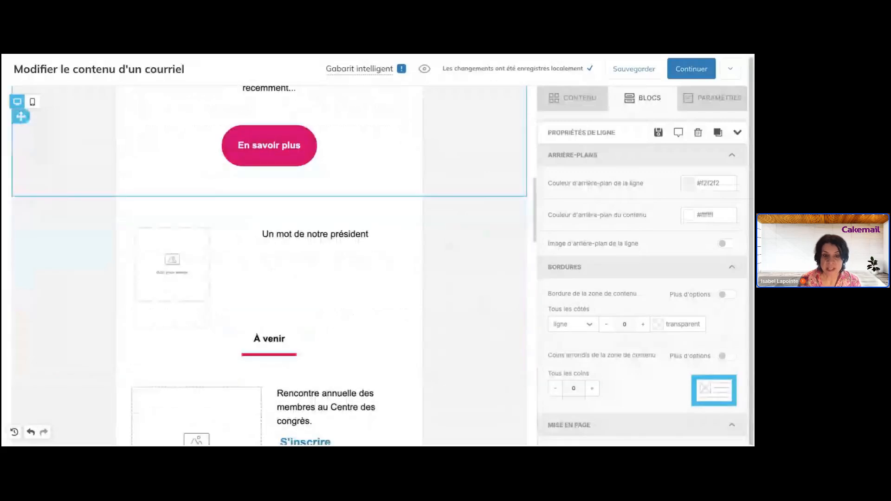
left_click(269, 264)
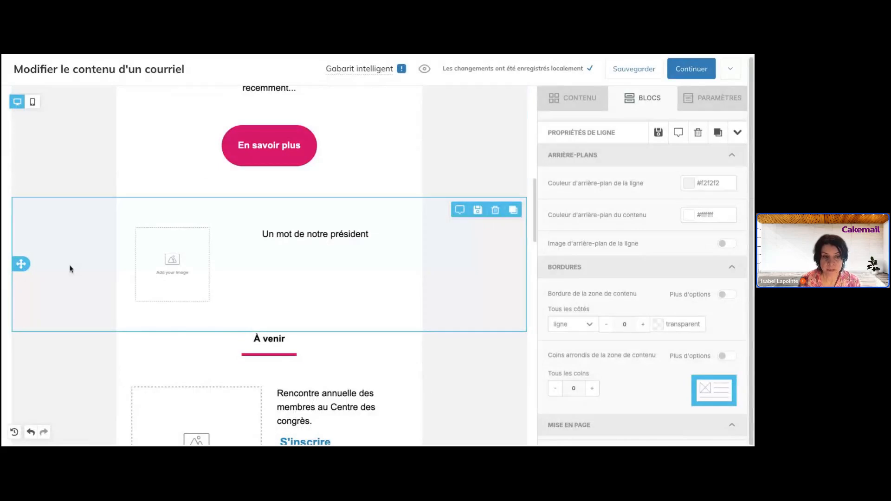
- Select the whole 'Un mot de notre président' row and delete it with its trash icon
left_click(302, 243)
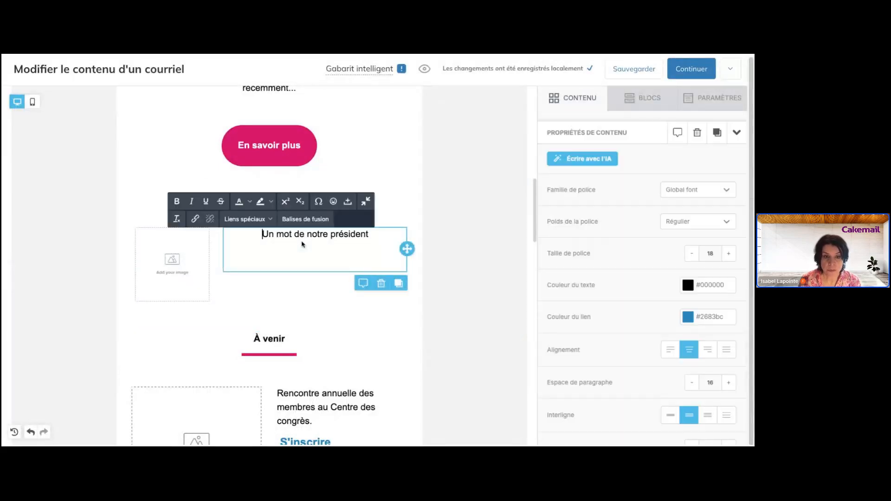
key("Home")
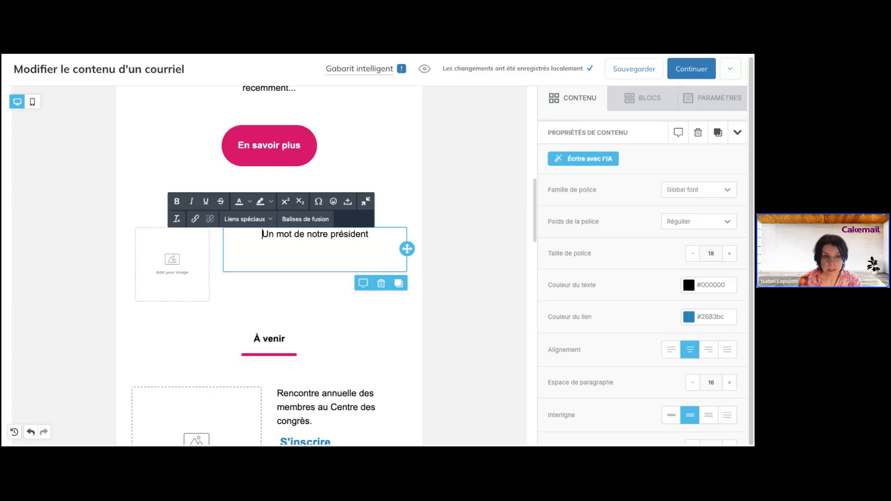
left_click(188, 269)
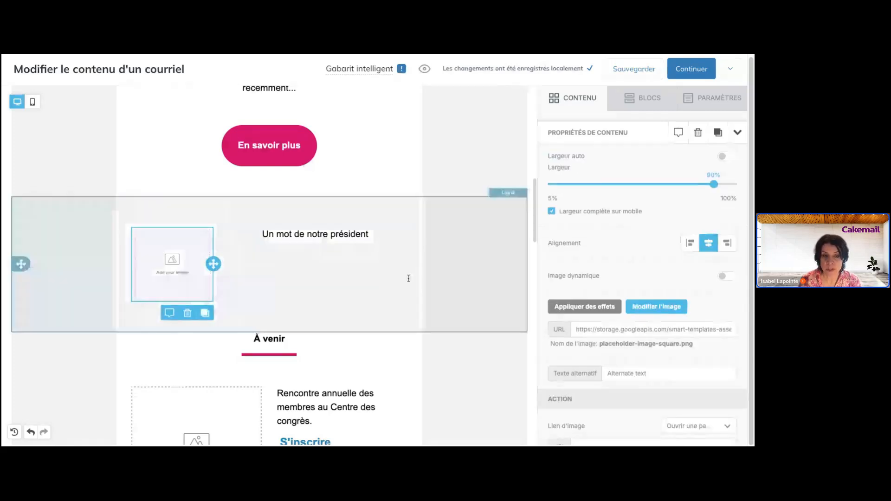
left_click(465, 292)
scroll(480, 288, "up", 4)
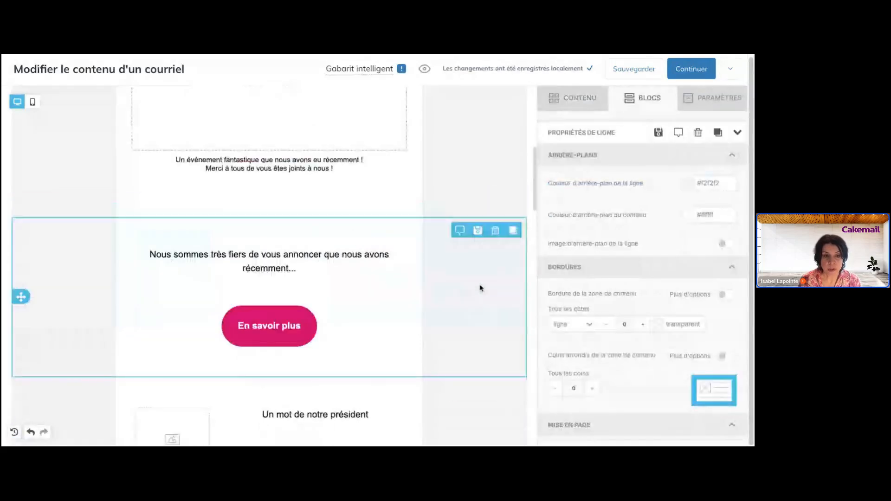
scroll(481, 288, "down", 5)
left_click(489, 244)
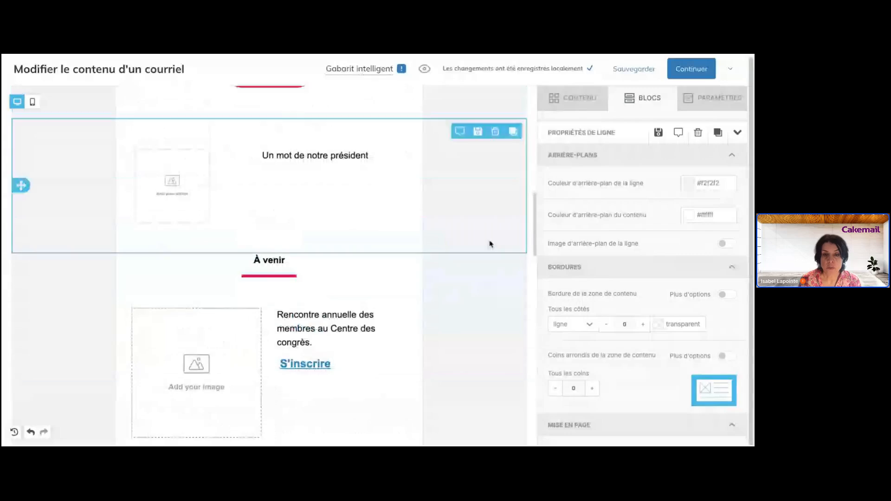
left_click(496, 132)
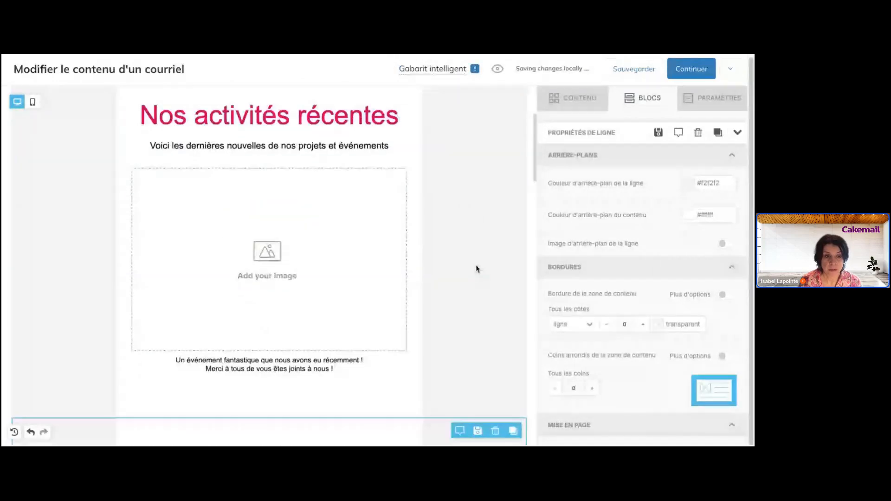
scroll(477, 268, "down", 10)
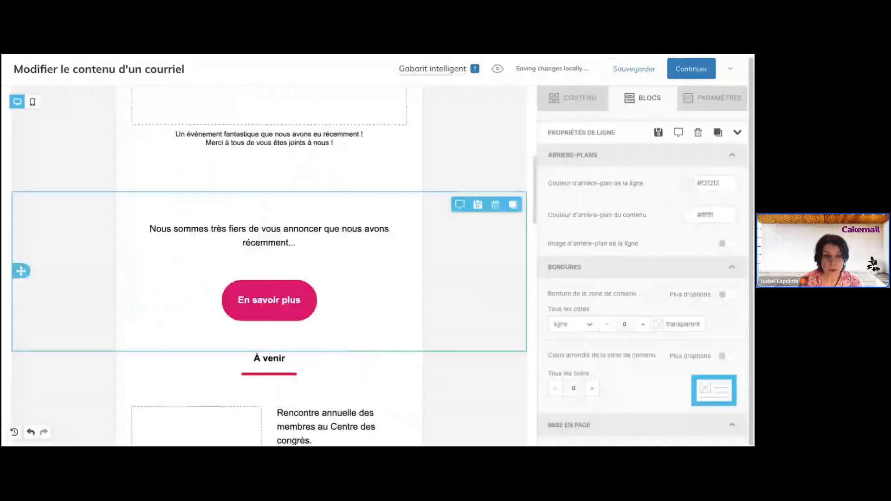
scroll(269, 268, "down", 10)
scroll(480, 242, "down", 2)
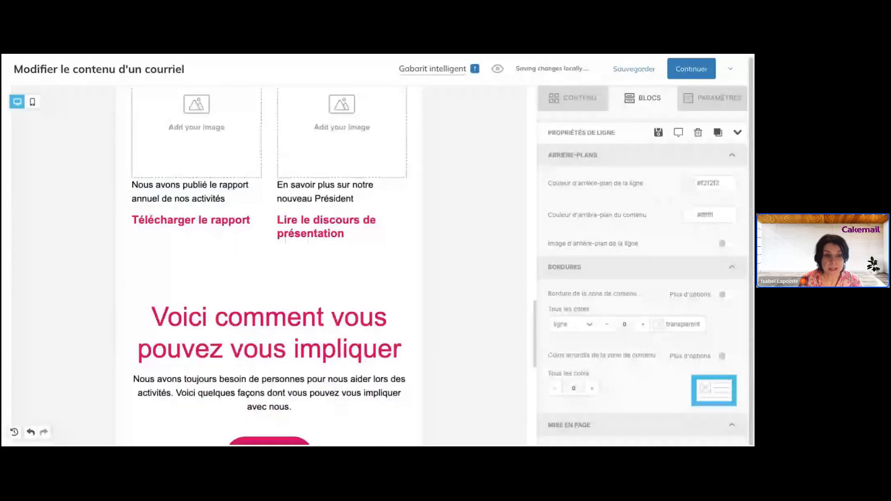
scroll(480, 242, "up", 3)
left_click(479, 241)
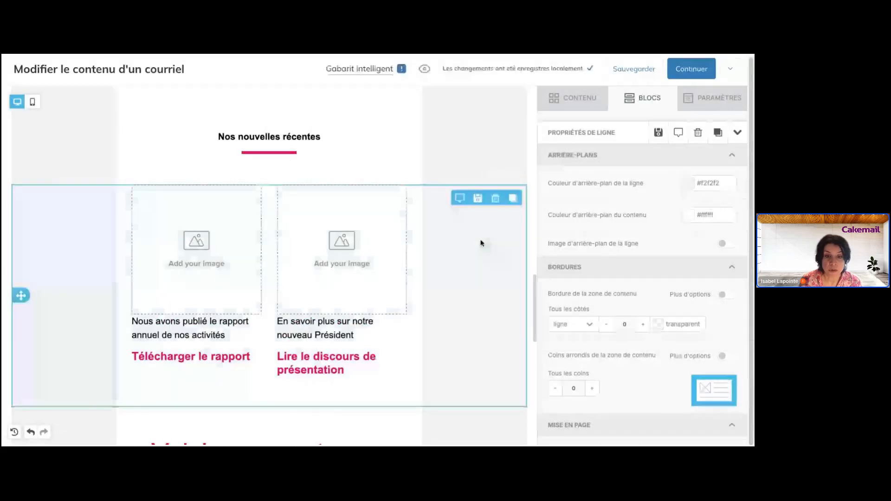
left_click(513, 198)
scroll(459, 217, "down", 2)
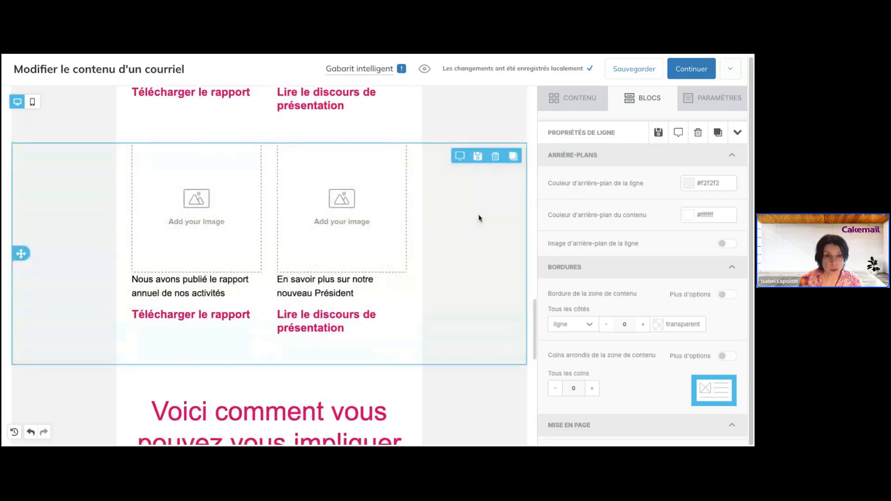
left_click(495, 156)
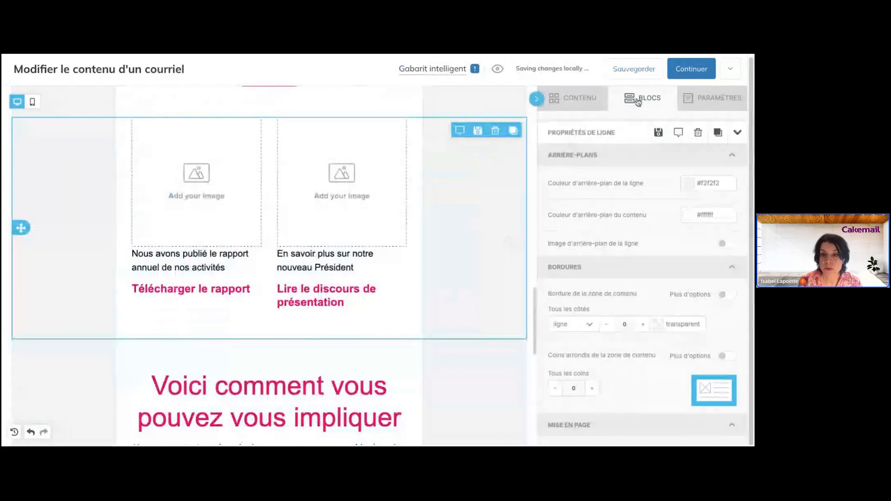
- Drag a two-column Blocs layout below 'Soirée familiale au Parc' and select the new empty row
left_click(648, 99)
scroll(434, 292, "down", 4)
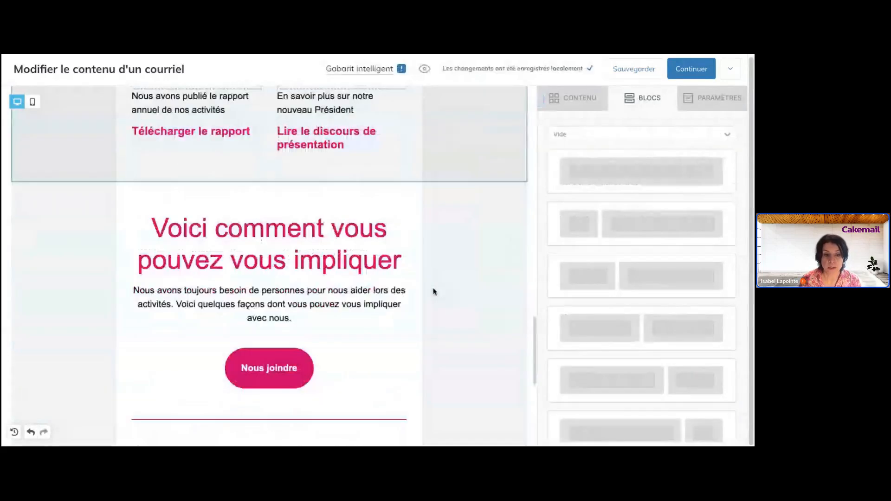
scroll(434, 292, "up", 4)
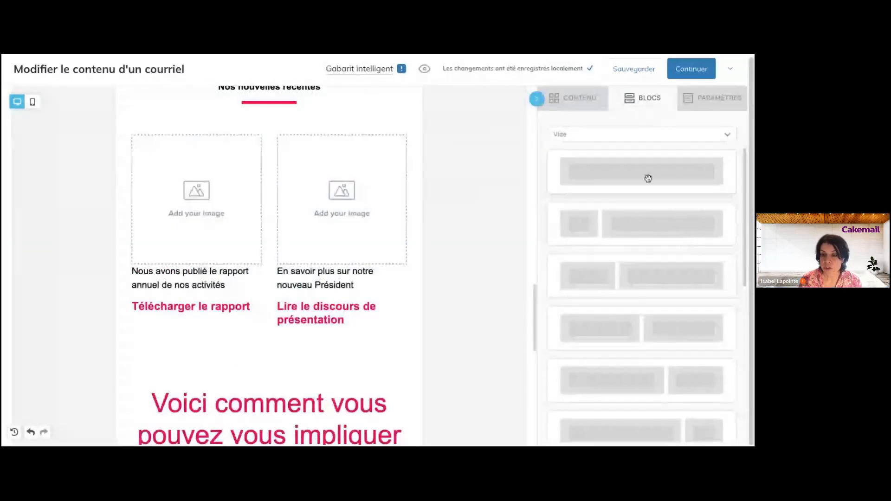
left_click_drag(647, 177, 647, 178)
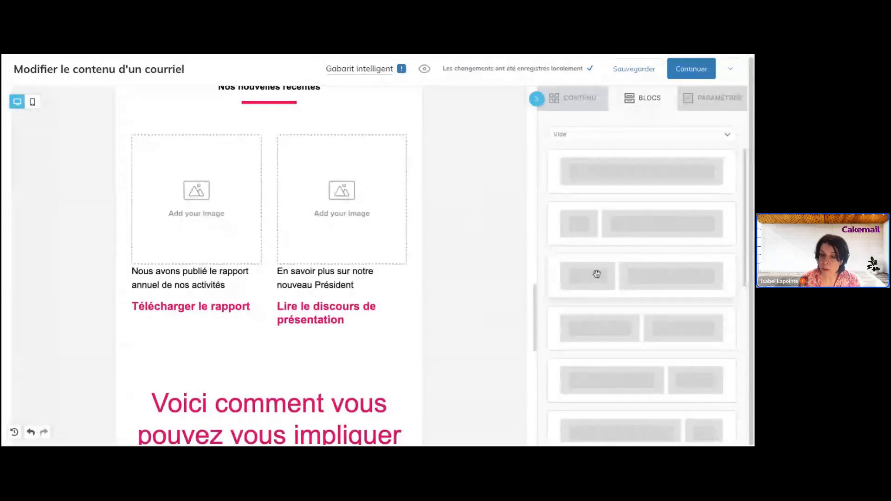
left_click_drag(596, 274, 302, 394)
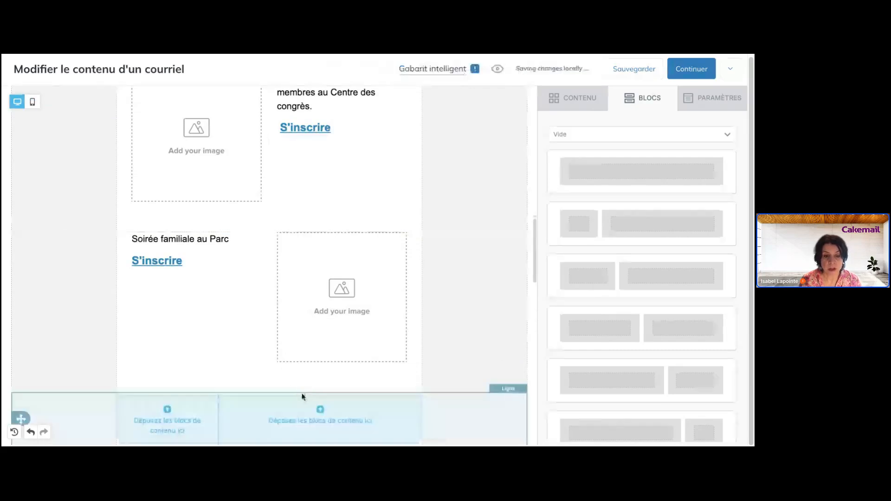
scroll(457, 307, "down", 3)
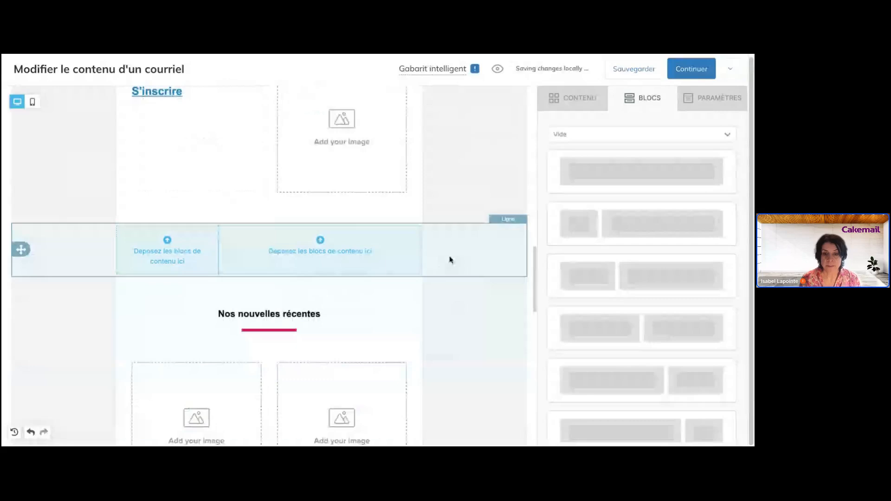
left_click(450, 260)
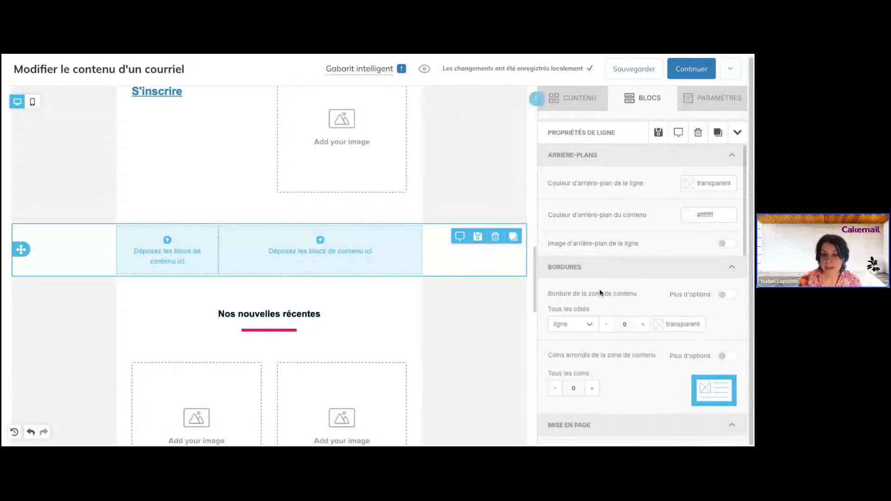
scroll(601, 292, "down", 5)
scroll(599, 292, "down", 5)
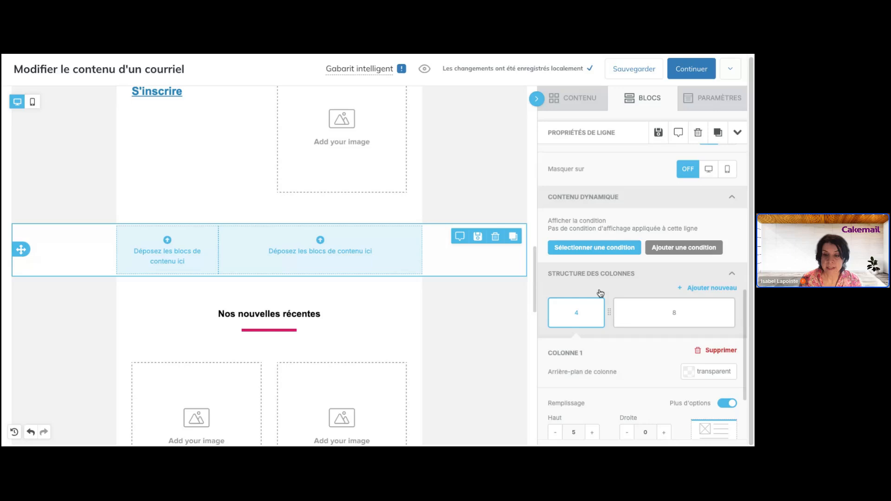
scroll(601, 293, "up", 2)
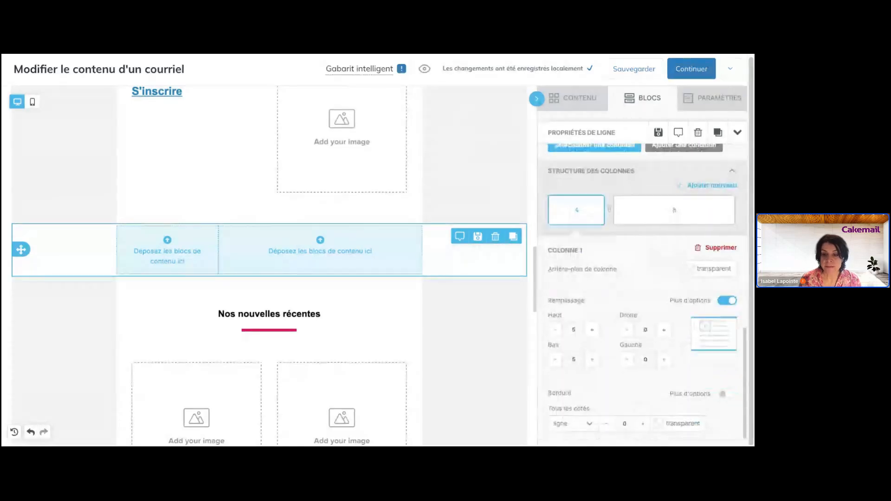
scroll(642, 292, "up", 1)
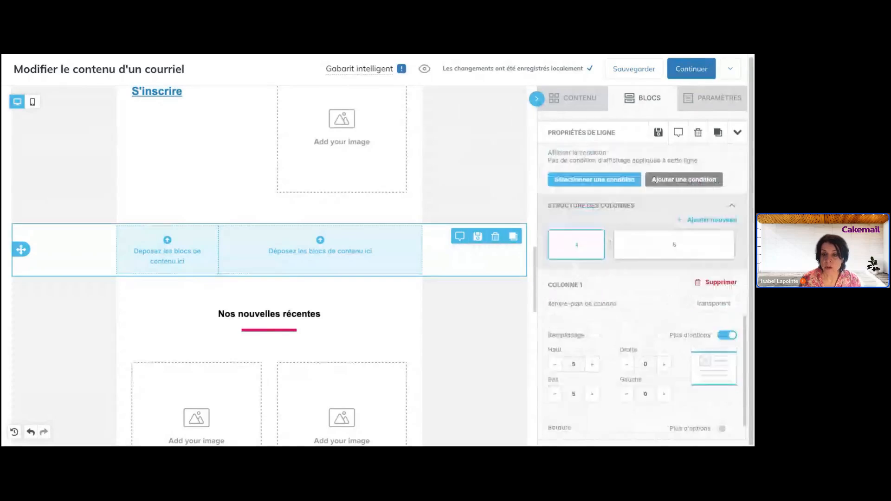
scroll(642, 292, "down", 1)
scroll(642, 292, "up", 4)
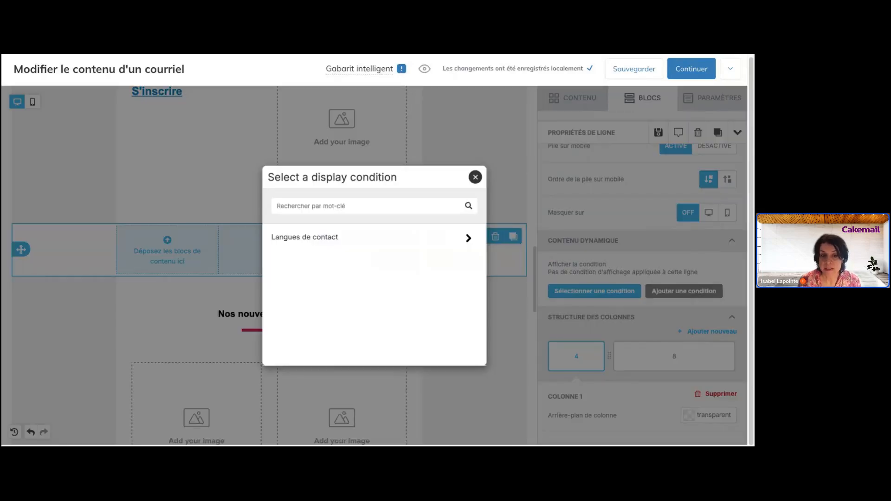
left_click(437, 237)
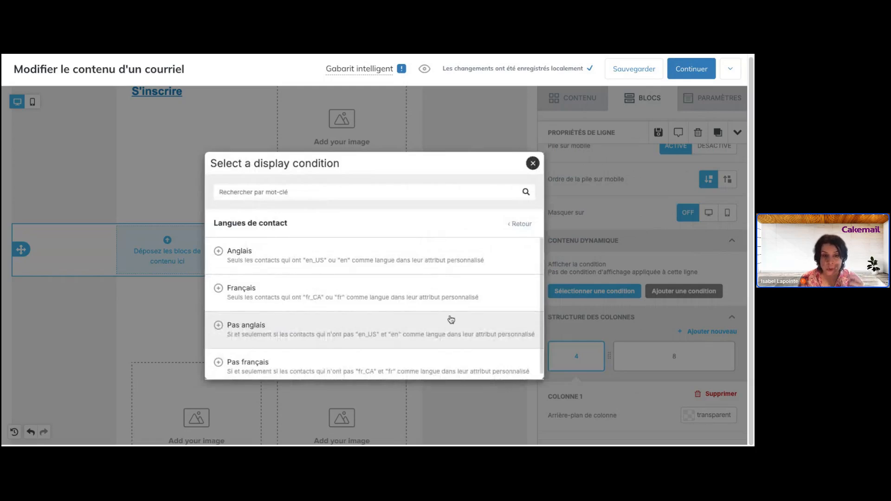
left_click(533, 164)
scroll(622, 293, "down", 2)
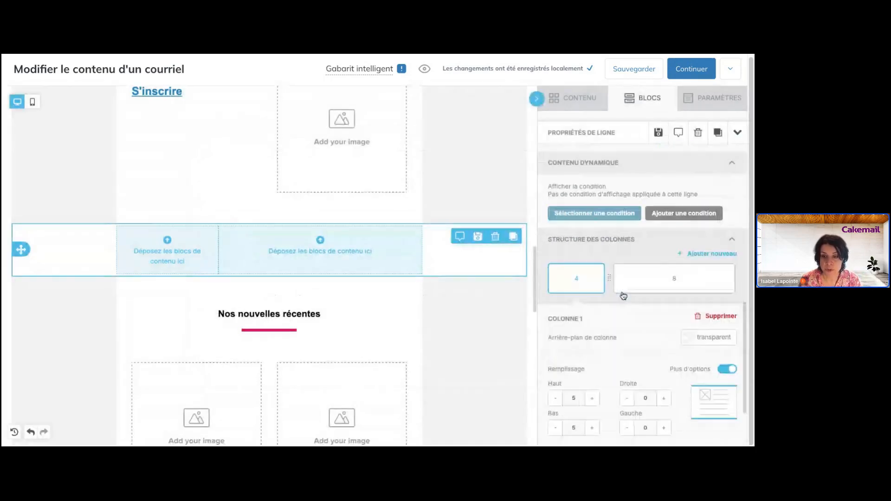
scroll(623, 296, "down", 2)
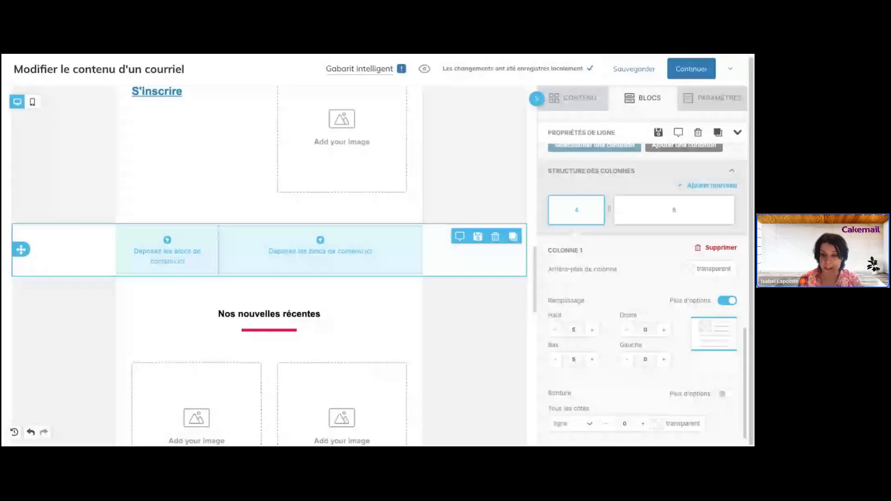
scroll(642, 288, "up", 2)
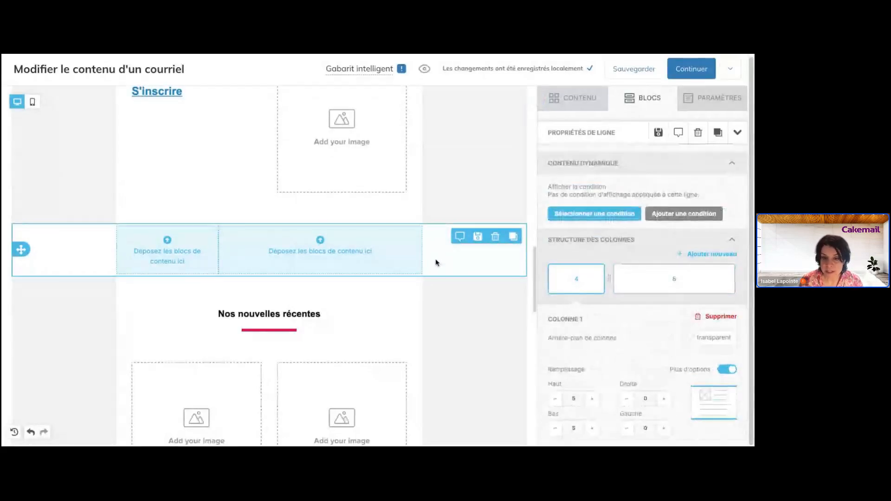
scroll(696, 231, "up", 5)
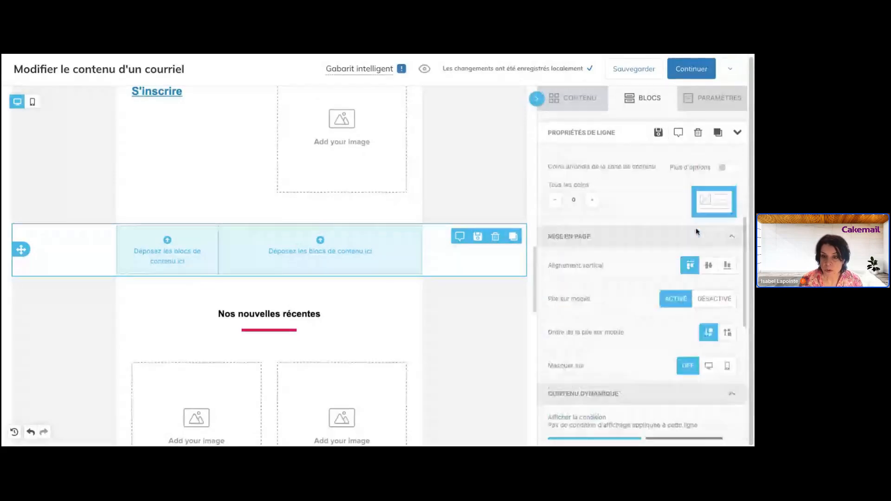
scroll(697, 232, "up", 4)
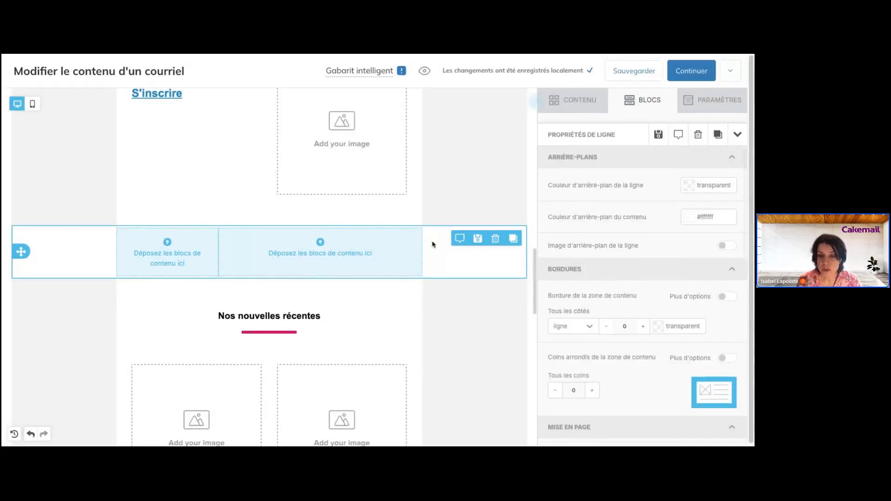
- Preview a pink row background, then set it back to transparent
left_click(693, 188)
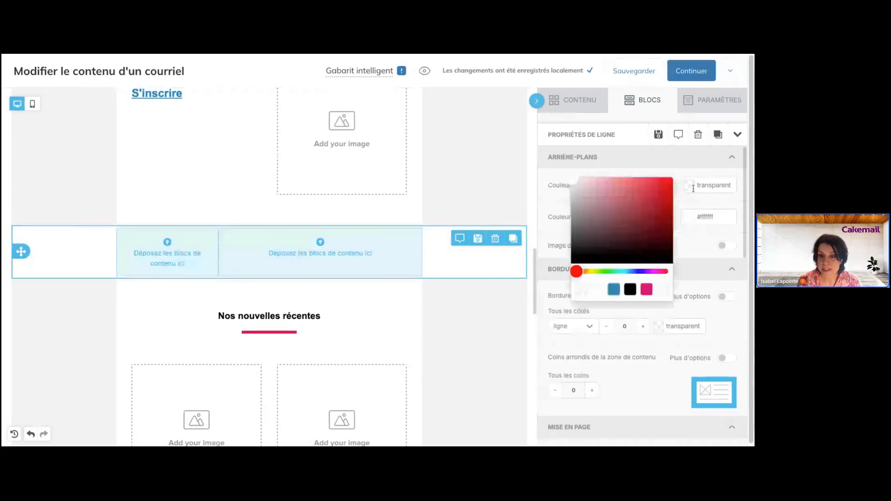
left_click(649, 292)
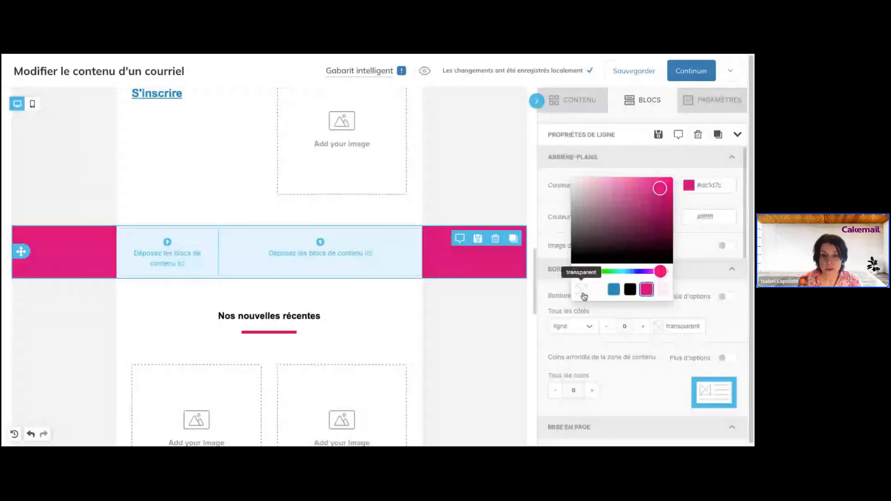
left_click(581, 291)
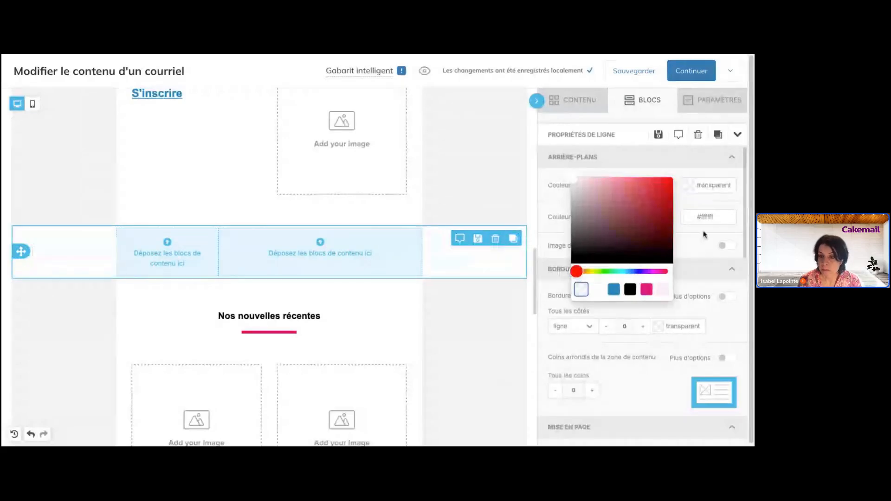
left_click(722, 246)
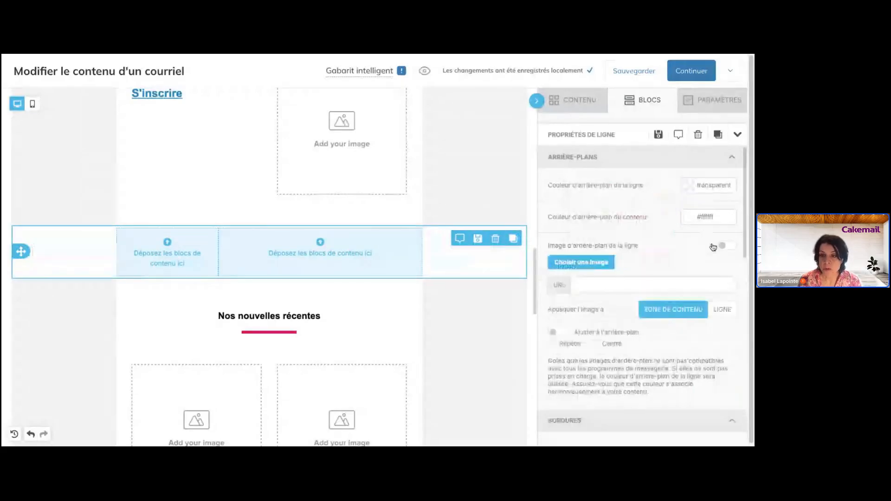
- Preview a pink content background, restore it to white #ffffff, and review the canvas
left_click(690, 223)
left_click(647, 321)
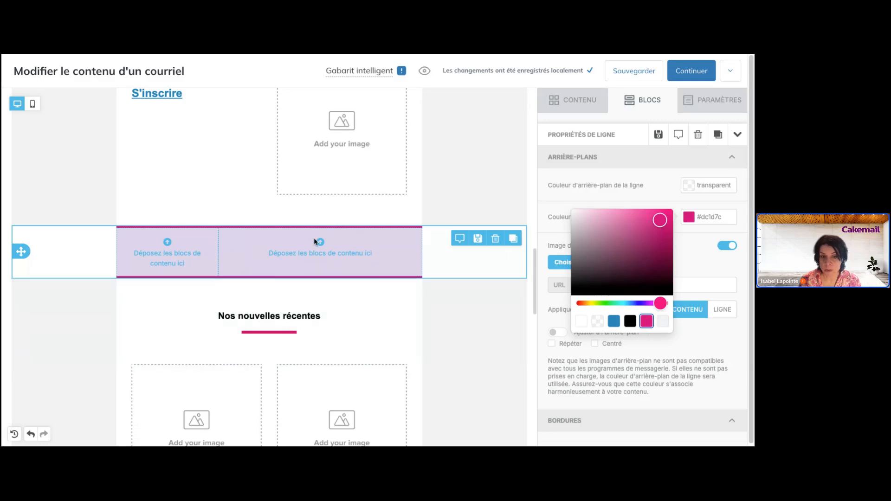
left_click(581, 321)
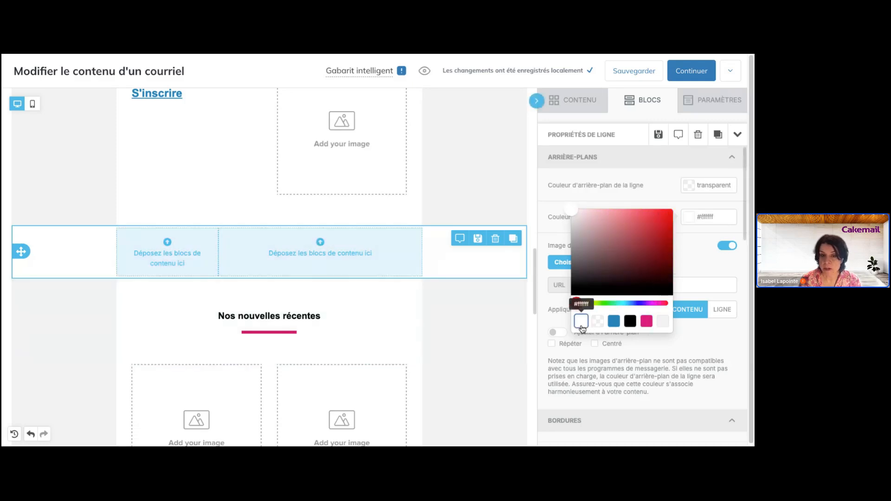
left_click(703, 267)
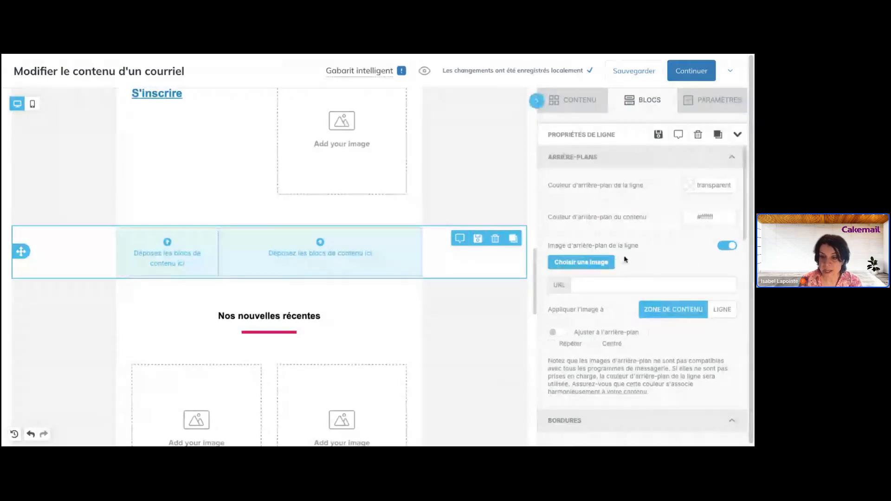
scroll(624, 260, "down", 2)
scroll(626, 259, "down", 3)
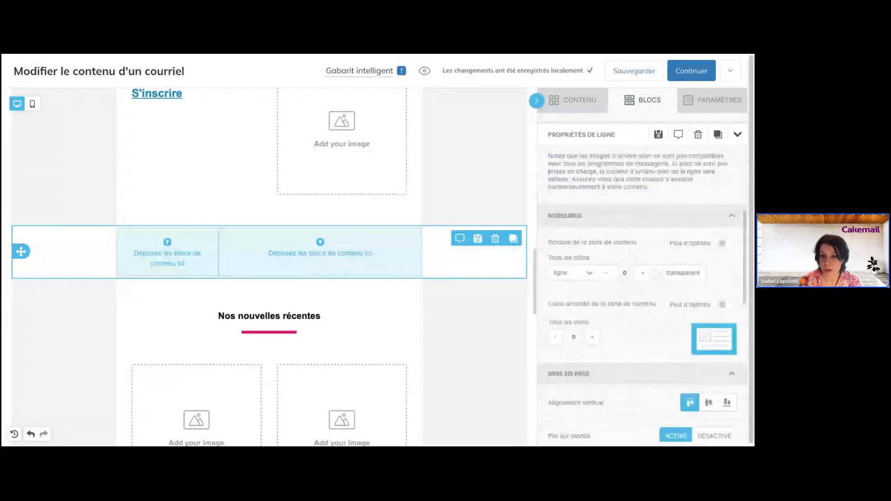
scroll(625, 259, "down", 3)
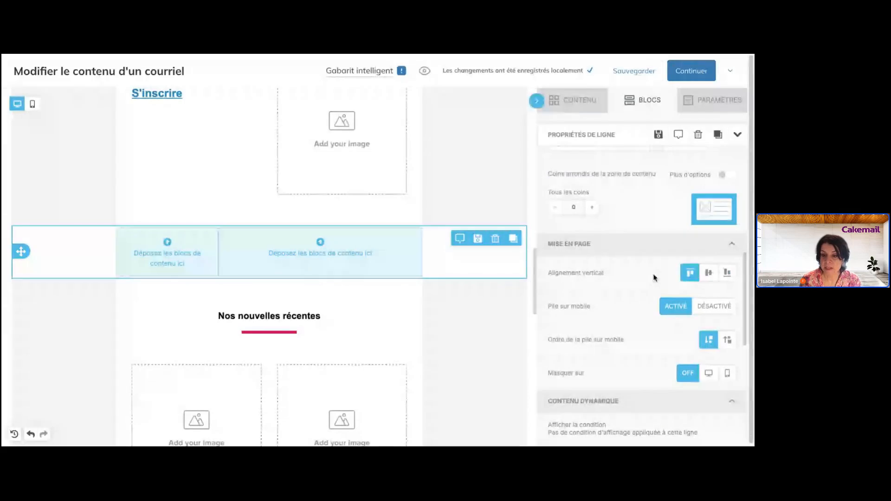
scroll(654, 278, "down", 4)
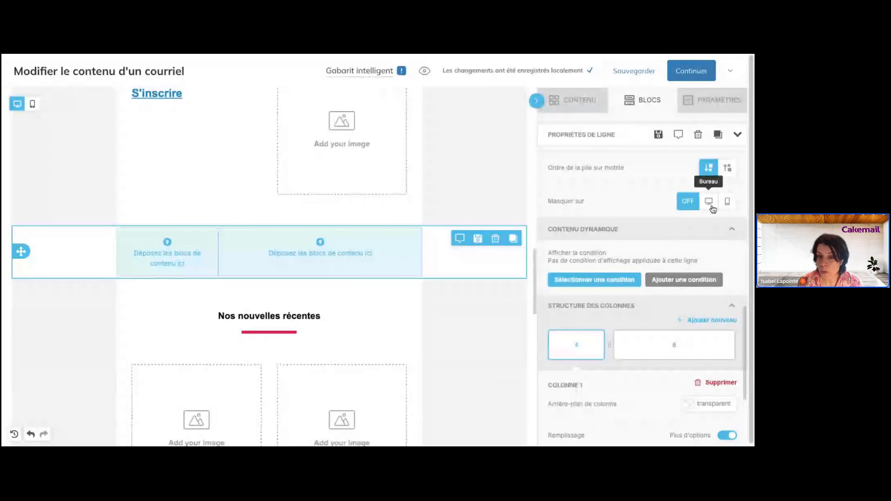
scroll(492, 244, "up", 10)
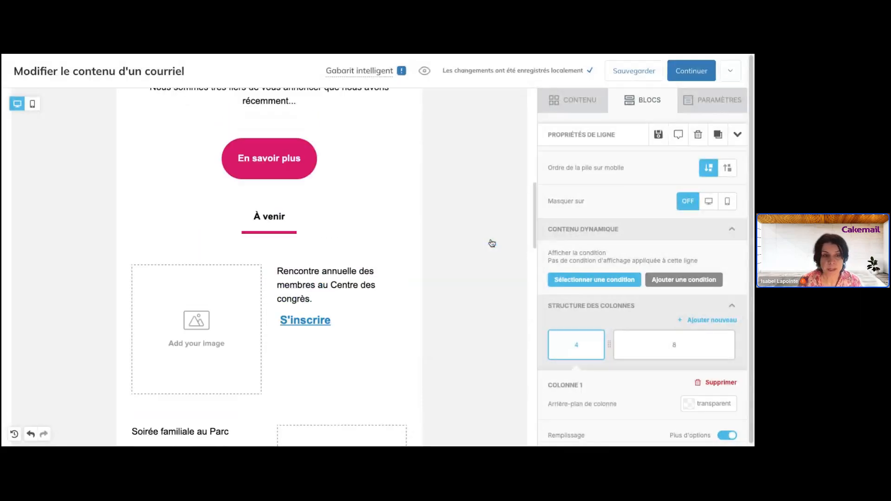
scroll(492, 243, "up", 2)
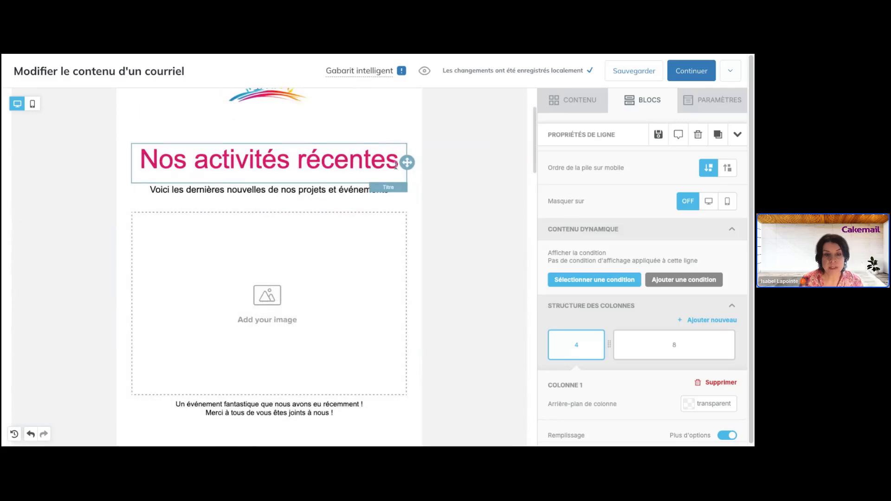
- Duplicate the 'Nos activités récentes' title block, leaving mobile visibility unchanged, and select the copy's text
left_click(396, 165)
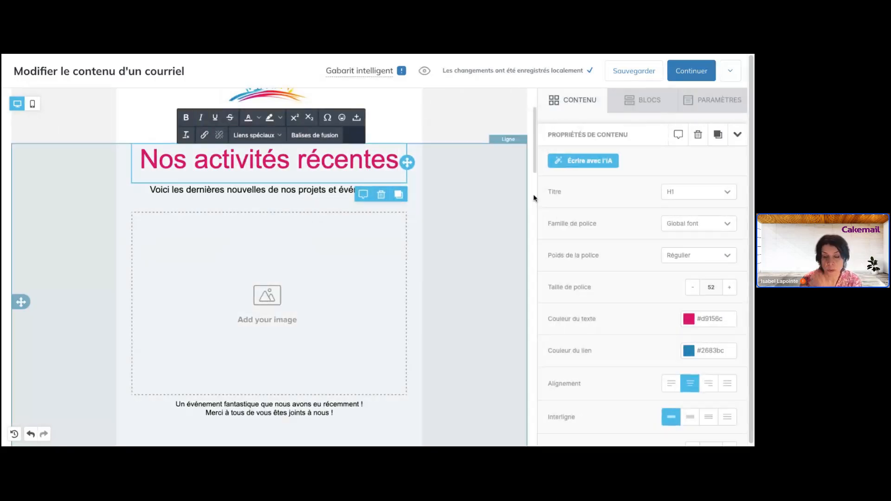
scroll(609, 235, "down", 4)
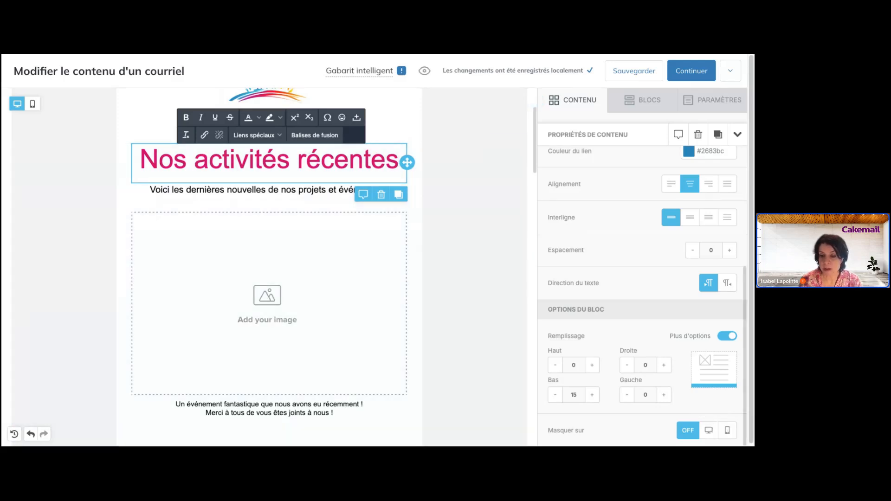
left_click(729, 432)
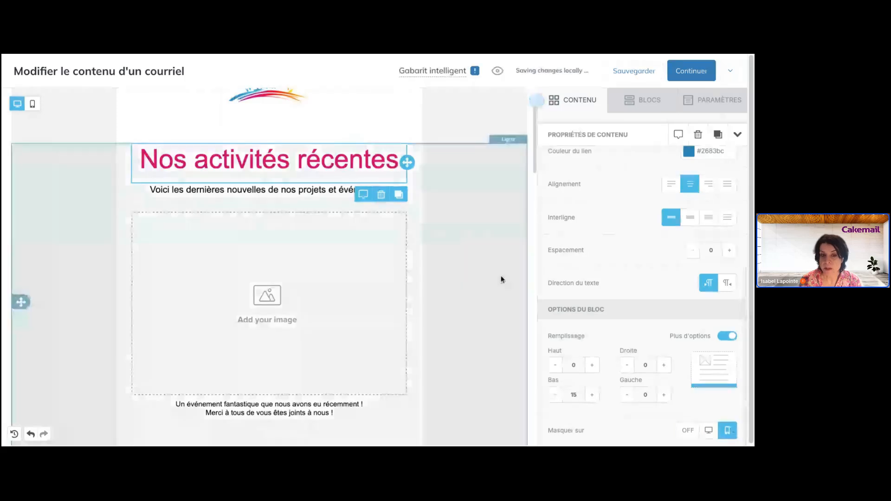
left_click(684, 427)
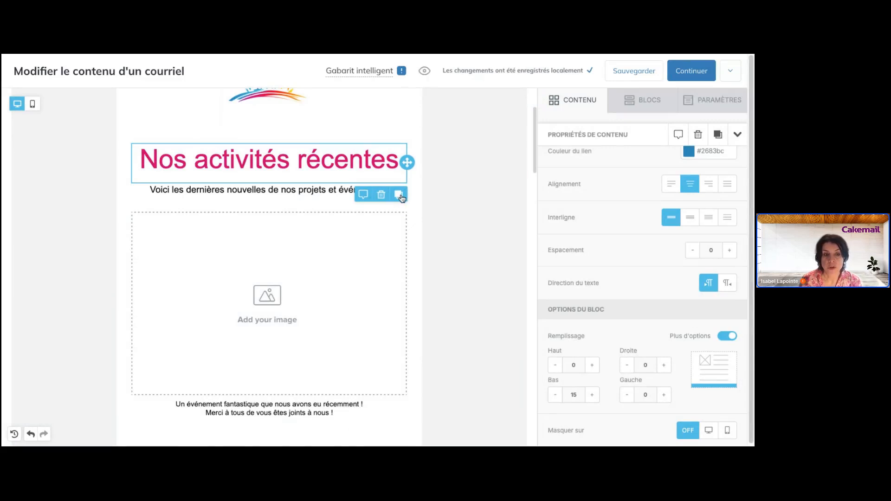
left_click(400, 197)
triple_click(330, 141)
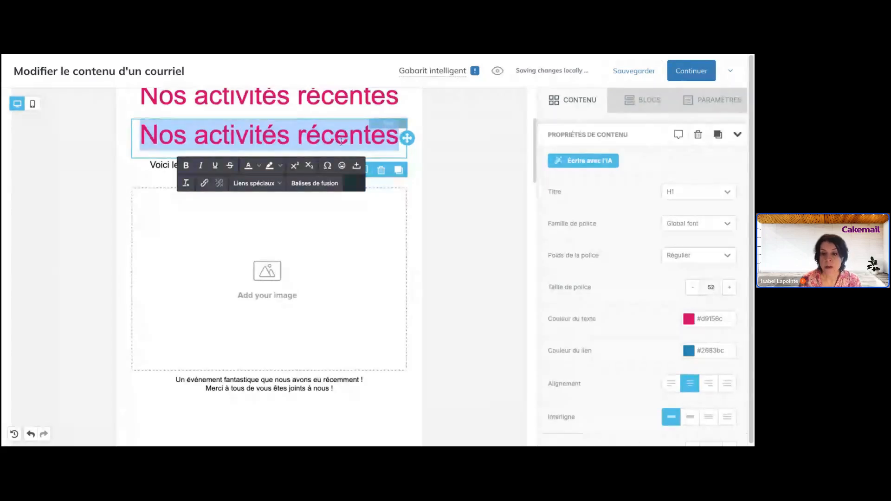
- Make the copied heading a centred H3 that is hidden on desktop
left_click(710, 191)
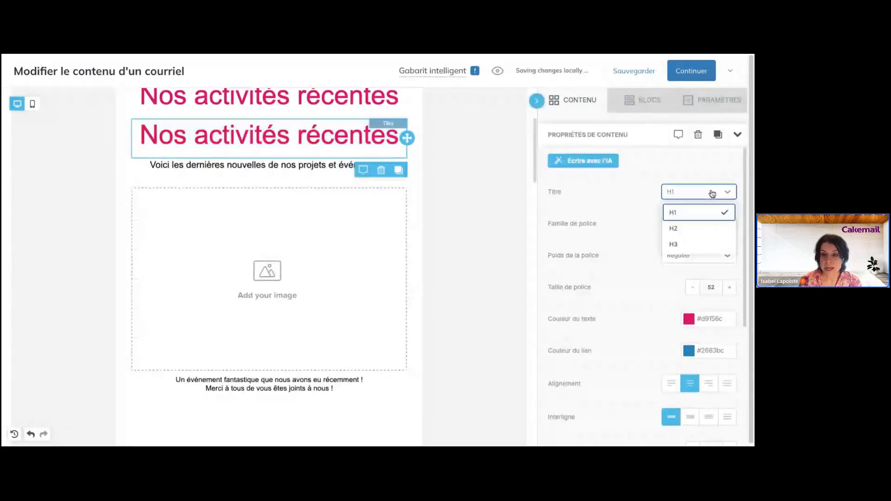
left_click(692, 246)
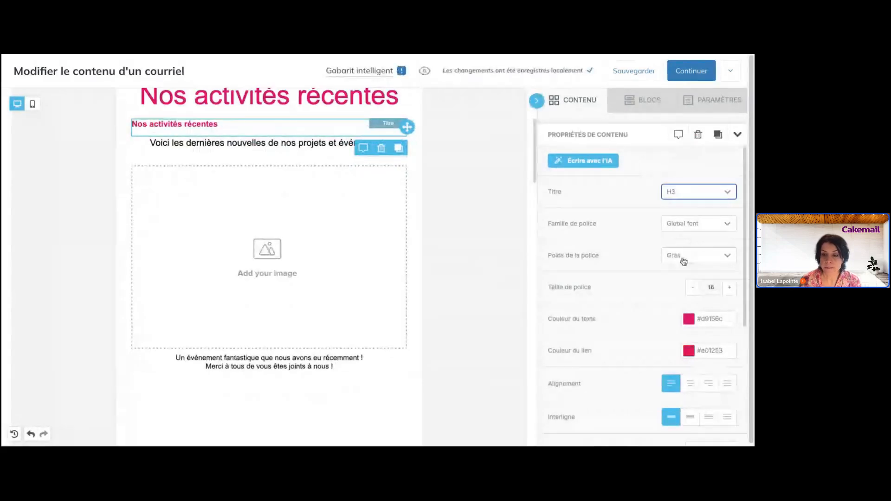
scroll(684, 262, "down", 2)
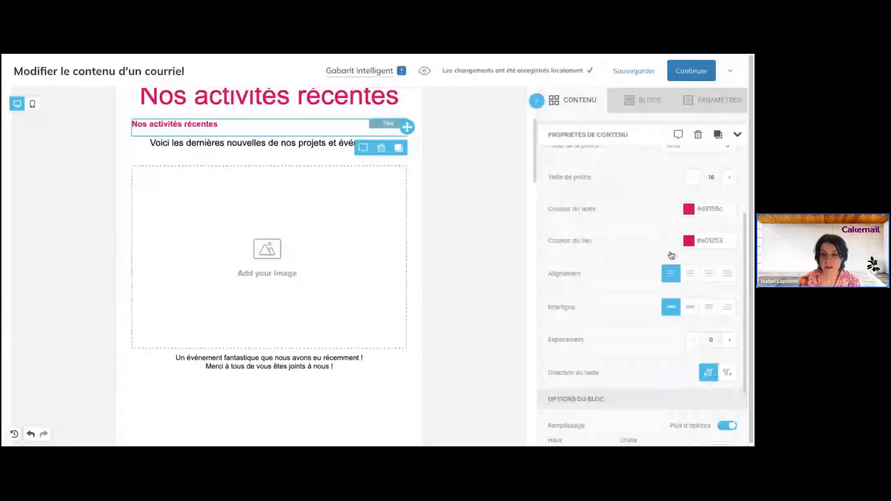
left_click(689, 274)
left_click(352, 129)
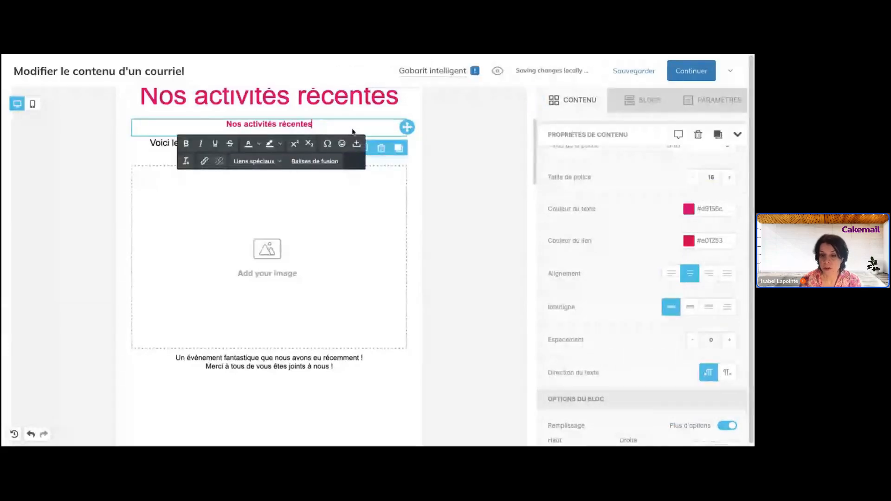
scroll(597, 255, "down", 2)
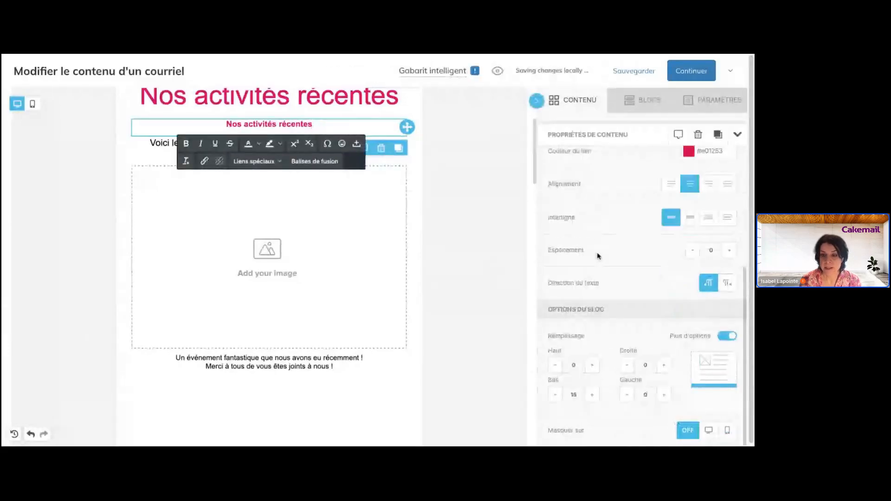
left_click(708, 428)
- Hide the large 'Nos activités récentes' title on mobile and preview without hidden blocks
scroll(418, 223, "up", 2)
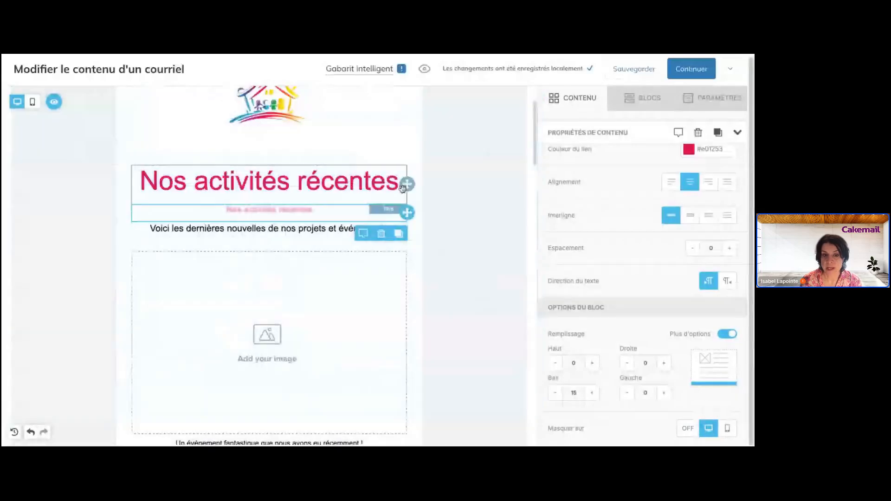
left_click(402, 187)
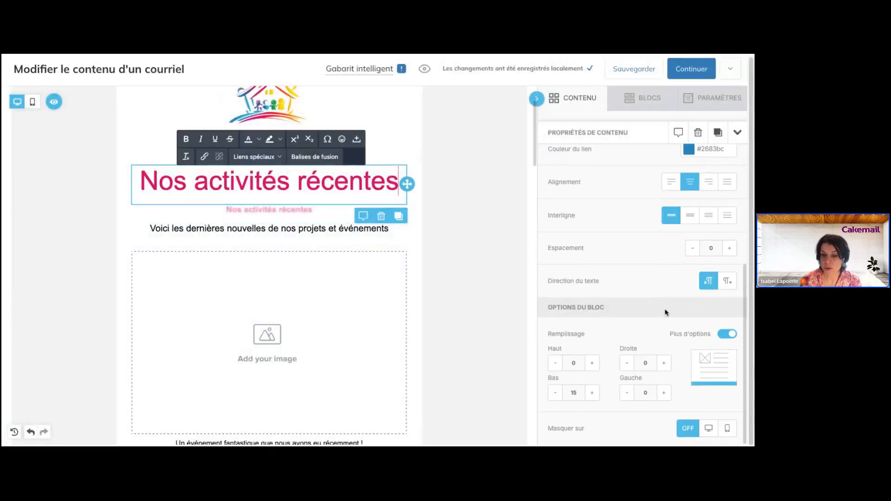
left_click(728, 428)
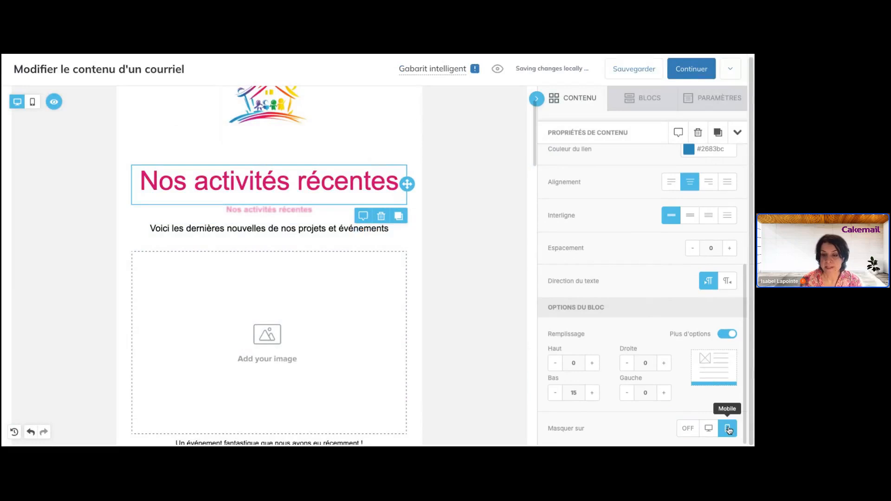
left_click(495, 205)
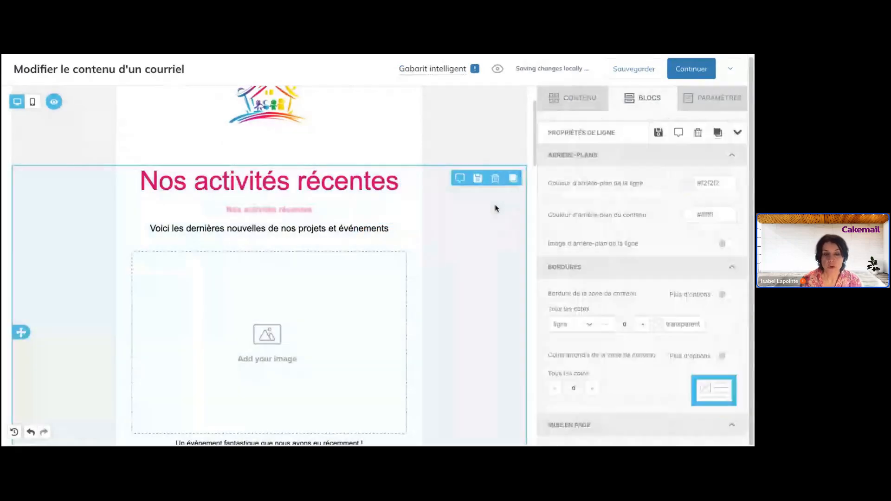
scroll(279, 163, "up", 1)
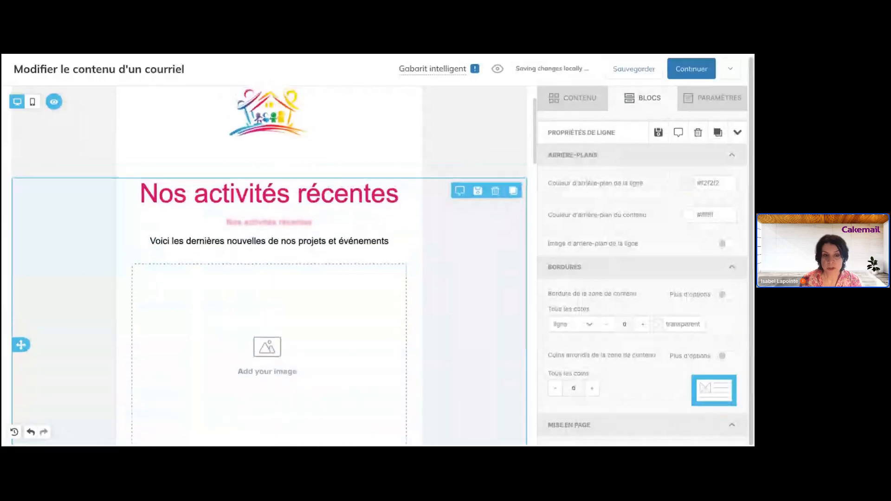
left_click(57, 104)
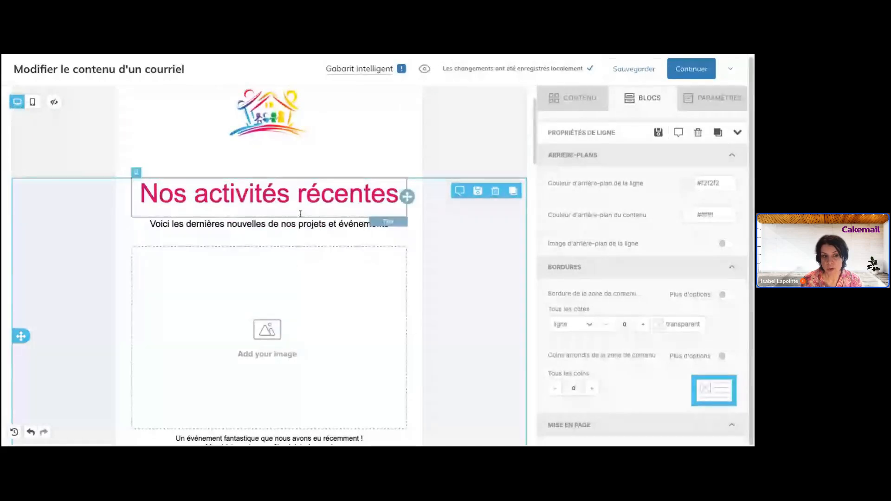
- Preview at mobile width, turn on hidden elements, then return to the desktop preview
left_click(33, 103)
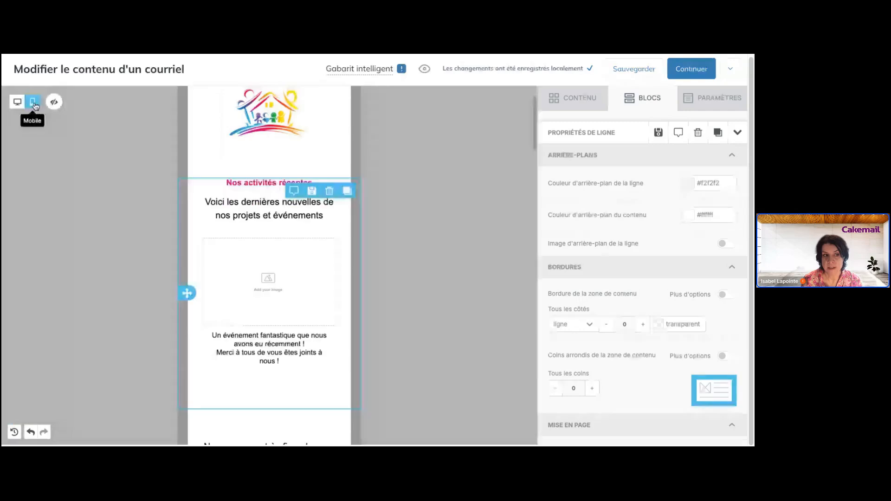
scroll(285, 255, "down", 3)
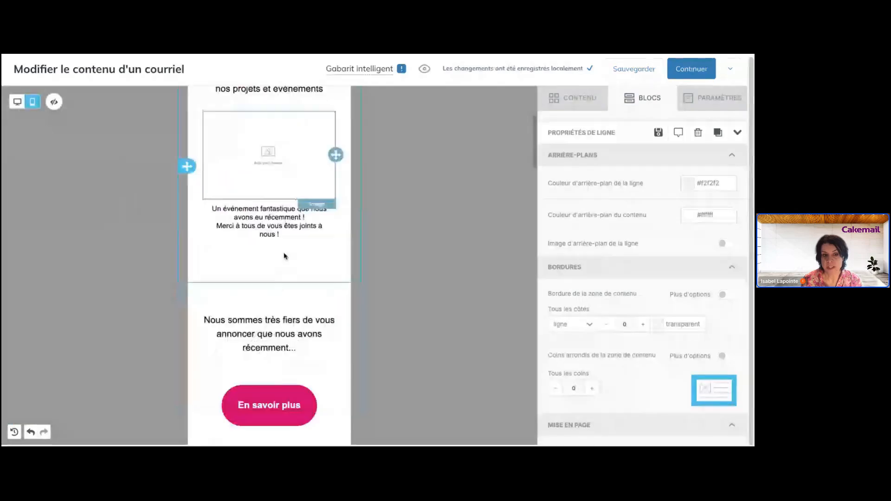
scroll(247, 230, "up", 4)
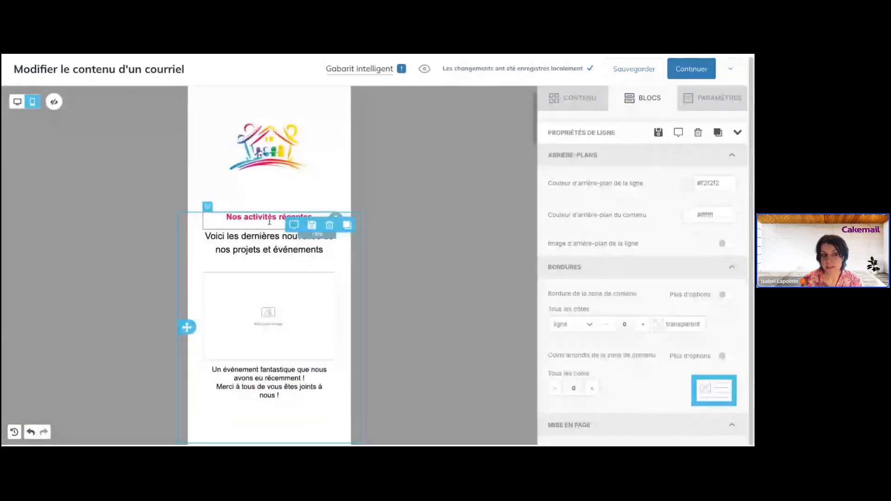
left_click(54, 102)
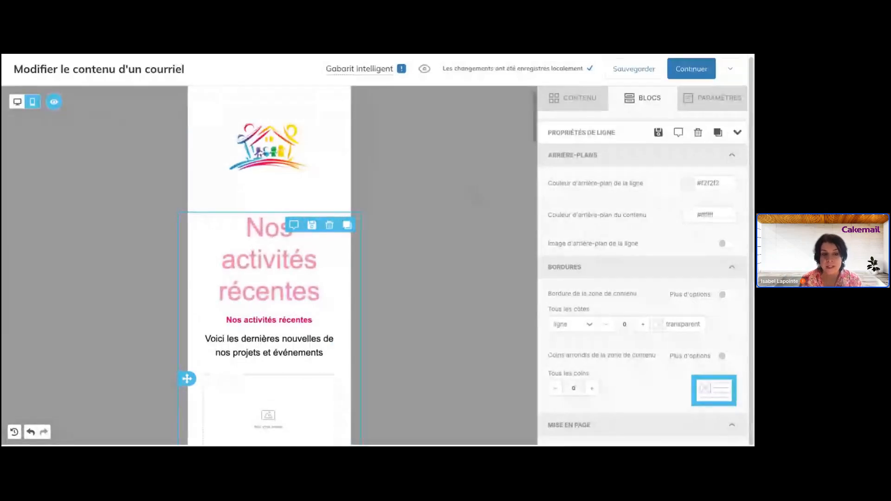
left_click(18, 102)
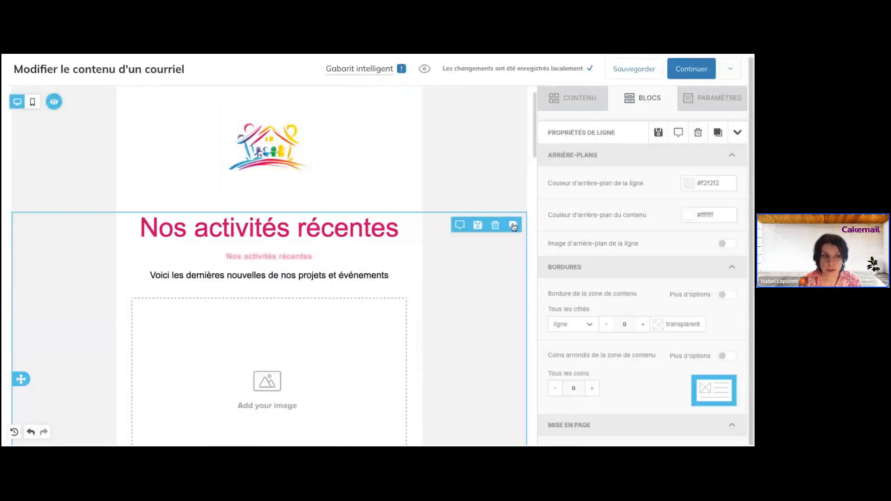
scroll(496, 325, "down", 1)
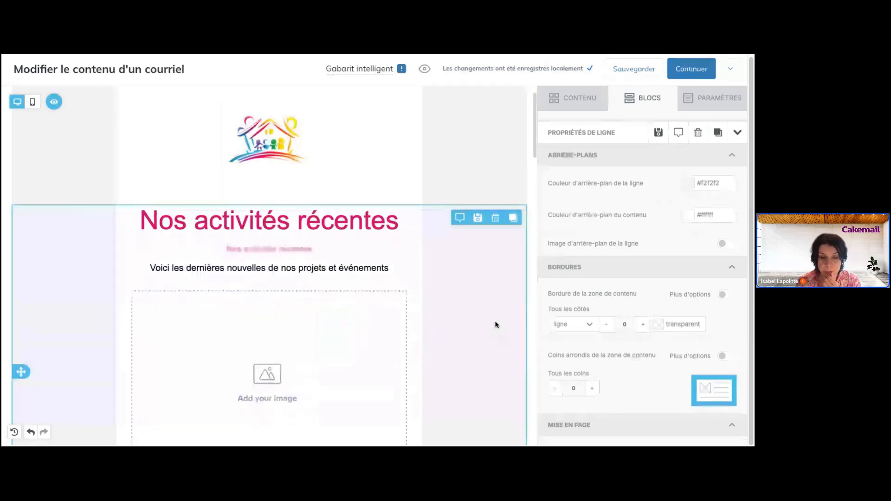
scroll(269, 256, "down", 1)
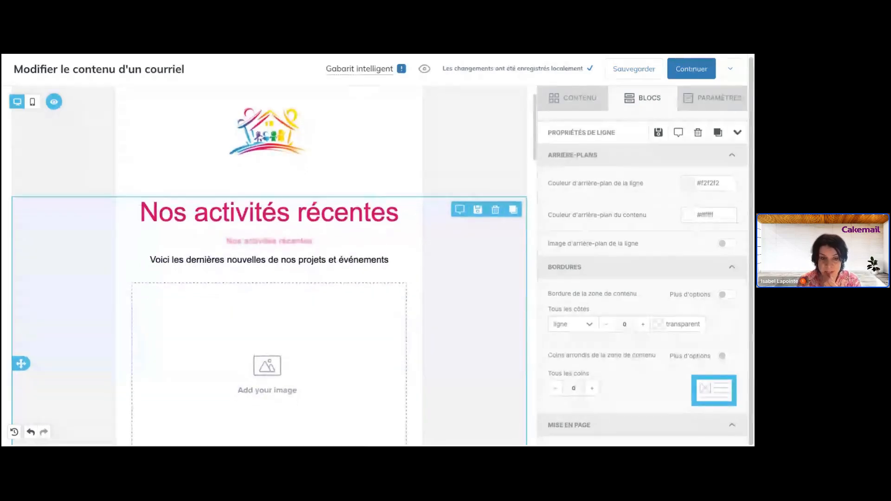
scroll(269, 257, "down", 6)
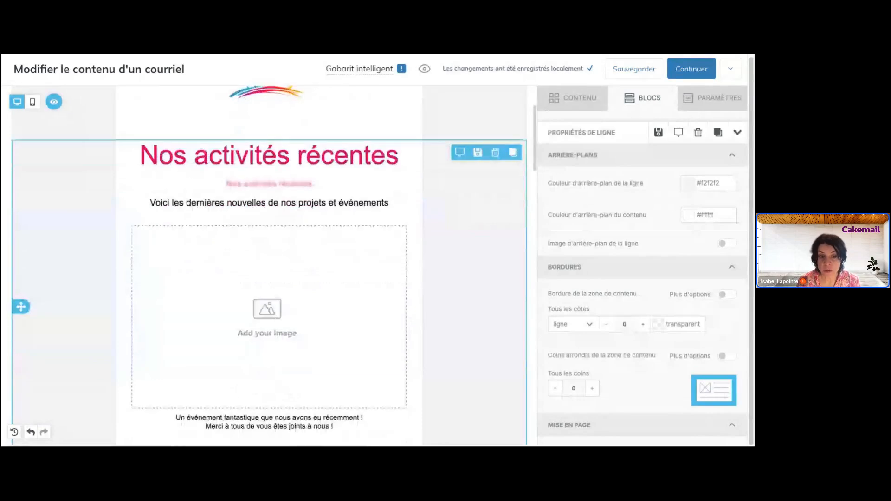
scroll(404, 222, "up", 10)
left_click(404, 302)
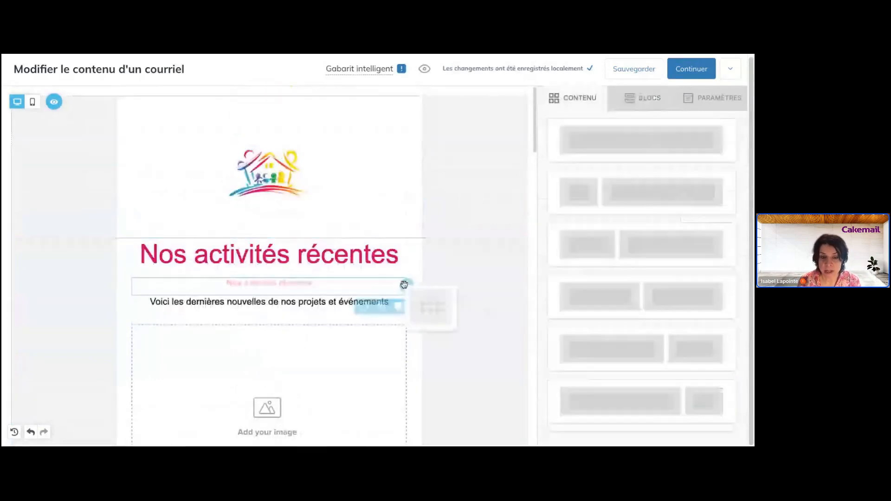
left_click(447, 303)
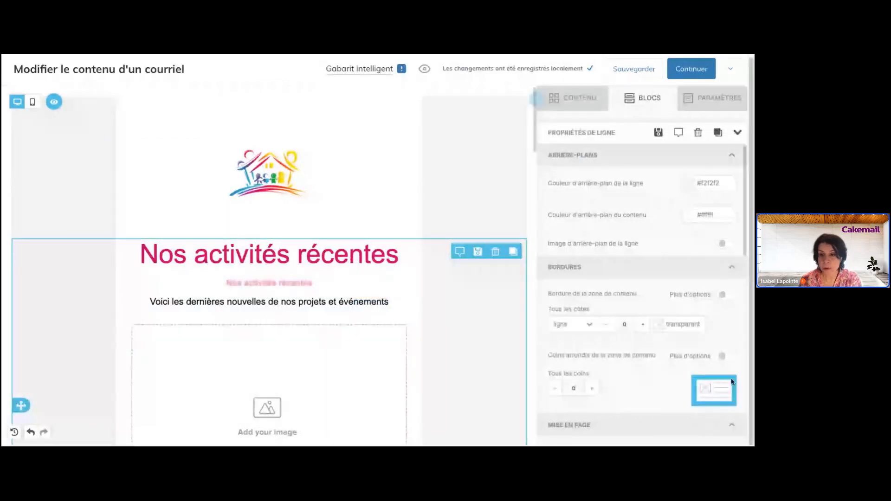
scroll(703, 346, "down", 4)
scroll(704, 346, "up", 4)
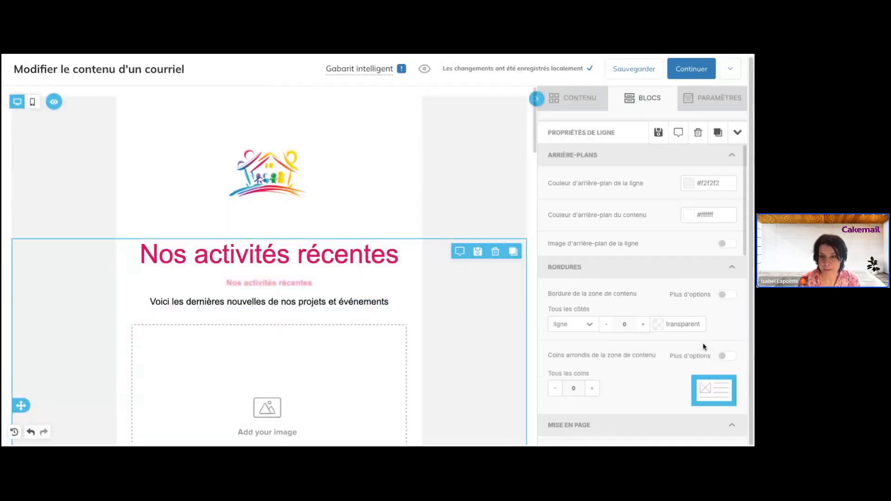
left_click(660, 100)
scroll(443, 318, "down", 10)
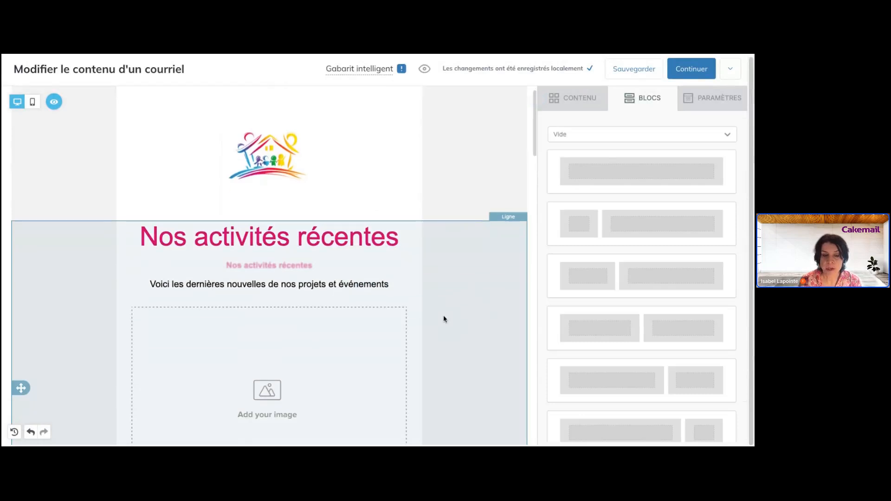
scroll(444, 319, "down", 8)
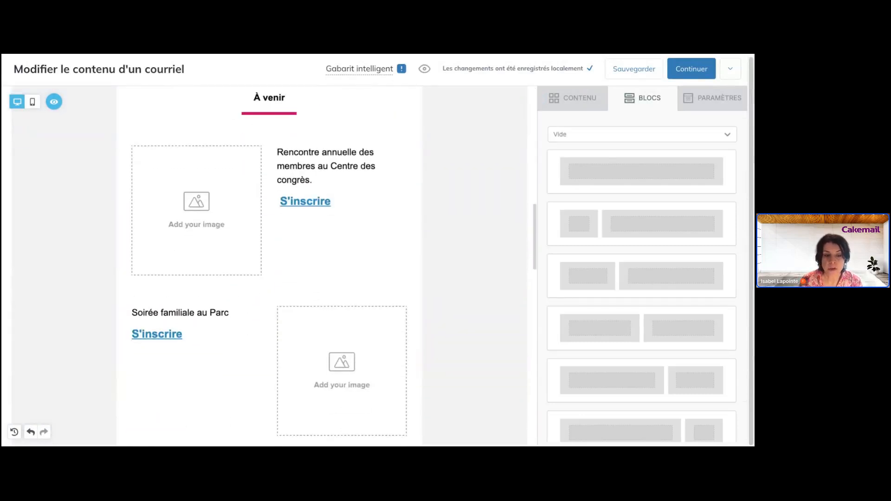
left_click(468, 228)
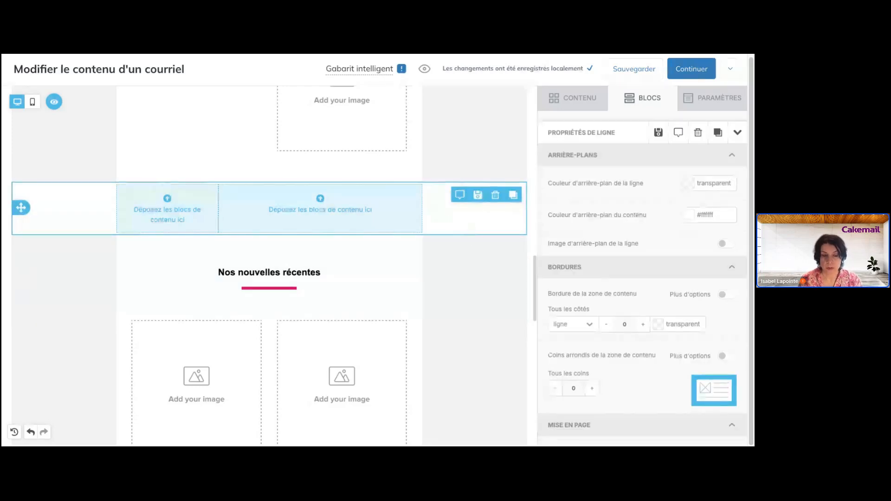
left_click(471, 288)
left_click(470, 366)
scroll(468, 367, "down", 2)
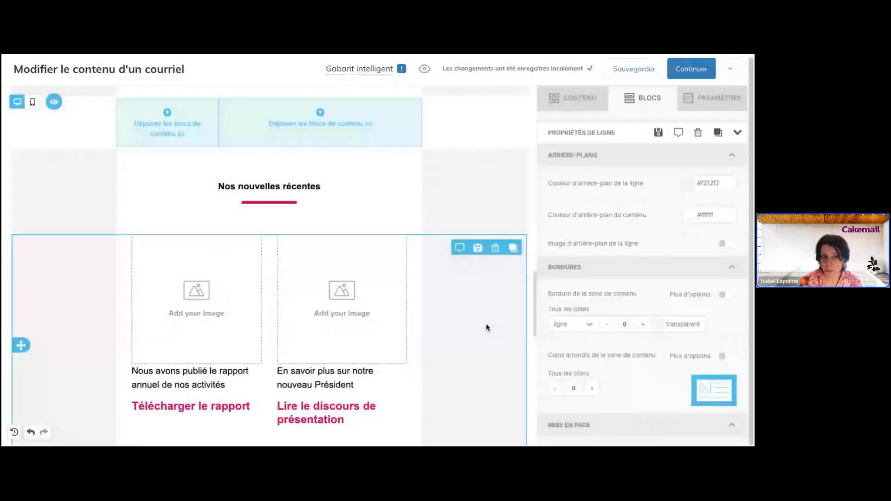
scroll(486, 328, "up", 5)
scroll(486, 328, "up", 1)
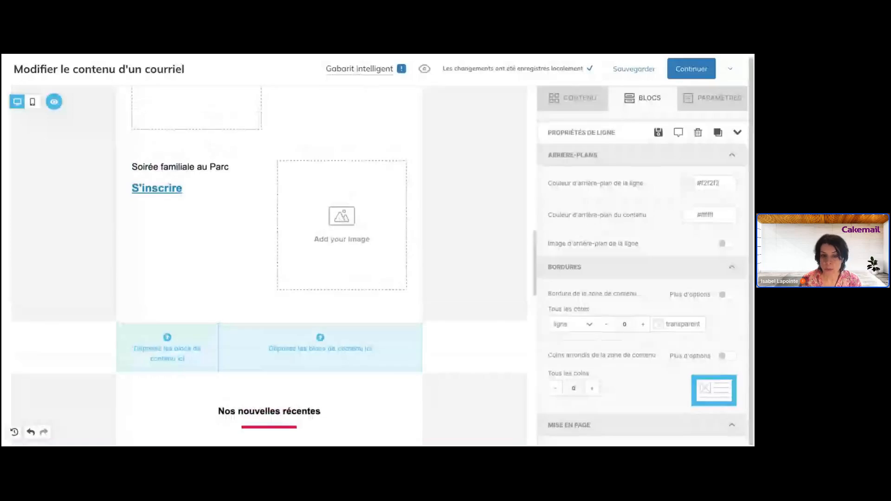
scroll(483, 315, "up", 2)
- Select the empty 'Déposez les blocs de contenu ici' row and show the CONTENU block tiles
scroll(480, 314, "down", 6)
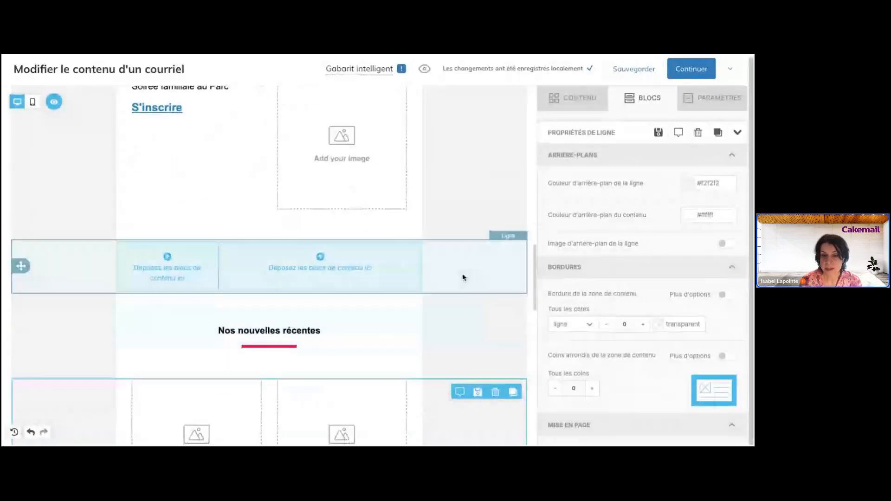
left_click(462, 277)
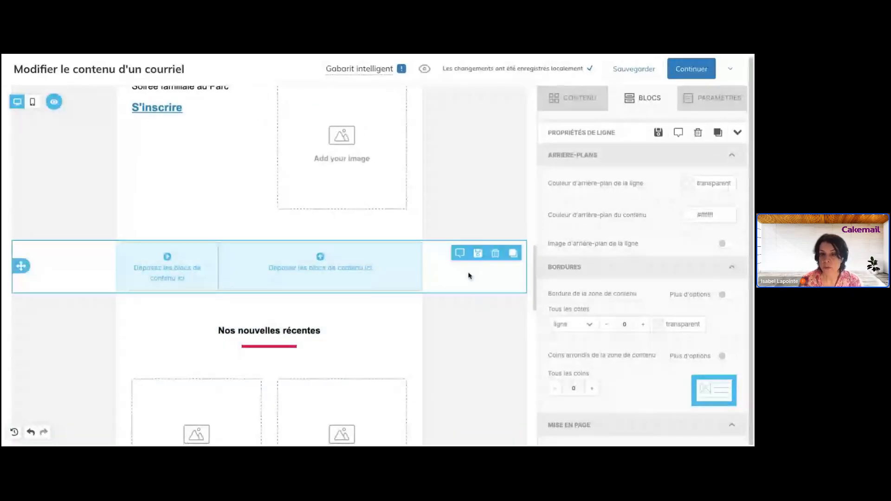
left_click(580, 109)
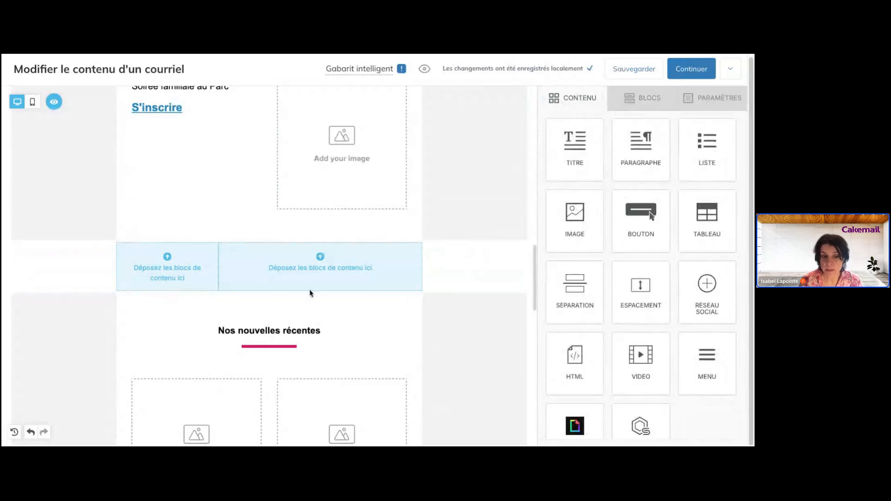
scroll(480, 129, "up", 1)
scroll(479, 129, "up", 3)
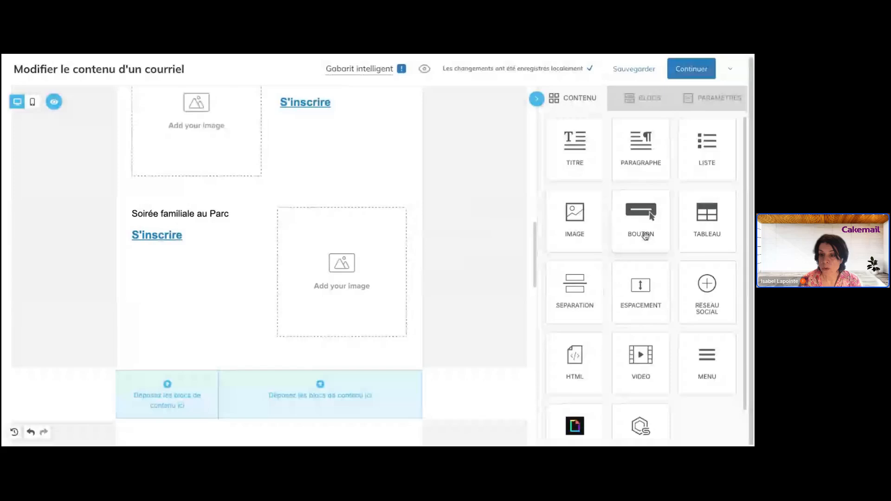
scroll(466, 286, "up", 1)
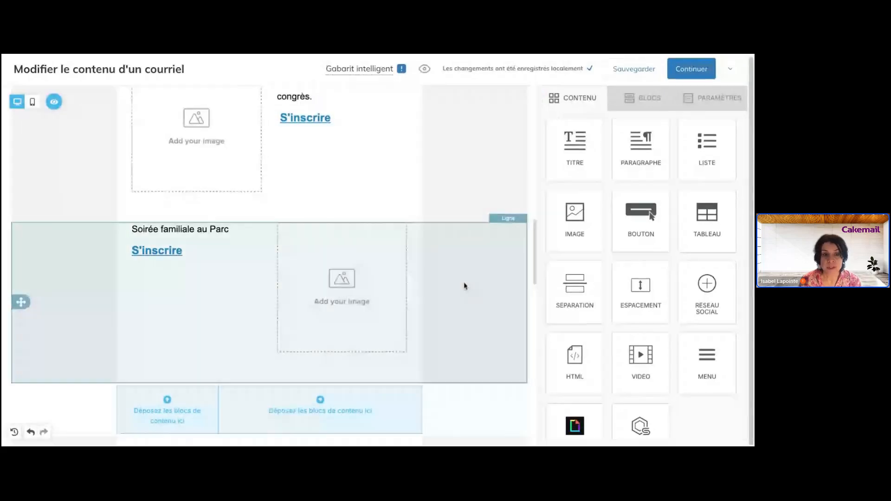
scroll(464, 283, "up", 3)
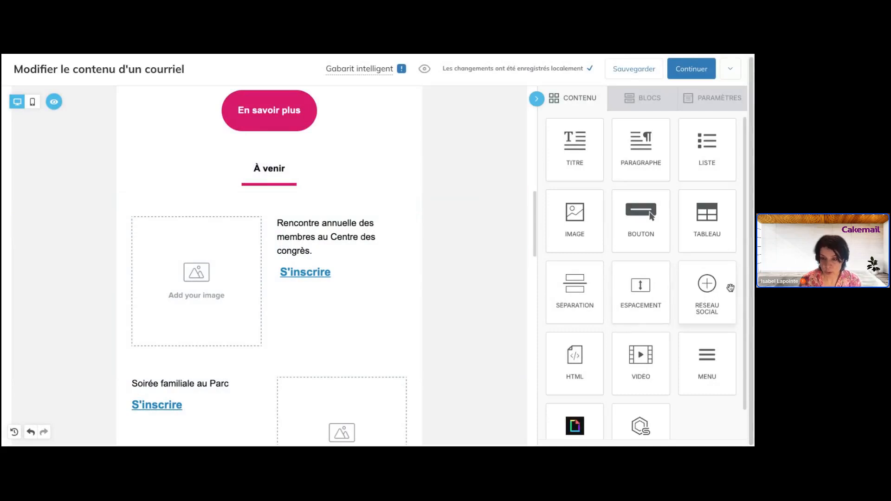
scroll(585, 344, "down", 2)
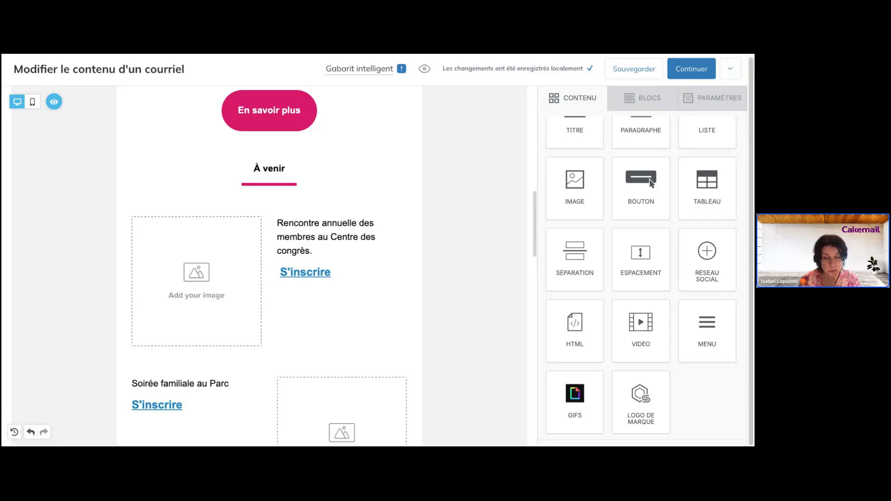
scroll(269, 267, "down", 3)
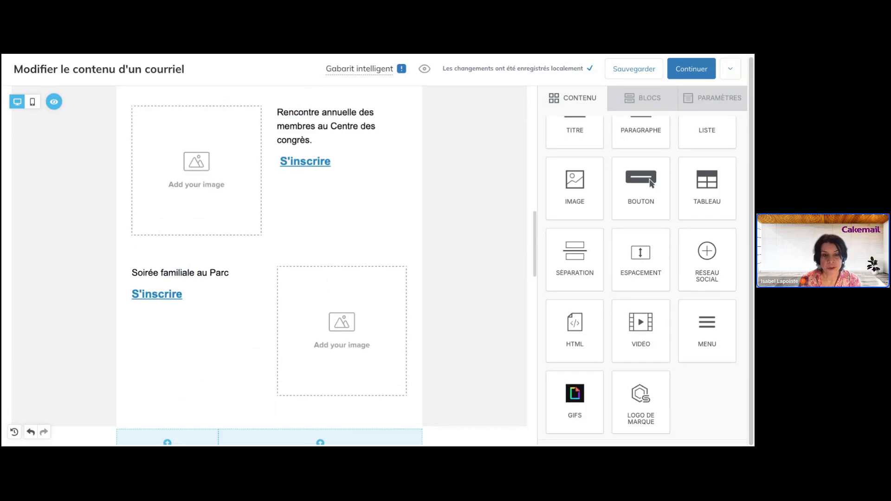
scroll(269, 267, "down", 5)
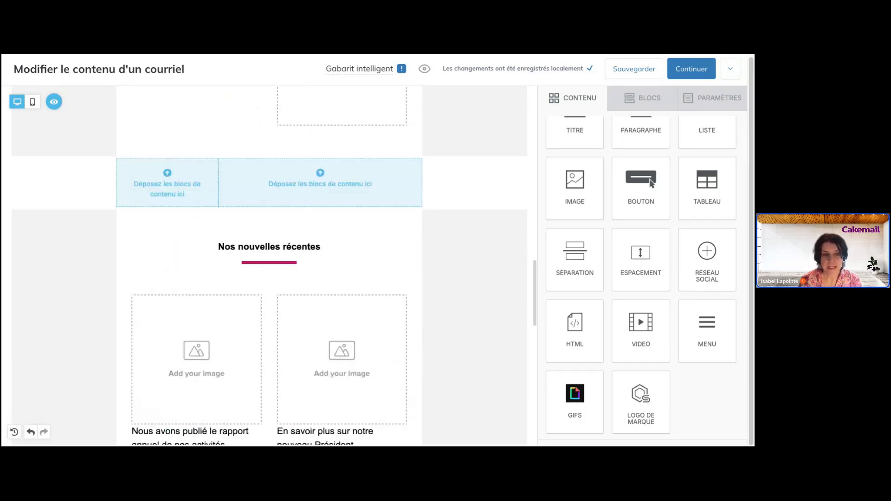
scroll(269, 267, "up", 2)
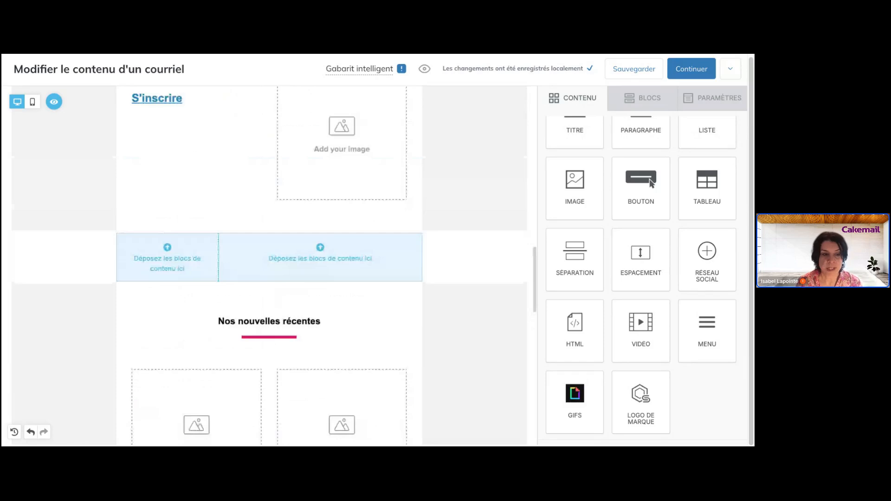
scroll(631, 186, "up", 1)
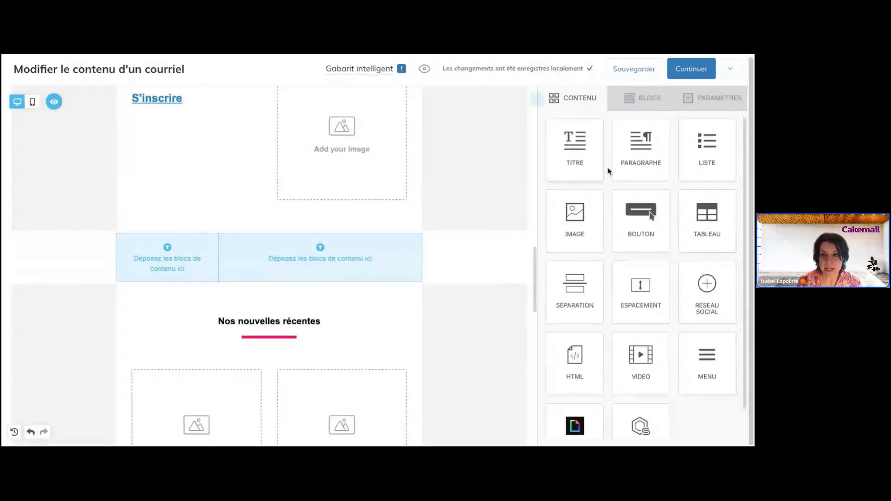
- Drop a Paragraphe block in the left column and a Vidéo block in the right, then select the video
left_click_drag(617, 172, 184, 264)
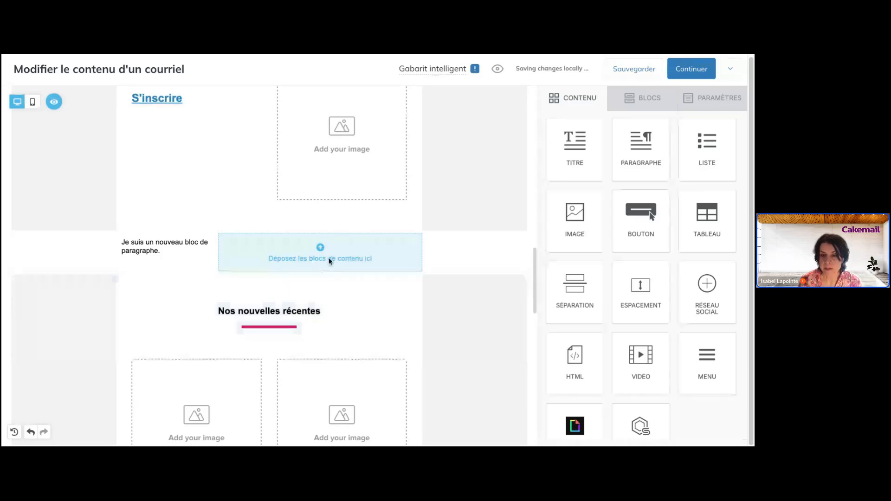
left_click_drag(643, 358, 377, 258)
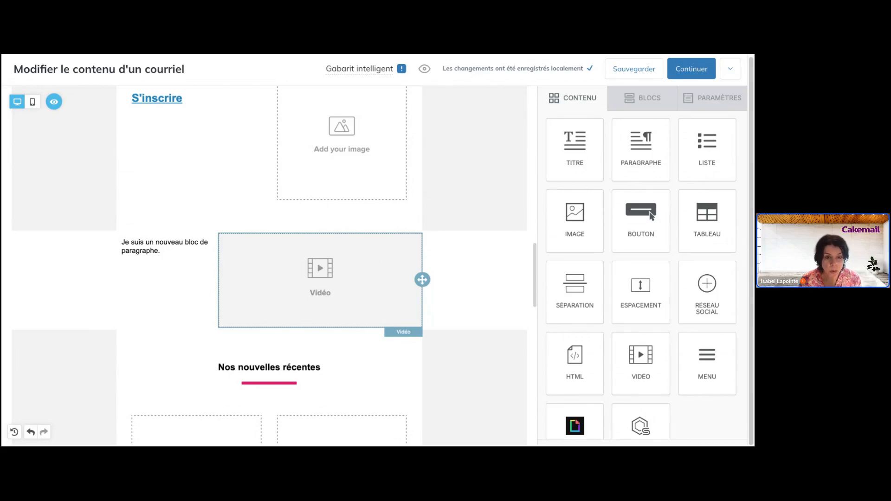
left_click(320, 279)
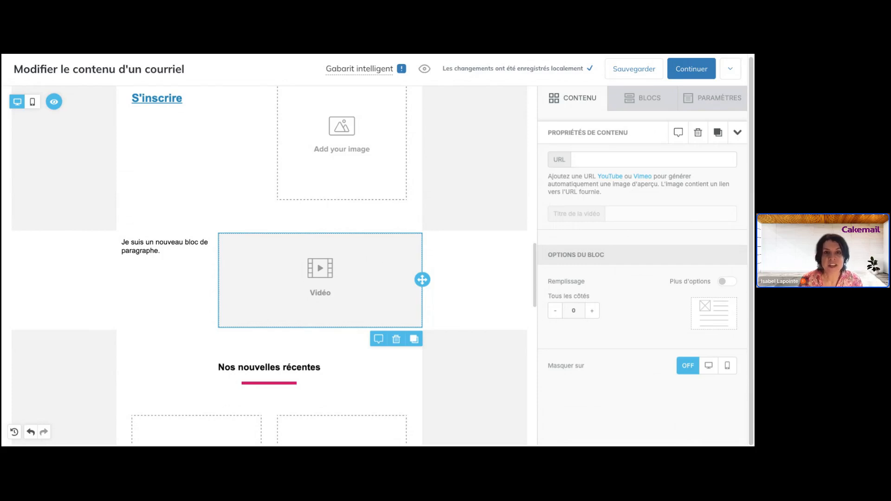
- Paste the YouTube link into the video block so its preview loads
left_click(601, 159)
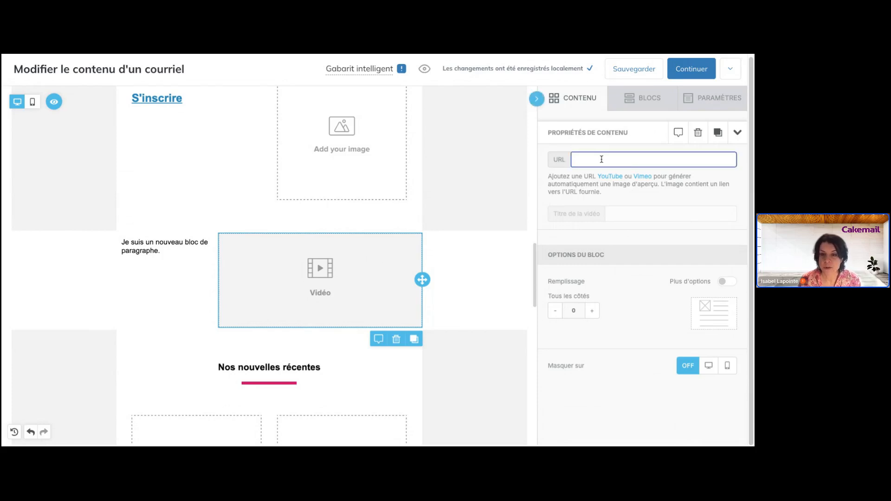
type("https://www.youtube.com/watch?v=J2gAoTZzG1g")
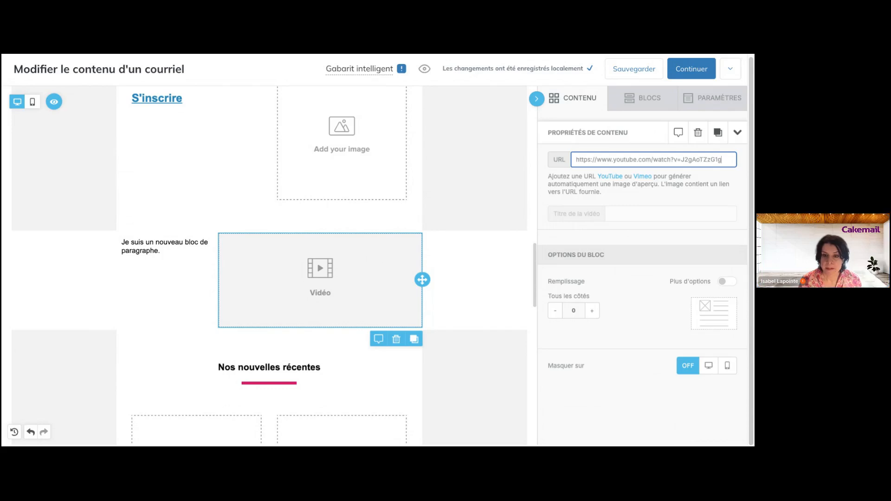
left_click(668, 221)
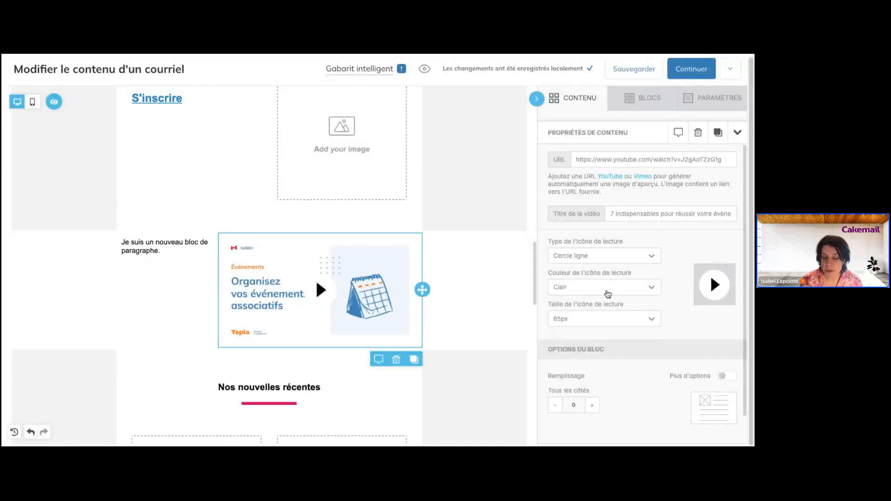
- Set the play icon type to Rectangle ligne and its colour to Foncé
left_click(603, 256)
left_click(605, 309)
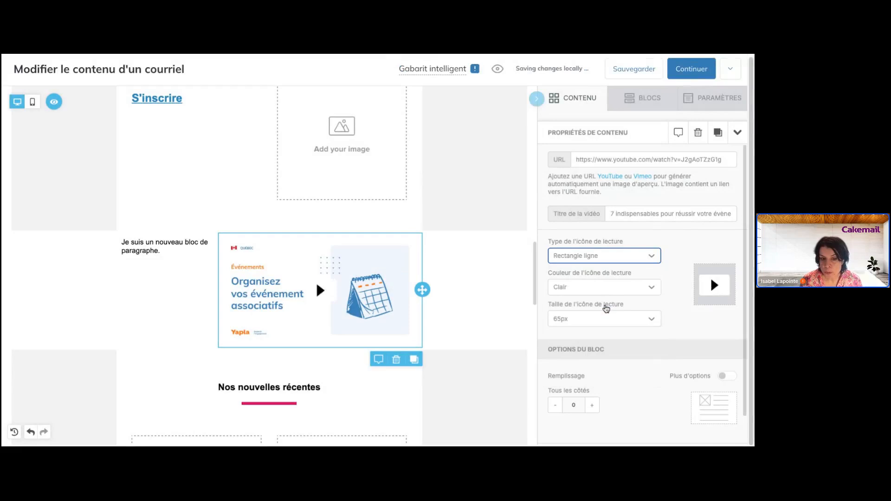
left_click(604, 260)
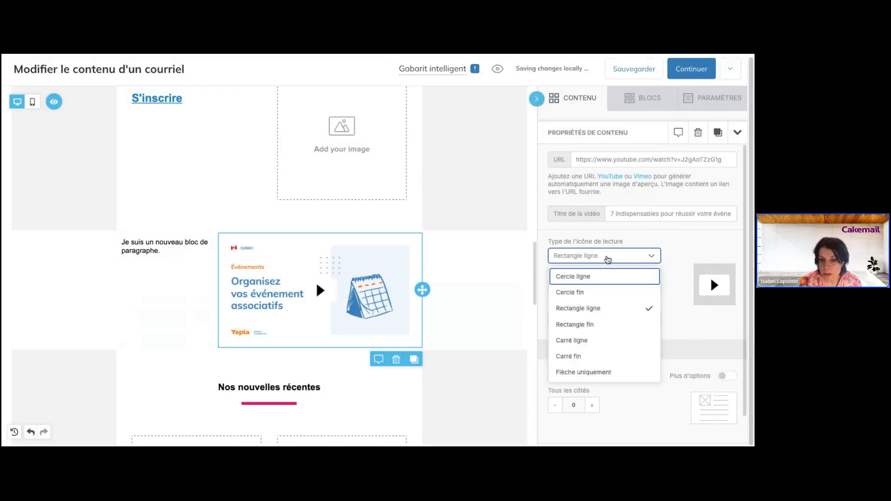
left_click(603, 304)
left_click(599, 287)
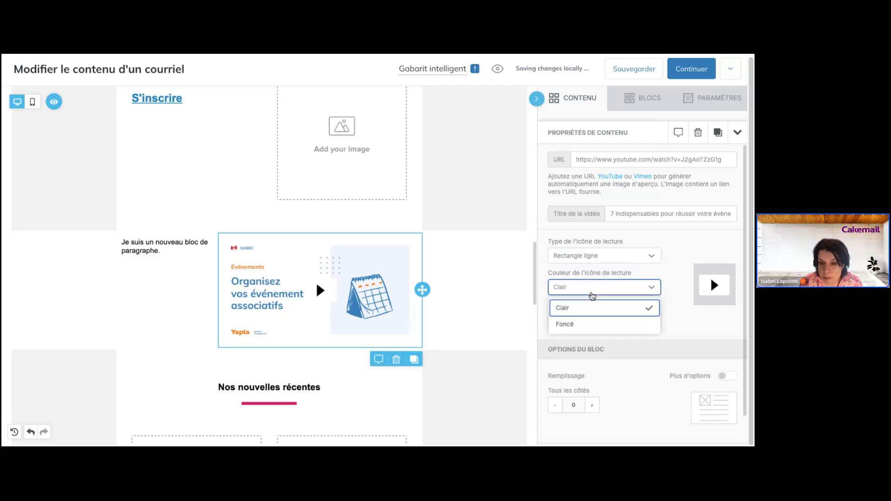
left_click(591, 322)
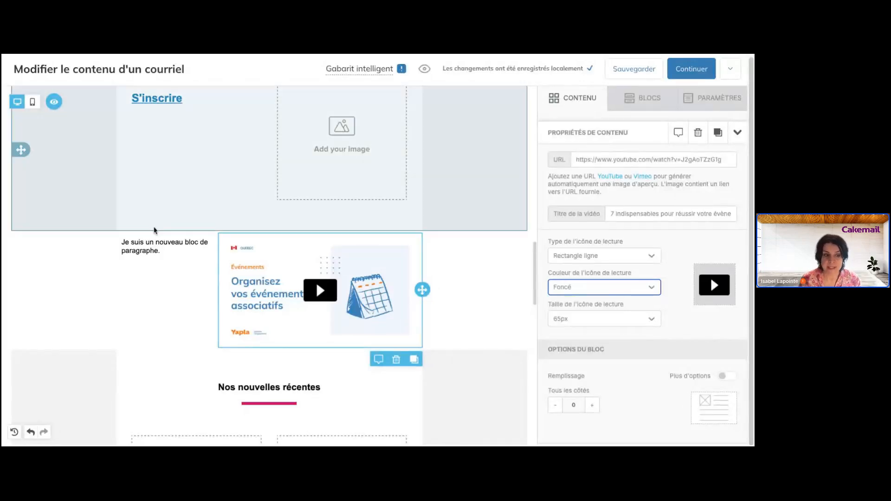
- Type 'Découvrez notre dernière vidéo!' over the left column's placeholder paragraph, then select the row
left_click(155, 243)
triple_click(155, 242)
type("Découv")
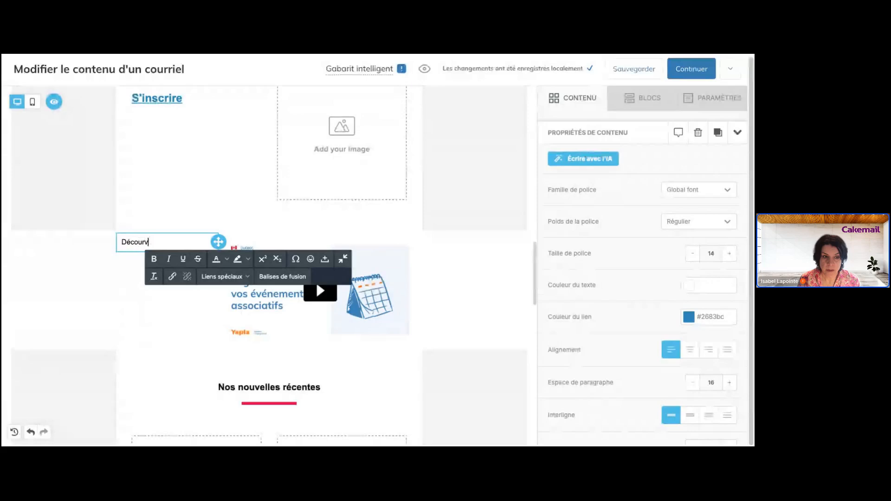
type("rez ms")
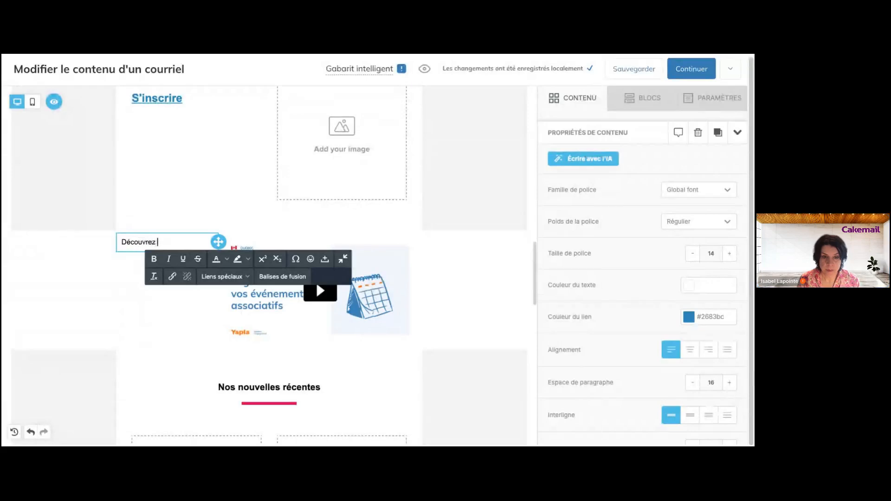
key("BackSpace")
key("BackSpace")
type("n")
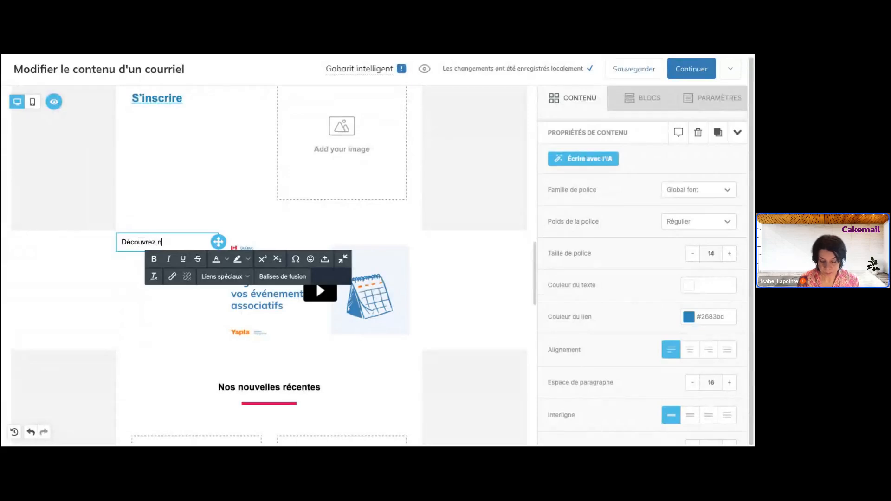
type("otre derniè")
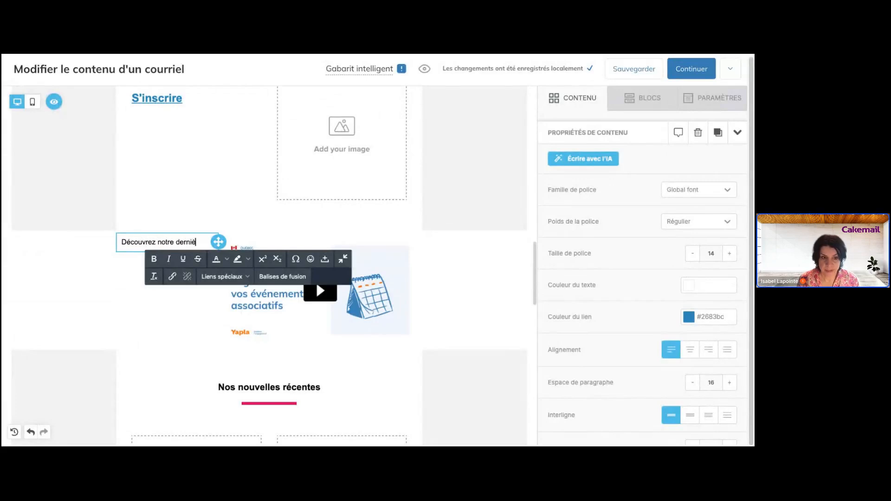
type("re vidéo")
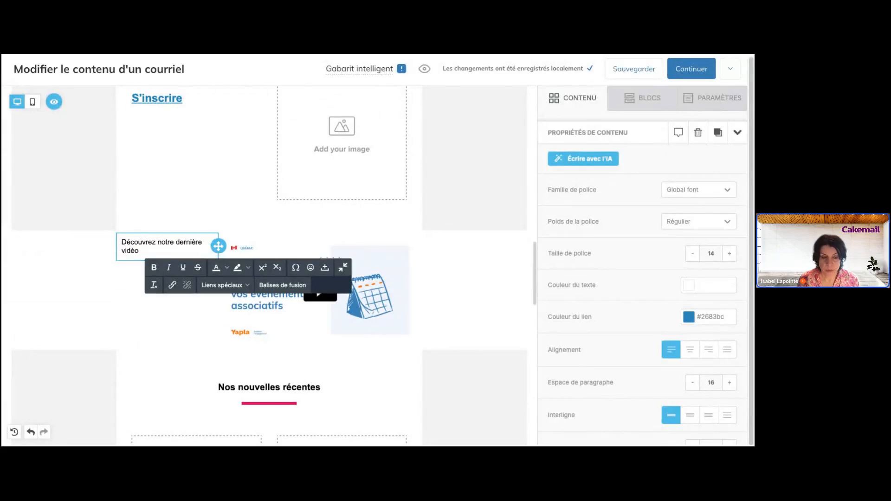
type("!")
left_click(467, 277)
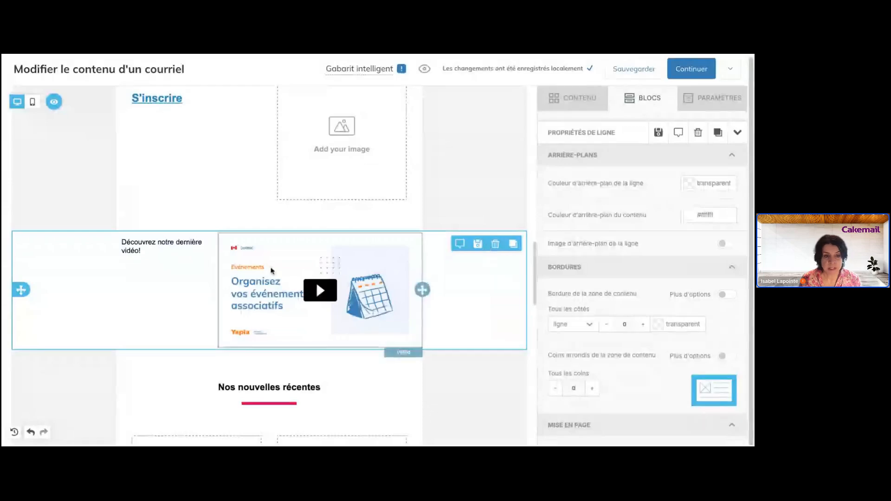
- Delete the video row from the email
left_click(495, 247)
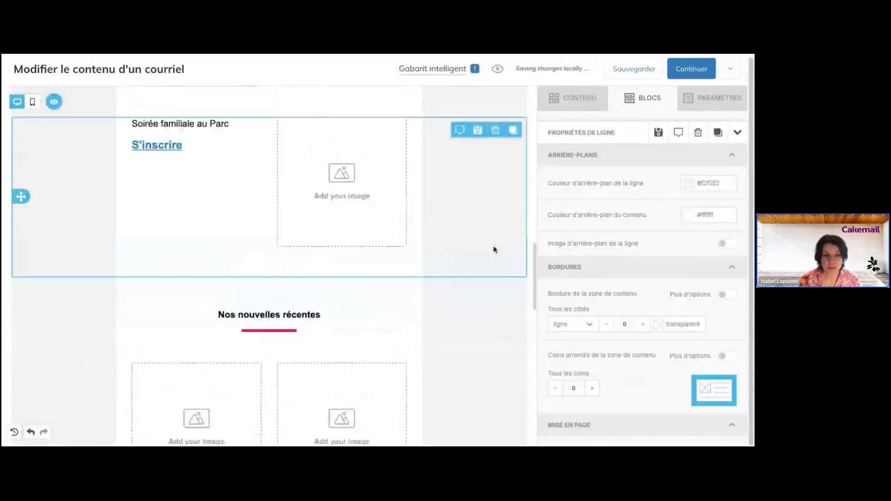
scroll(473, 257, "up", 10)
scroll(474, 257, "up", 3)
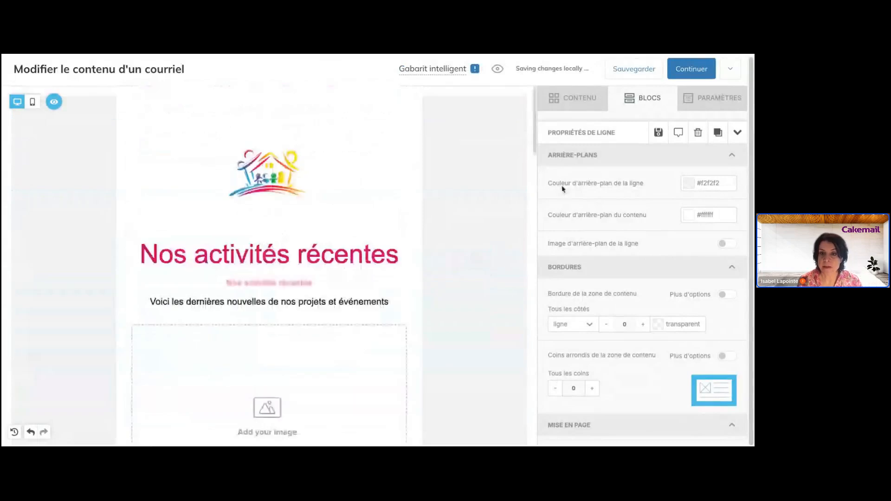
left_click(588, 110)
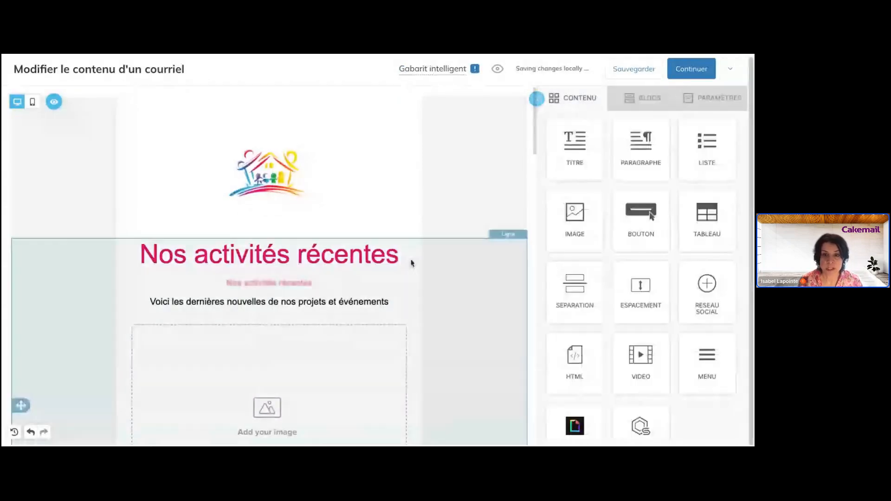
scroll(411, 263, "down", 2)
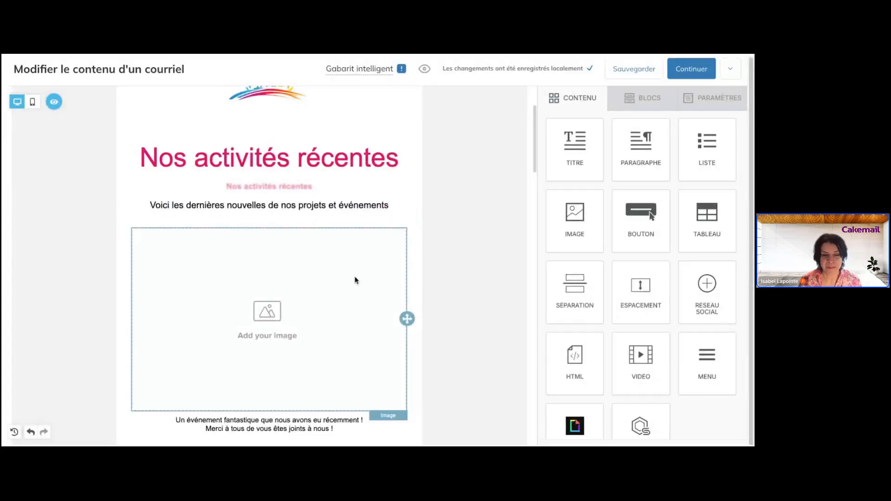
- Select the placeholder image under the heading and open the file library to replace it
left_click(269, 310)
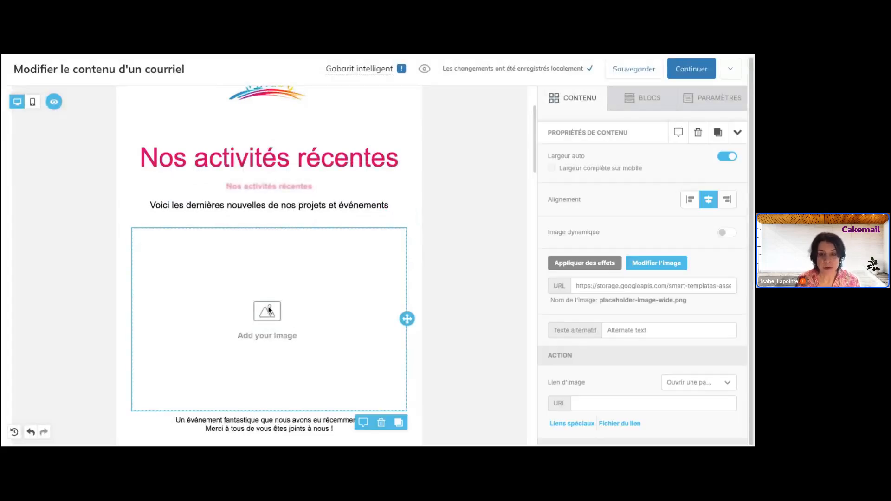
scroll(273, 308, "down", 1)
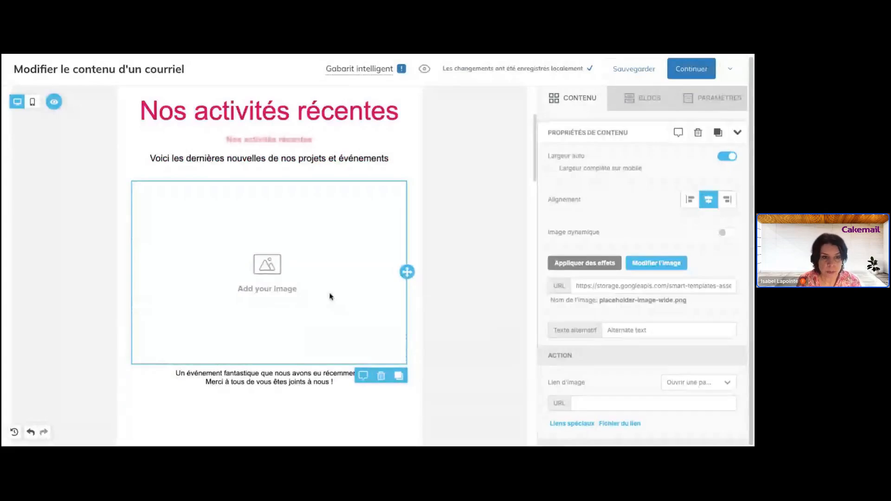
left_click(642, 264)
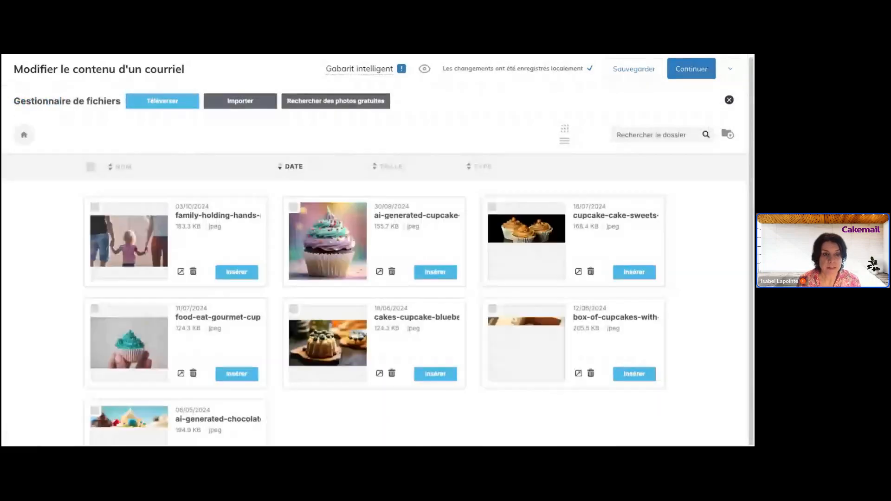
scroll(454, 313, "down", 3)
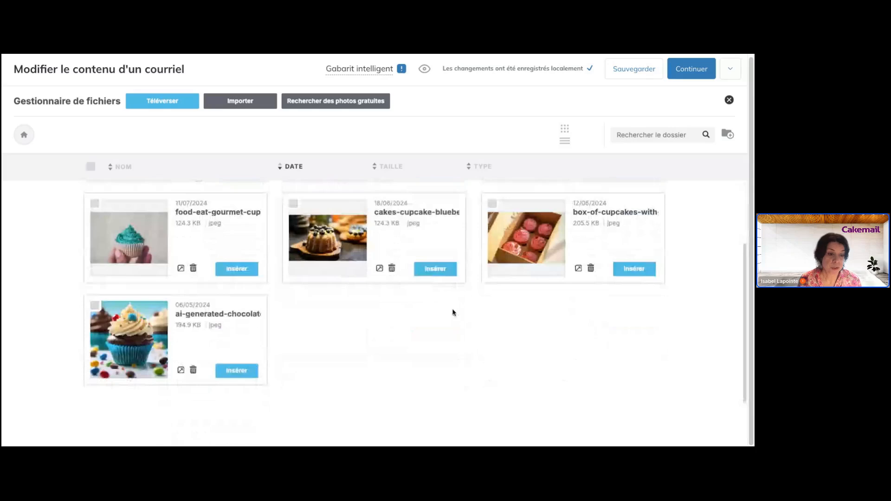
scroll(454, 312, "up", 1)
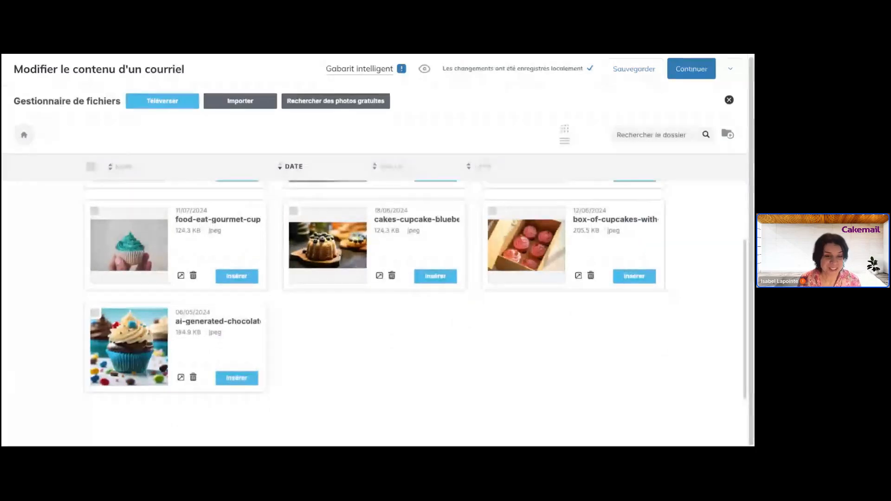
scroll(454, 312, "up", 2)
scroll(454, 312, "up", 1)
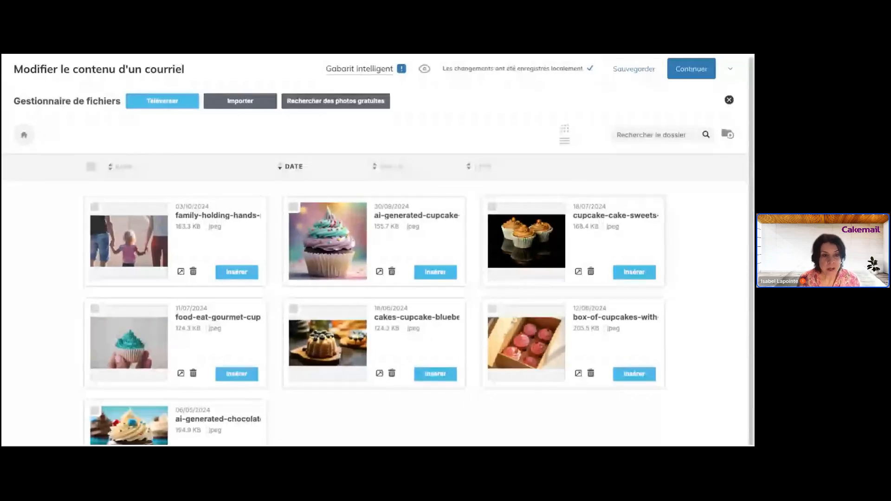
left_click(176, 108)
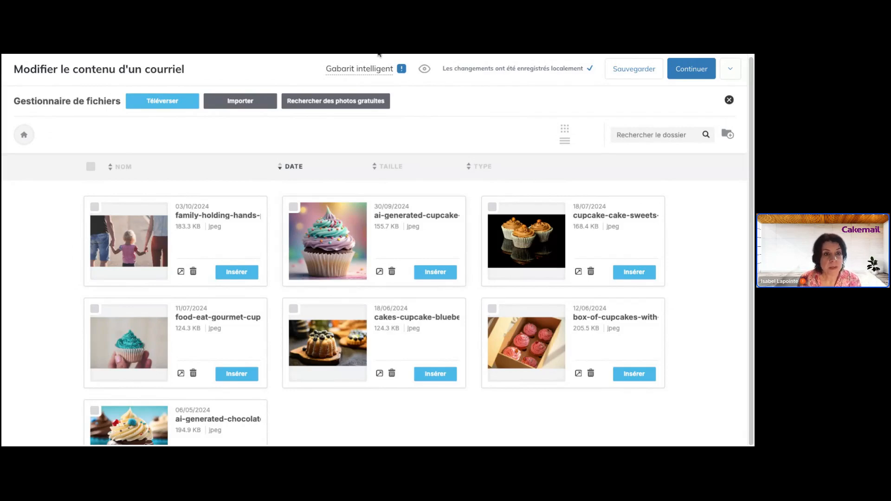
- Search the free stock photos for 'famille'
left_click(247, 104)
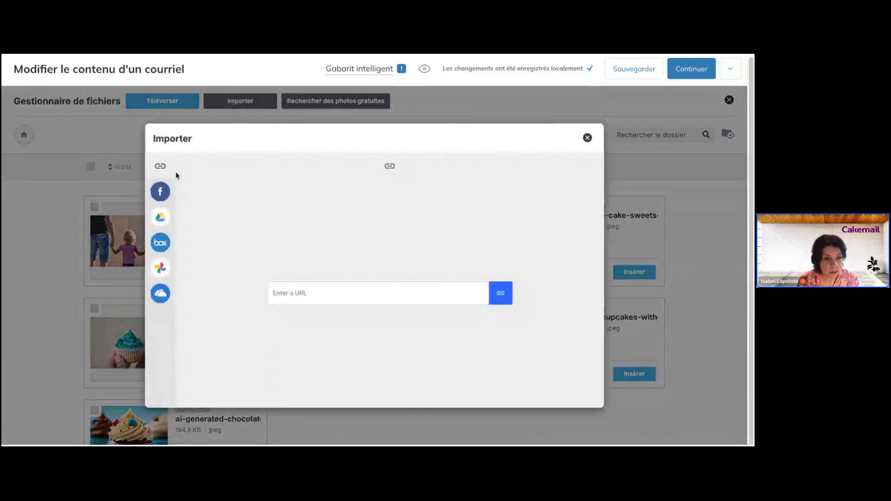
mouse_move(149, 219)
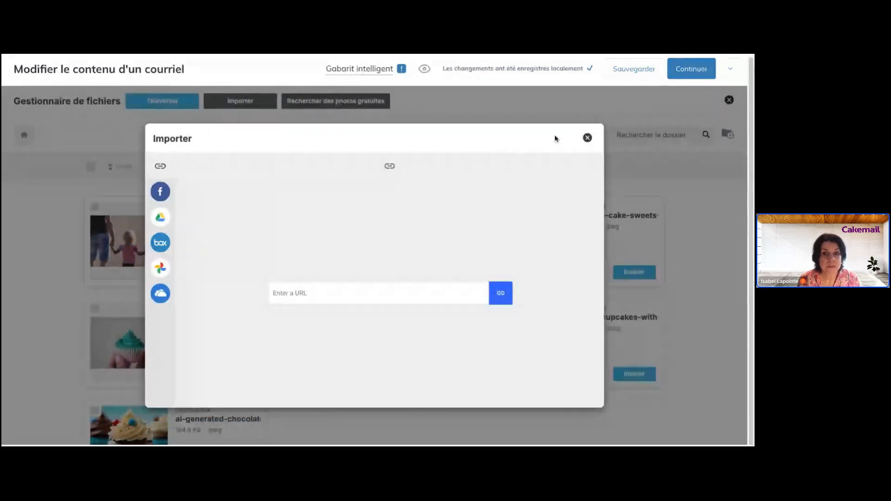
left_click(587, 138)
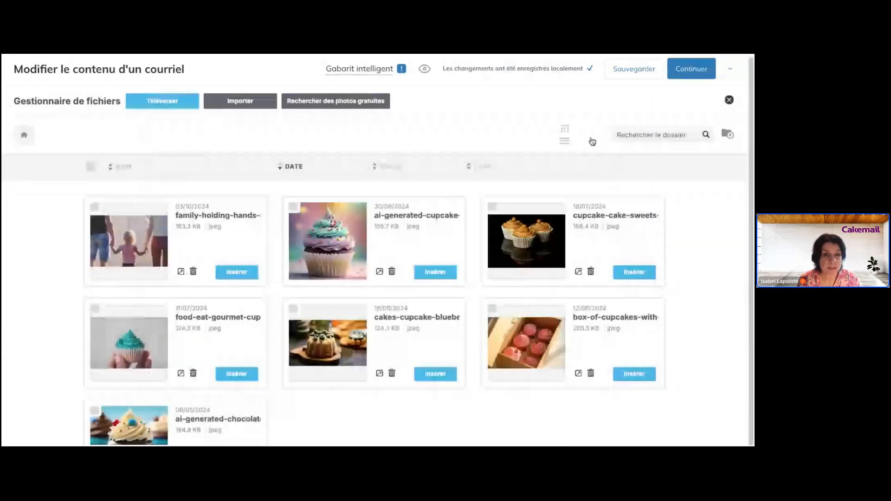
left_click(343, 103)
left_click(376, 281)
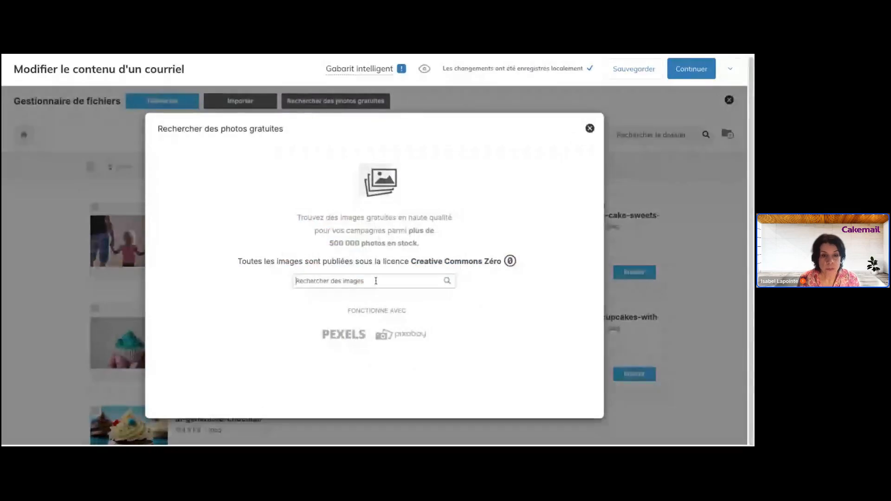
type("famill")
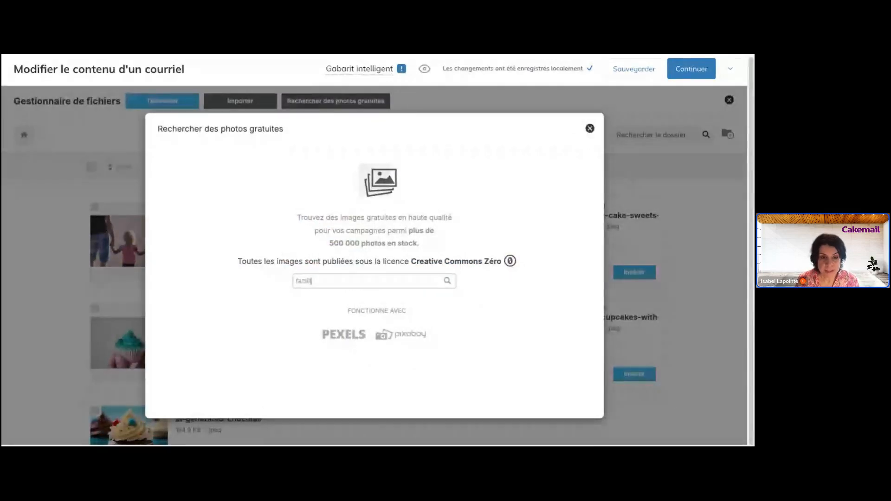
type("e")
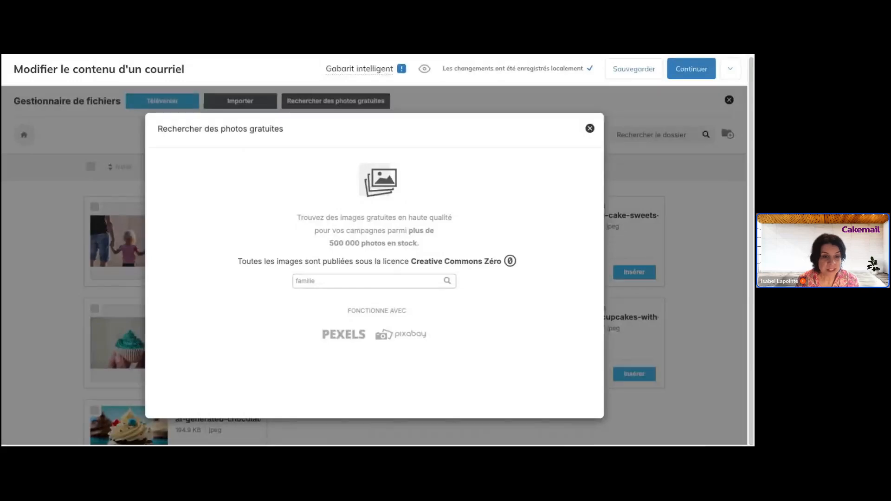
key("BackSpace")
key("BackSpace")
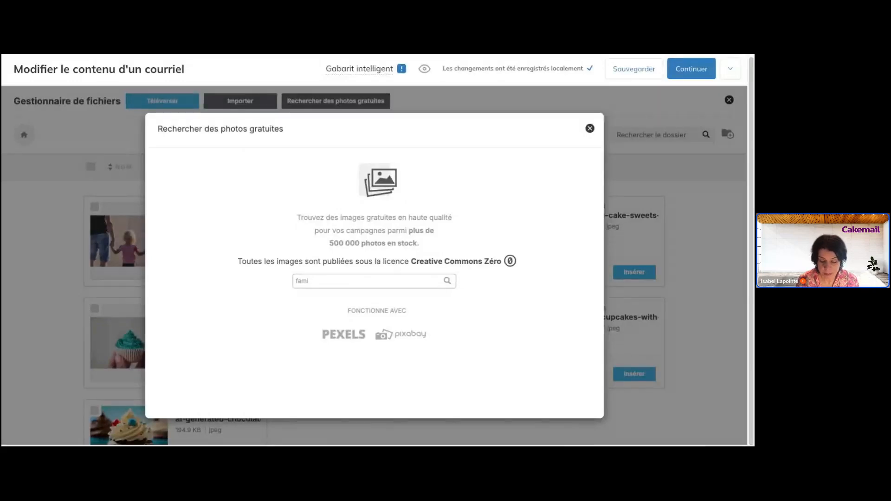
type("lle")
key("Return")
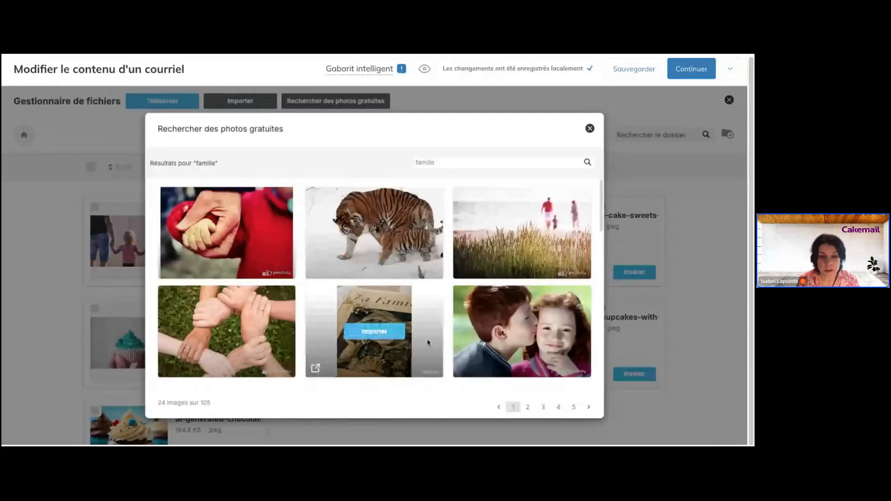
- Import the family-in-a-field photo and insert family-sunset-field-portrait into the image block
scroll(427, 339, "down", 3)
scroll(428, 342, "down", 1)
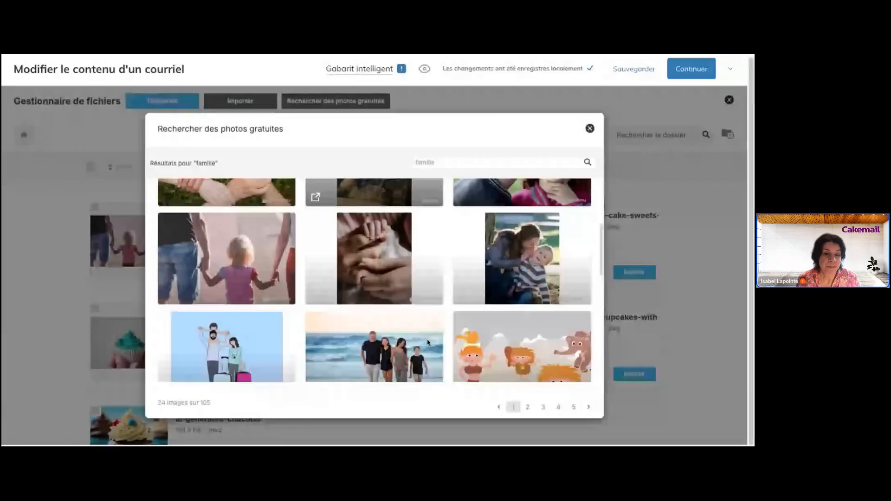
scroll(428, 342, "down", 3)
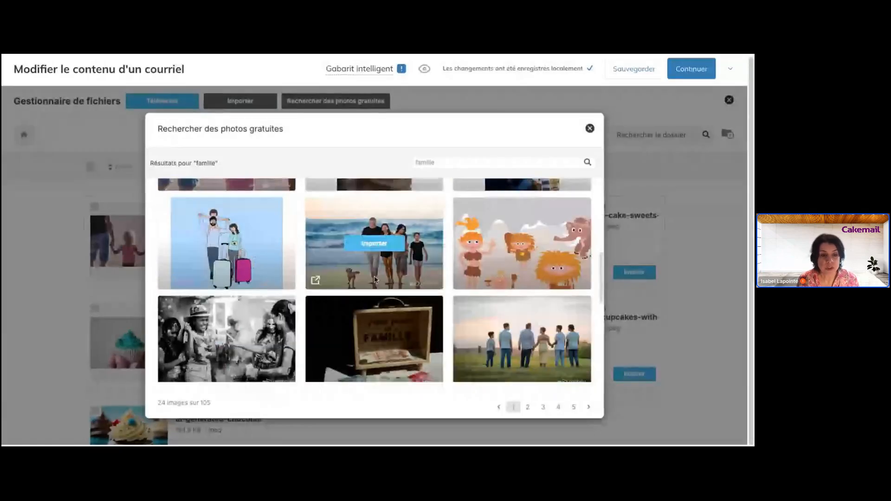
scroll(249, 263, "down", 3)
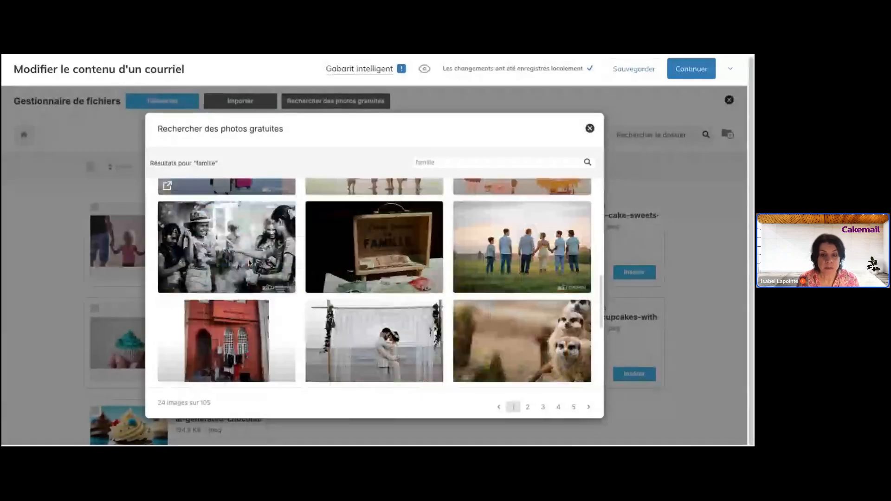
left_click(522, 203)
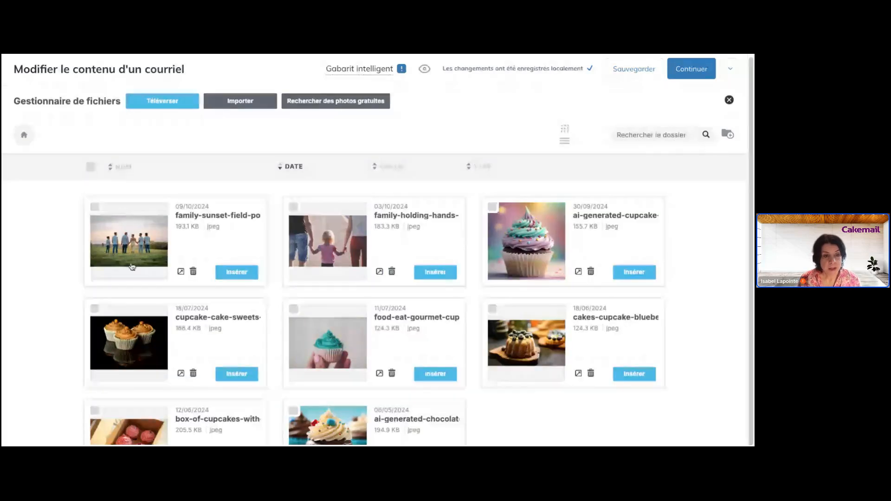
left_click(249, 276)
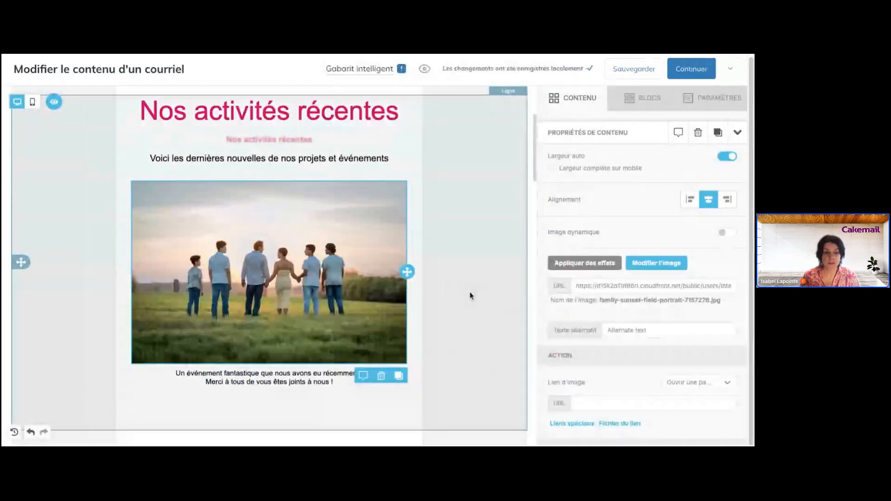
- Set the photo's alternative text to 'Photo d'une famille', then focus the empty image link field
scroll(471, 297, "down", 2)
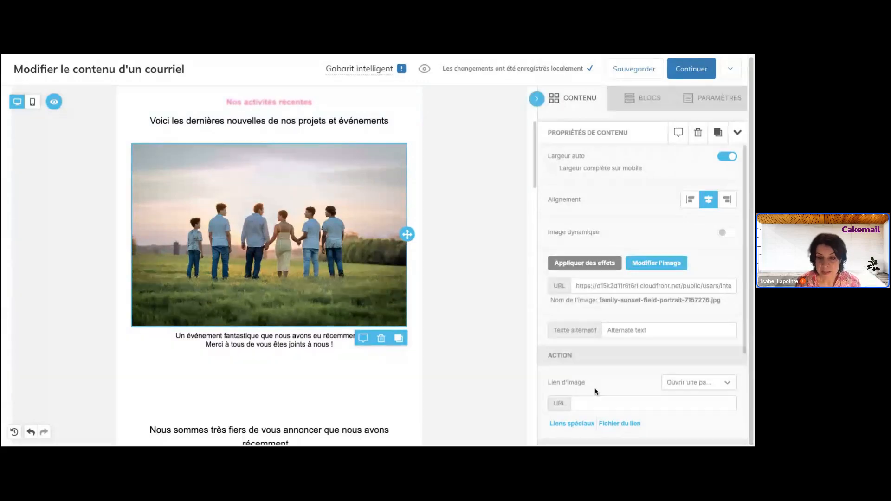
triple_click(645, 330)
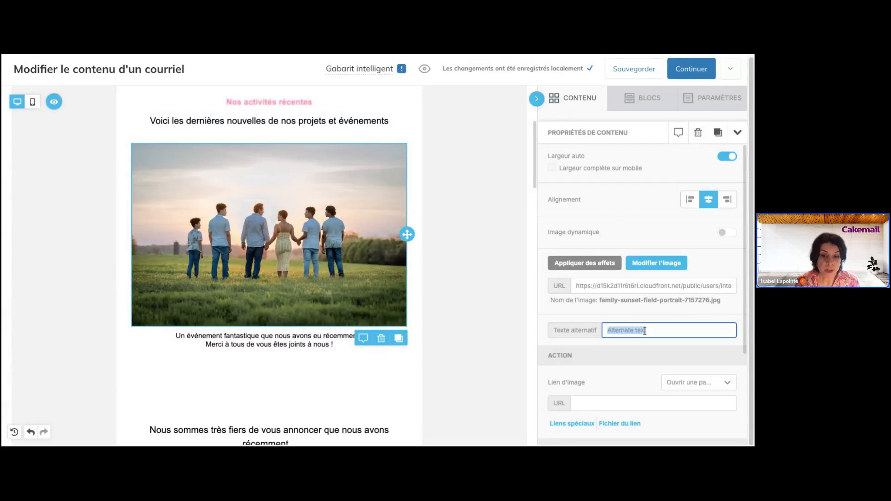
type("PJo")
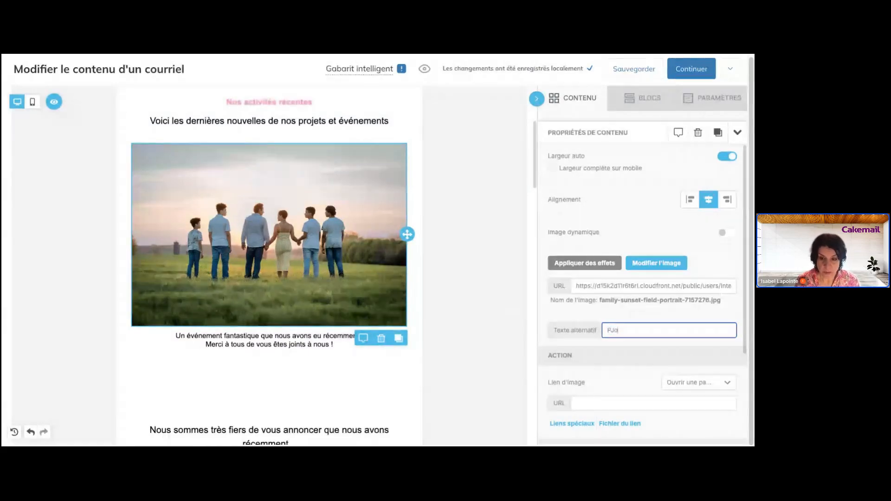
key("BackSpace")
key("BackSpace")
type("i")
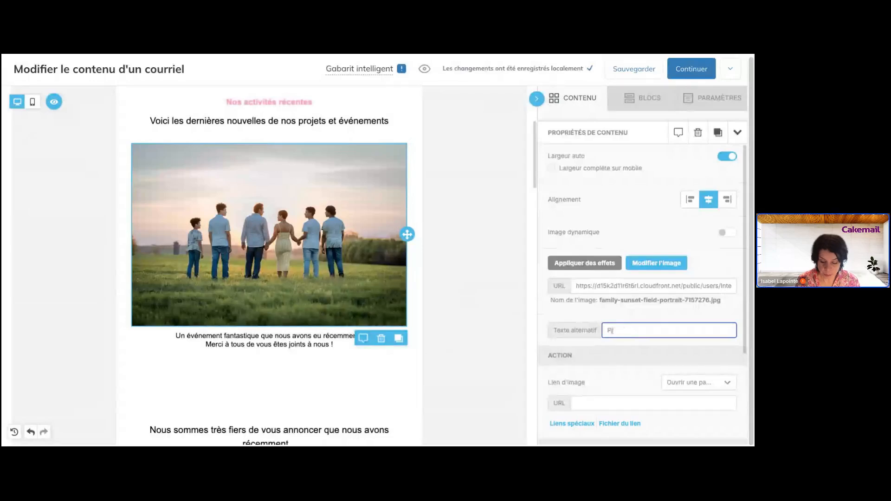
type("hoto ")
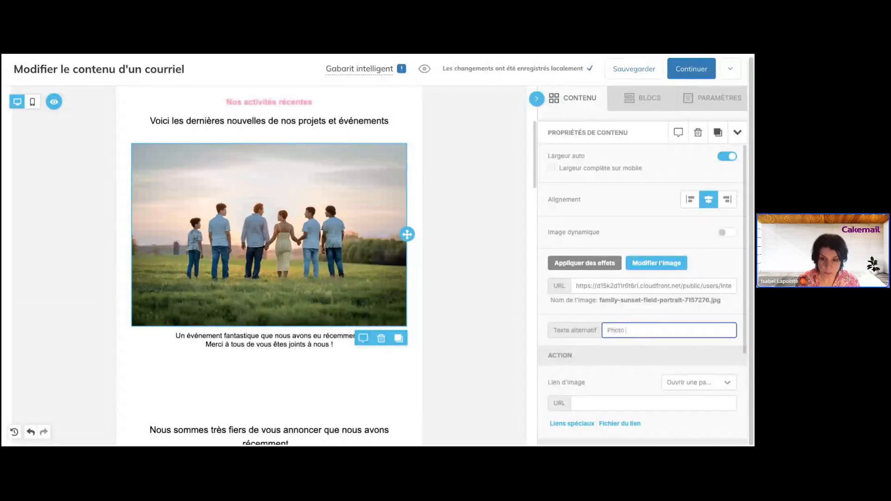
type("d'une fami")
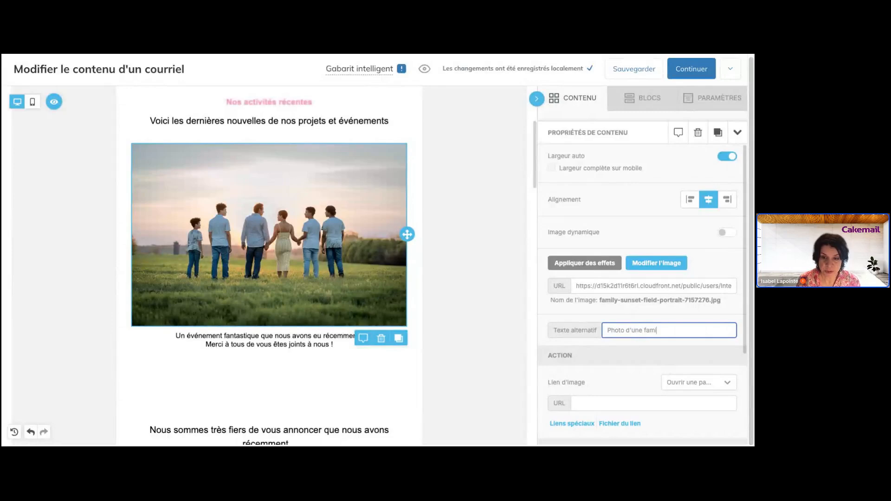
type("lle")
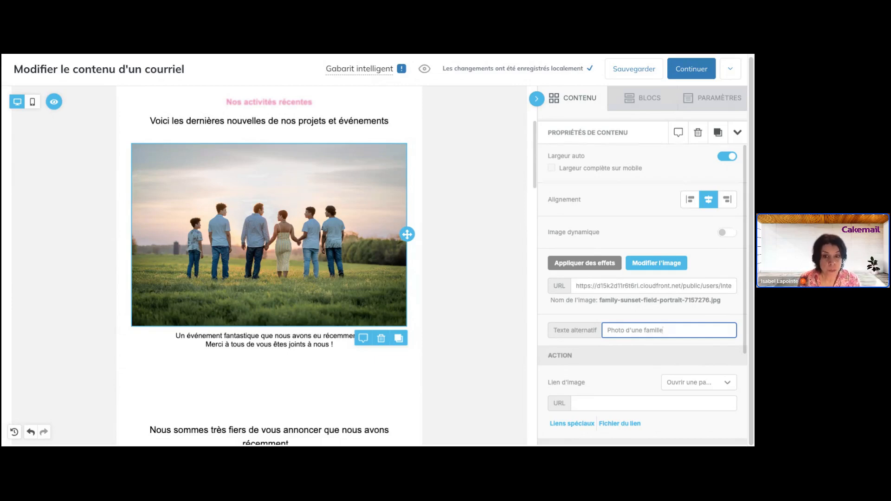
scroll(628, 322, "down", 3)
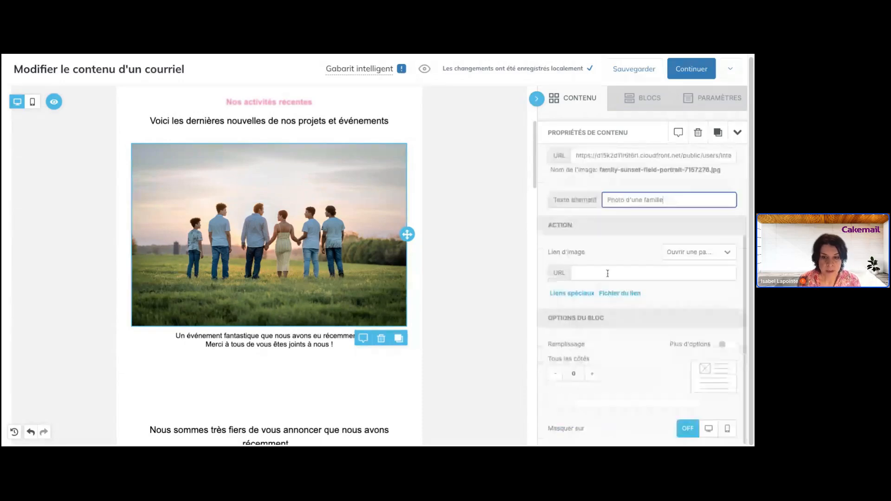
left_click(653, 273)
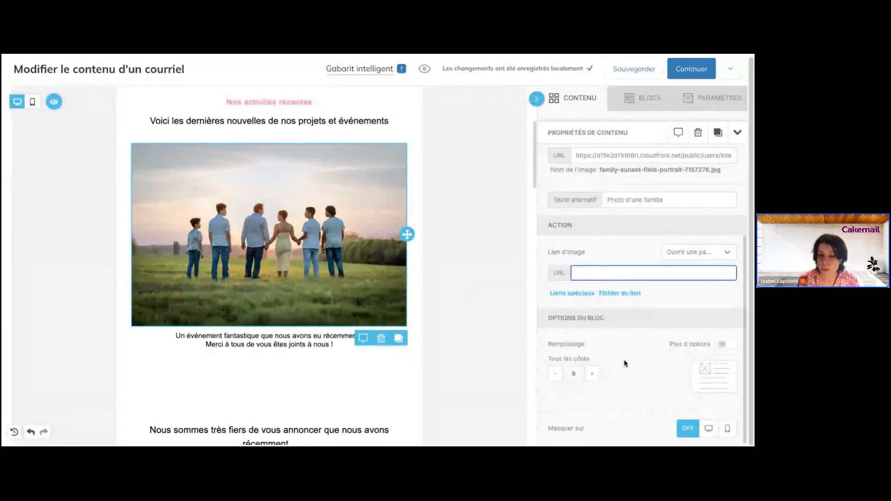
scroll(371, 364, "down", 3)
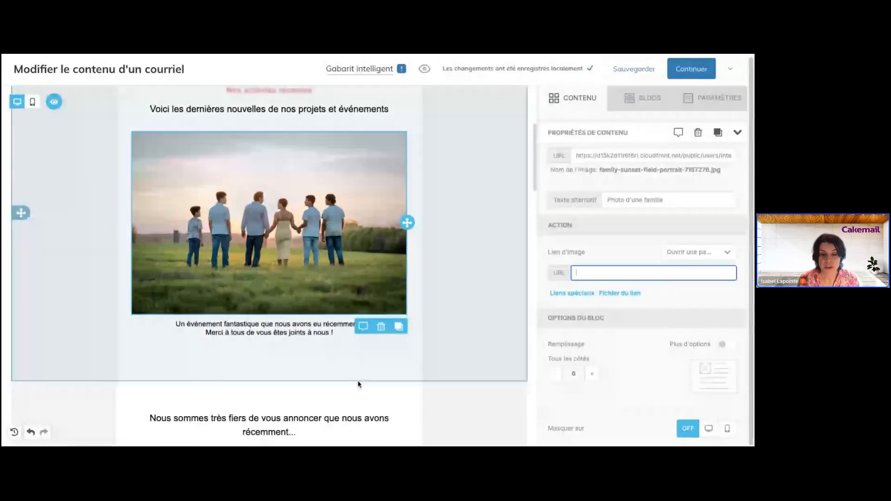
- Replace the trailing dots after 'récemment' with 'installé de nouveaux canapés dans notre lounge.' and select 'nouveaux canapés'
left_click(370, 288)
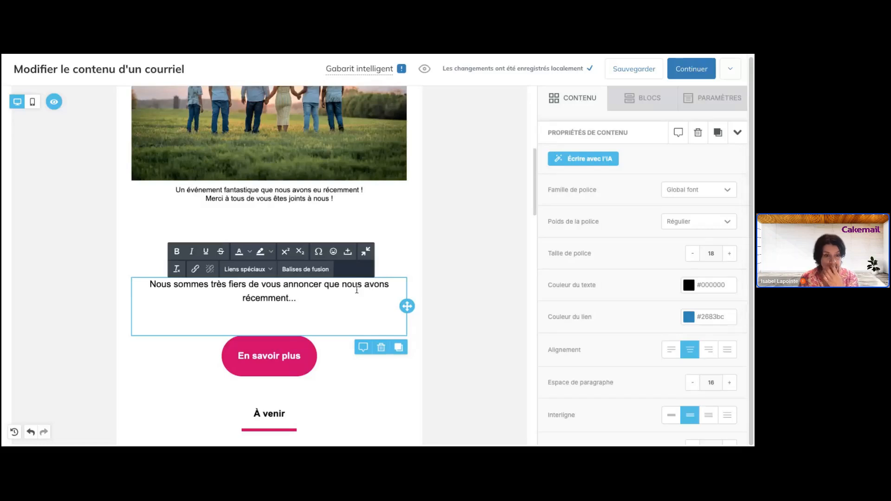
left_click_drag(234, 284, 295, 292)
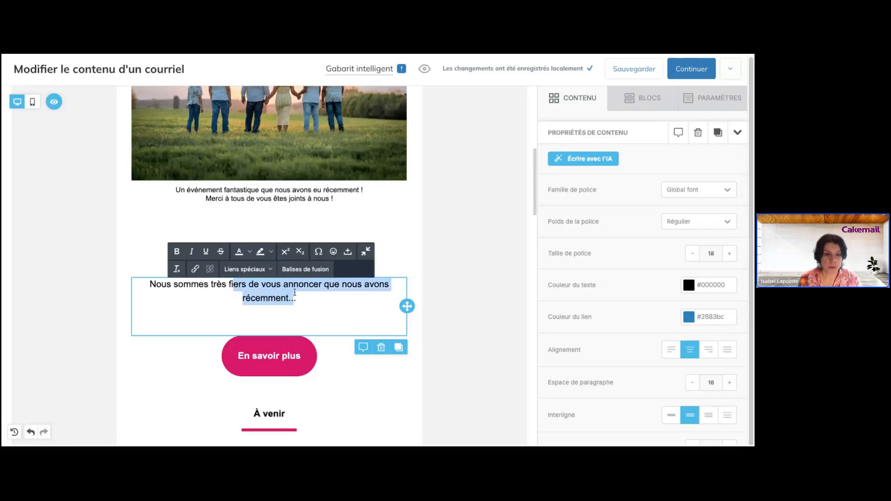
left_click(301, 299)
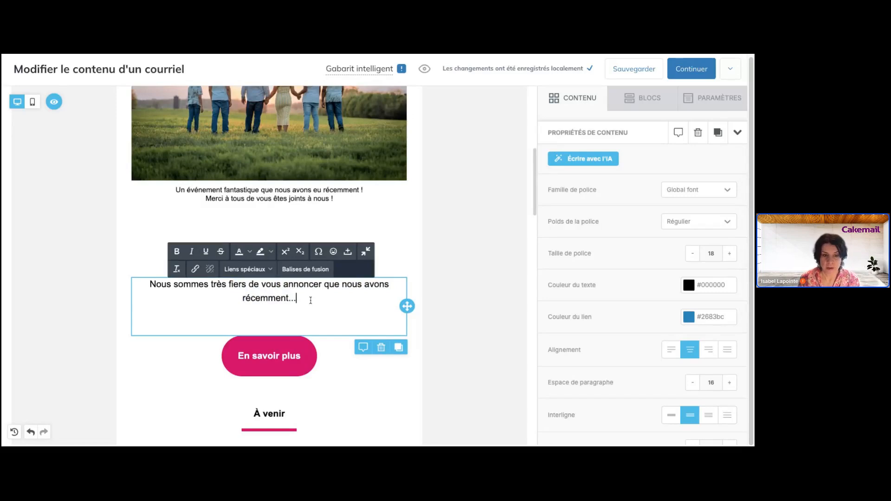
key("BackSpace")
key("BackSpace")
key("BackSpace")
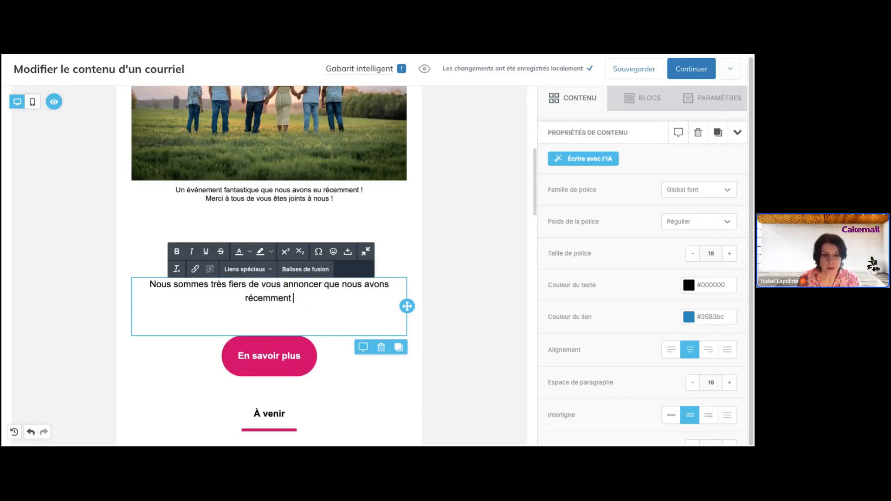
type("i")
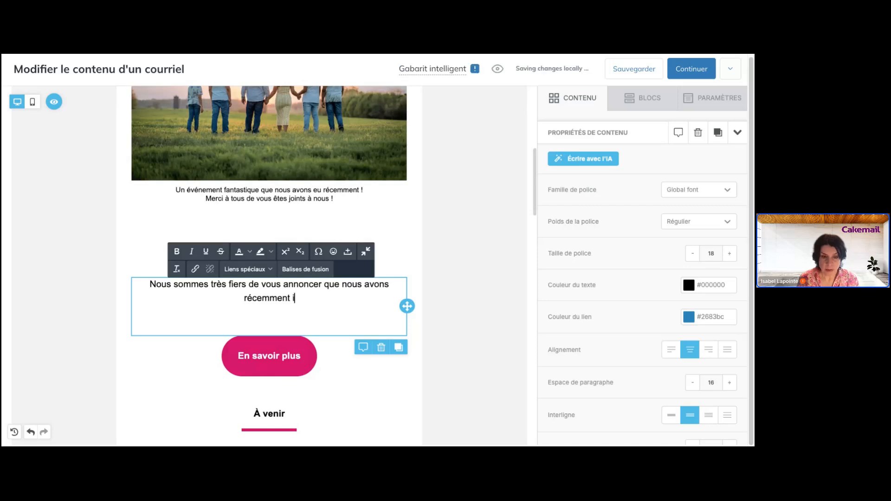
type("nstallé de no")
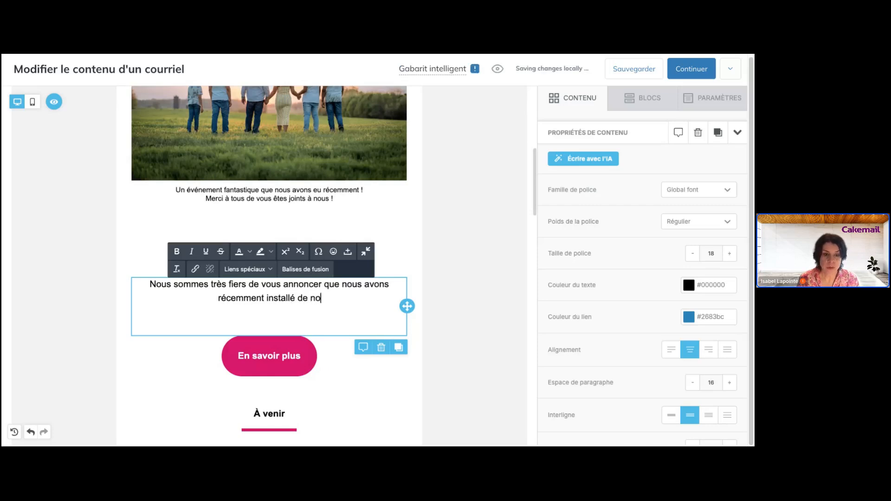
type("uveaux ca")
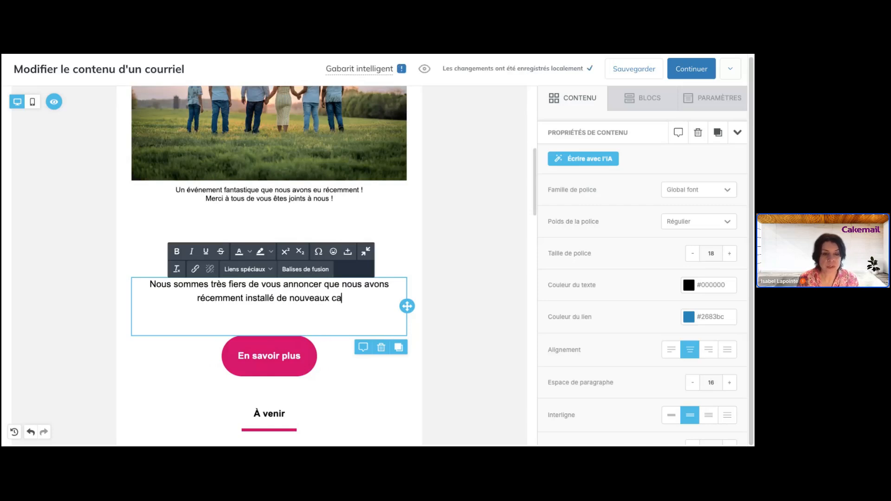
type("napé")
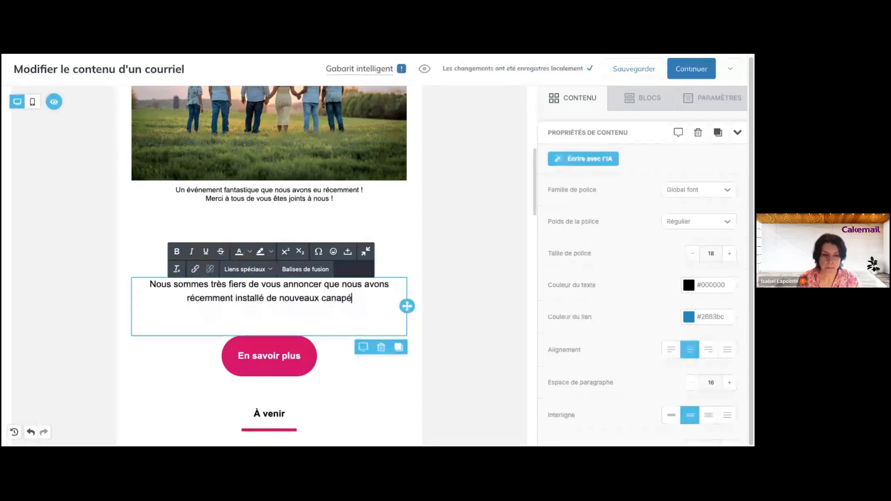
type("s dans notre lo")
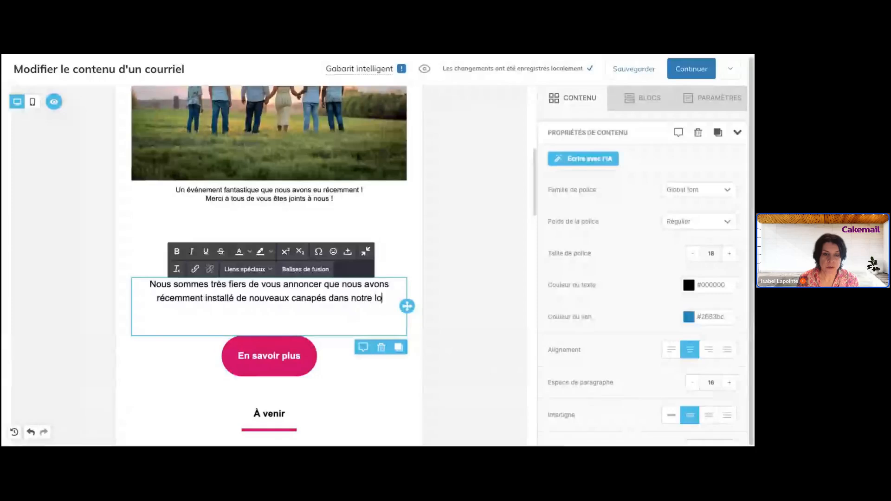
type("unge.")
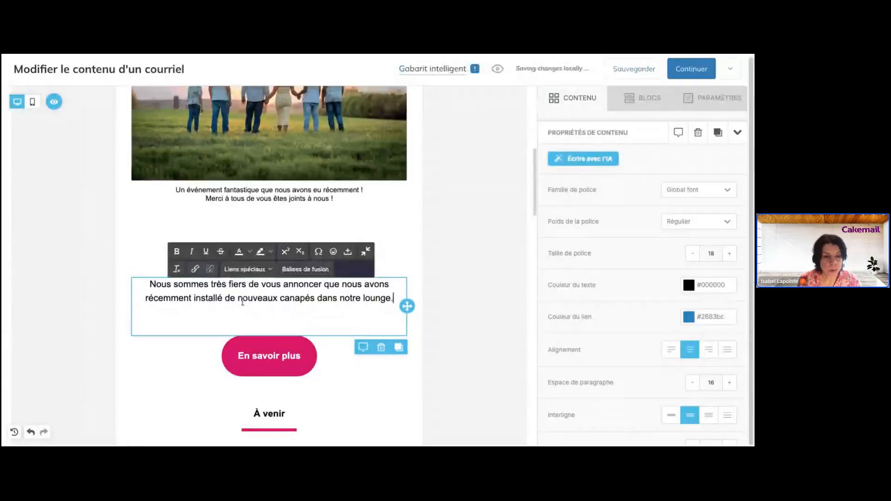
left_click_drag(238, 301, 312, 300)
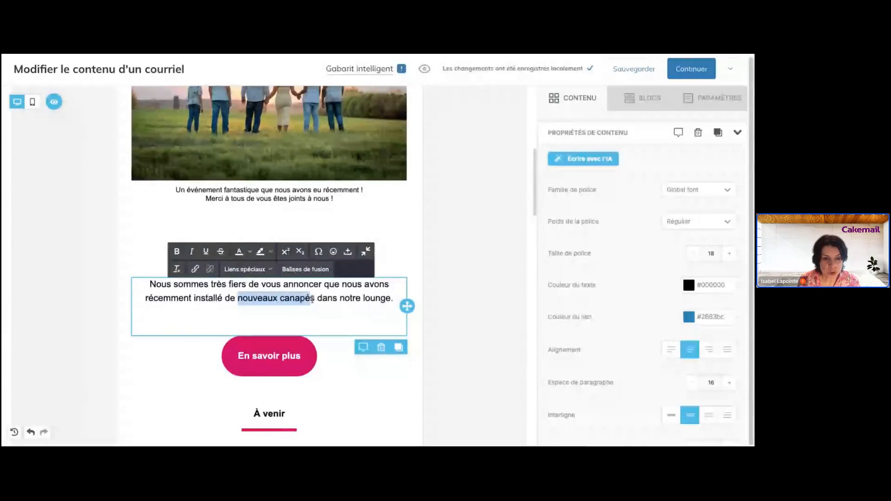
- Start a link on 'nouveaux canapés', review the link types, then cancel it
left_click(195, 270)
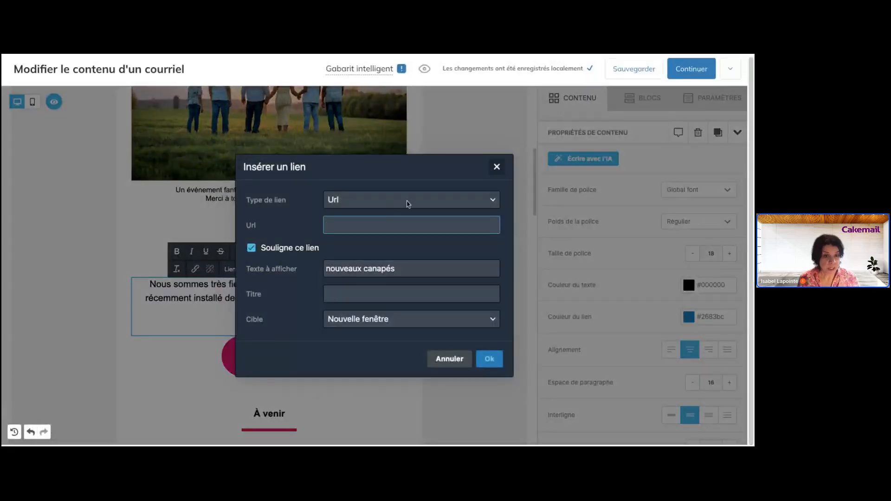
left_click(408, 203)
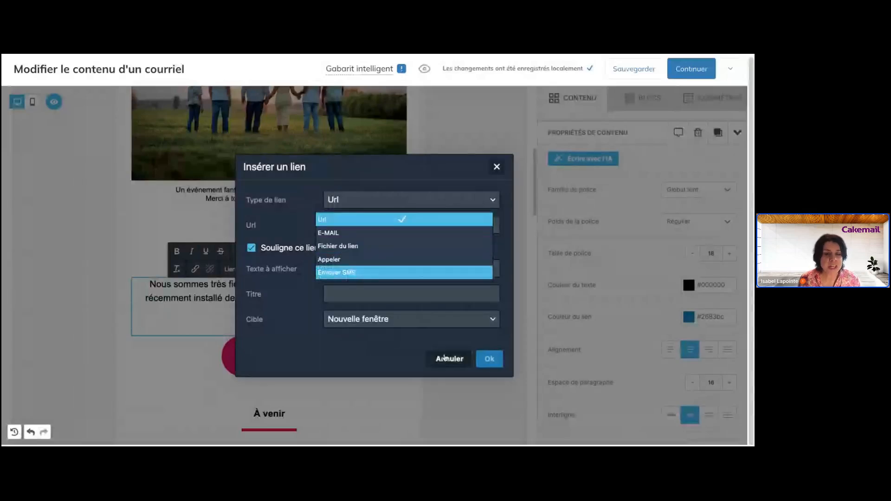
left_click(447, 360)
- Select 'Télécharger le rapport', browse the stored-file link option, then cancel the Insérer un lien dialog
scroll(395, 364, "down", 10)
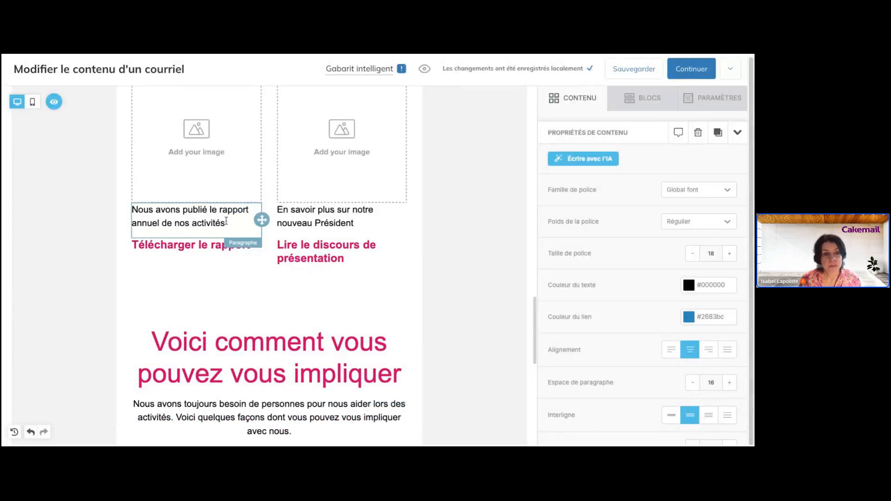
left_click(190, 244)
triple_click(189, 245)
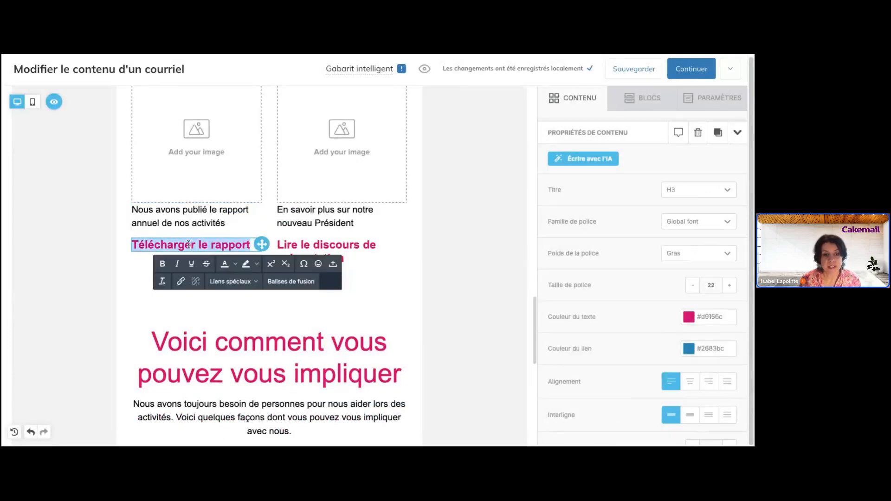
left_click(180, 281)
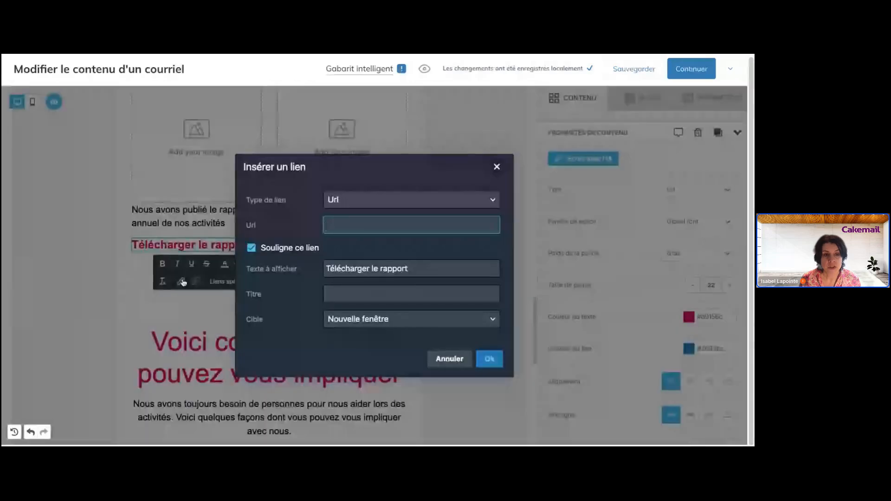
left_click(358, 202)
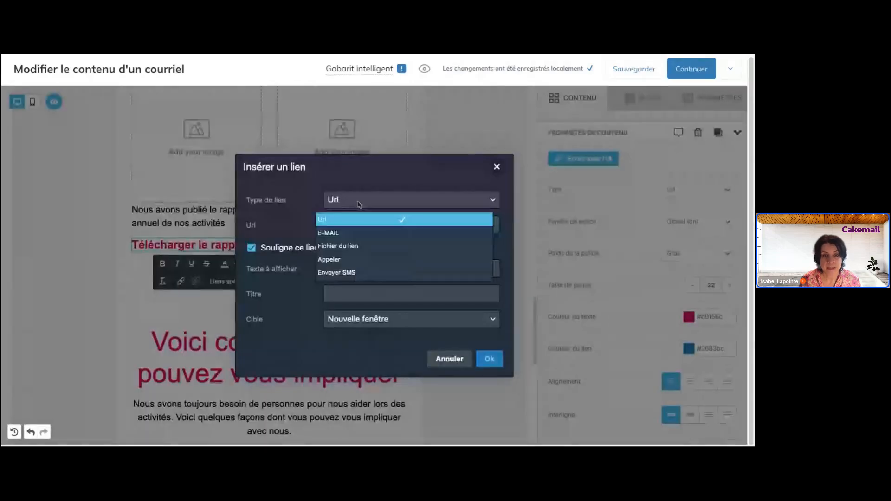
left_click(352, 246)
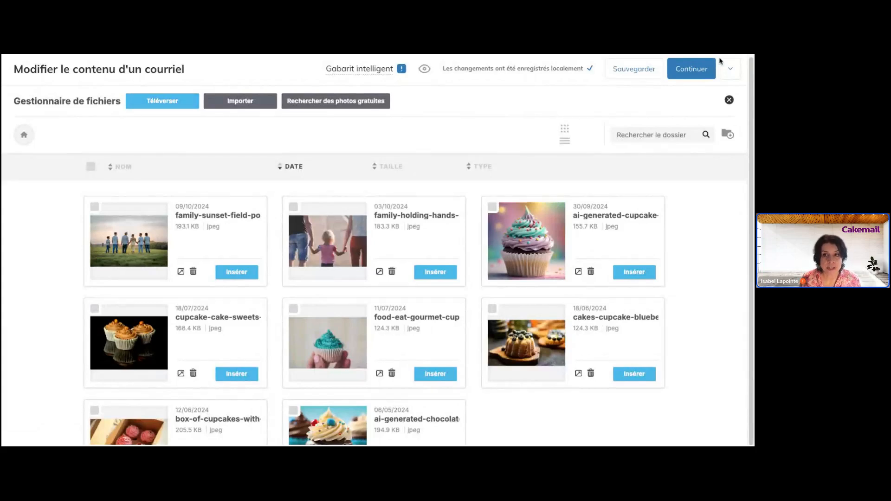
left_click(728, 100)
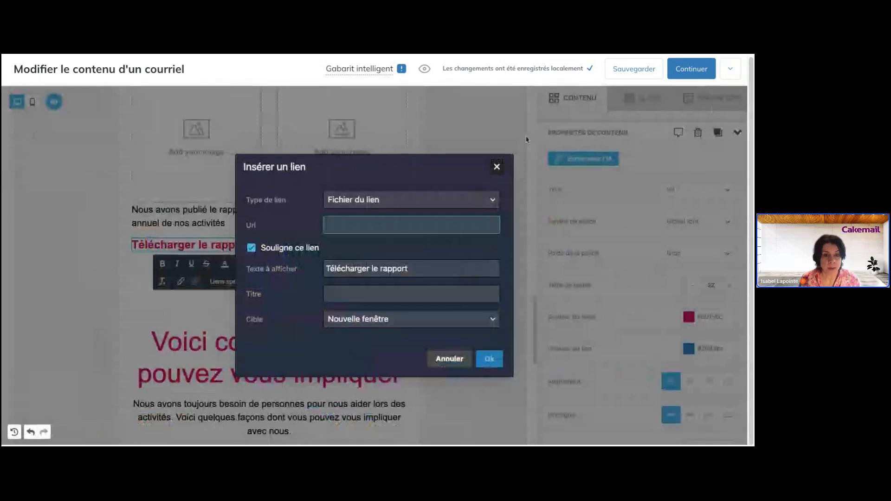
left_click(385, 199)
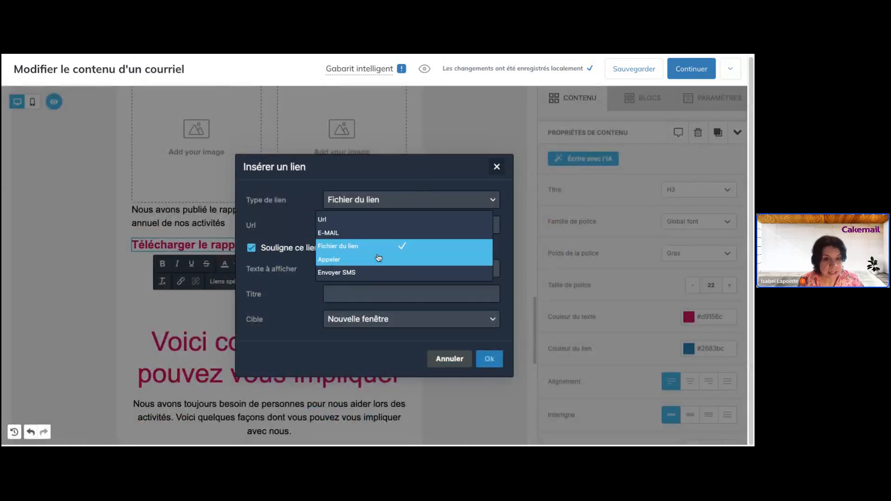
left_click(454, 359)
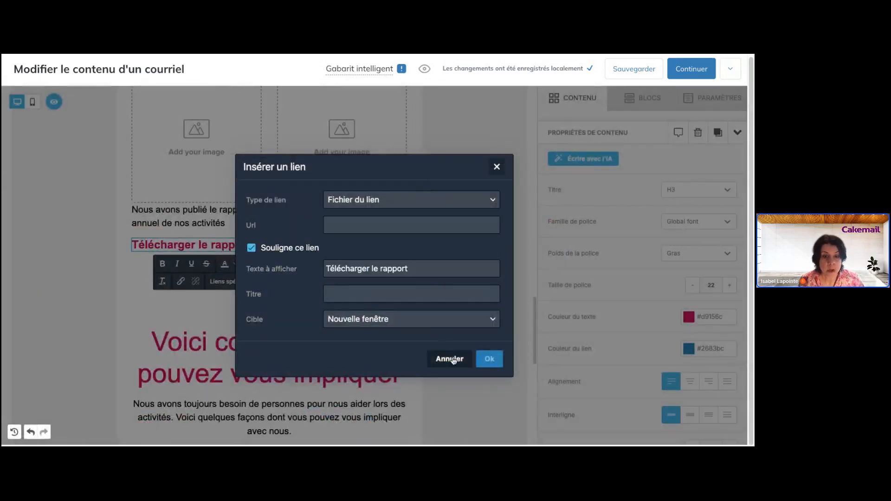
left_click(453, 359)
left_click(441, 274)
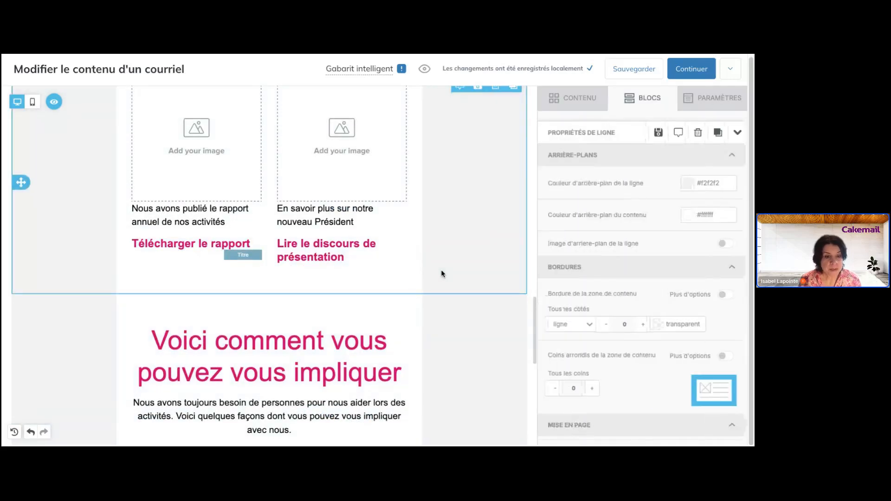
- Select the whole 'Nous joindre' button label
scroll(442, 272, "down", 6)
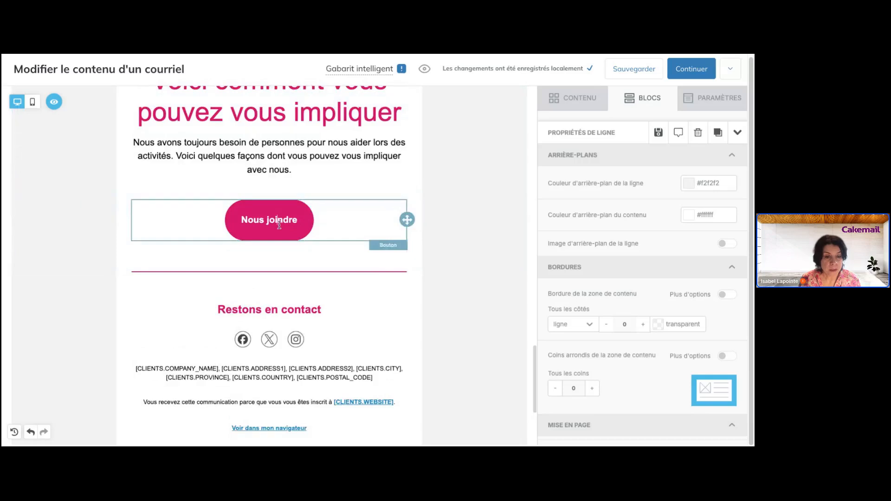
left_click(279, 225)
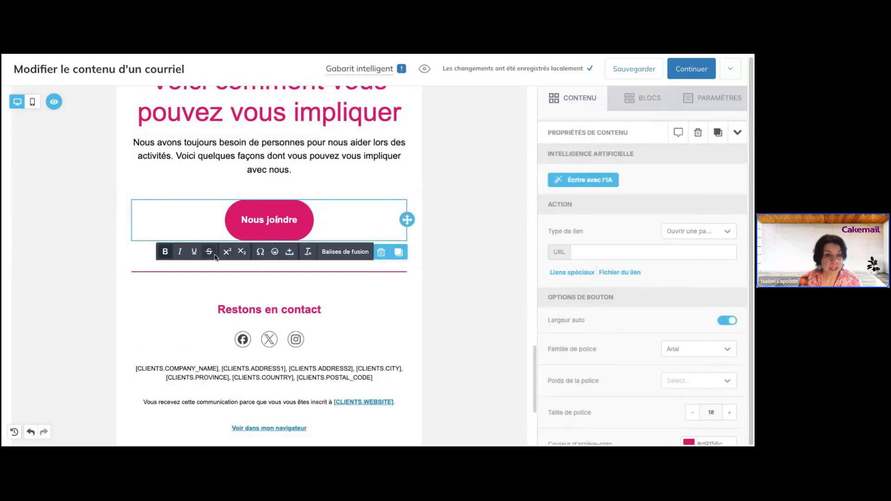
left_click(265, 220)
triple_click(263, 220)
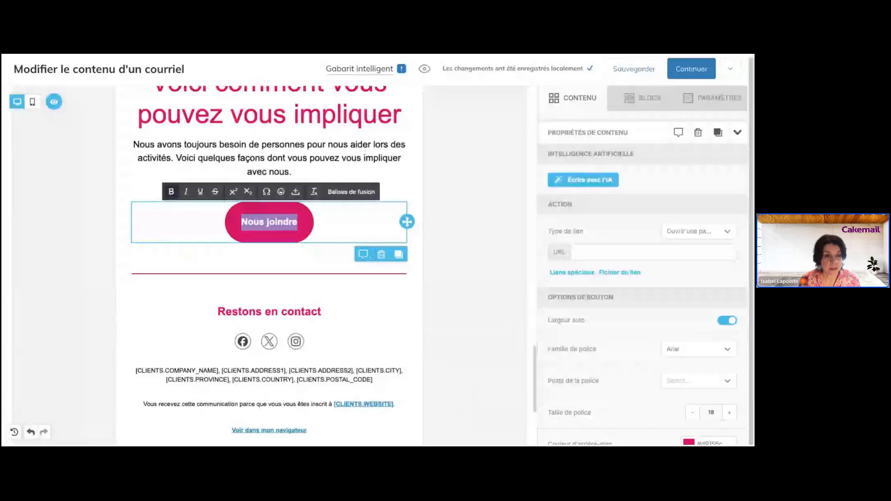
- Select the S'inscrire link under 'Soirée familiale au Parc' in the À venir section
scroll(270, 260, "up", 1)
scroll(269, 260, "up", 3)
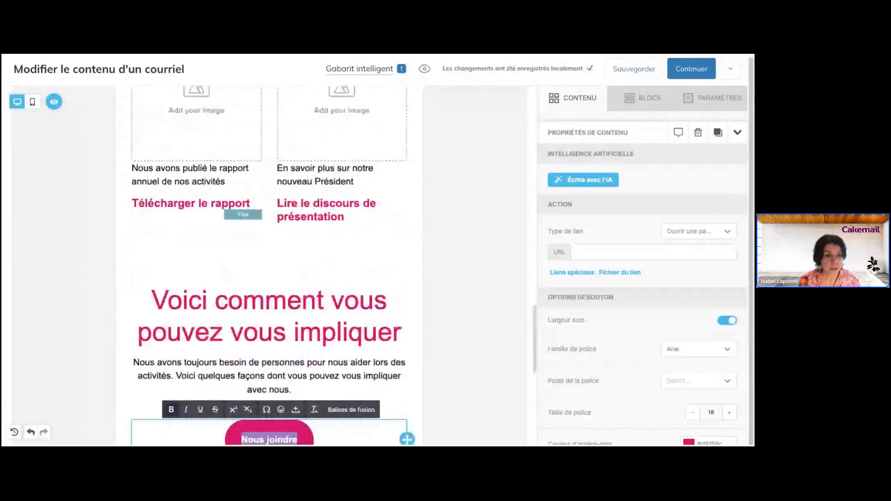
scroll(269, 260, "up", 9)
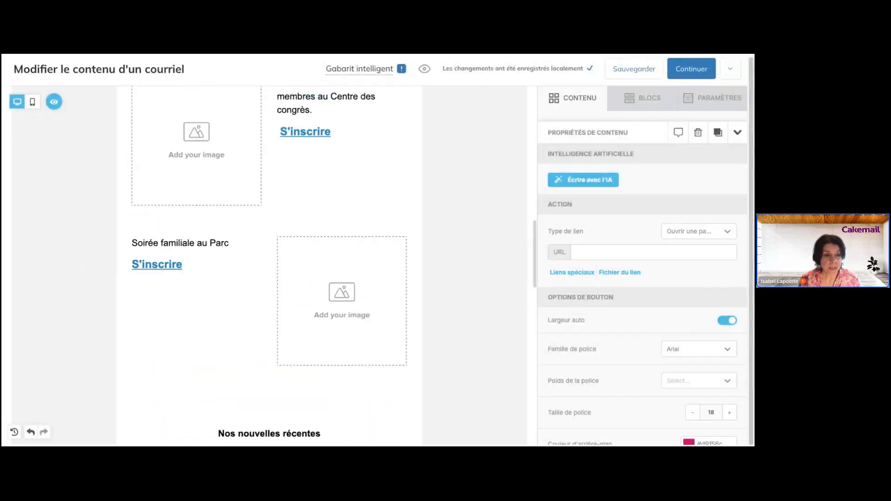
left_click(157, 274)
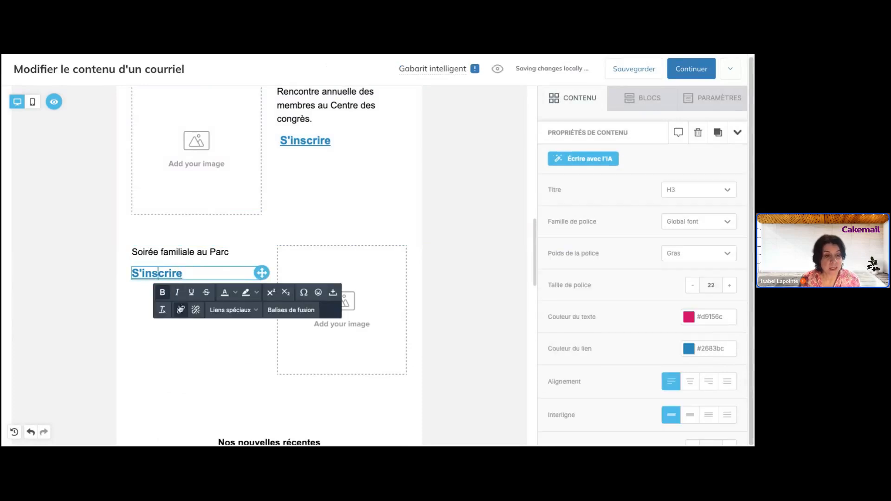
- Change the S'inscrire link type to E-MAIL, addressed to the registrations e-mail address
left_click(181, 310)
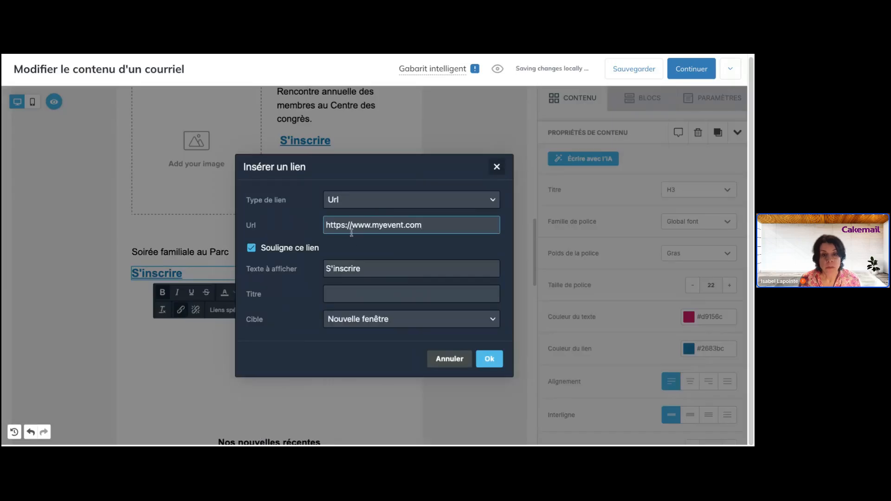
left_click(397, 205)
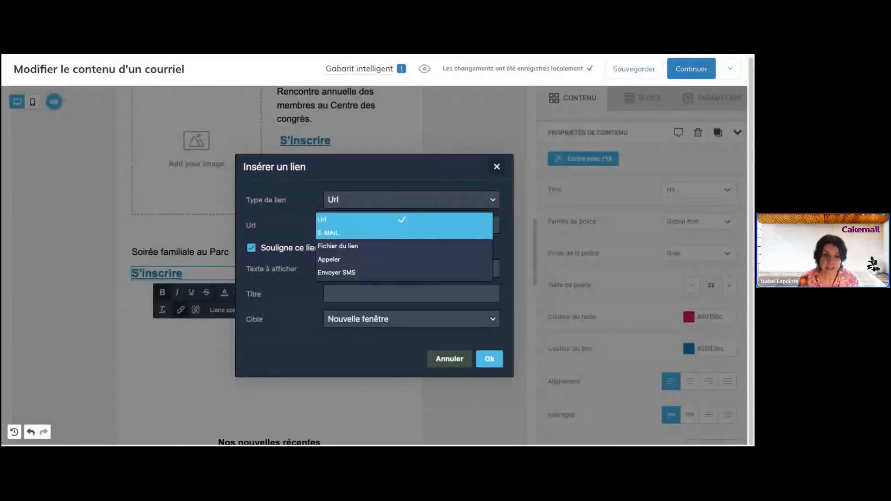
left_click(337, 233)
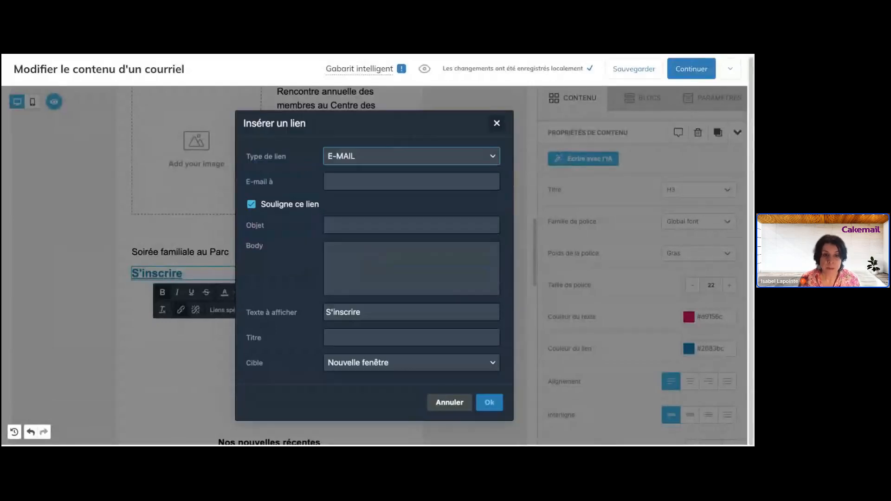
left_click(377, 184)
type("i")
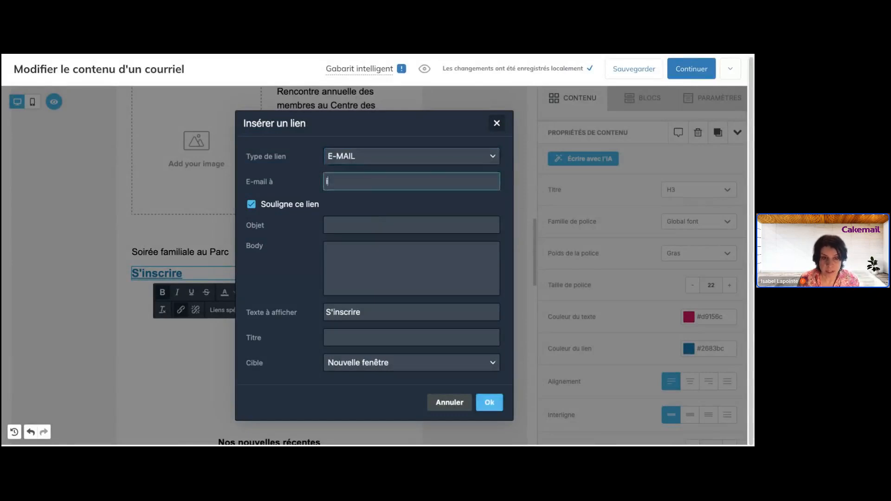
type("o")
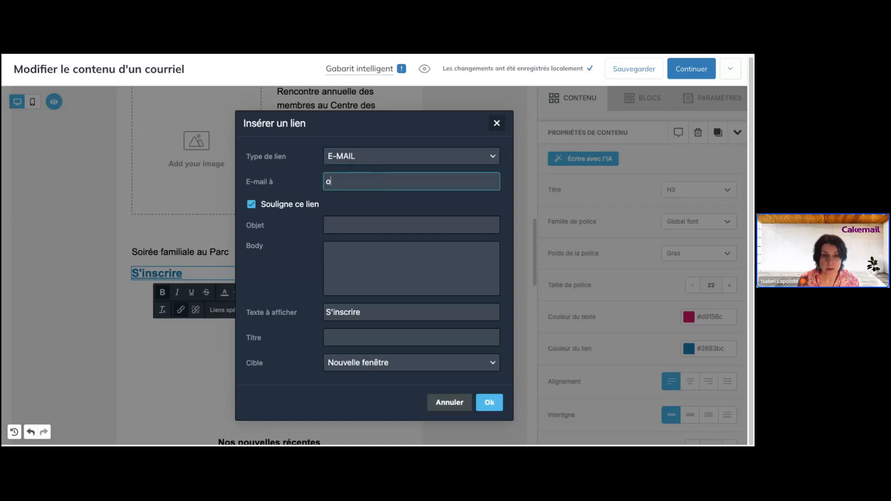
key("BackSpace")
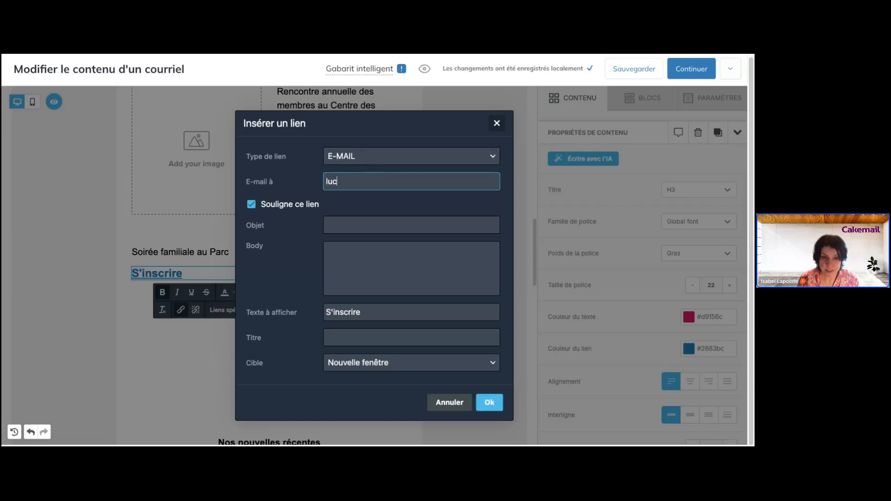
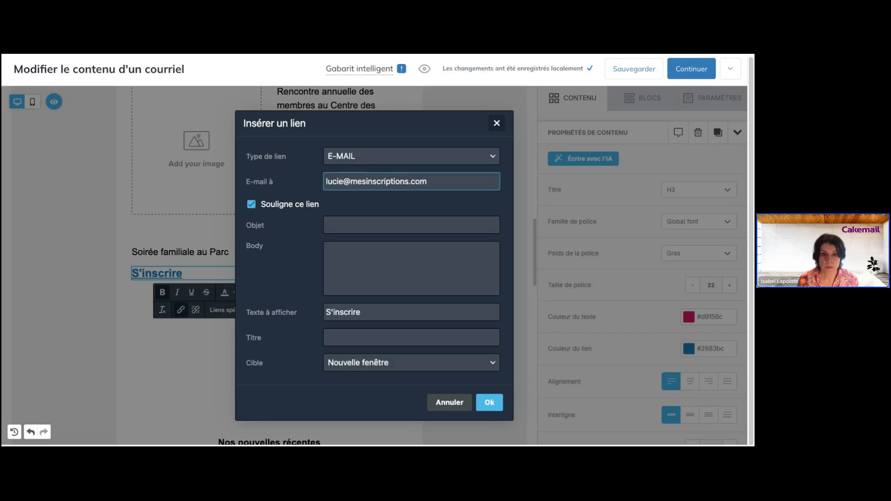
left_click(490, 402)
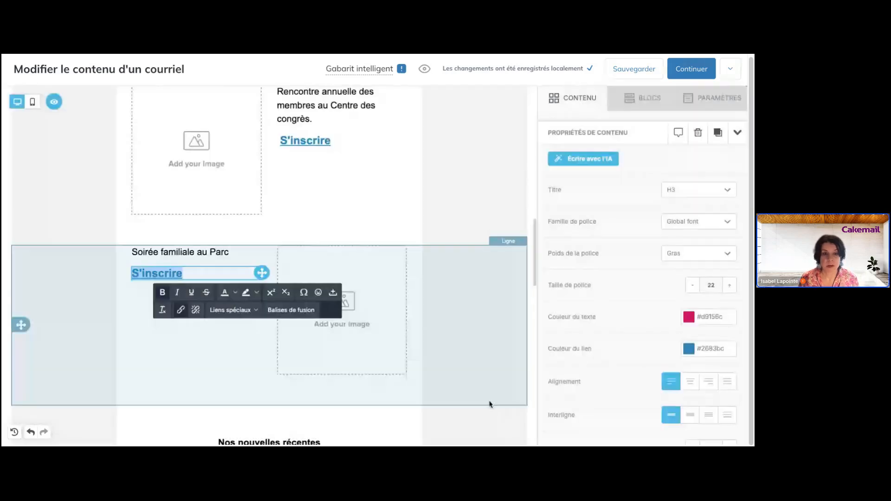
- Select the left image block in the À venir section
left_click(149, 274)
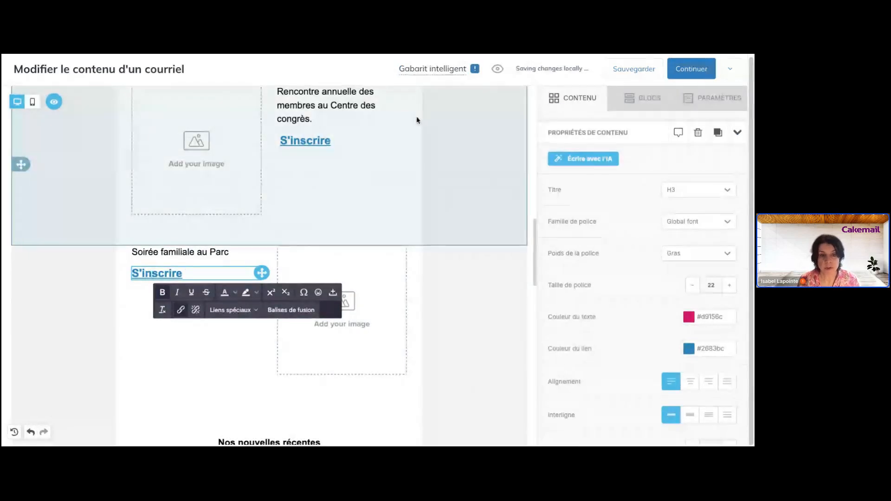
scroll(414, 123, "down", 2)
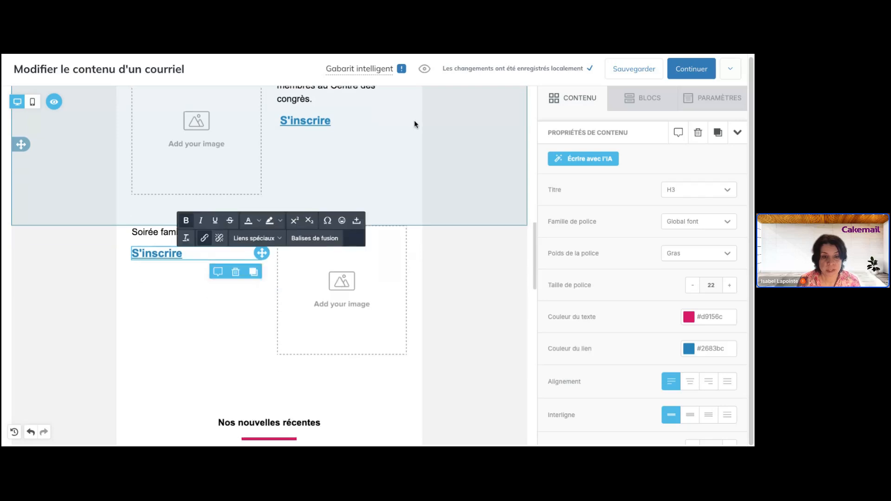
scroll(413, 124, "up", 5)
left_click(200, 252)
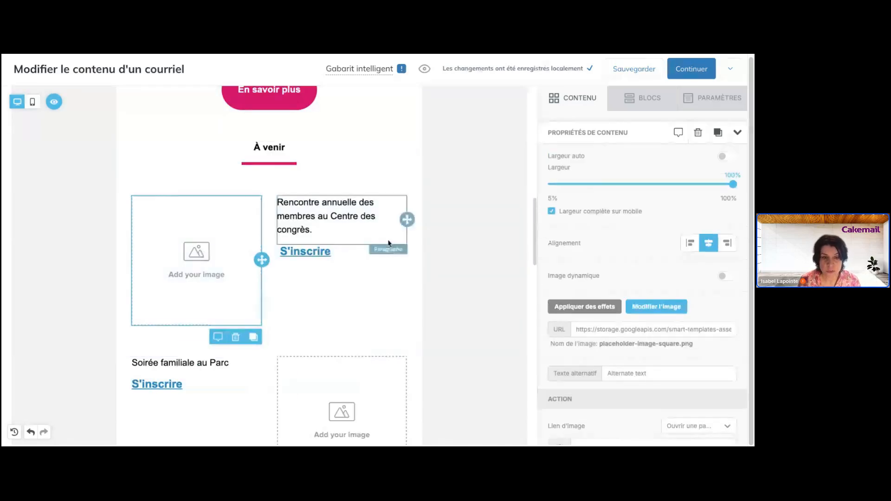
scroll(389, 244, "down", 6)
scroll(389, 243, "up", 7)
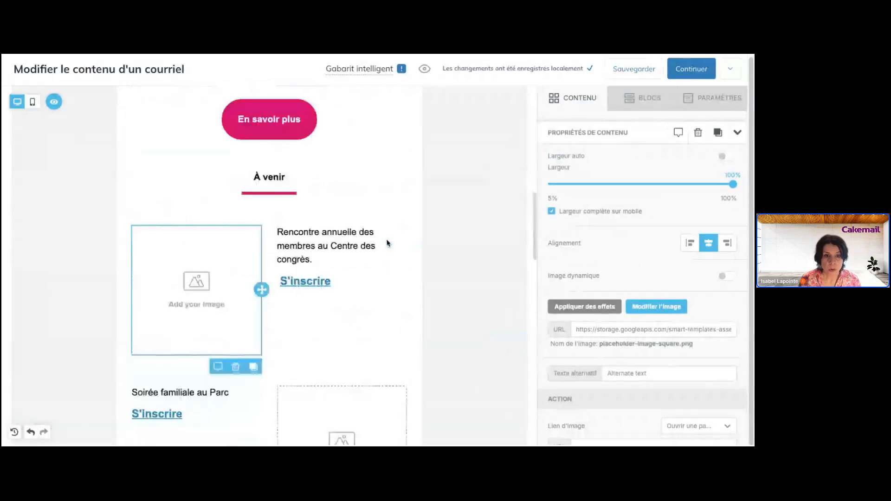
scroll(388, 242, "up", 6)
scroll(378, 195, "down", 6)
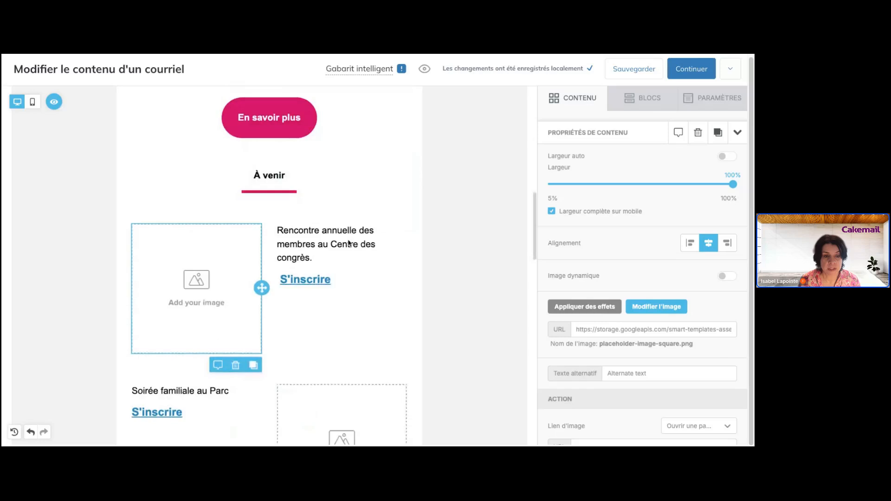
scroll(322, 319, "down", 7)
scroll(324, 318, "up", 5)
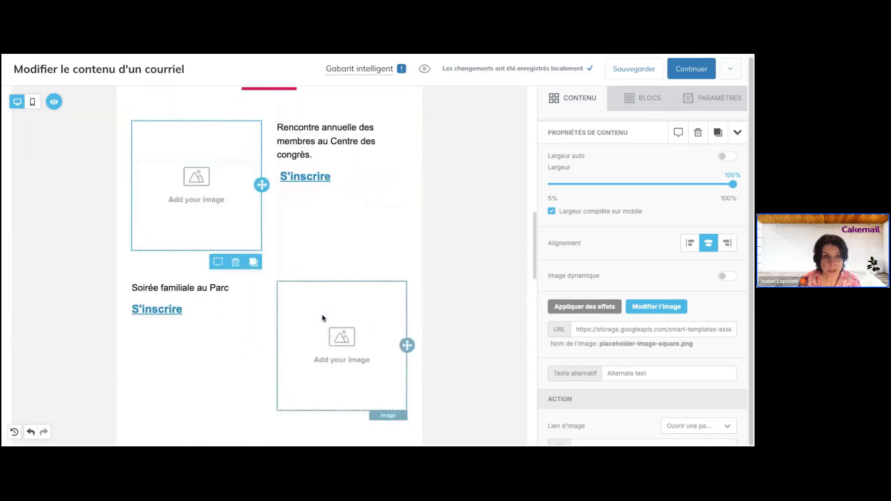
- Show the CONTENU blocks panel and scroll down to the 'Restons en contact' footer icons
left_click(598, 100)
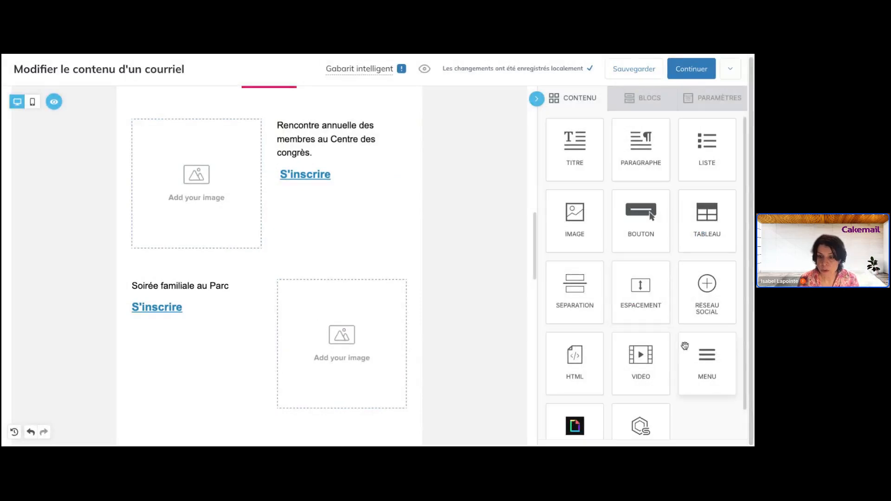
scroll(411, 373, "down", 6)
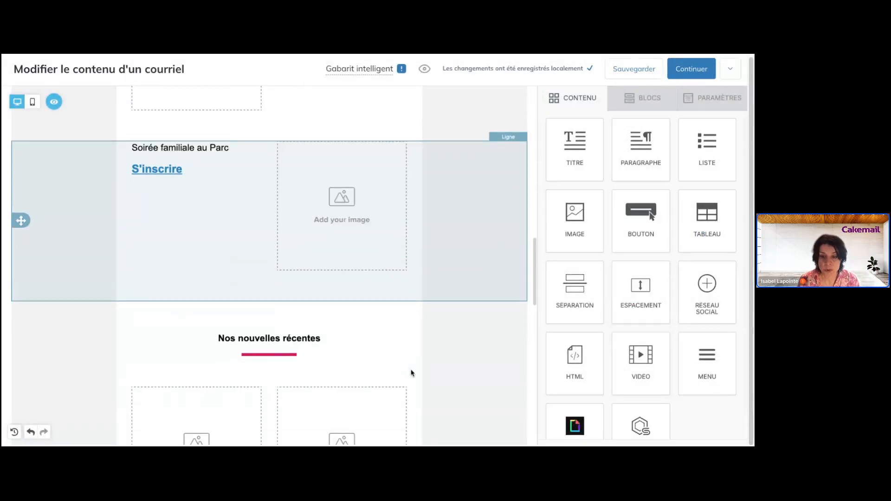
scroll(410, 372, "up", 3)
scroll(412, 371, "up", 1)
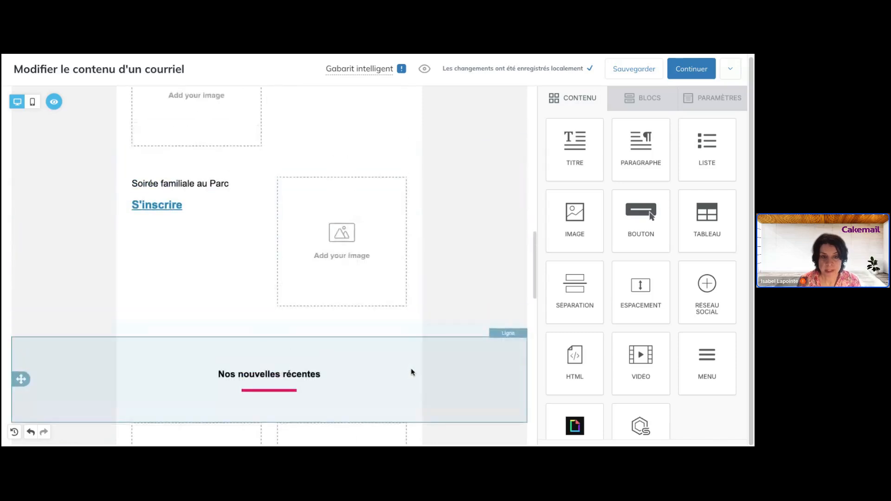
scroll(412, 370, "down", 5)
scroll(269, 265, "down", 4)
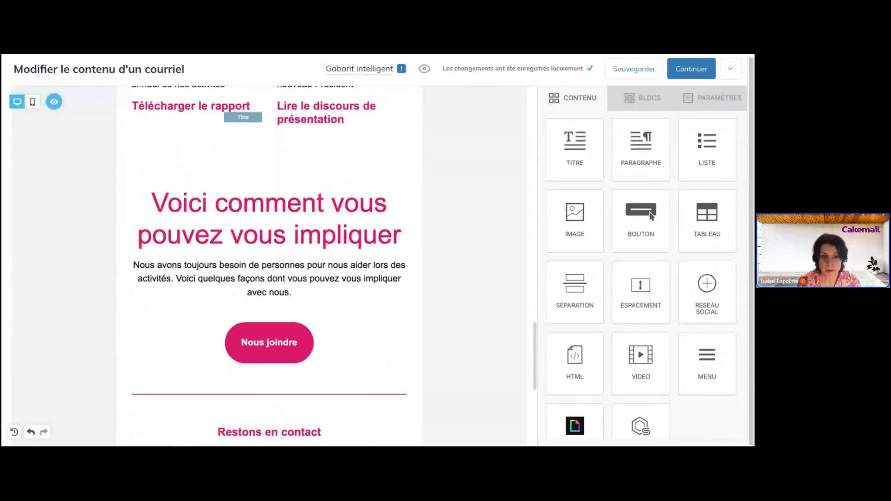
scroll(422, 360, "down", 1)
scroll(421, 332, "down", 6)
scroll(423, 334, "up", 2)
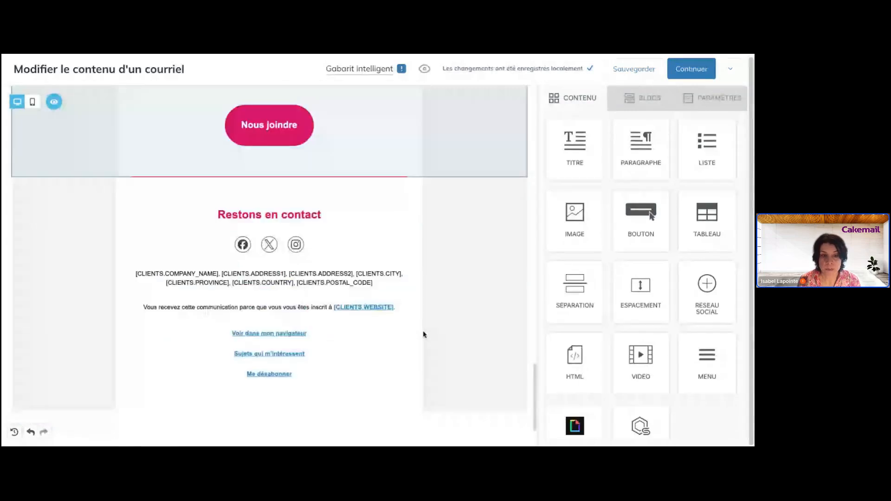
- Set the footer social icons' collection to the first coloured circular icon set
left_click(269, 251)
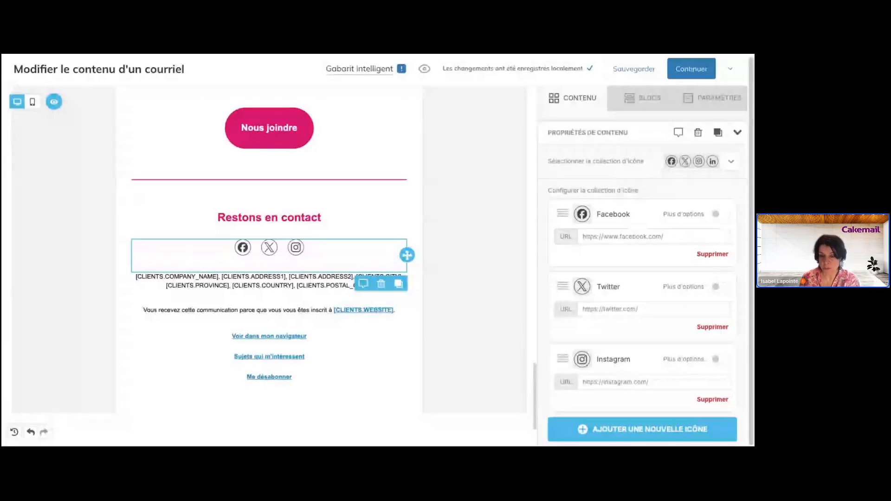
left_click(734, 161)
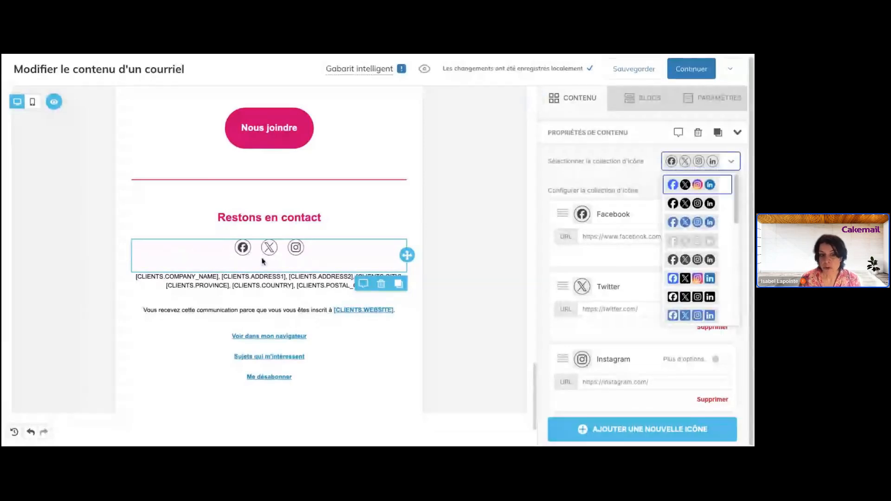
left_click(700, 246)
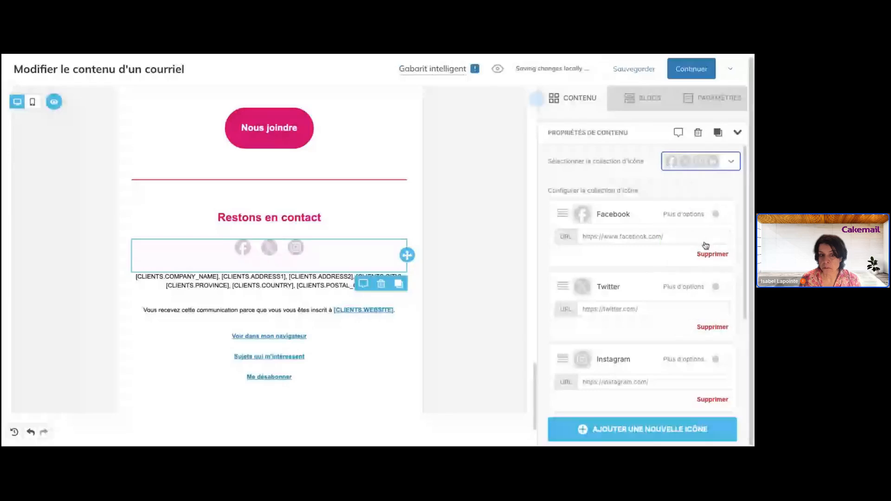
left_click(721, 163)
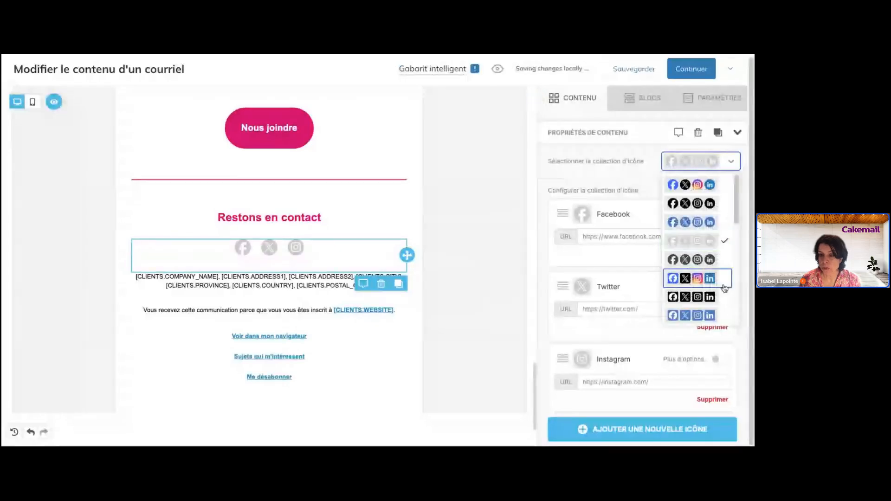
scroll(724, 283, "down", 5)
scroll(724, 289, "down", 3)
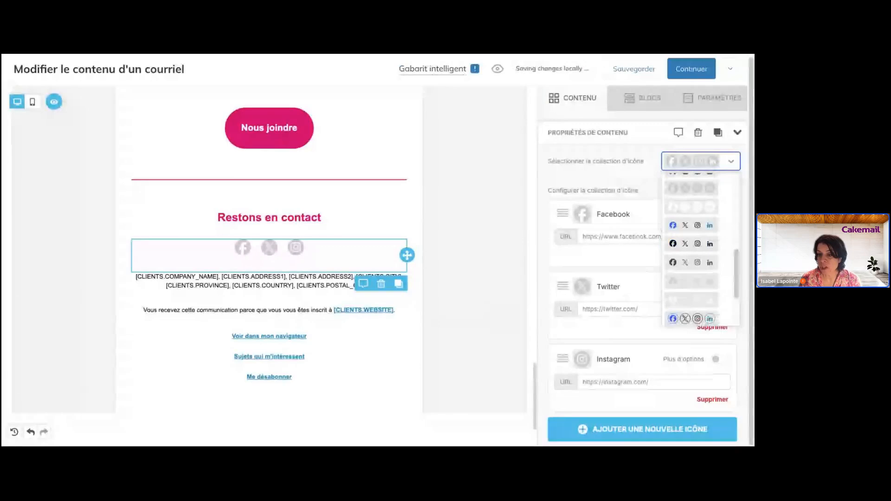
scroll(696, 279, "up", 8)
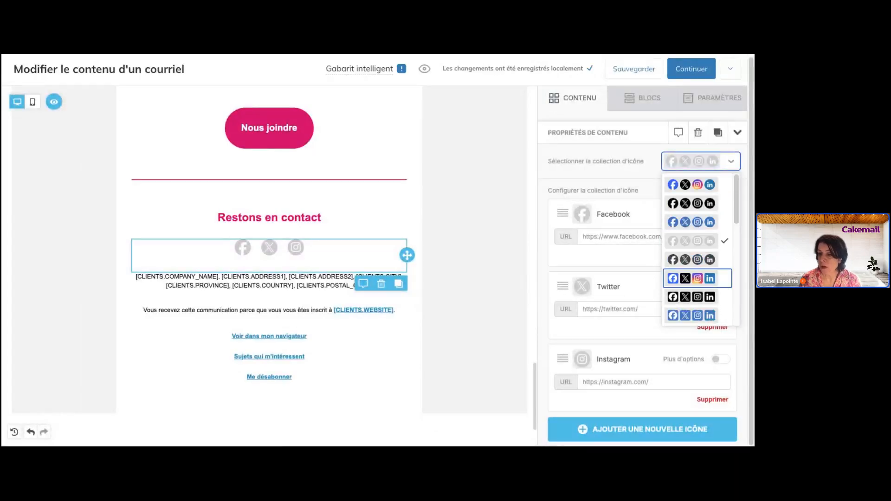
left_click(690, 185)
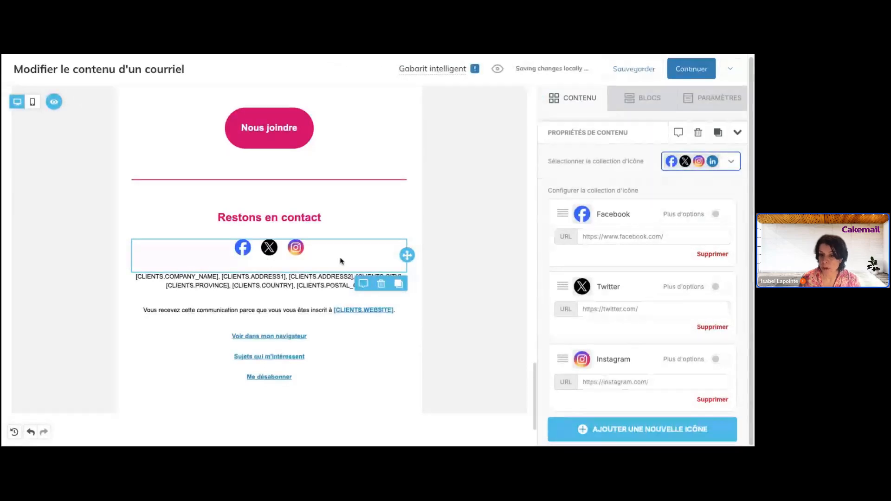
left_click(613, 286)
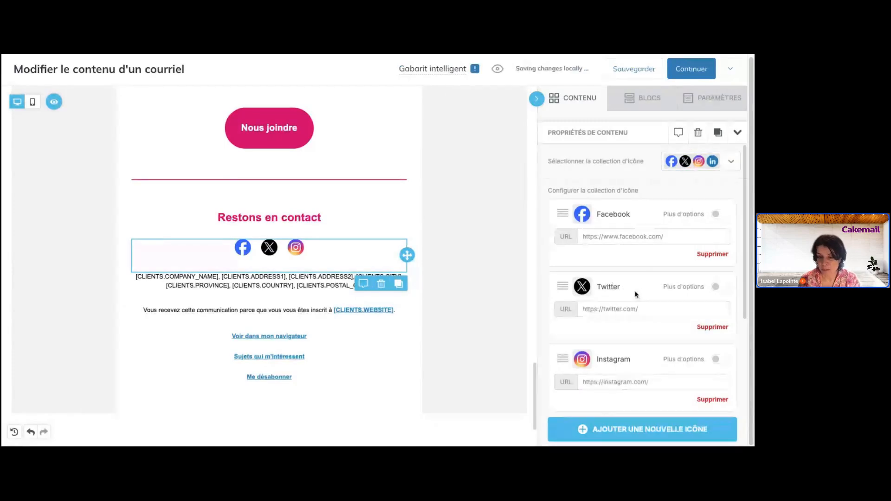
- Replace the Twitter icon with a WhatsApp icon
left_click(710, 327)
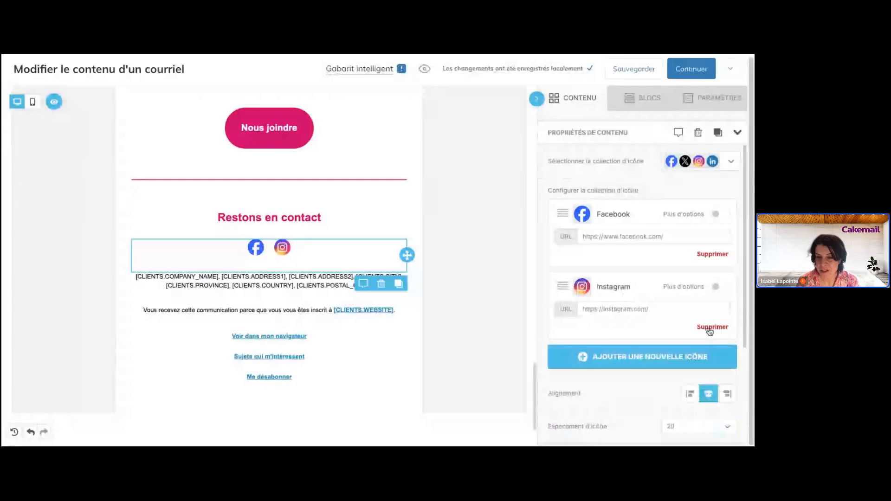
left_click(650, 358)
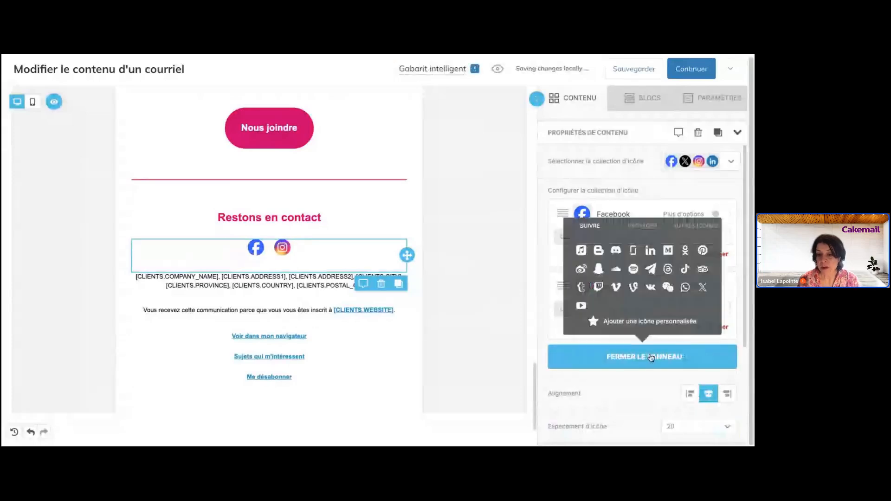
left_click(682, 291)
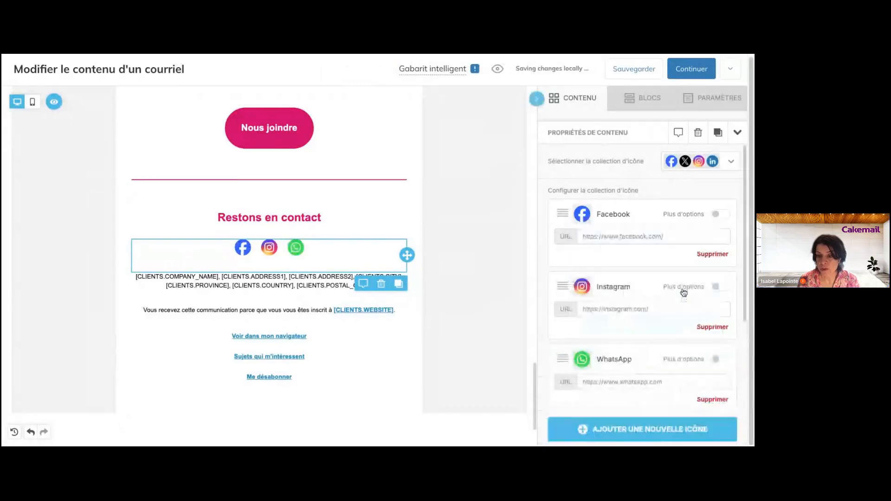
left_click(671, 378)
- Append 'monorganisation' to the Facebook, Instagram and WhatsApp link URLs
left_click(678, 238)
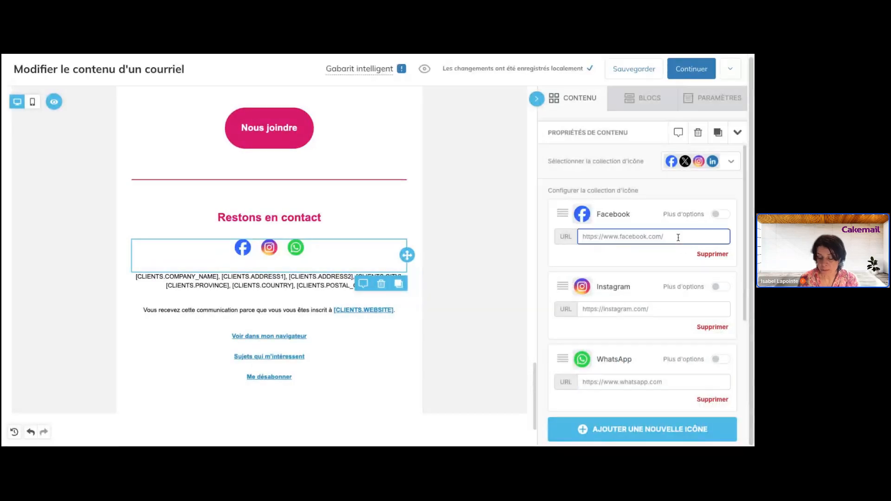
type("monorganisation")
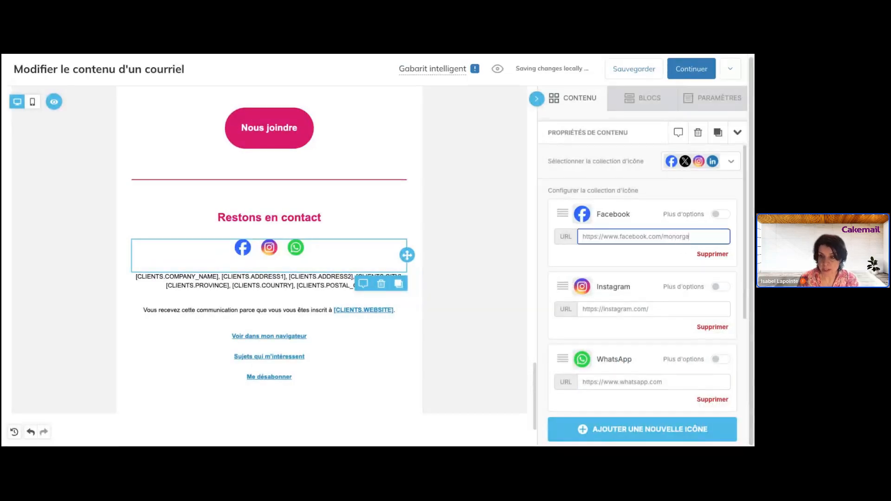
left_click(666, 307)
type("mon")
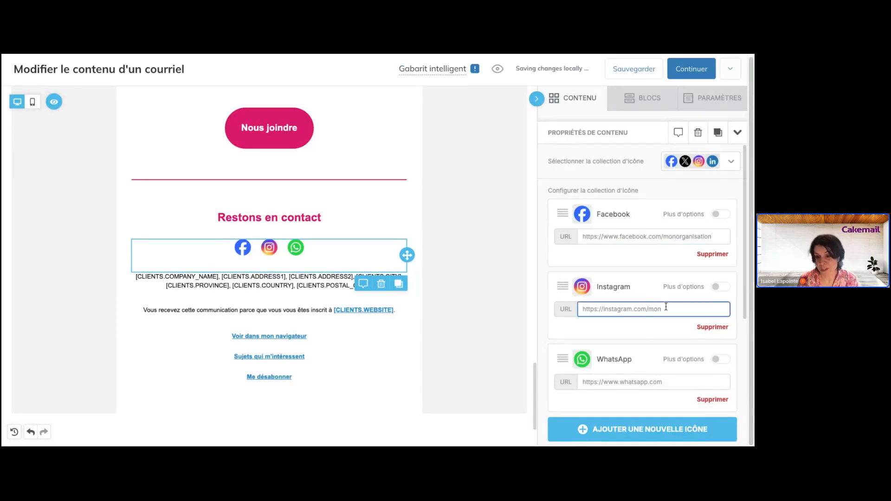
type("organi")
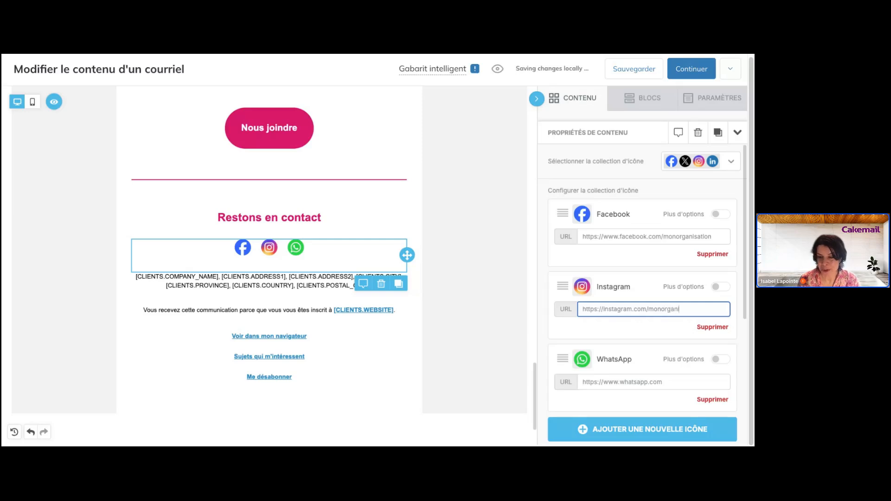
type("sation")
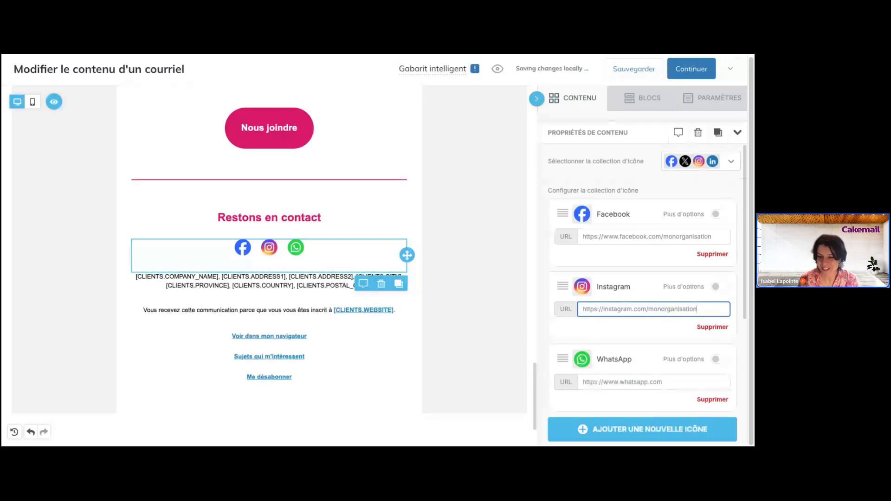
left_click(680, 382)
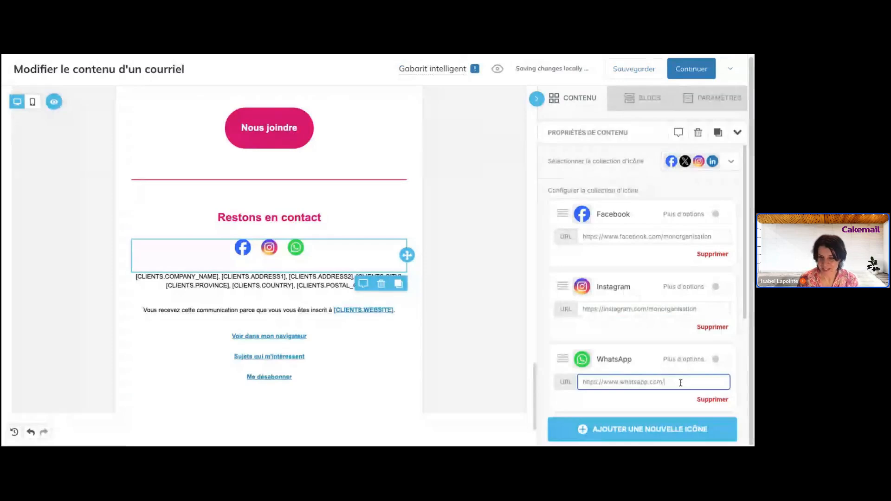
type("monorg")
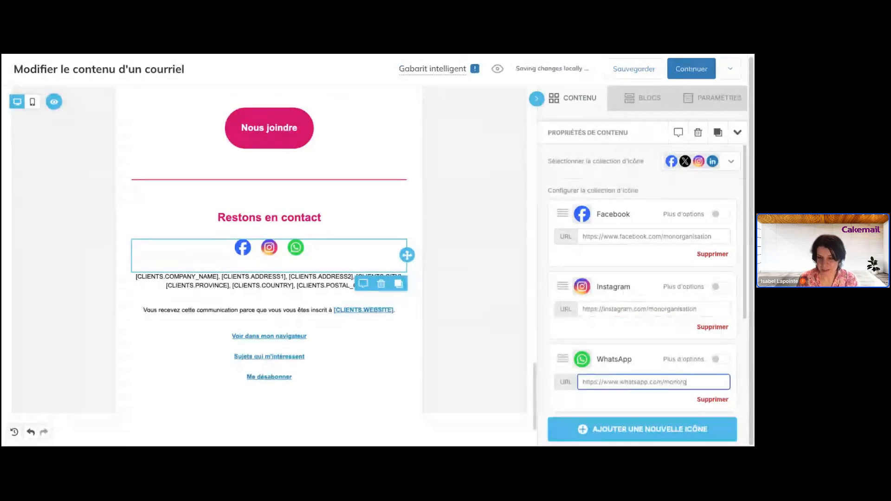
type("anisation")
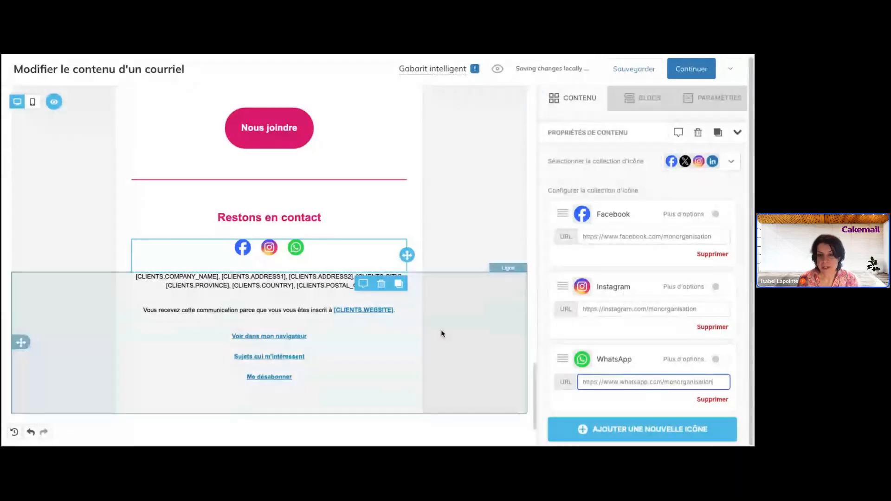
scroll(623, 254, "down", 5)
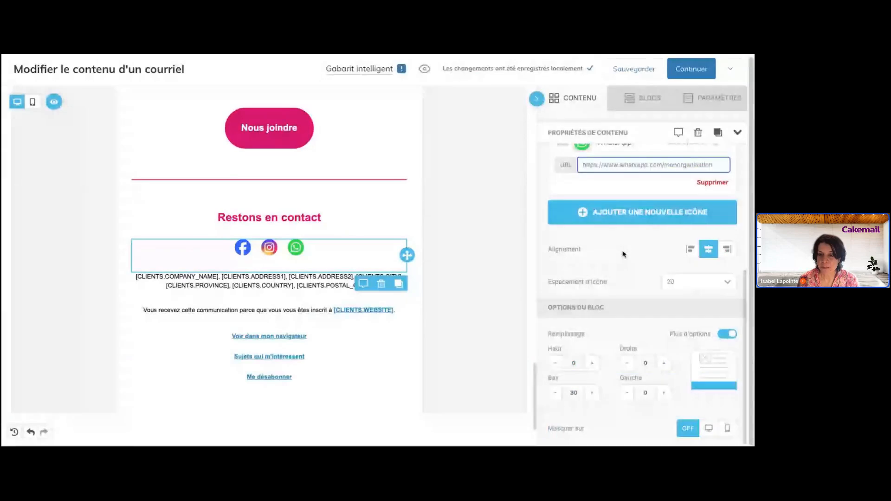
scroll(624, 254, "up", 5)
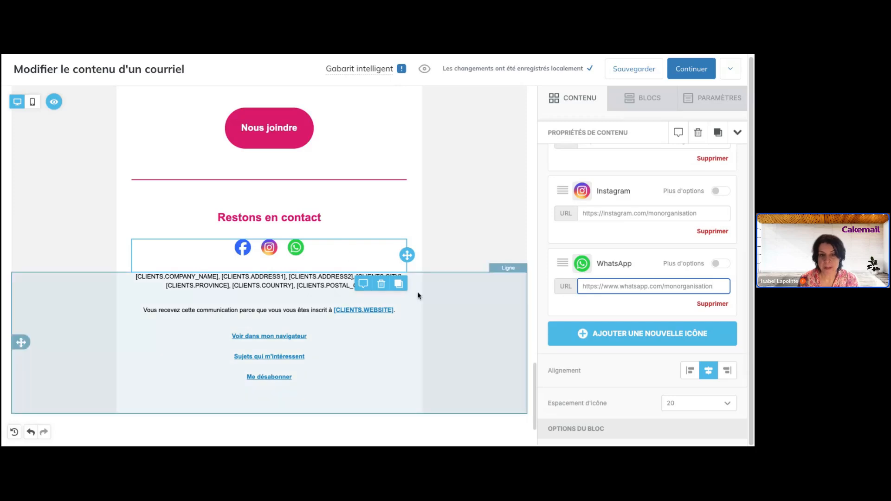
left_click(416, 310)
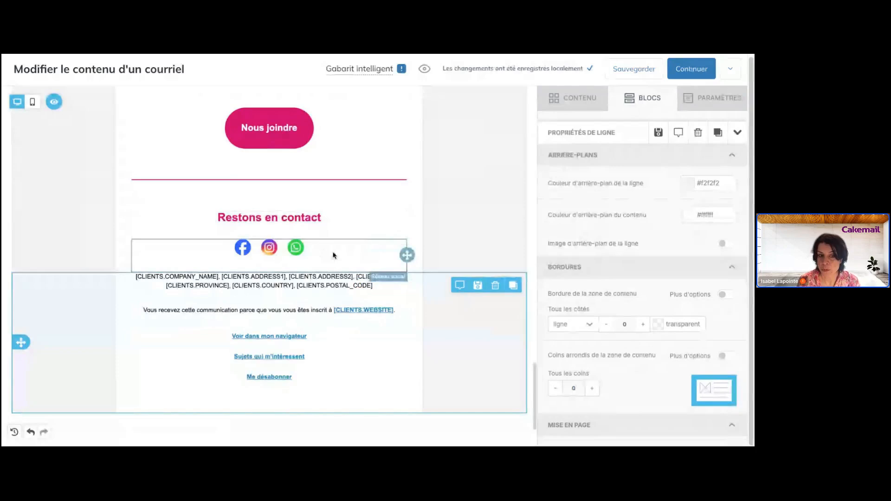
left_click(333, 255)
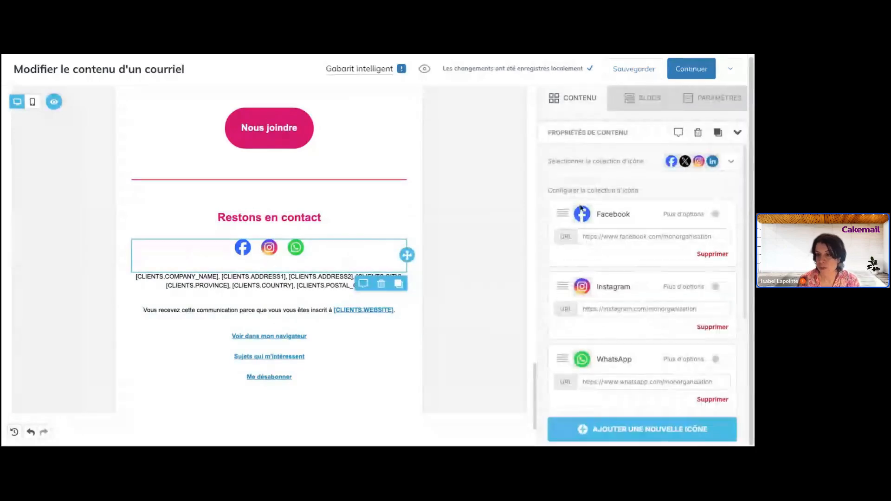
left_click(729, 163)
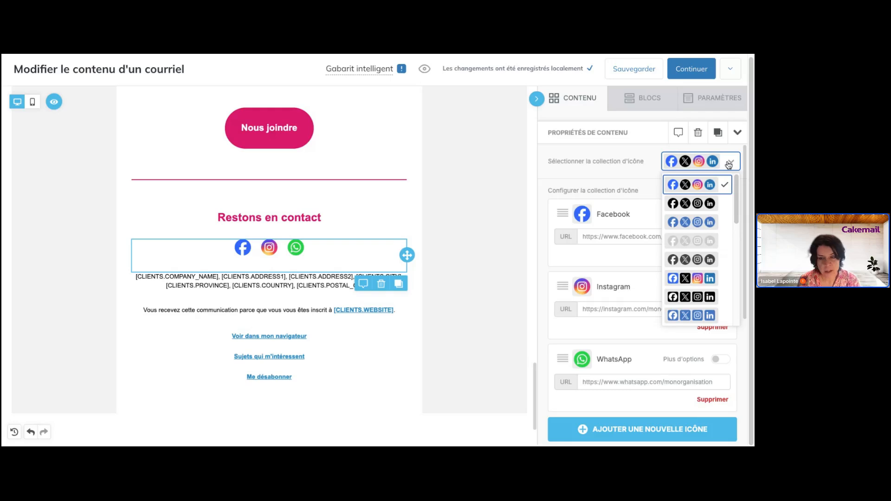
left_click(729, 163)
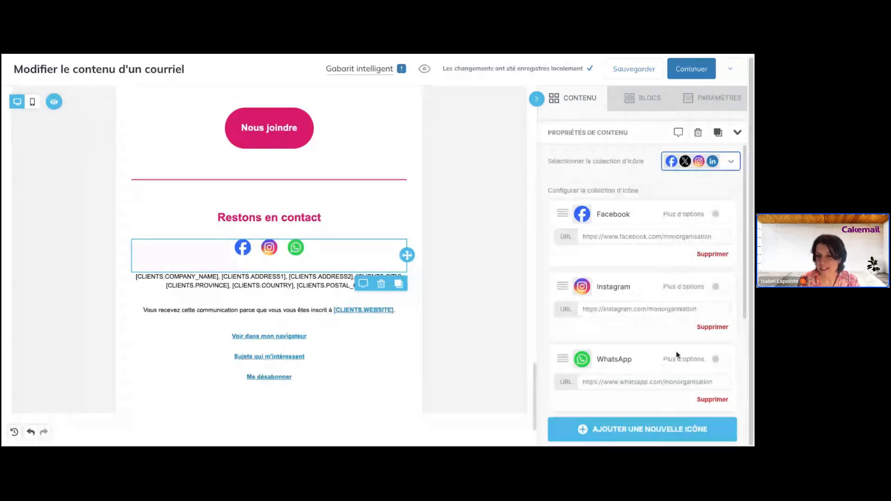
scroll(677, 355, "down", 3)
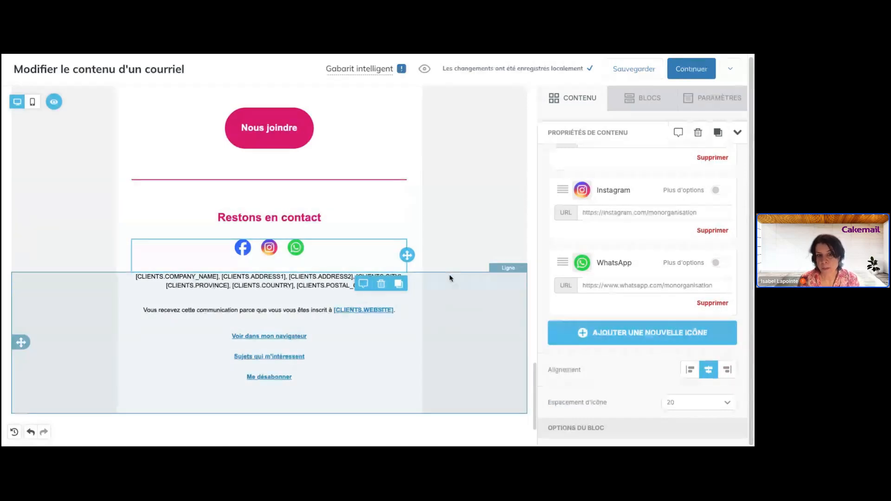
left_click(412, 295)
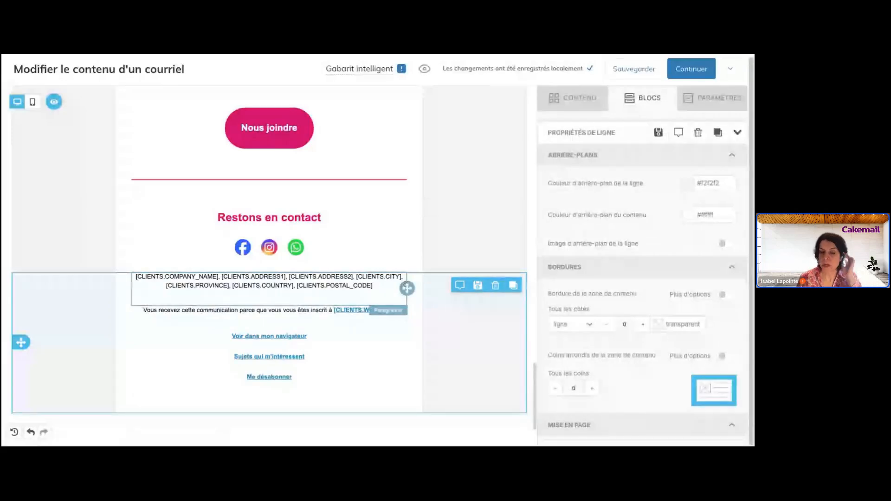
left_click_drag(135, 277, 380, 284)
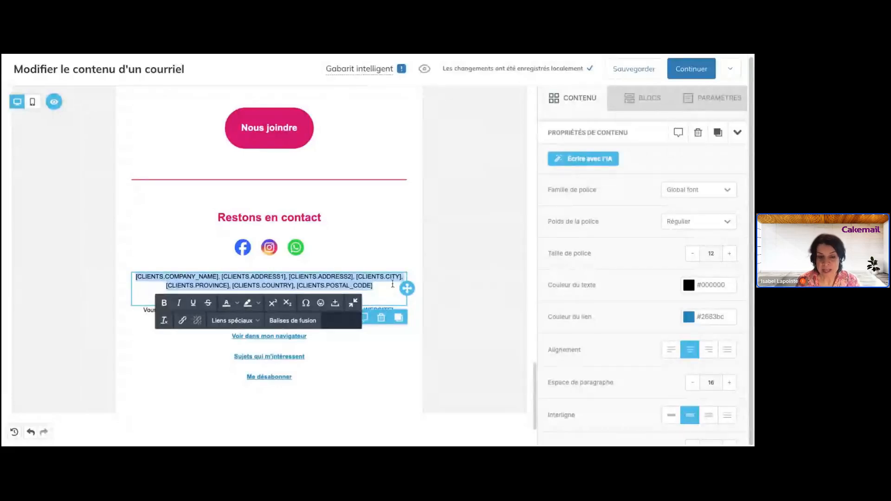
left_click(415, 287)
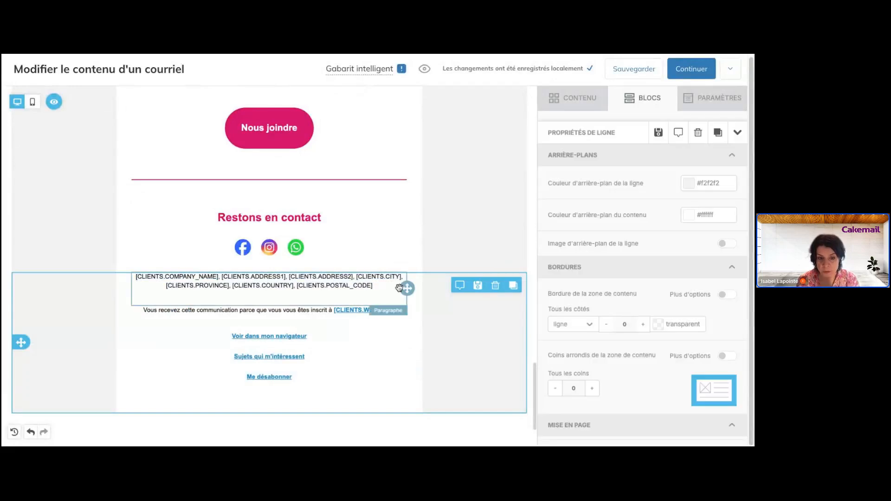
left_click(371, 312)
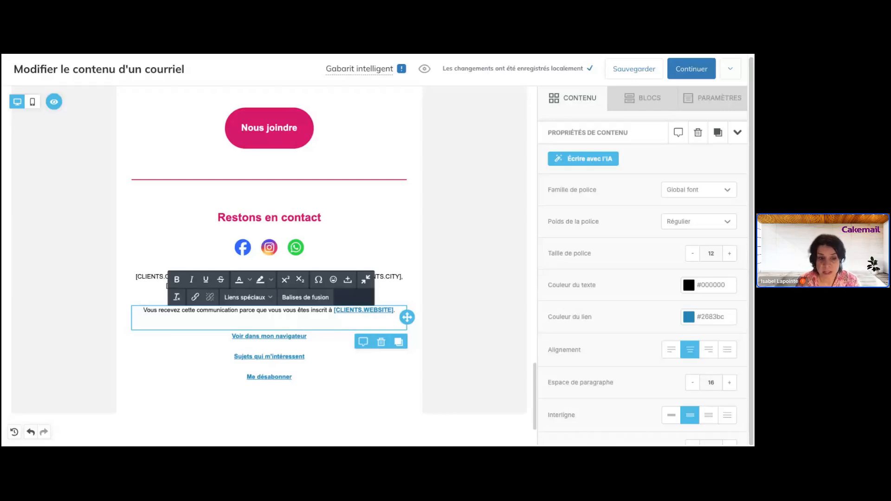
left_click(251, 339)
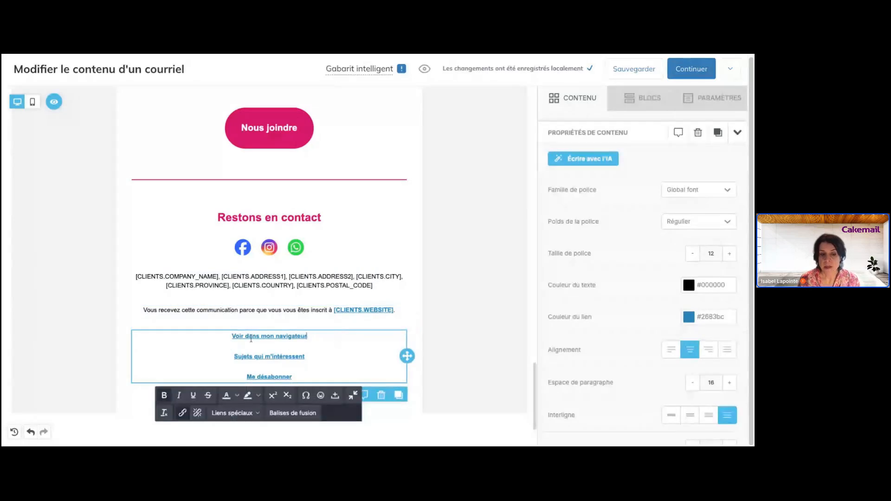
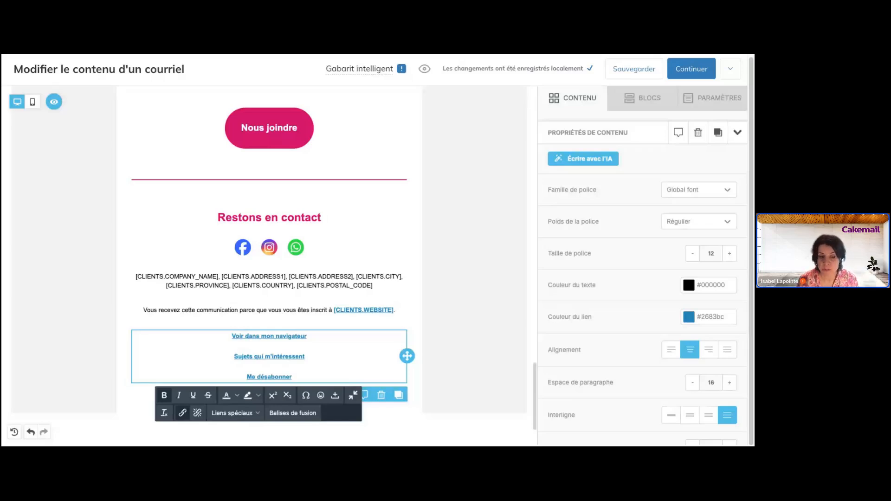
- Place the cursor in the footer's 'Me désabonner' link text, then return to the top of the email
scroll(321, 342, "down", 1)
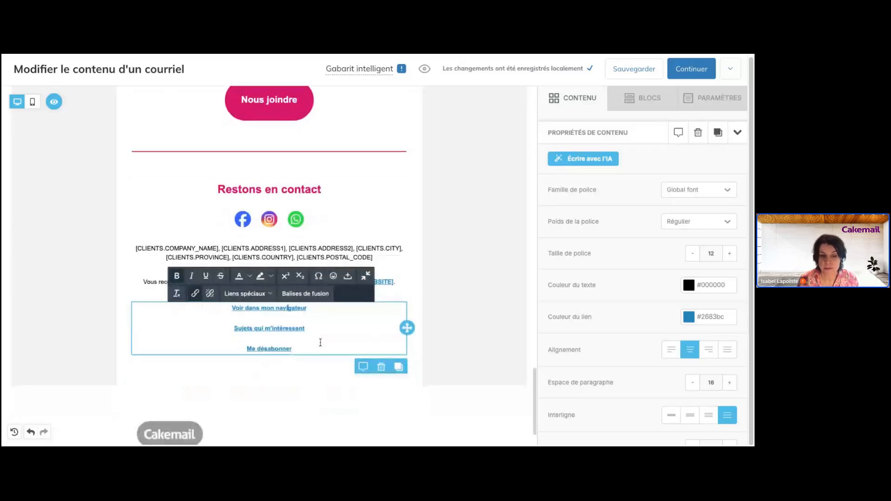
scroll(320, 343, "down", 1)
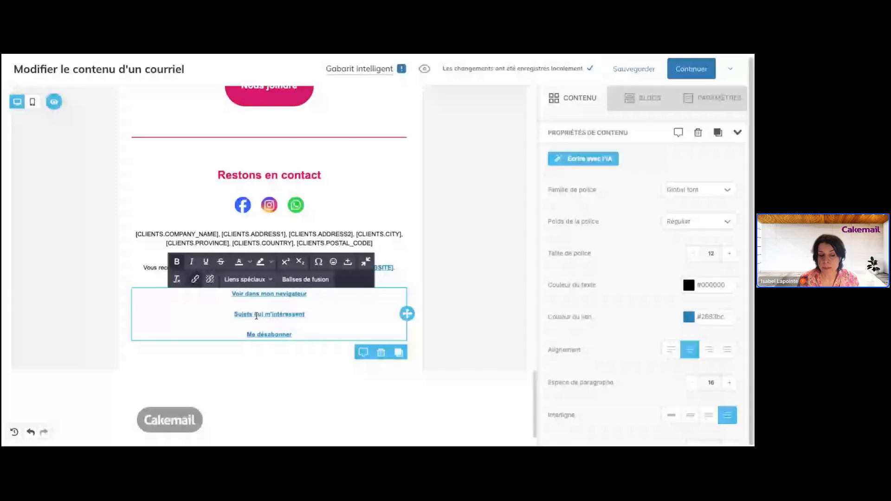
left_click(282, 334)
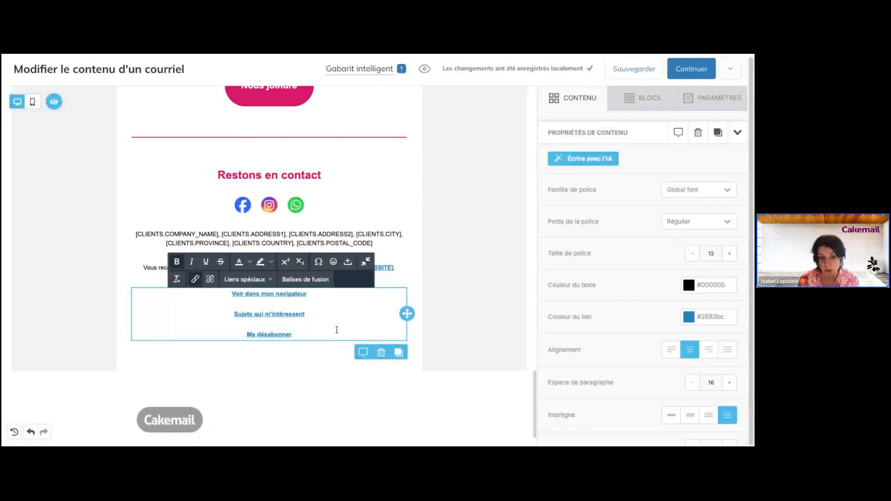
scroll(337, 330, "up", 4)
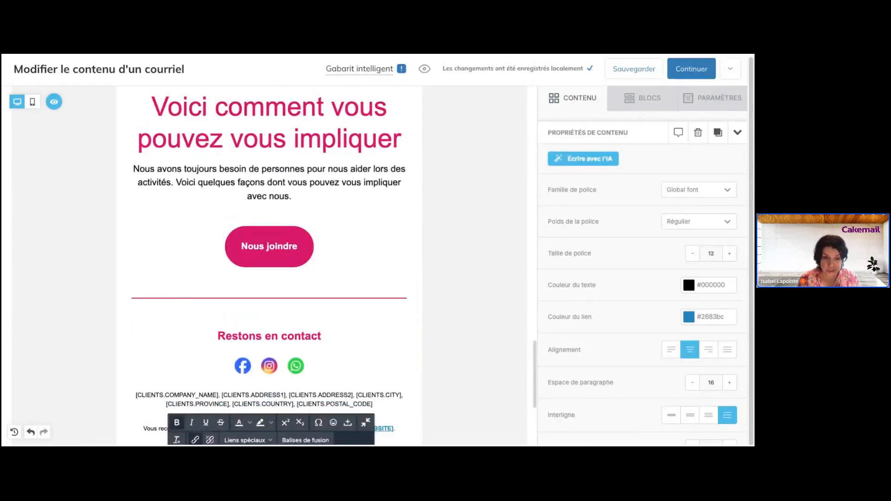
scroll(341, 320, "up", 4)
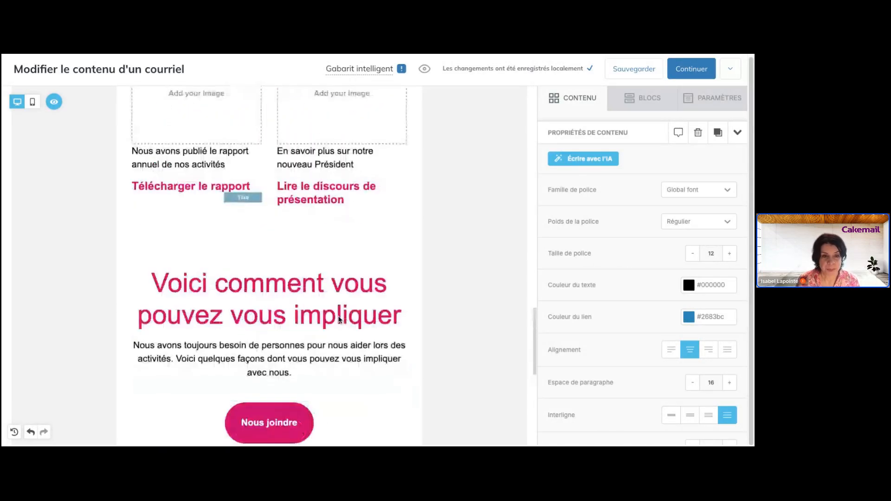
scroll(364, 327, "down", 2)
scroll(253, 357, "up", 15)
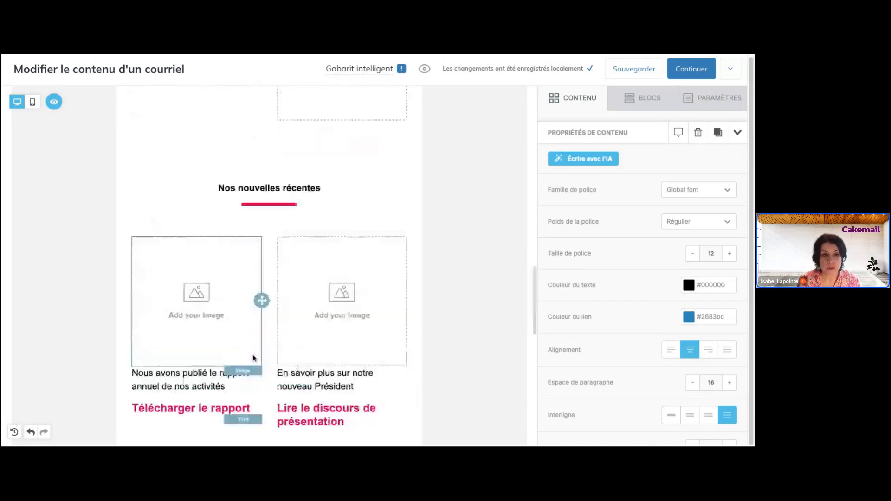
scroll(253, 357, "up", 10)
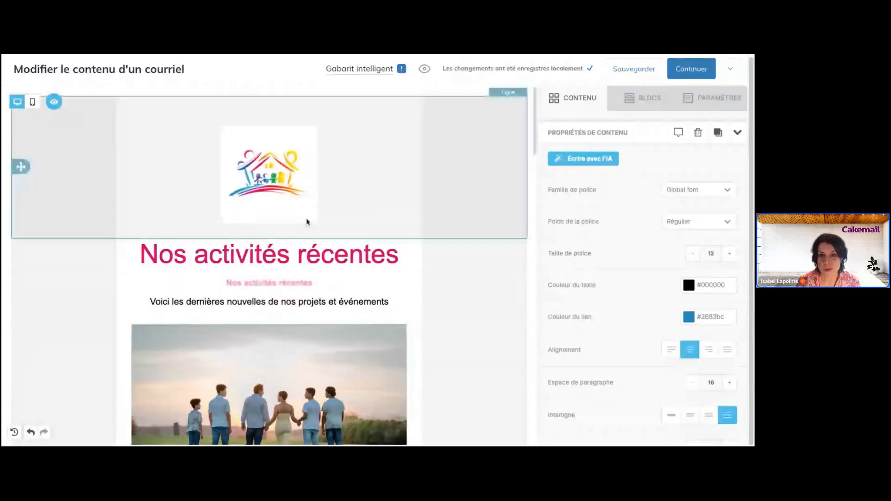
- Replace the header logo's Texte alternatif placeholder with 'Logo de la maison des familles'
left_click(313, 203)
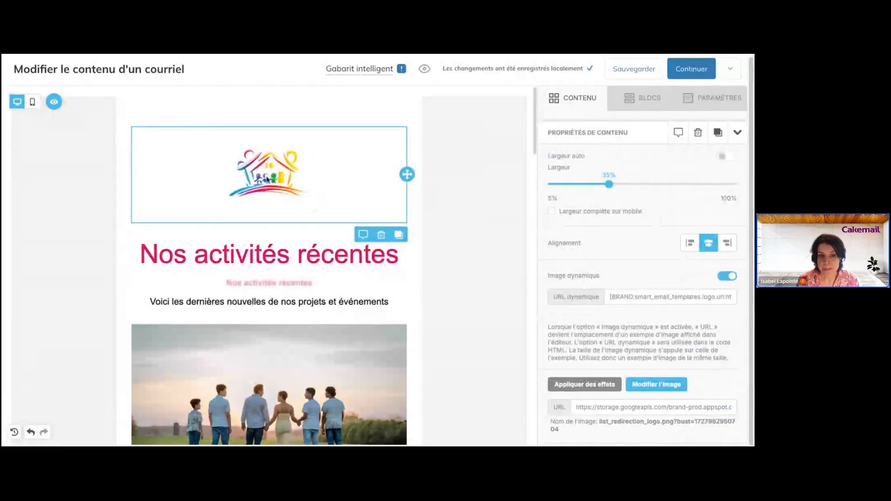
scroll(591, 302, "down", 5)
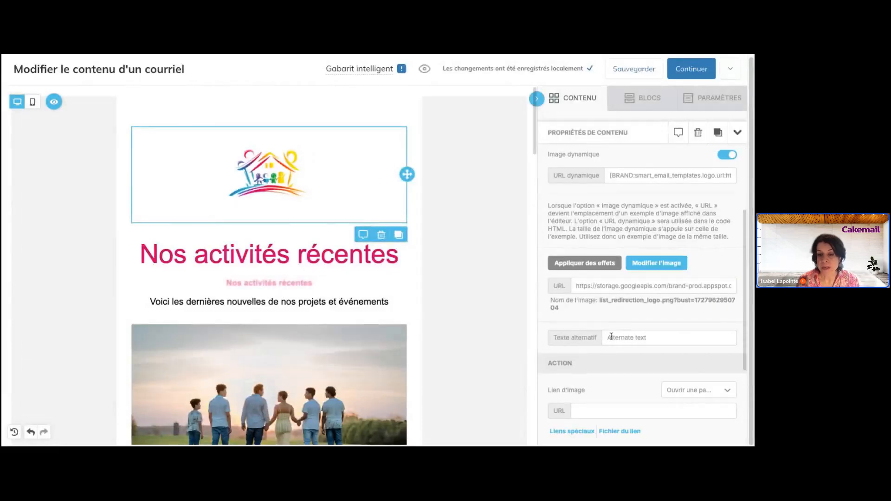
left_click(610, 339)
left_click_drag(609, 338, 652, 340)
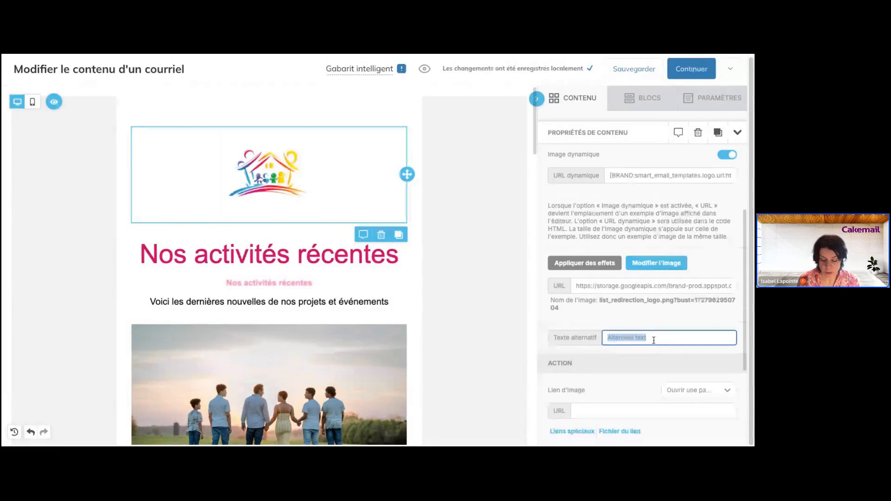
type("LOg")
key("BackSpace")
key("BackSpace")
type("o")
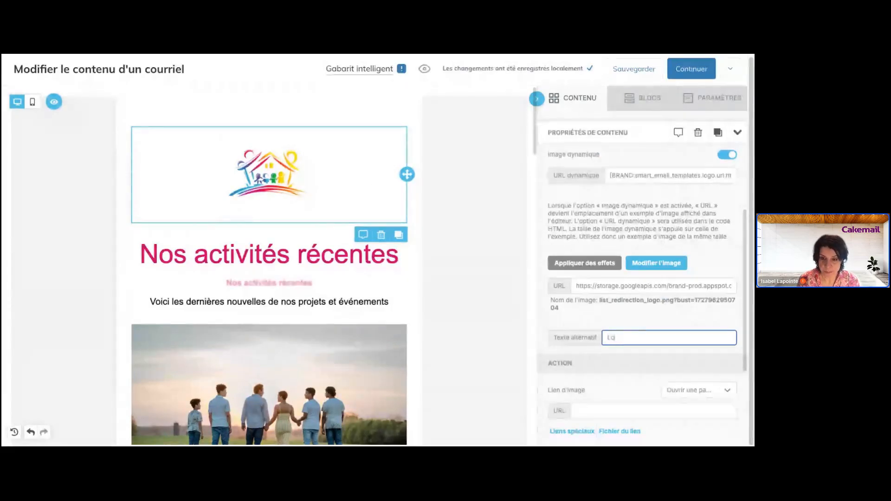
type("go de la mais")
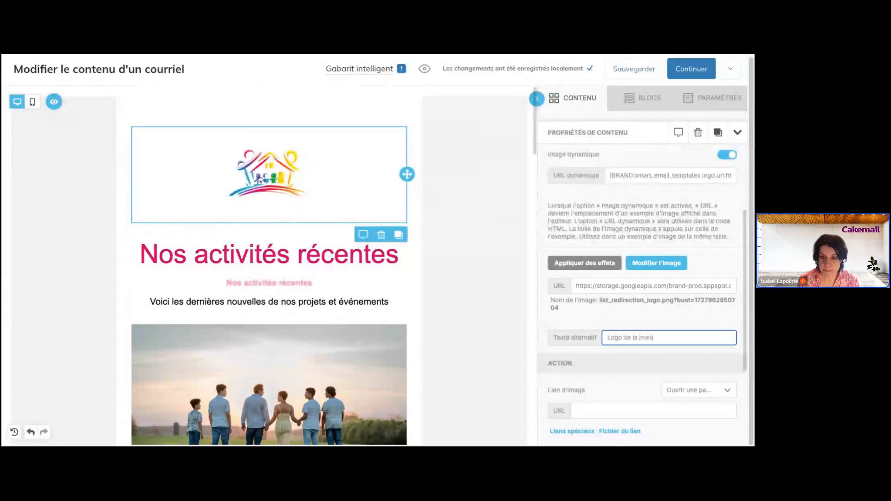
type("on des familles")
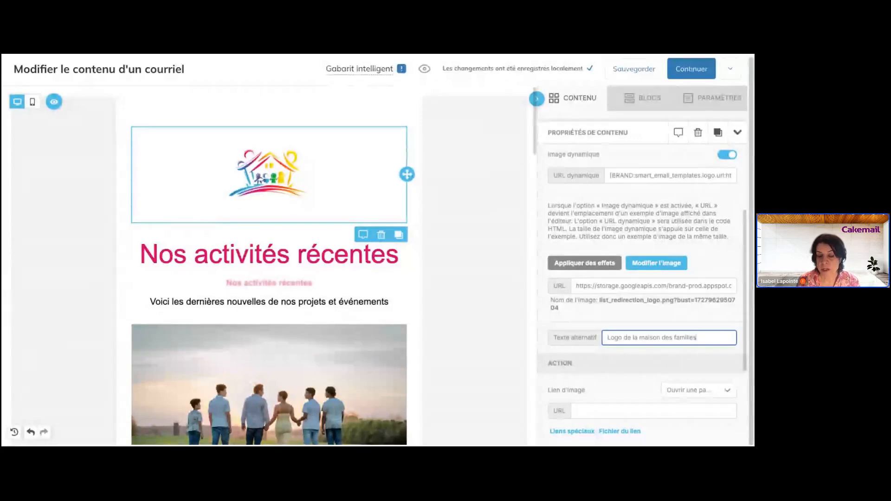
left_click(612, 413)
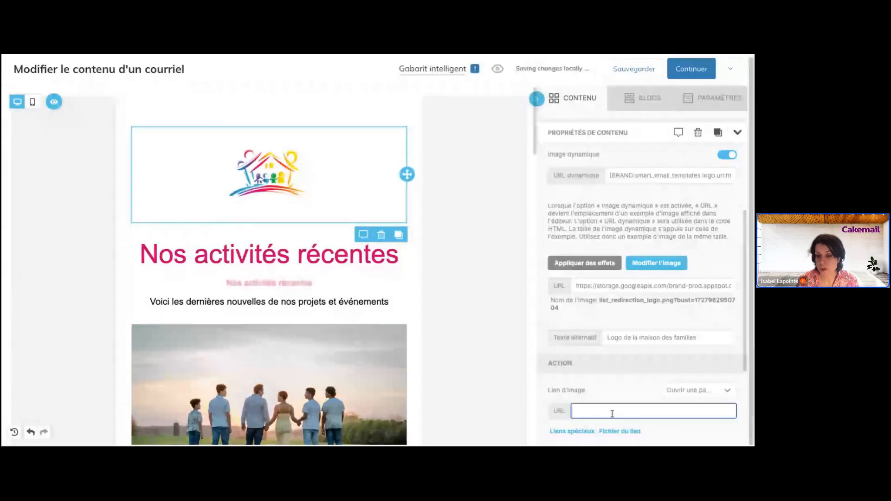
scroll(612, 414, "down", 3)
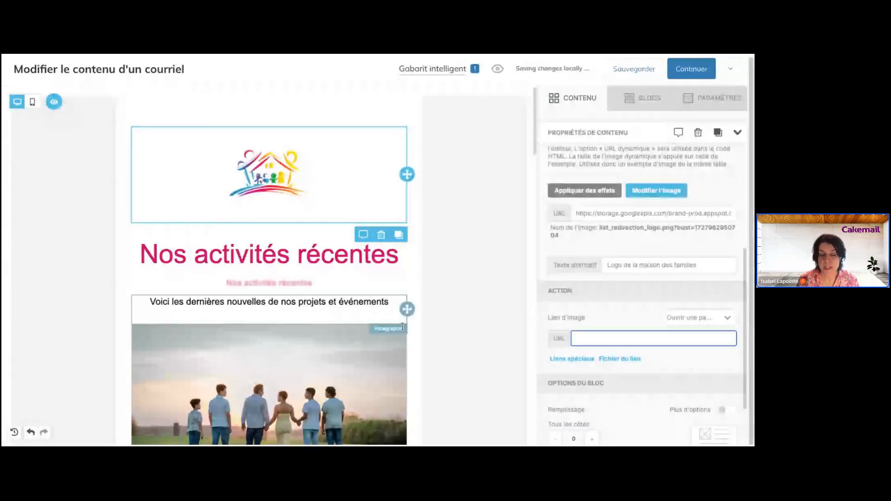
scroll(383, 283, "down", 5)
- Set the family photo's Tous les côtés padding under Options du bloc to 5
left_click(383, 283)
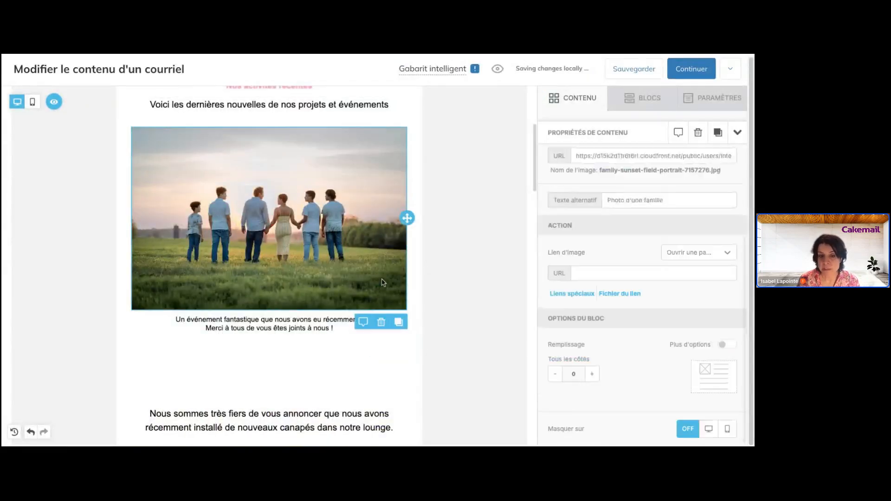
scroll(735, 357, "down", 5)
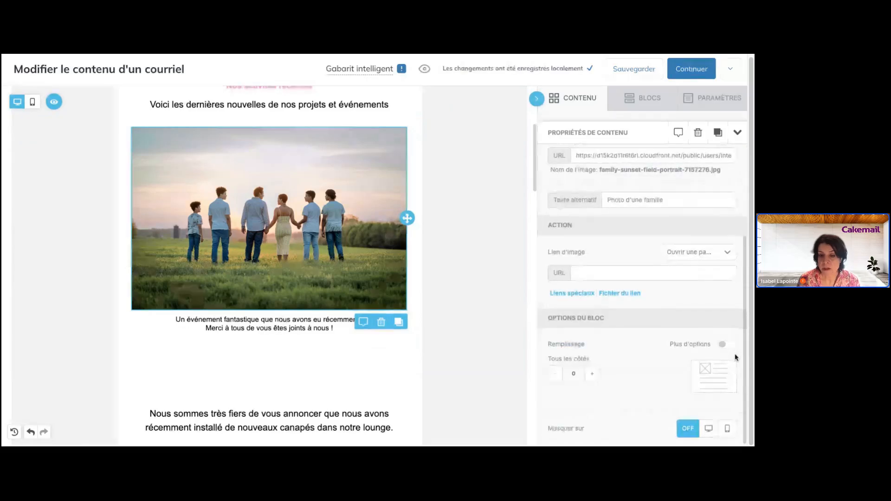
left_click(725, 344)
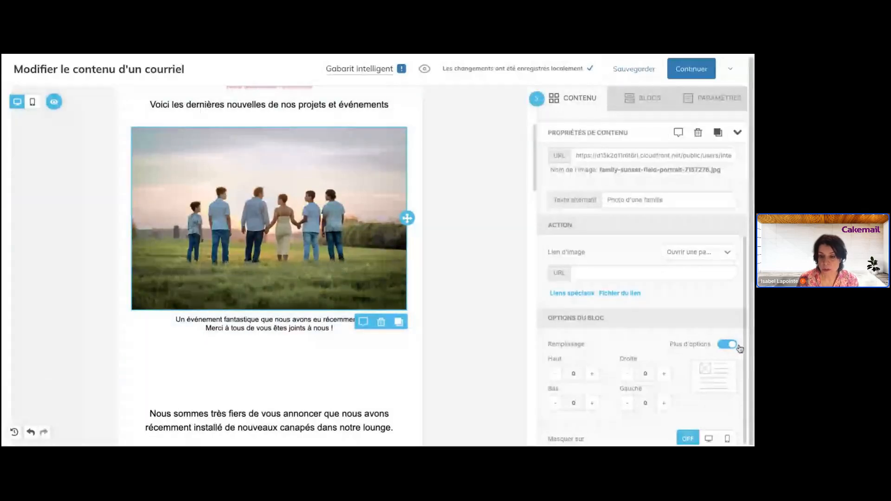
left_click(729, 345)
left_click(592, 374)
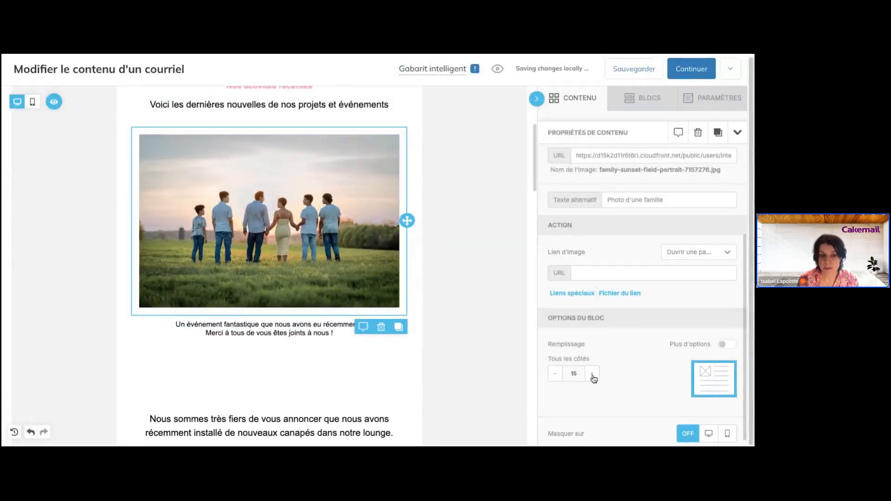
left_click(592, 374)
left_click(592, 374)
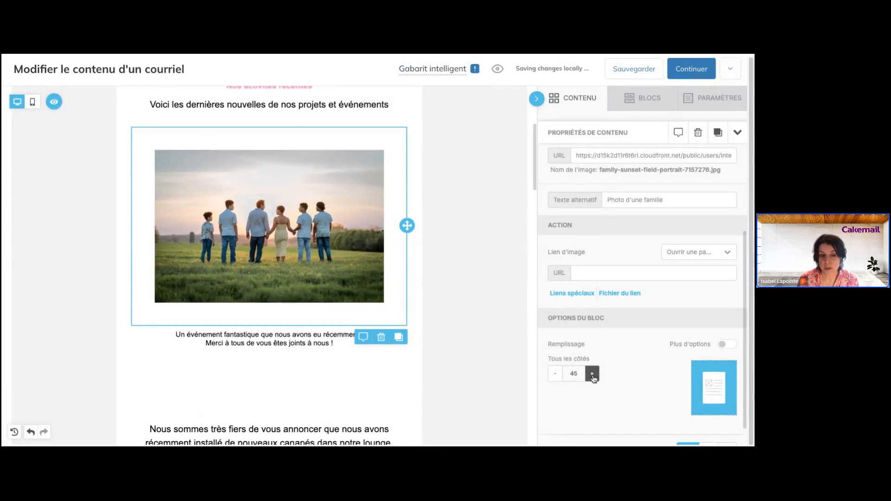
left_click(554, 376)
left_click(555, 376)
left_click(556, 377)
left_click(557, 378)
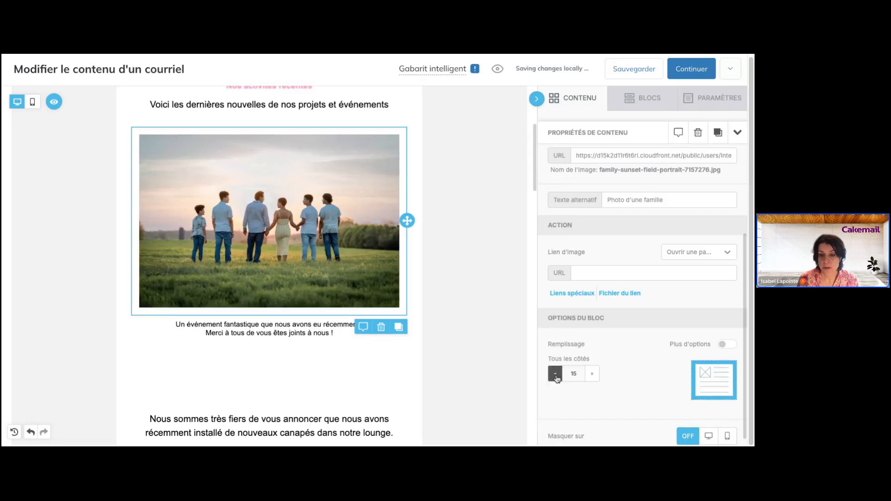
left_click(557, 378)
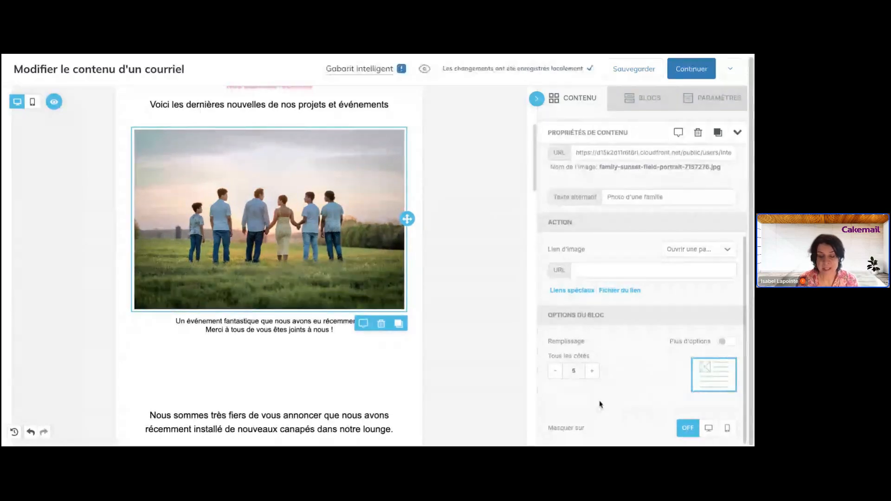
scroll(413, 373, "down", 3)
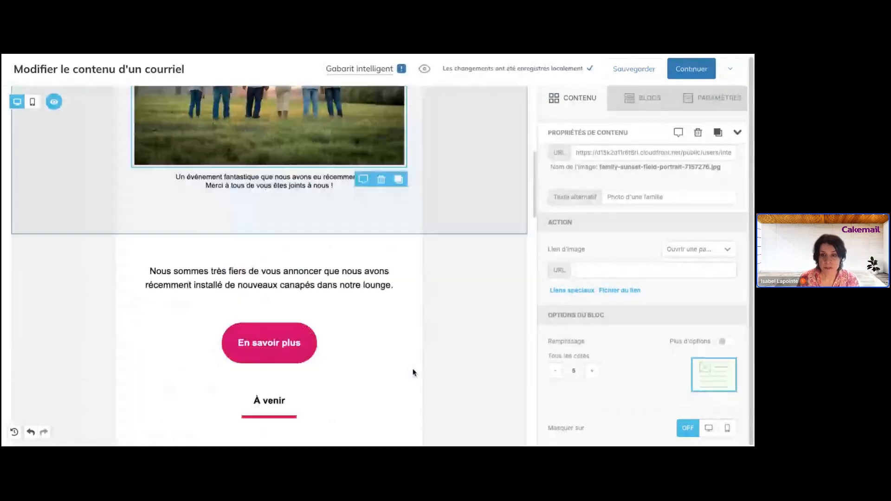
scroll(414, 372, "up", 7)
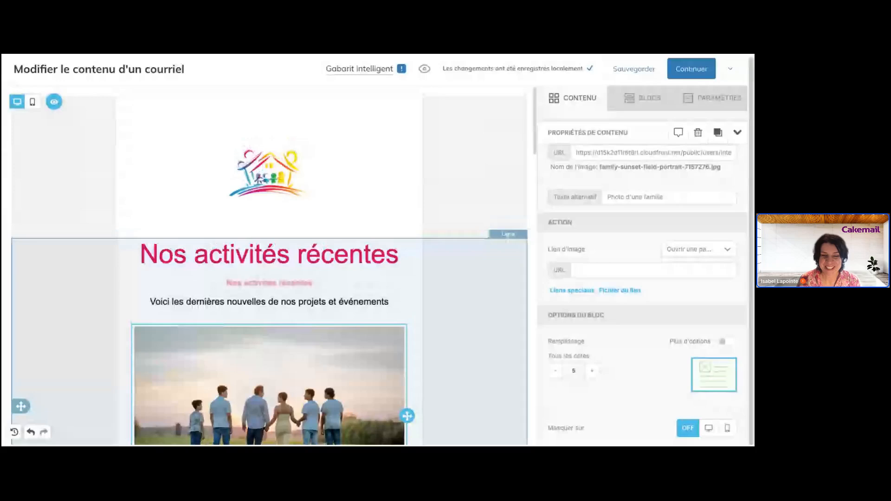
scroll(269, 265, "down", 7)
scroll(269, 265, "down", 1)
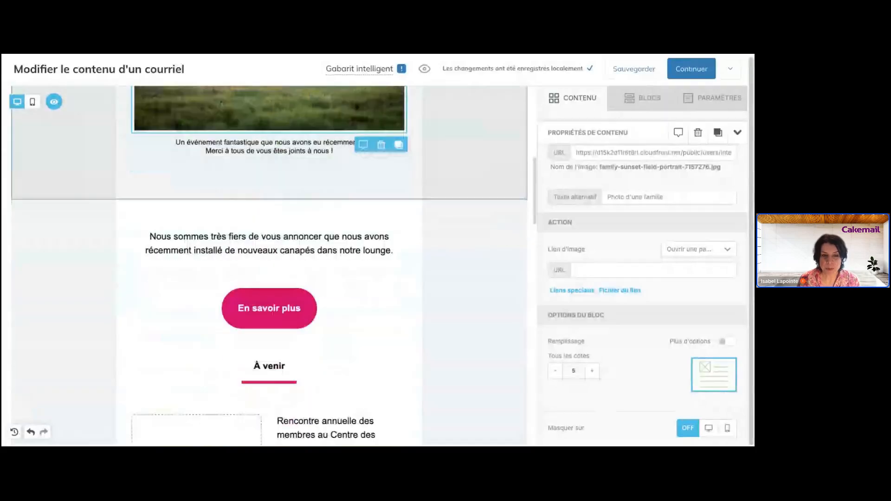
scroll(270, 265, "down", 2)
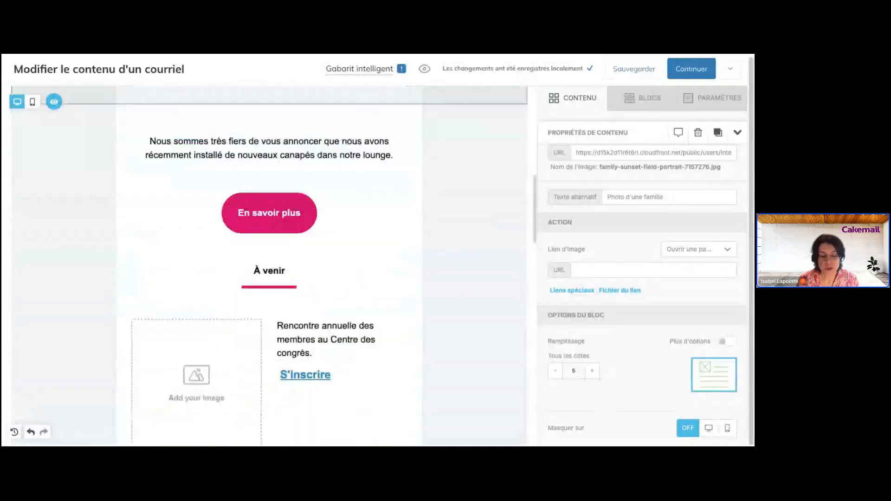
scroll(269, 265, "down", 3)
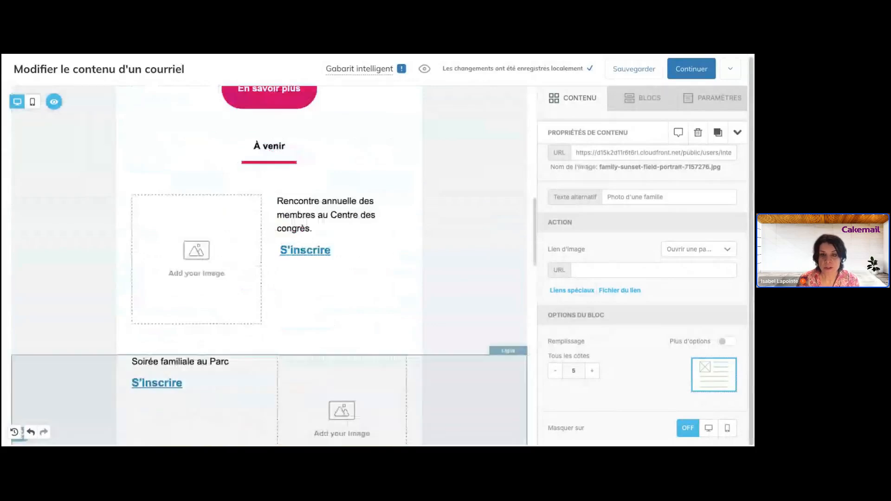
scroll(464, 111, "up", 6)
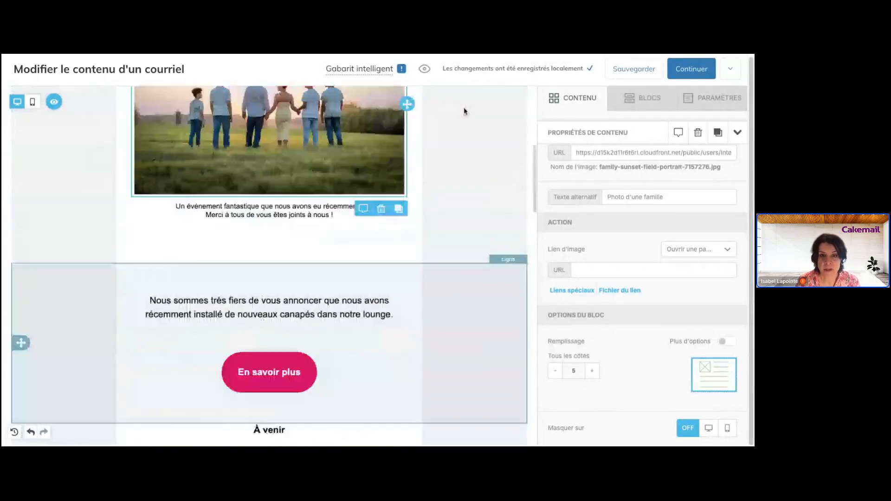
scroll(465, 111, "up", 5)
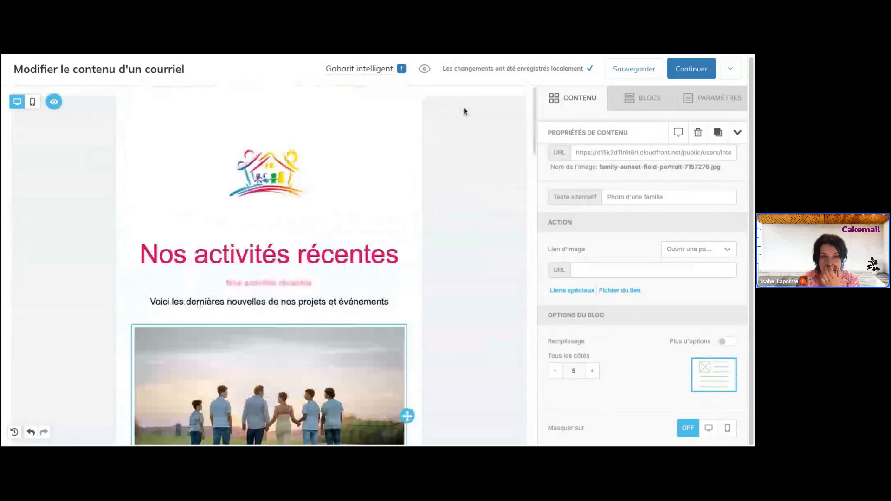
- Open Mode Aperçu in Bureau view and scroll through the email's logo, title and family photo
left_click(424, 70)
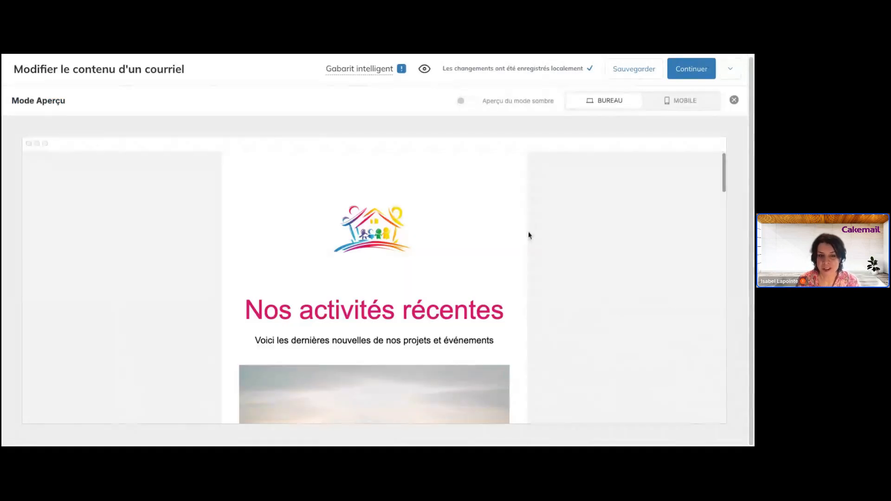
scroll(529, 235, "down", 2)
scroll(529, 235, "down", 1)
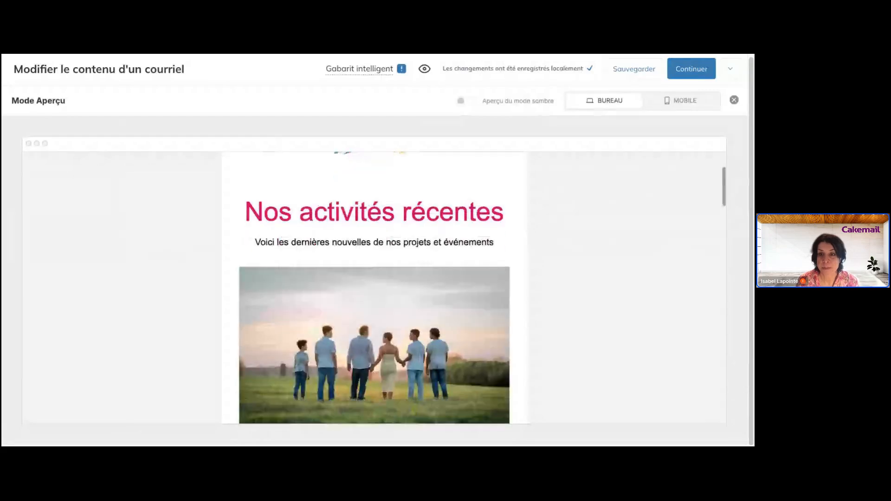
scroll(529, 236, "up", 2)
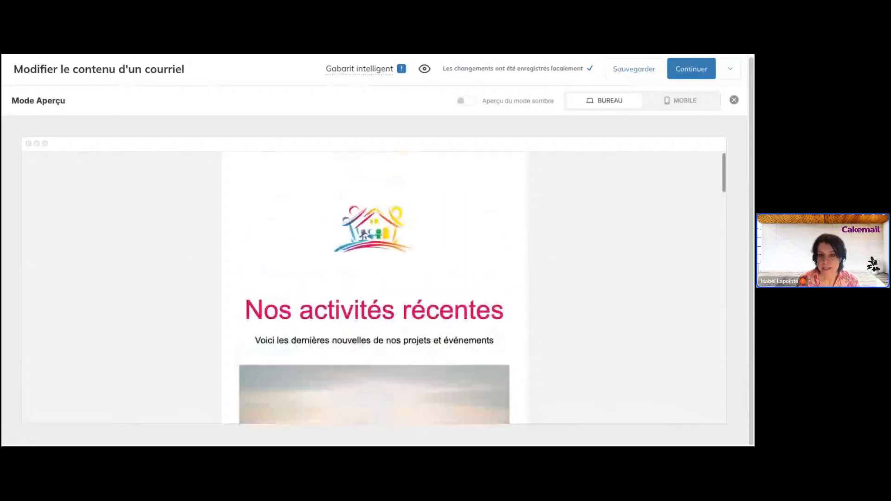
scroll(529, 236, "down", 15)
scroll(374, 278, "up", 5)
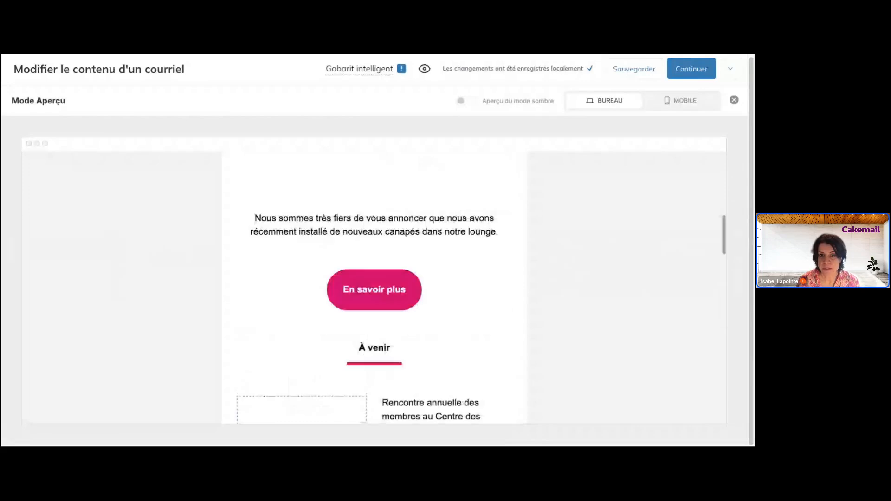
scroll(538, 222, "up", 10)
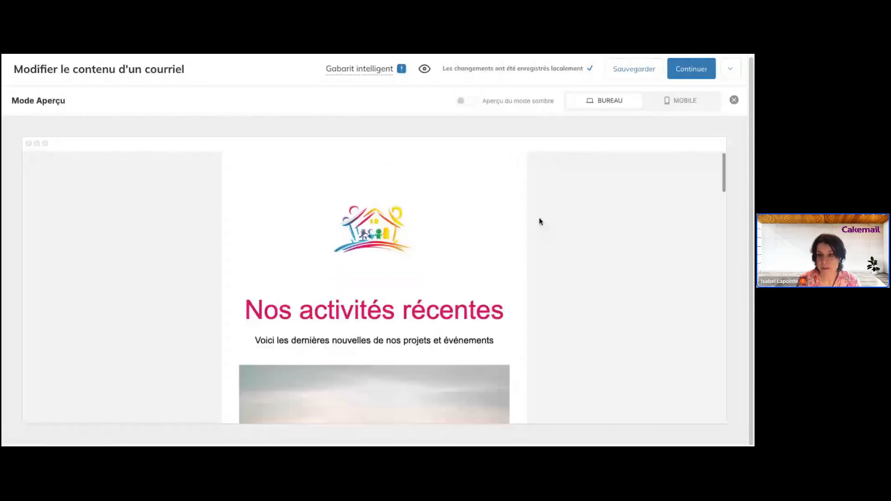
- Switch the preview to MOBILE and scroll through the whole phone version of the email
left_click(683, 107)
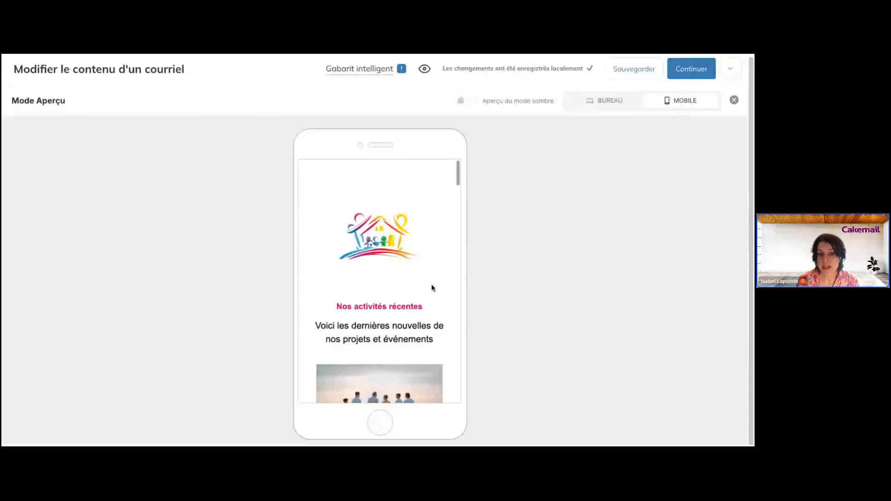
scroll(432, 287, "down", 3)
scroll(432, 288, "down", 6)
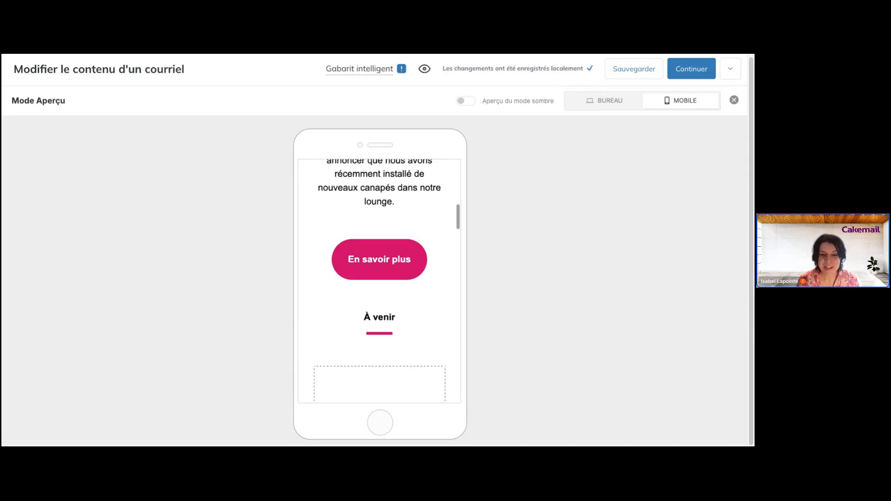
scroll(380, 282, "down", 1)
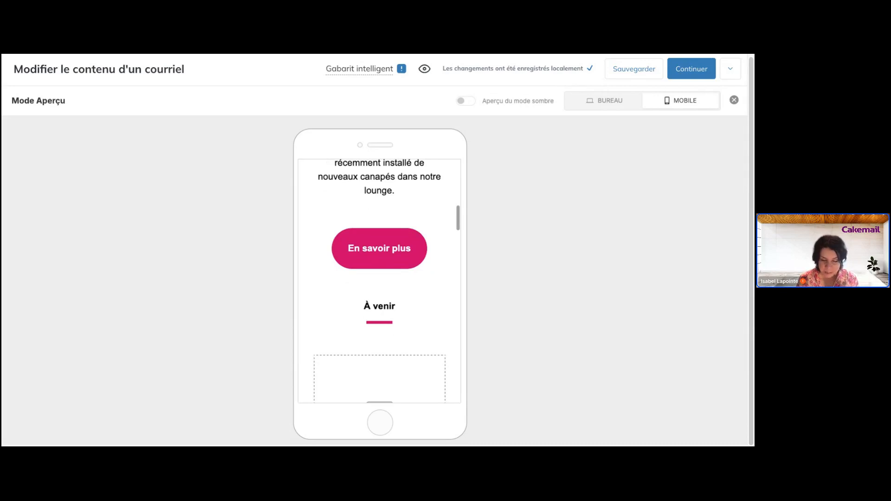
scroll(379, 281, "down", 3)
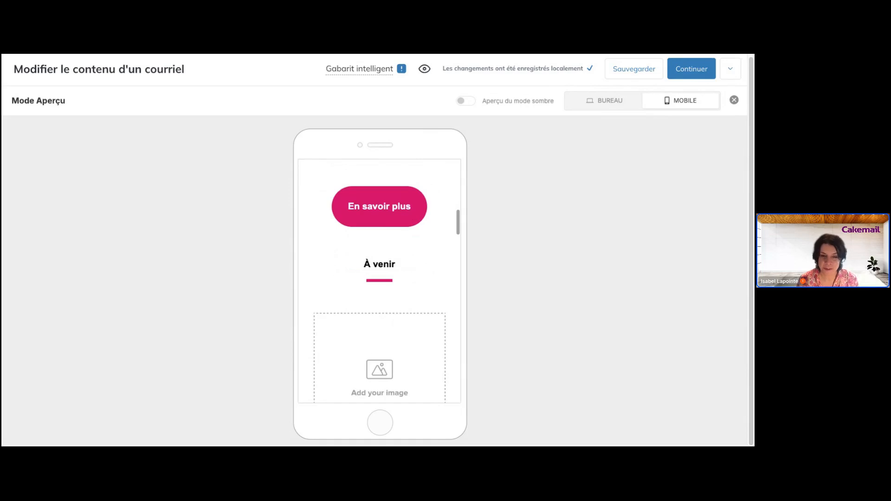
scroll(379, 281, "down", 10)
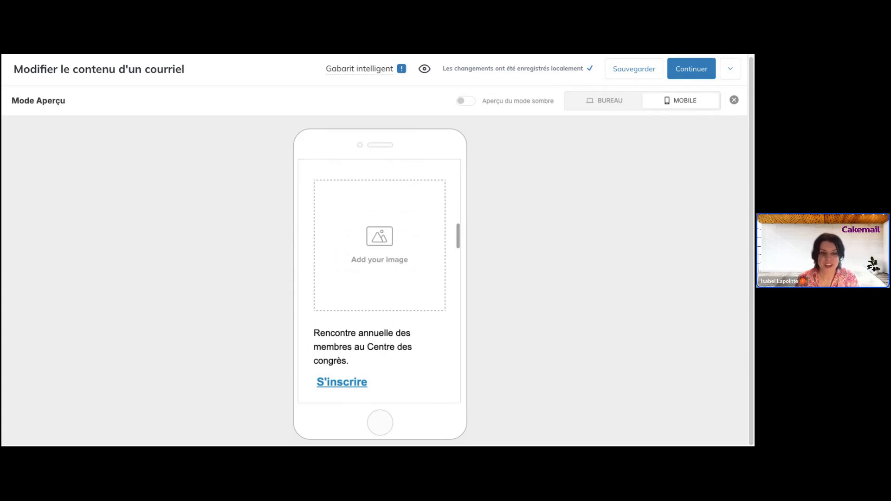
scroll(379, 279, "down", 3)
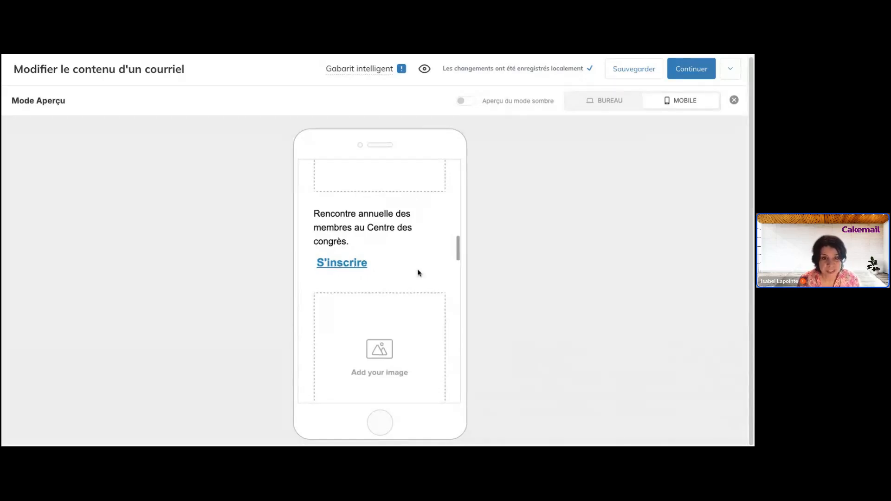
scroll(417, 272, "down", 3)
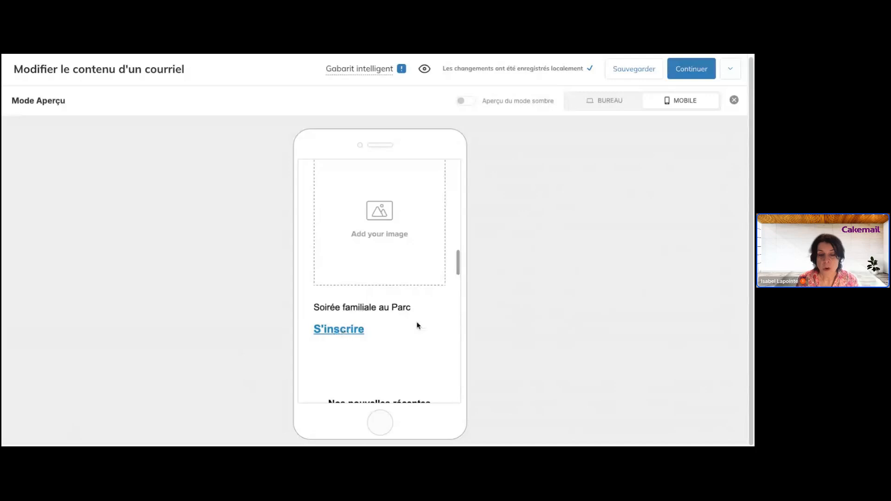
scroll(416, 324, "up", 3)
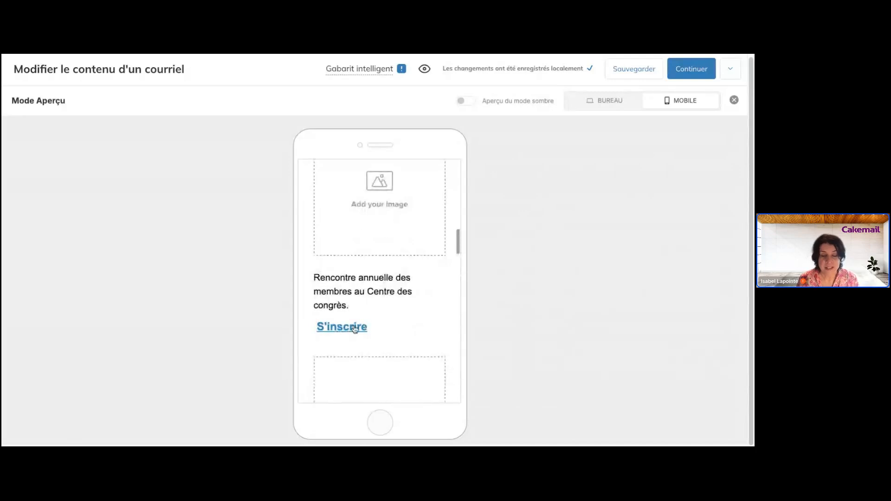
scroll(423, 315, "down", 10)
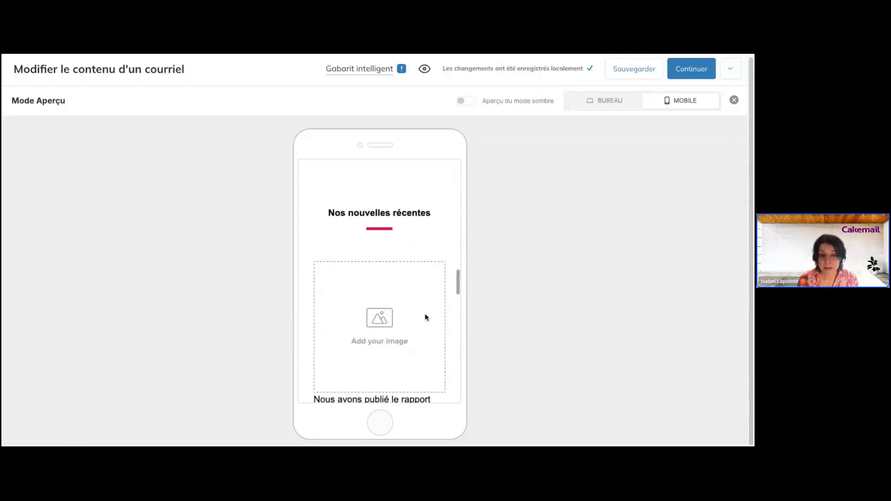
scroll(444, 224, "down", 3)
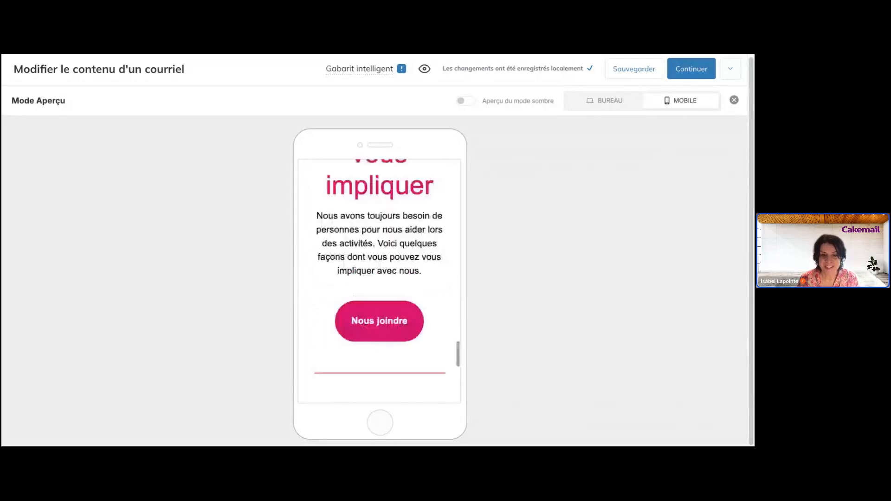
scroll(443, 225, "up", 15)
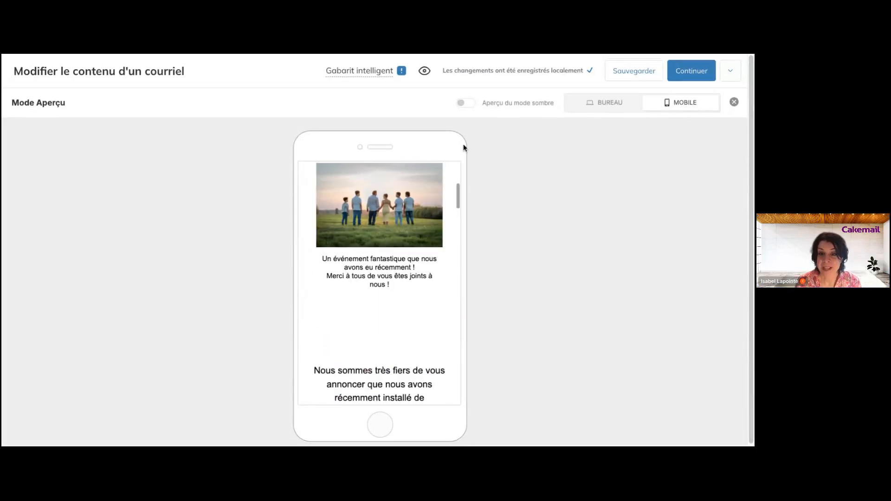
scroll(418, 184, "up", 5)
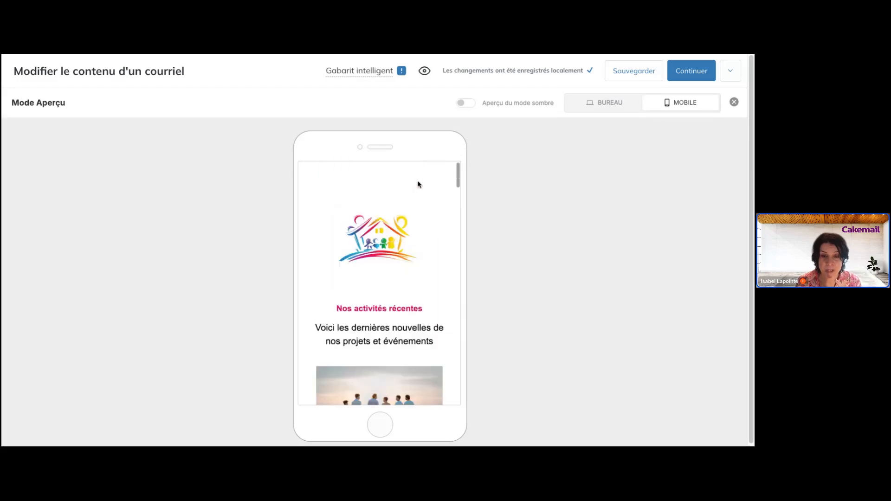
- Enable 'Aperçu du mode sombre' and scroll the dark mobile preview down to the 'À venir' events
left_click(534, 104)
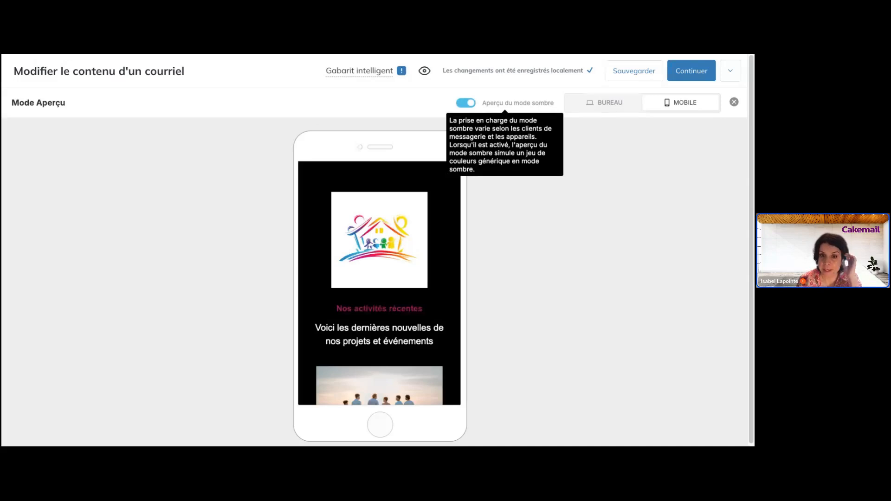
scroll(441, 255, "down", 3)
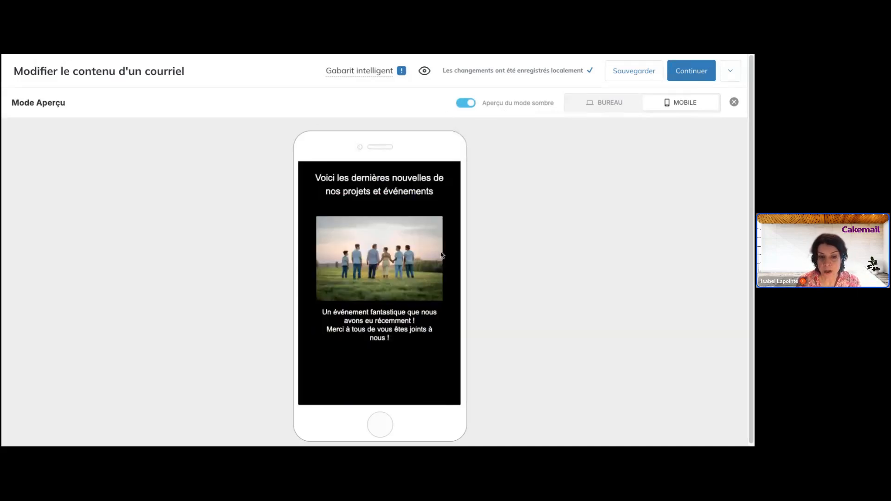
scroll(441, 255, "down", 8)
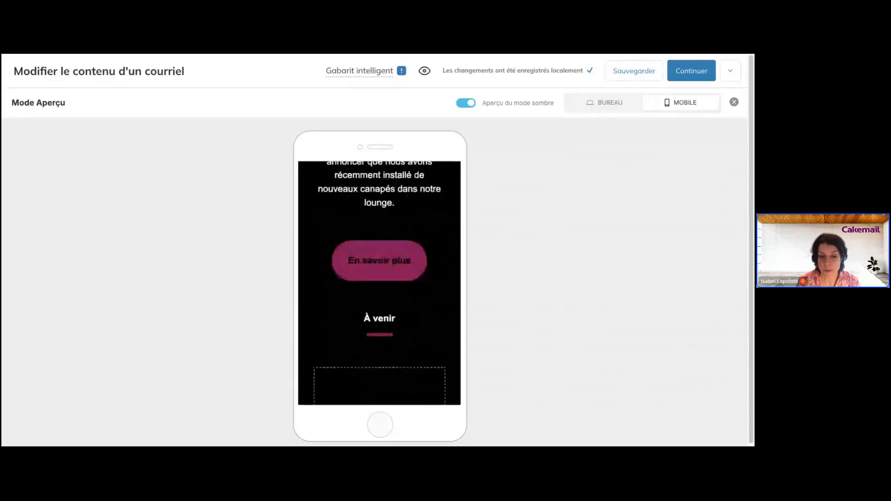
scroll(379, 283, "down", 2)
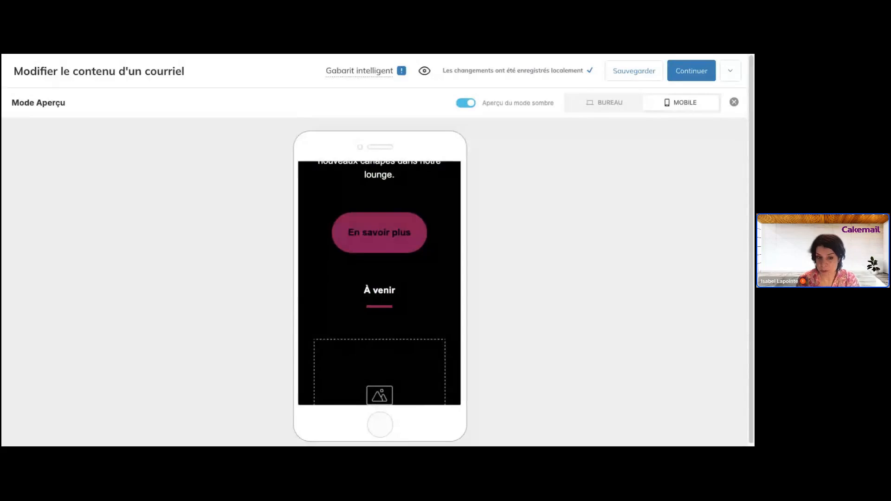
scroll(379, 282, "down", 4)
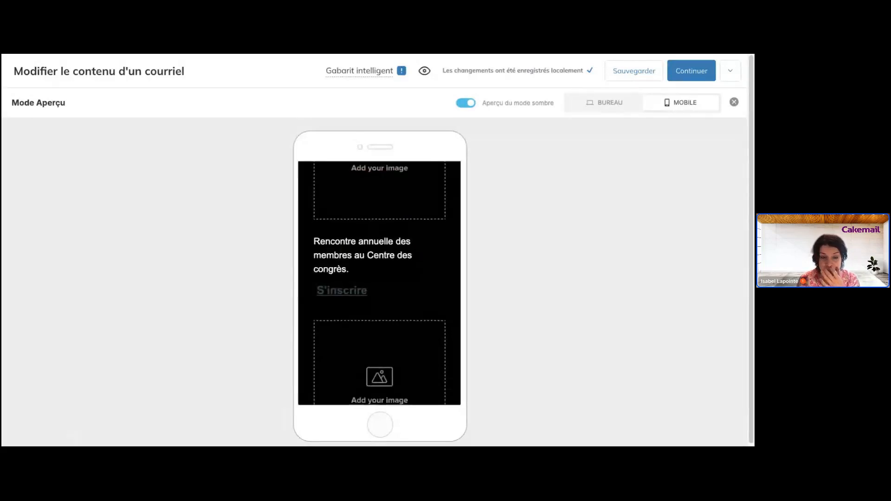
scroll(433, 312, "down", 5)
scroll(433, 312, "up", 4)
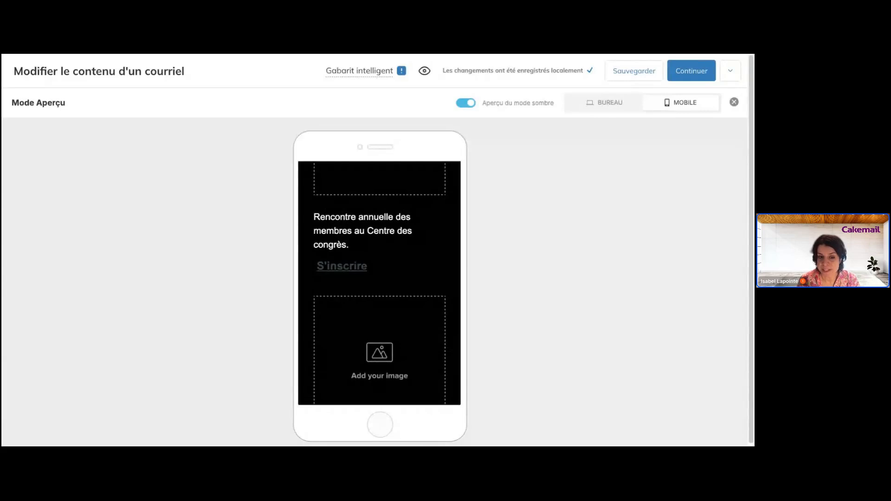
scroll(380, 283, "down", 7)
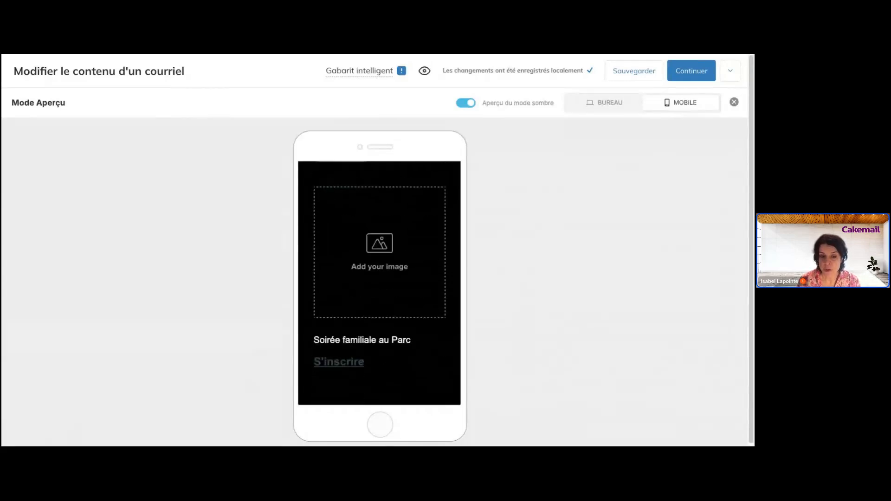
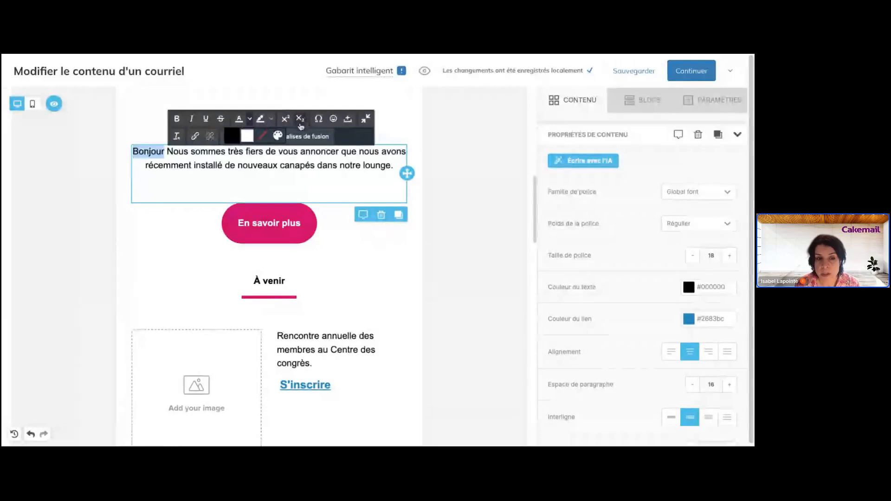
left_click(318, 119)
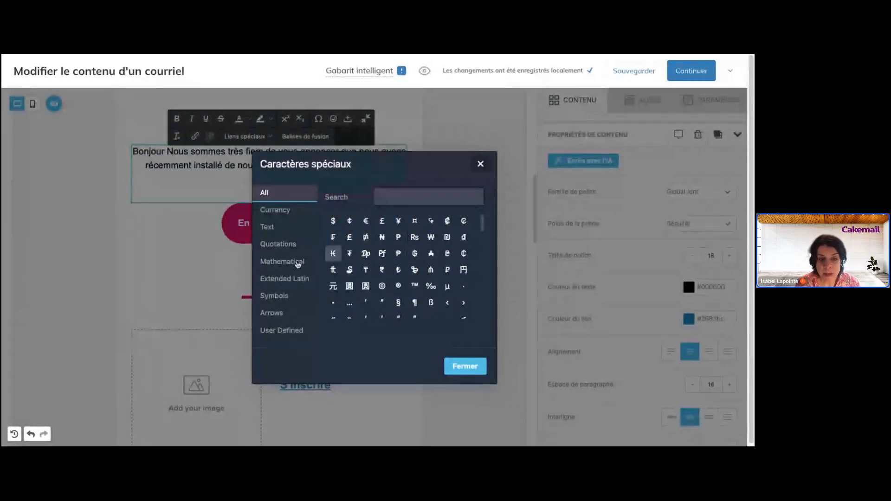
left_click(272, 230)
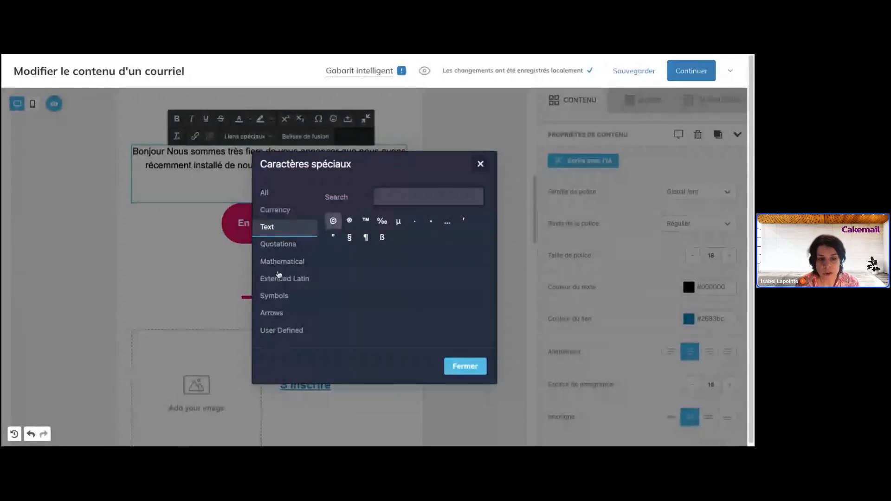
left_click(279, 297)
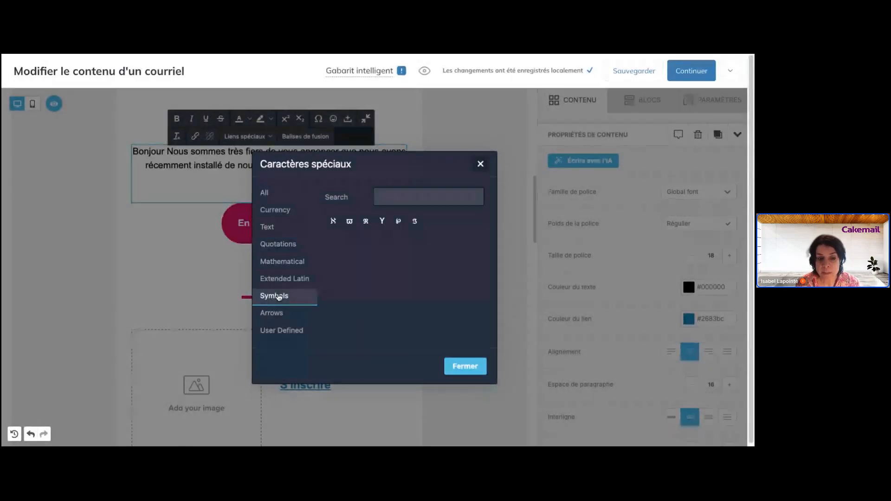
left_click(285, 279)
left_click(287, 314)
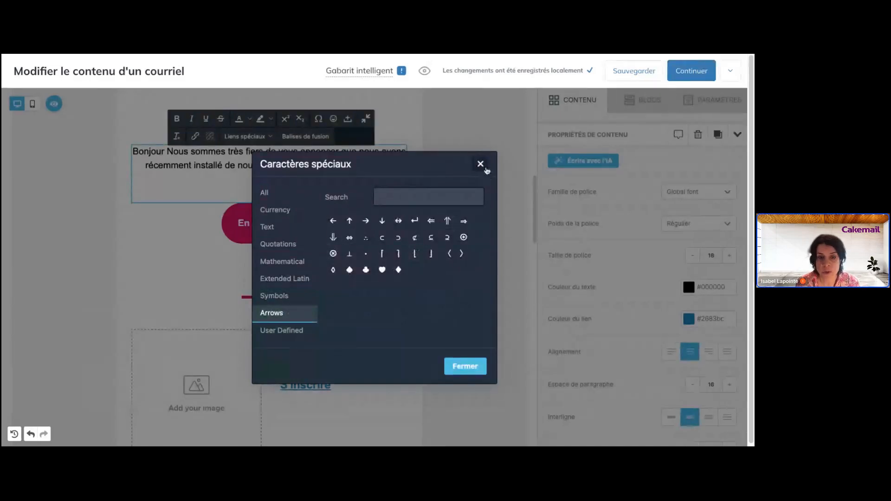
left_click(481, 165)
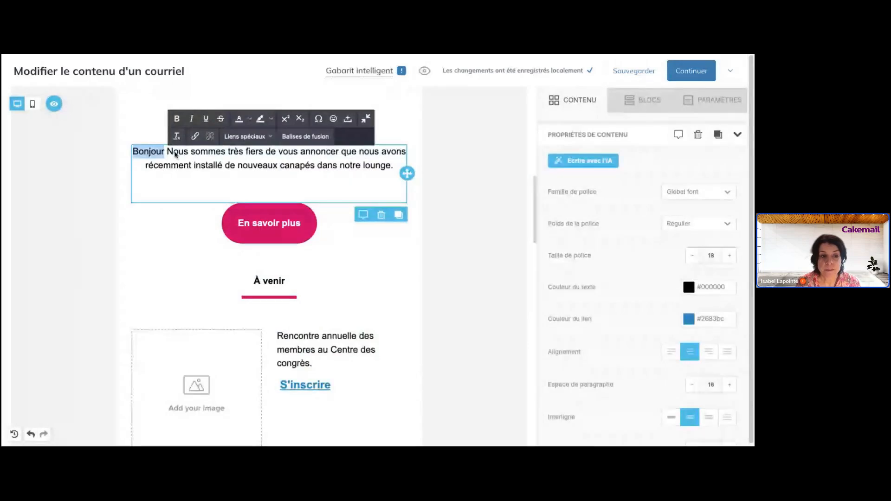
- Insert a smiling emoji from the Emoticônes picker right after 'lounge.' in the announcement
left_click(394, 168)
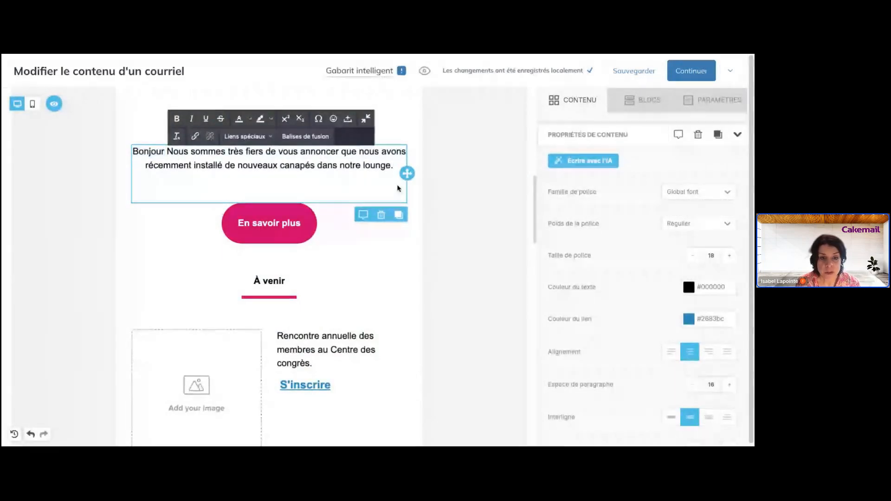
left_click(333, 119)
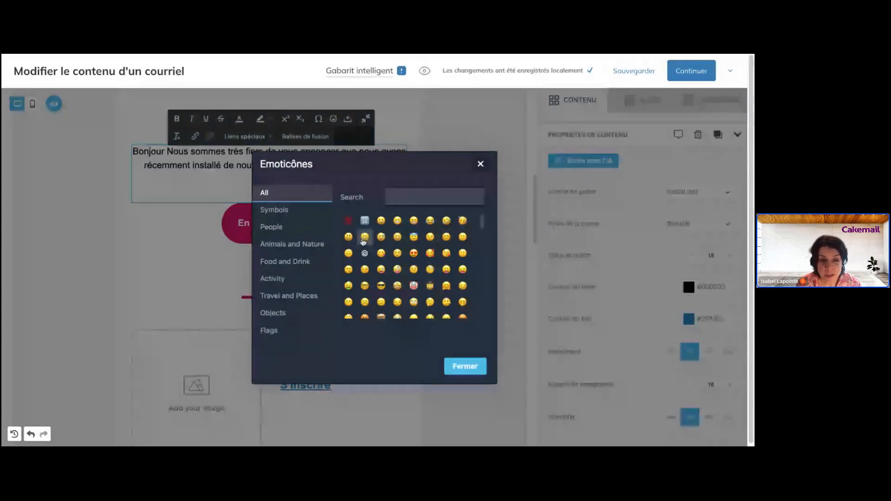
left_click(364, 238)
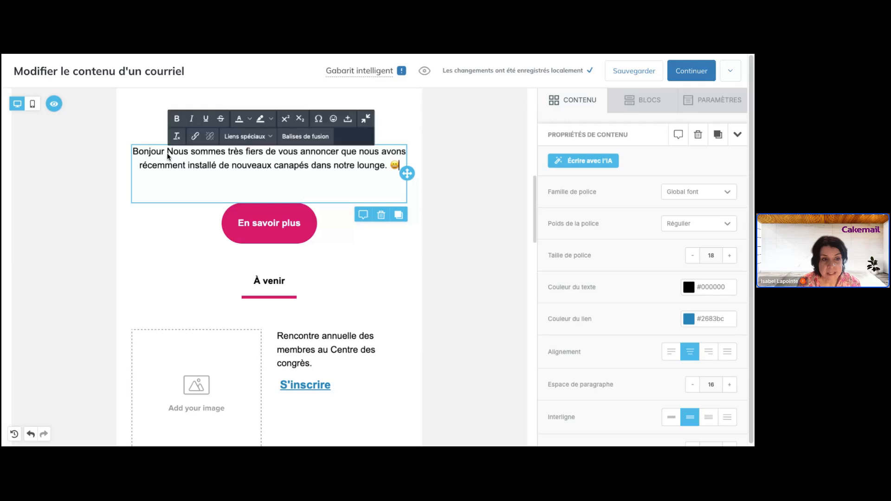
left_click(300, 139)
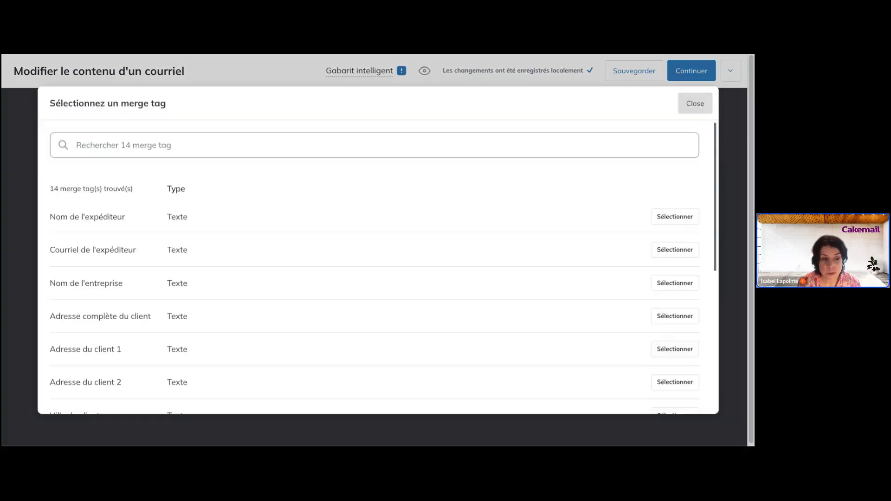
scroll(278, 253, "down", 1)
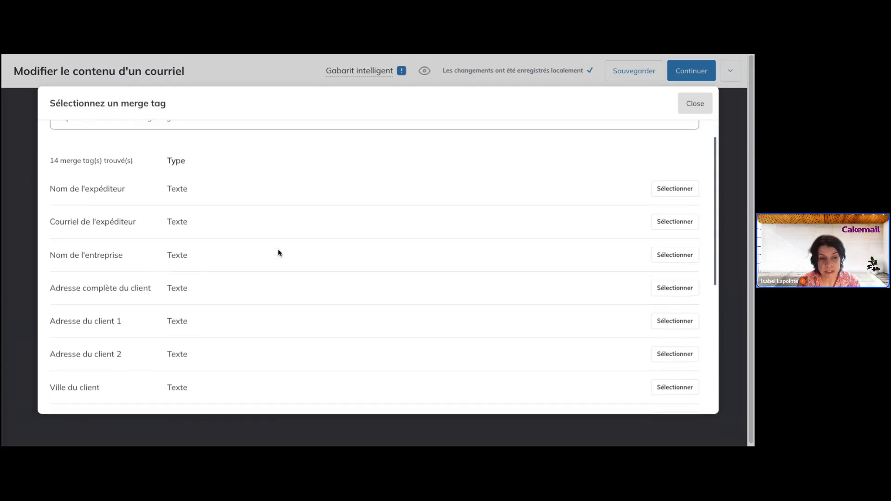
scroll(278, 253, "down", 1)
scroll(383, 266, "down", 2)
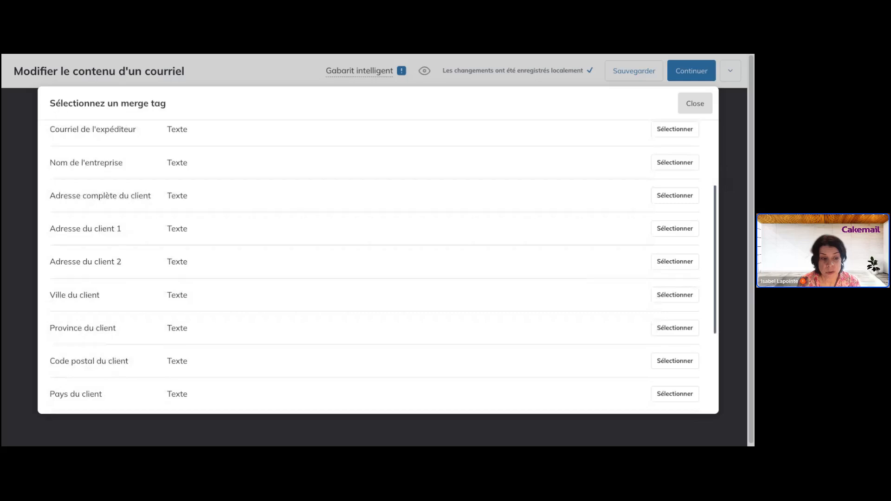
scroll(383, 266, "down", 2)
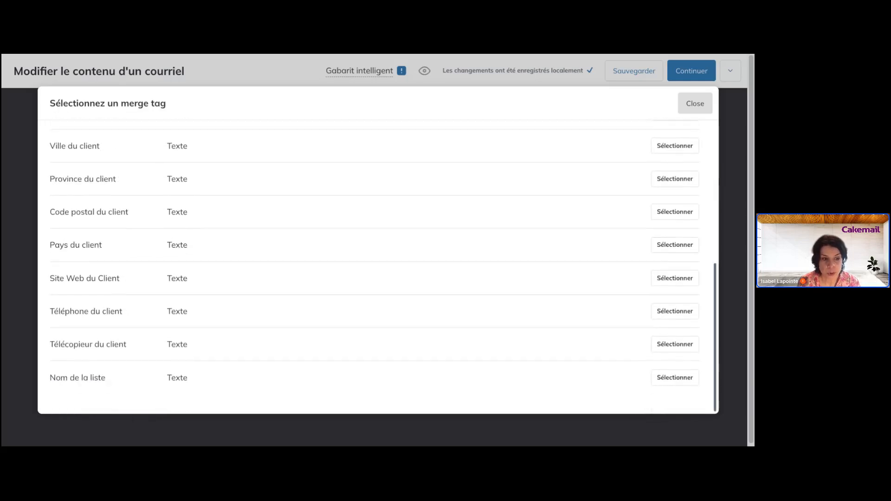
scroll(378, 266, "up", 4)
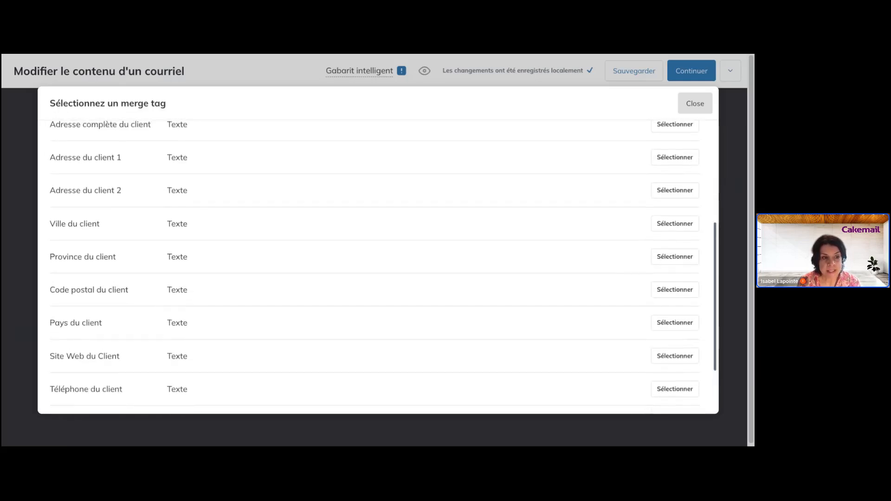
scroll(378, 267, "up", 2)
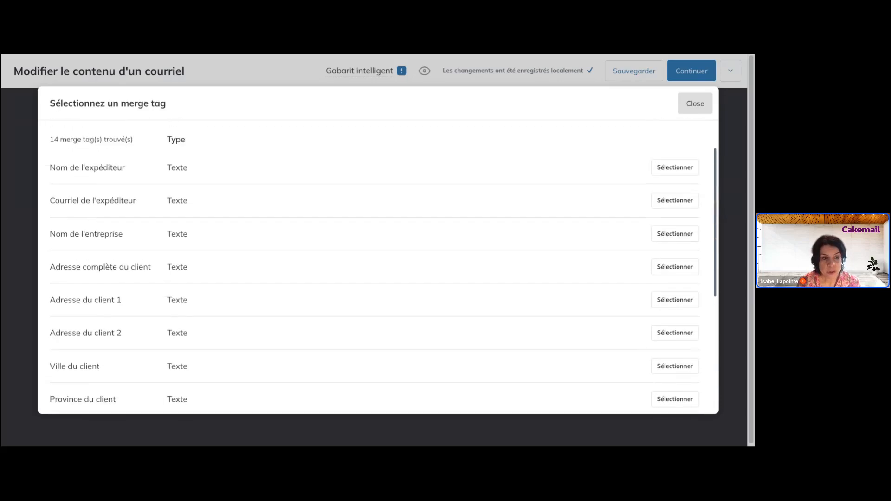
scroll(378, 267, "up", 1)
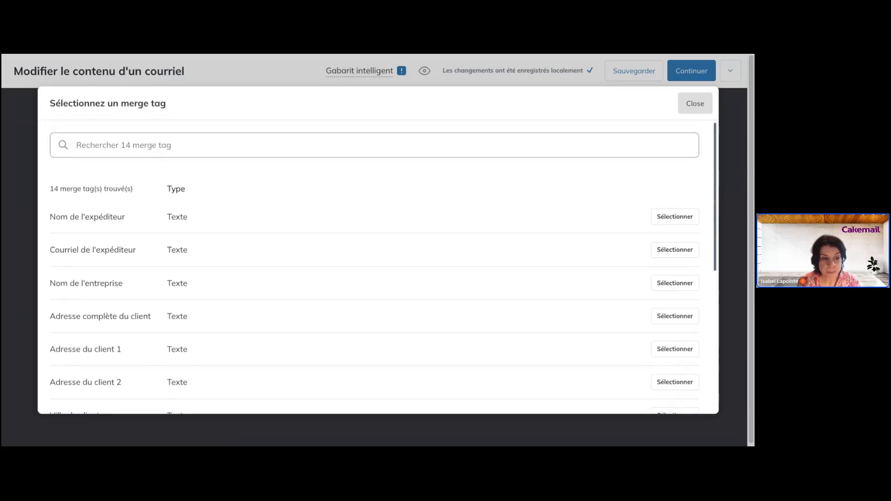
scroll(379, 267, "down", 1)
scroll(379, 267, "down", 4)
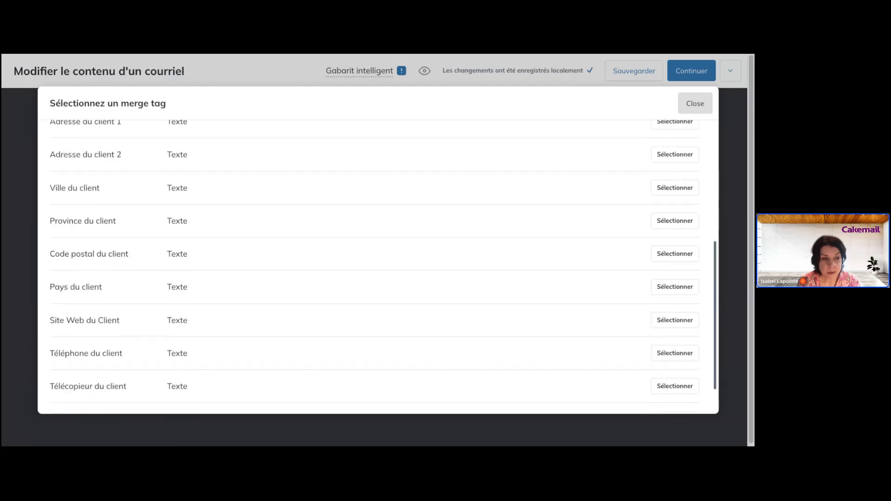
scroll(378, 267, "down", 1)
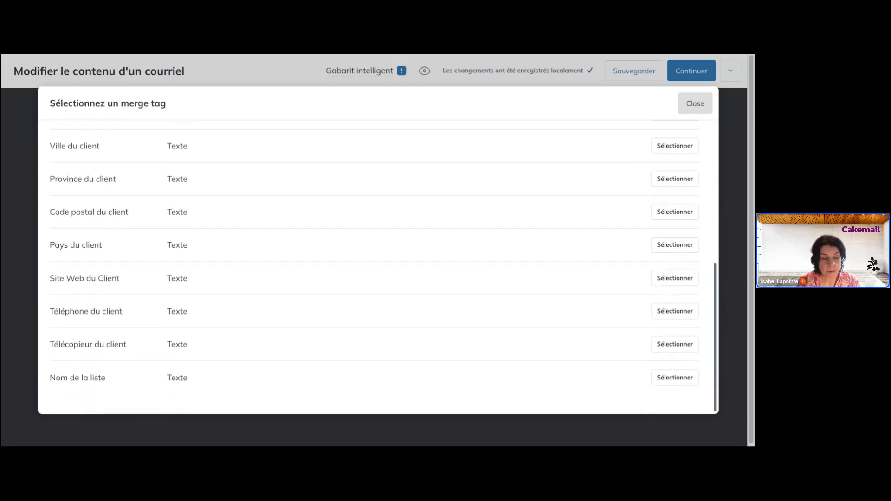
scroll(379, 267, "up", 2)
scroll(378, 266, "up", 4)
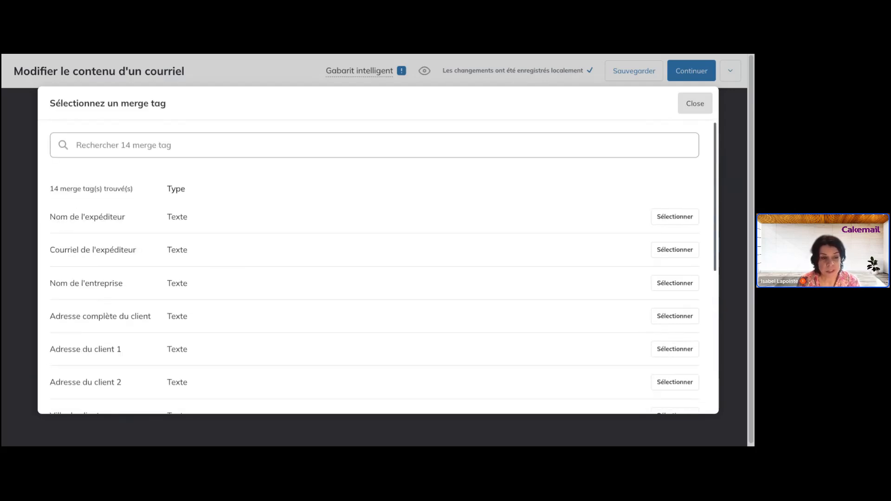
scroll(287, 255, "down", 6)
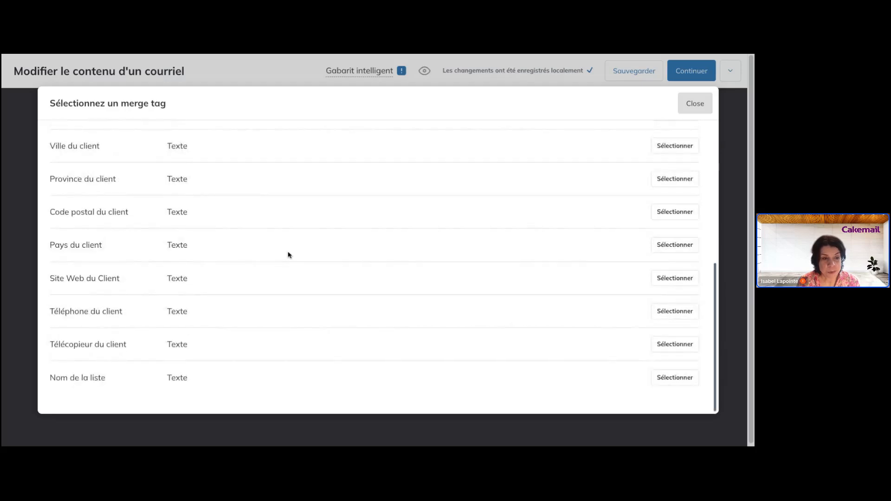
scroll(378, 267, "up", 6)
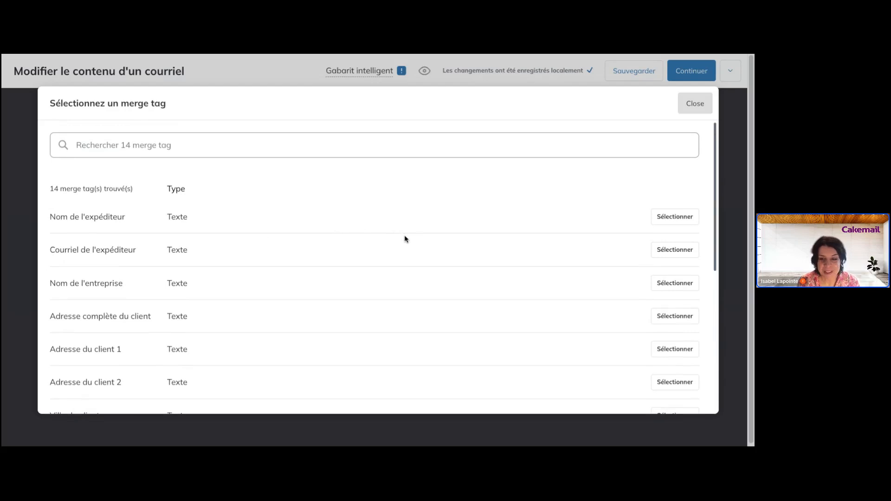
scroll(405, 239, "down", 6)
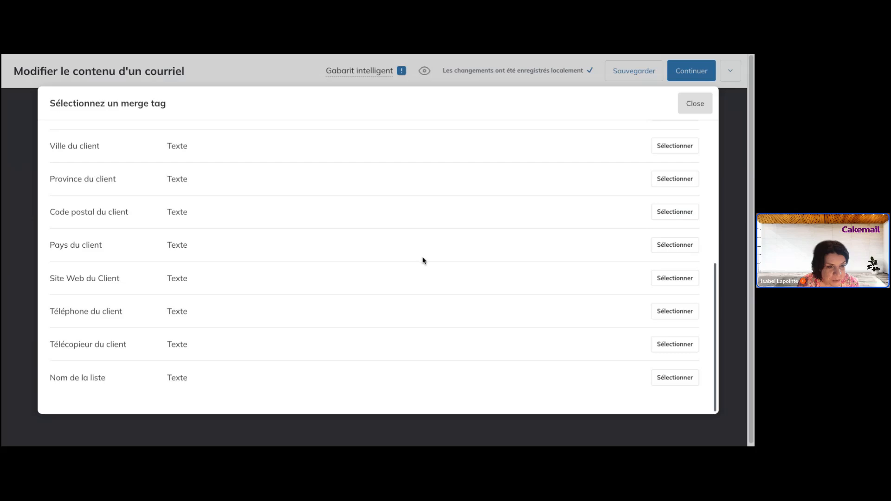
scroll(423, 261, "up", 4)
scroll(423, 260, "up", 3)
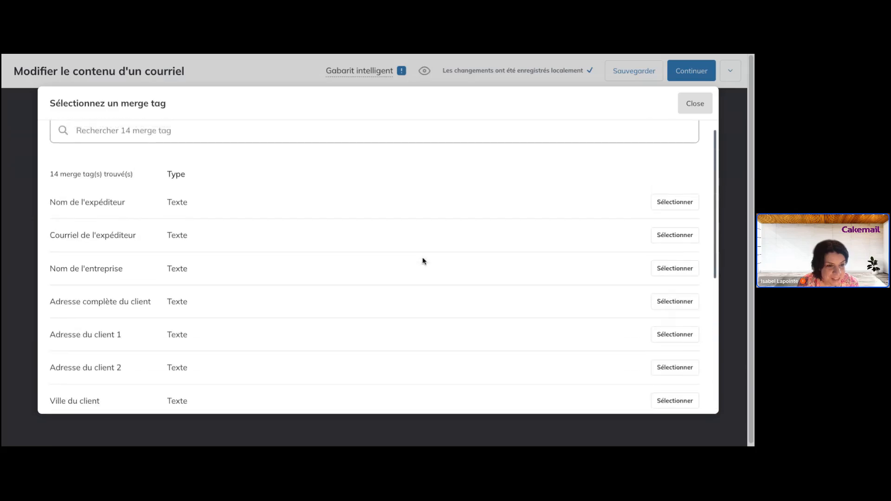
left_click(698, 104)
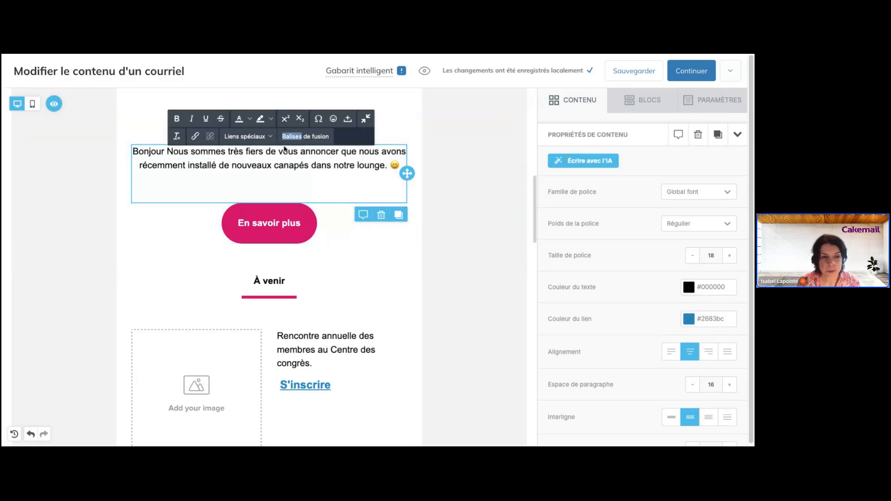
left_click(327, 139)
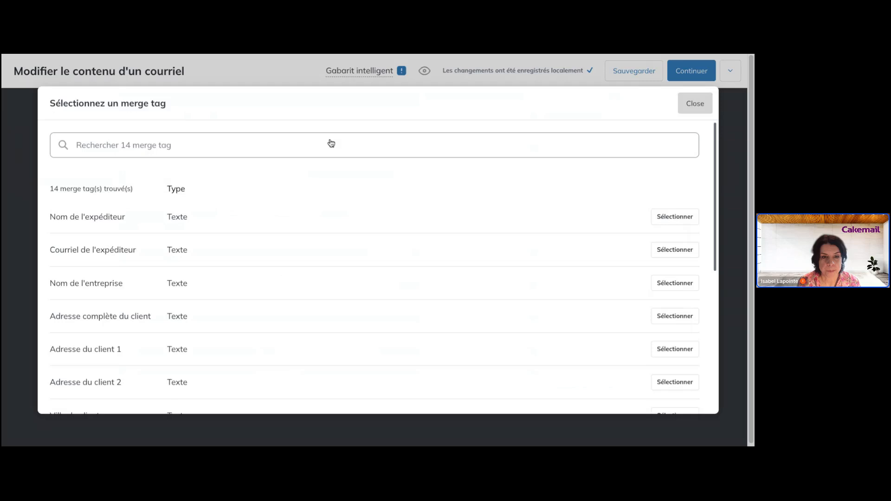
left_click(694, 104)
left_click(247, 137)
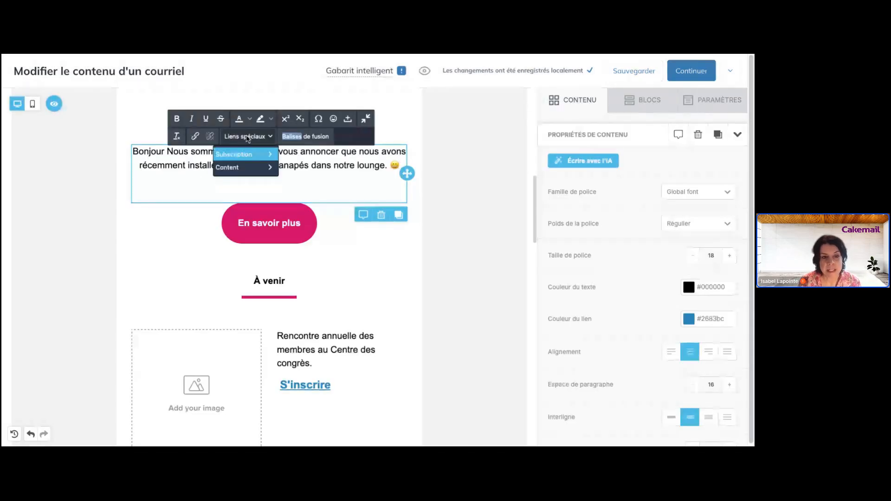
mouse_move(252, 154)
mouse_move(258, 170)
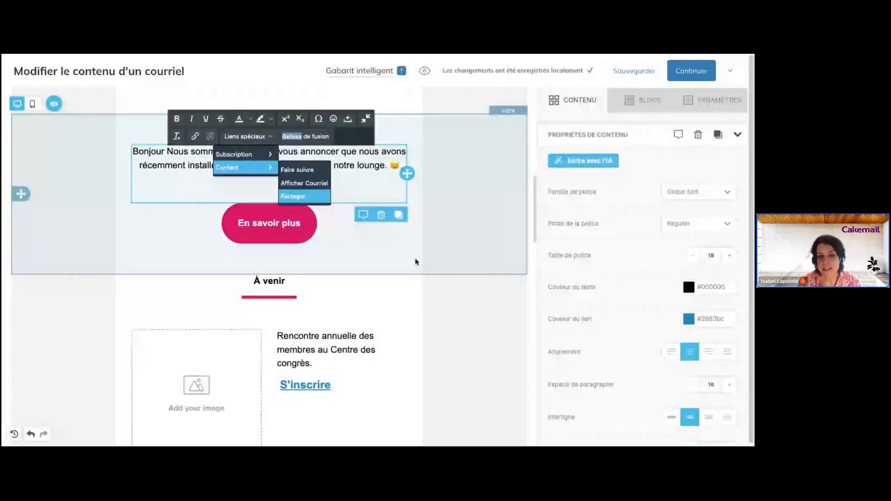
left_click(416, 262)
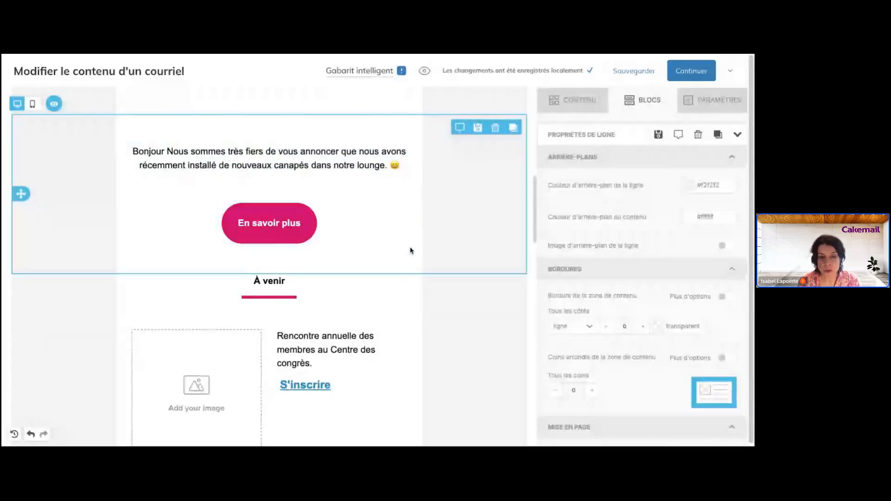
scroll(411, 251, "down", 15)
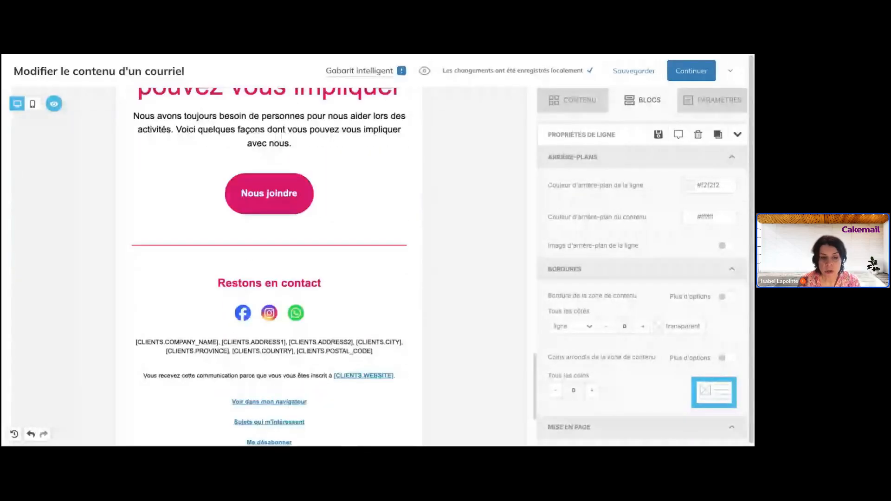
scroll(394, 248, "down", 3)
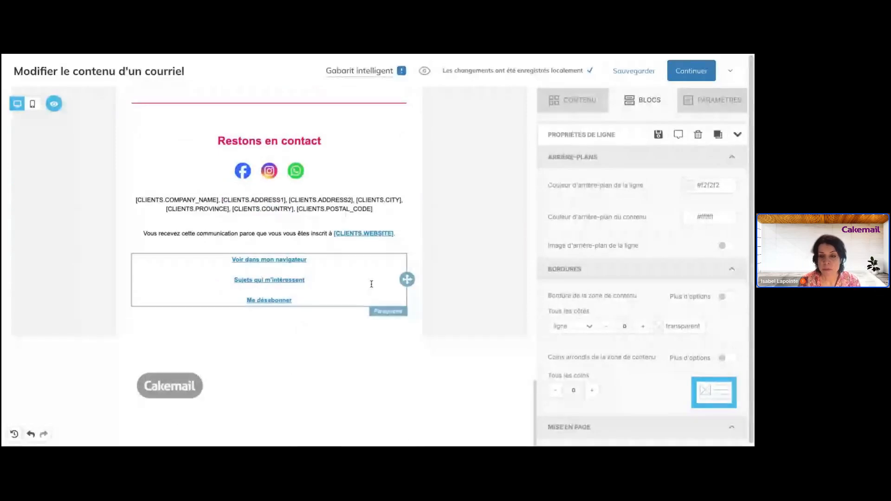
scroll(372, 284, "up", 15)
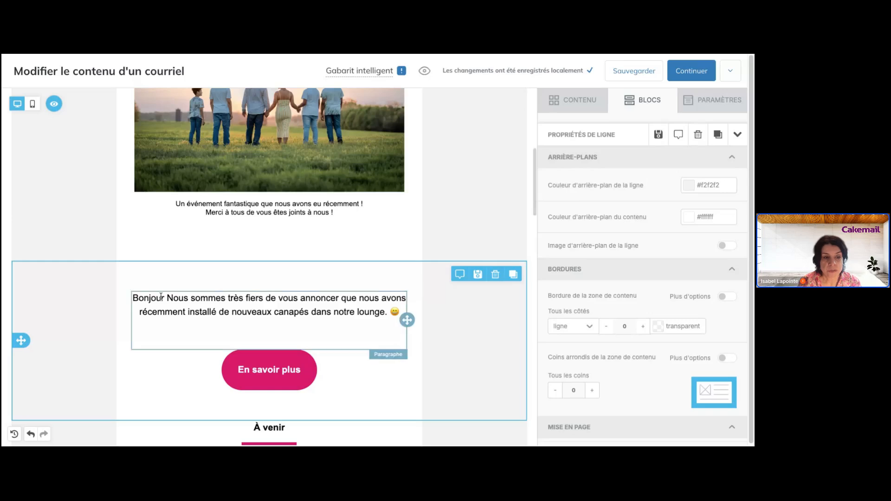
scroll(352, 141, "up", 6)
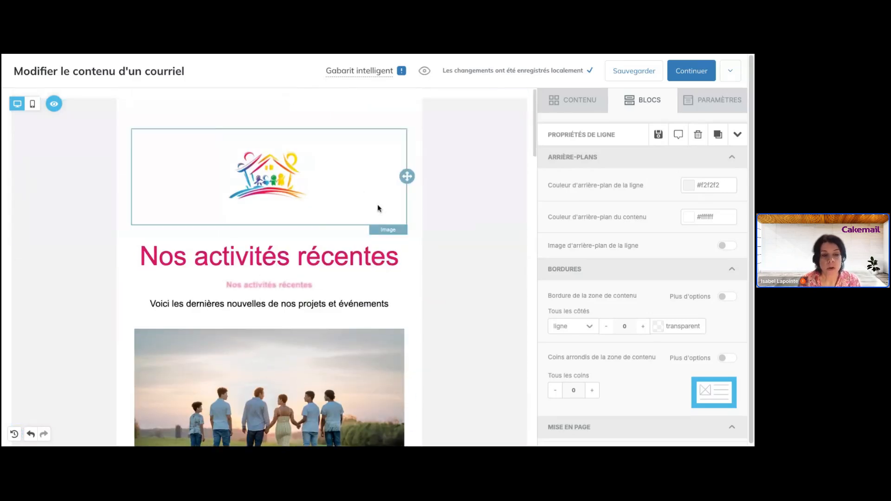
scroll(379, 208, "down", 5)
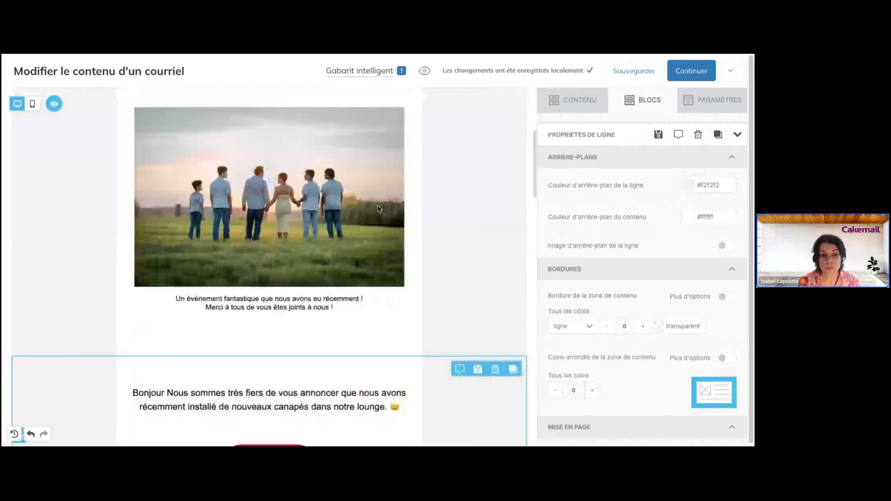
scroll(378, 209, "down", 5)
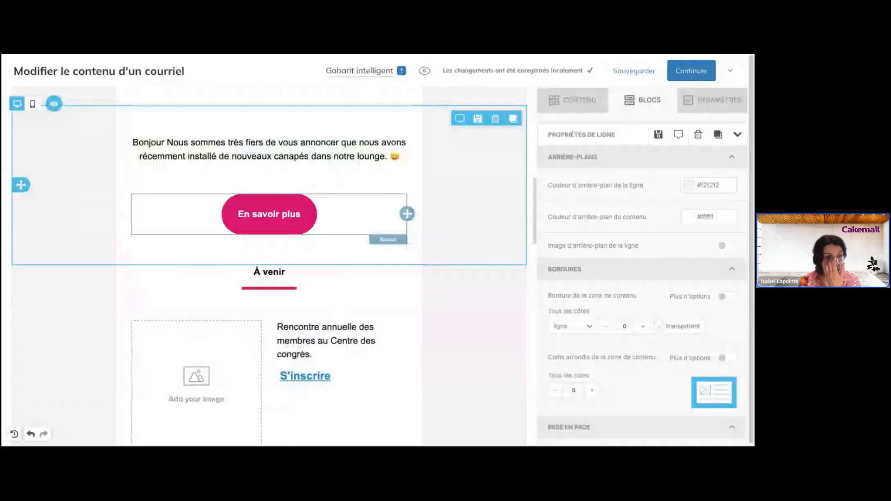
- Add an exclamation mark after 'Bonjour' so the greeting reads 'Bonjour !'
scroll(166, 197, "up", 3)
scroll(167, 198, "down", 2)
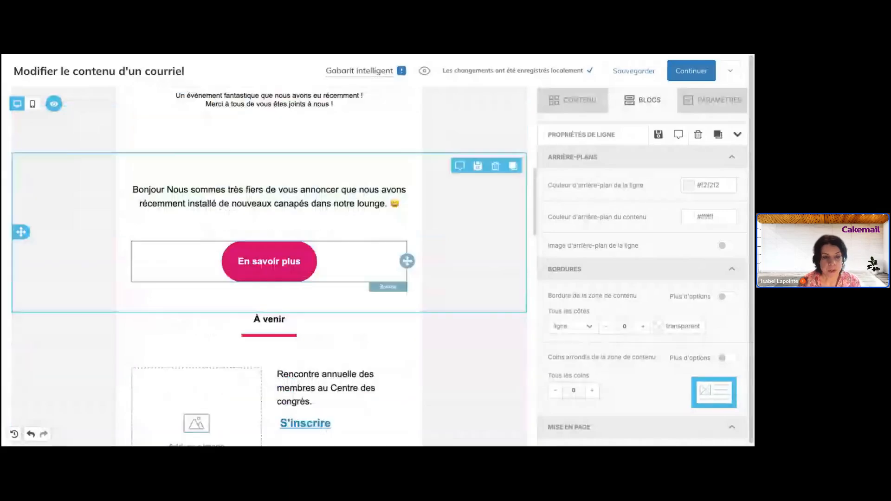
left_click(166, 198)
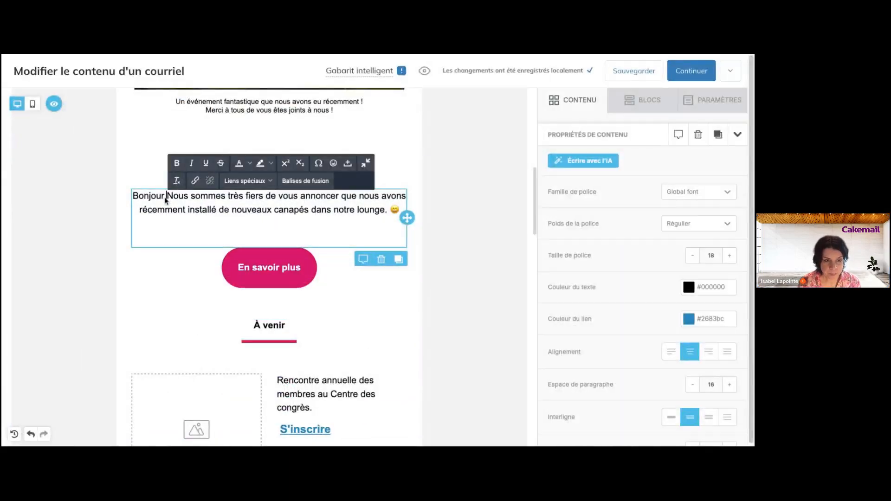
type("!")
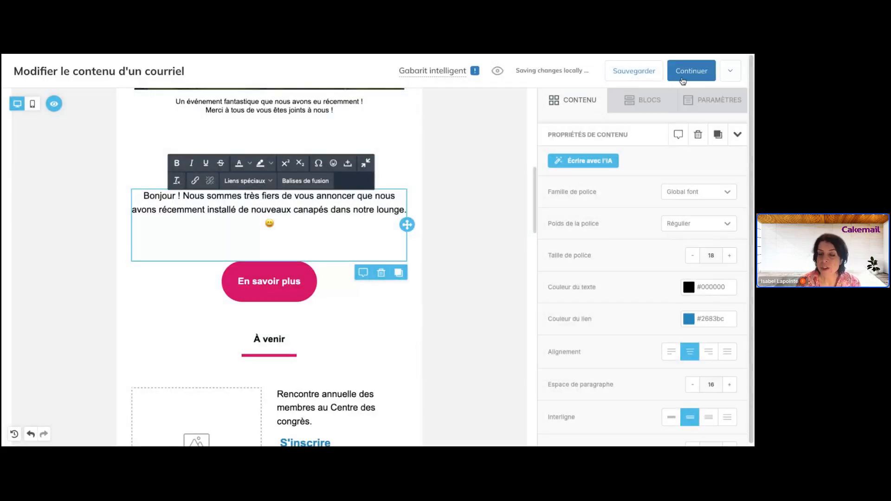
- Save the email's changes with Sauvegarder
scroll(432, 274, "down", 5)
scroll(432, 274, "up", 10)
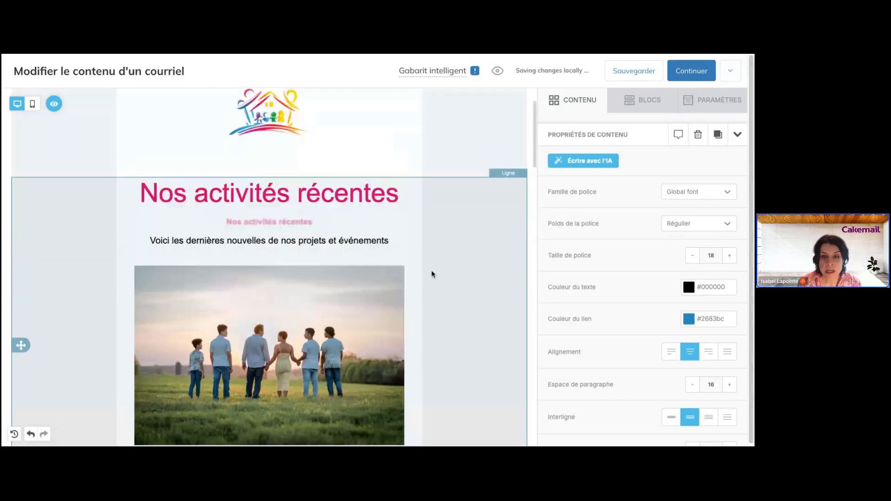
scroll(432, 274, "up", 2)
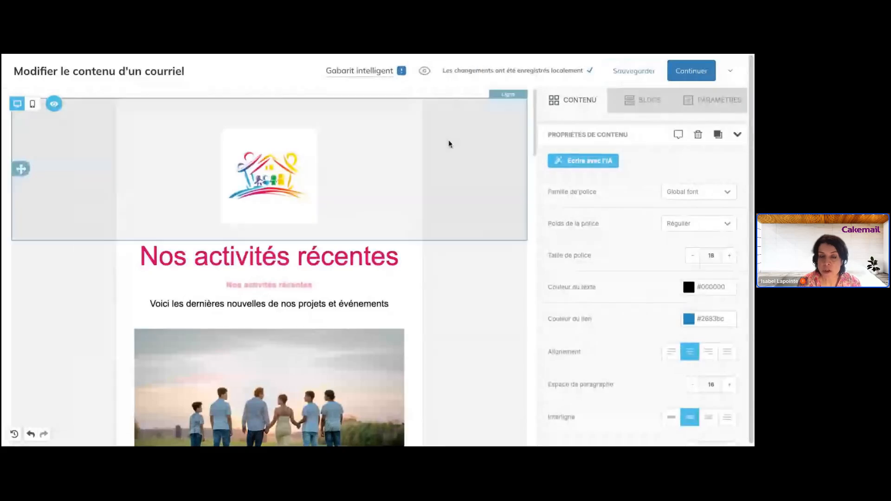
left_click(645, 71)
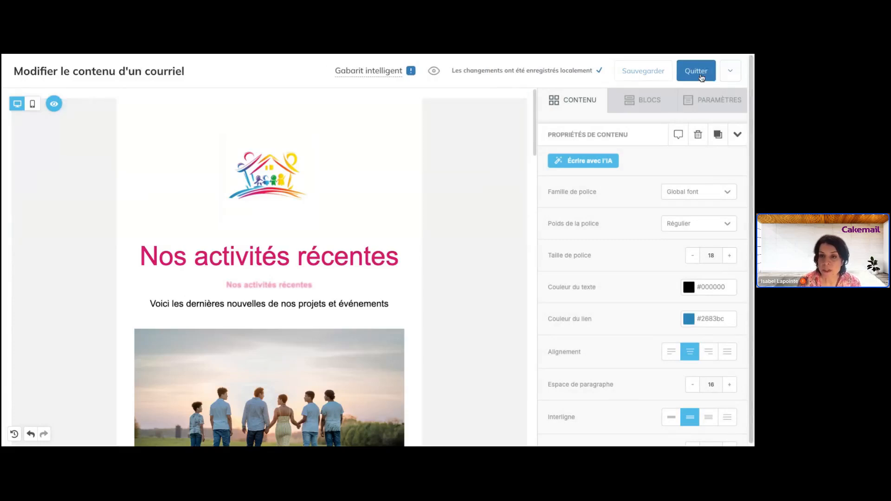
- Quit the editor and scroll through the newsletter preview on the campaign details page
left_click(703, 77)
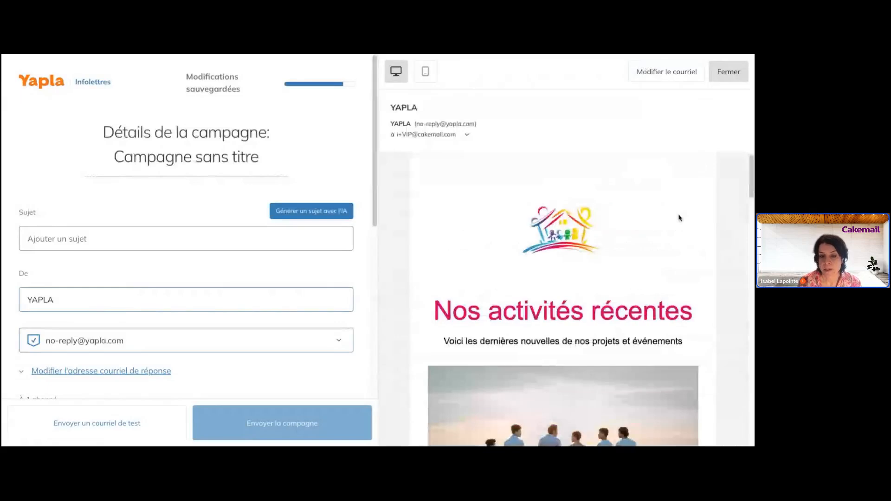
scroll(679, 217, "down", 10)
scroll(679, 217, "down", 10)
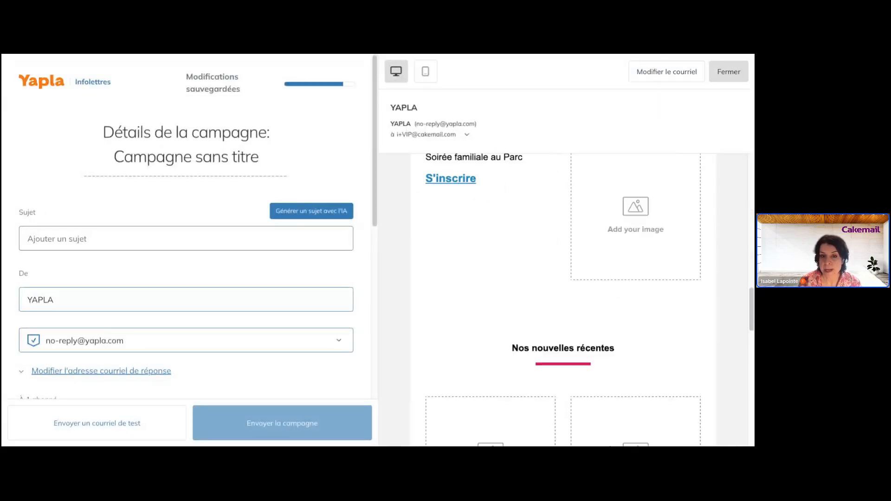
scroll(563, 299, "down", 5)
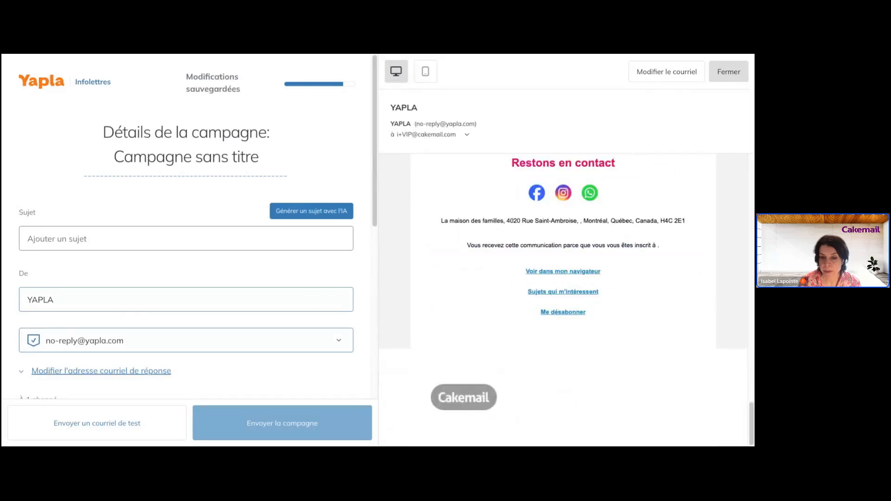
scroll(563, 300, "up", 15)
scroll(563, 299, "up", 8)
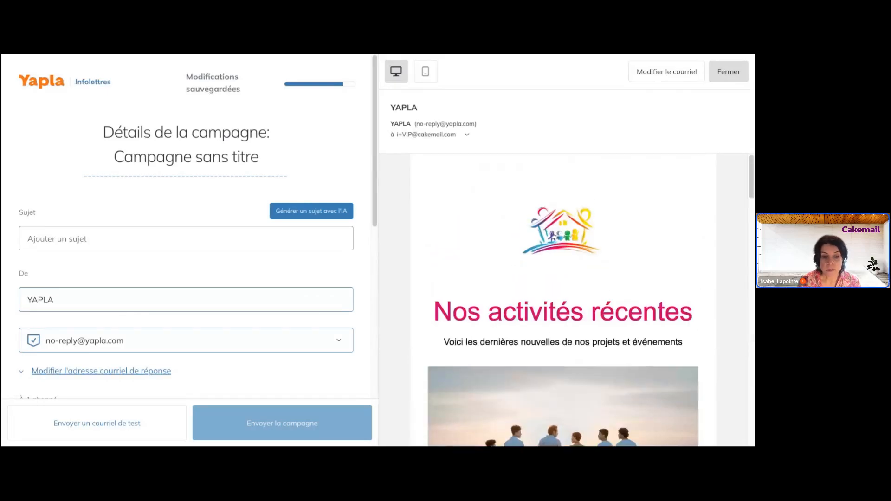
left_click(123, 431)
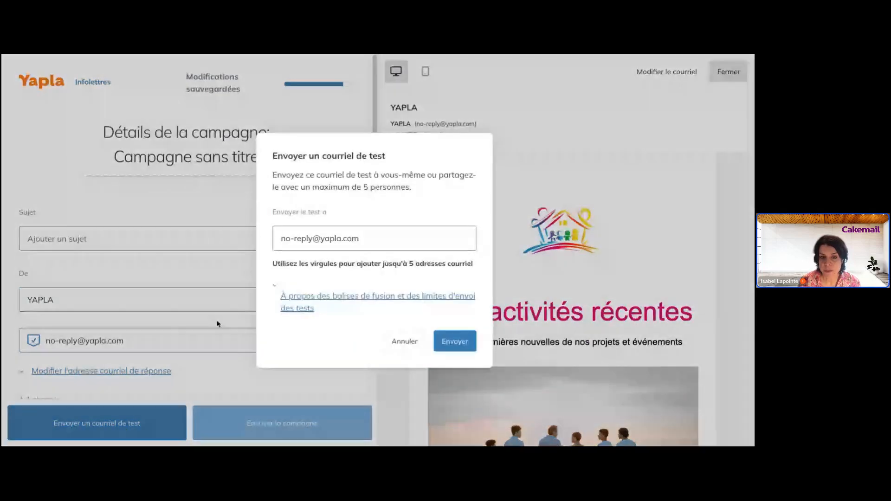
left_click_drag(380, 234, 239, 244)
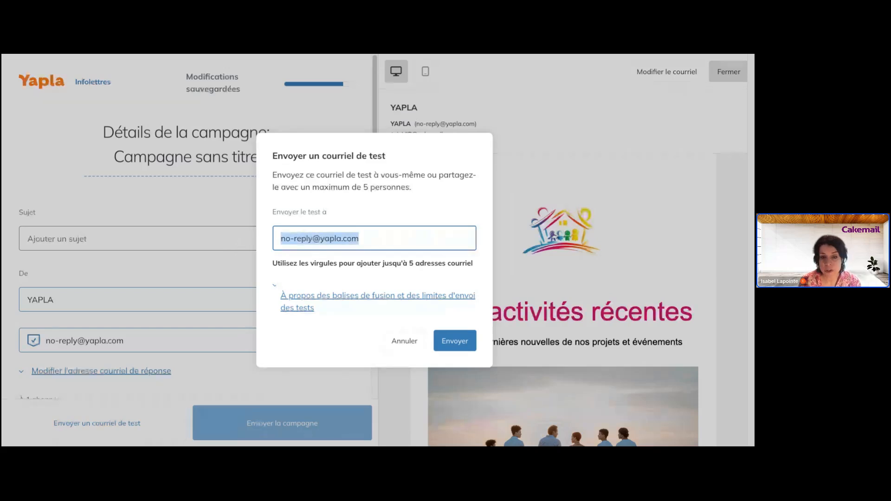
left_click(399, 343)
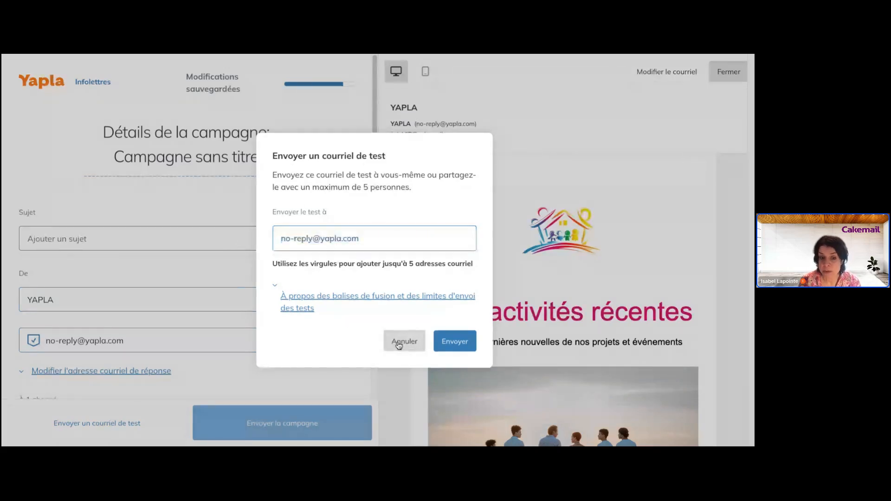
triple_click(216, 158)
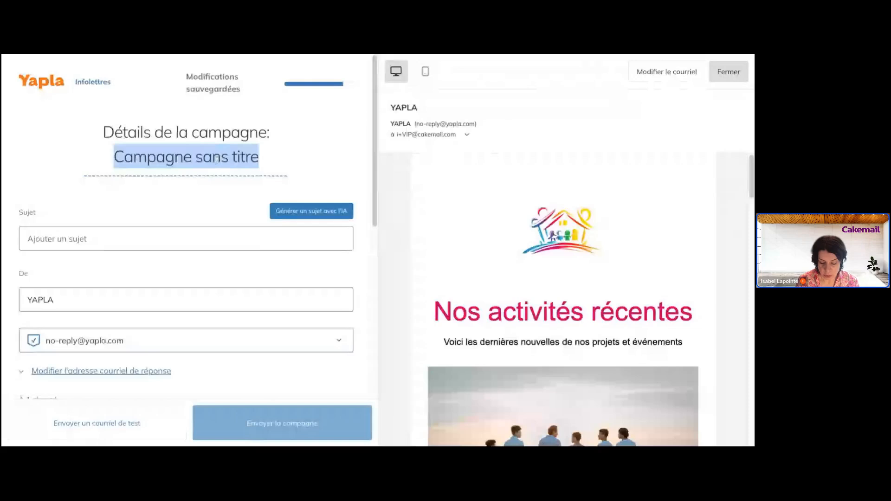
- Type 'Infolettre octobre' as the campaign title
type("Infolettr")
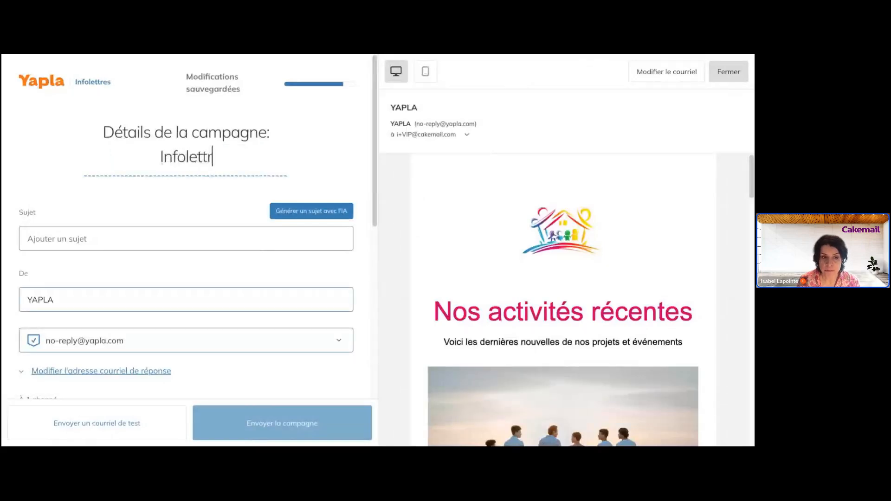
type("e octobre")
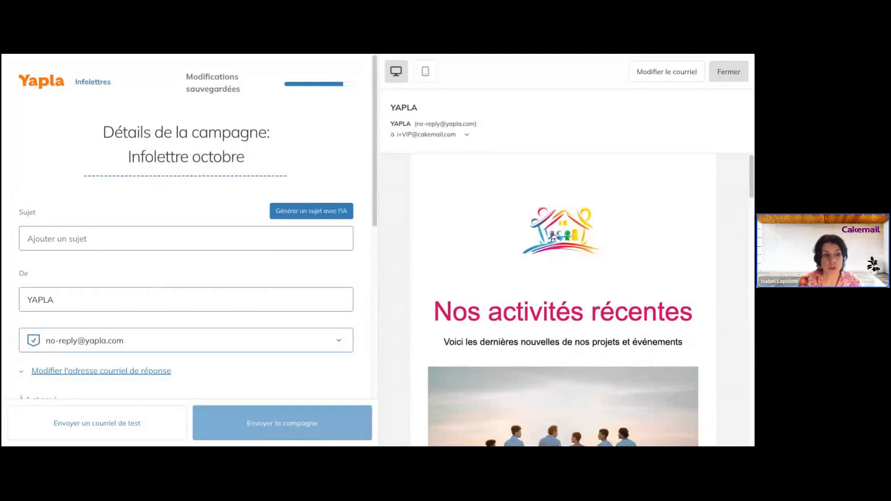
left_click(195, 232)
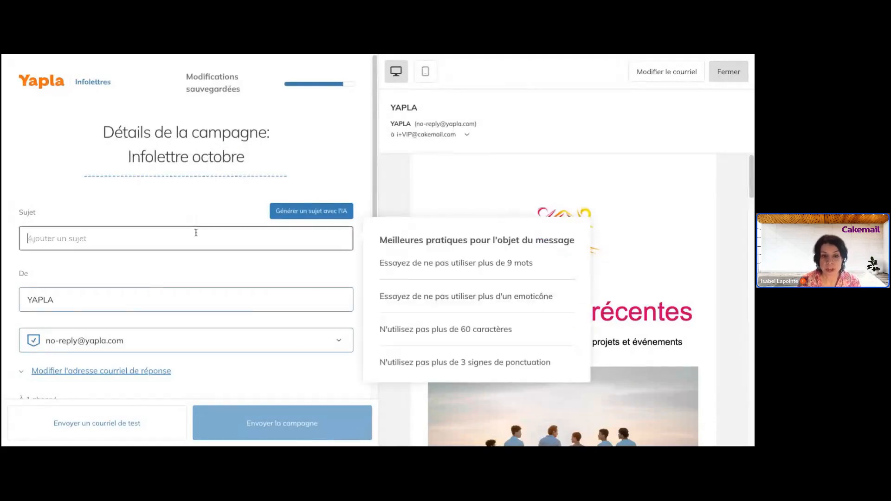
- Use the second AI-suggested subject, replacing its colon after 'excitantes' with 'et'
left_click(312, 211)
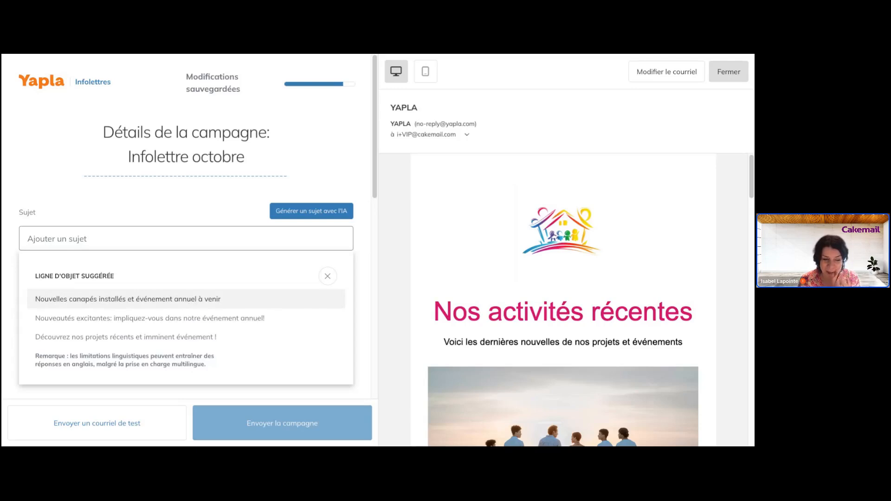
left_click(182, 319)
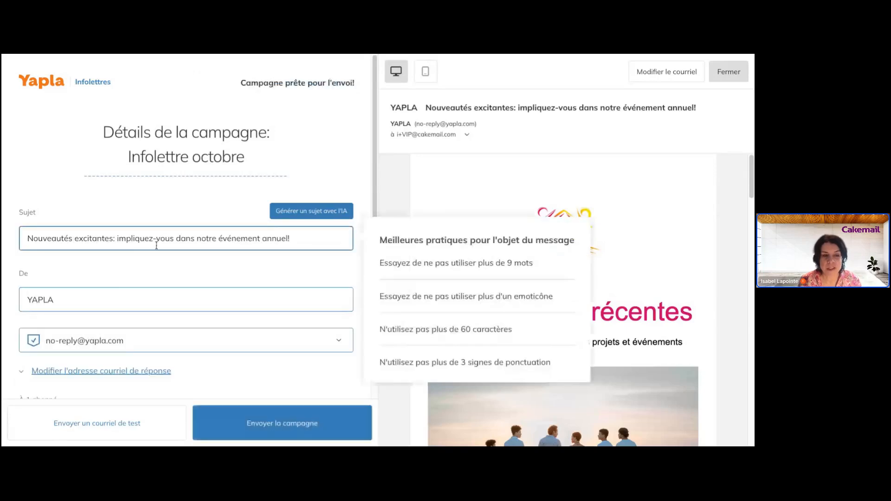
left_click(115, 238)
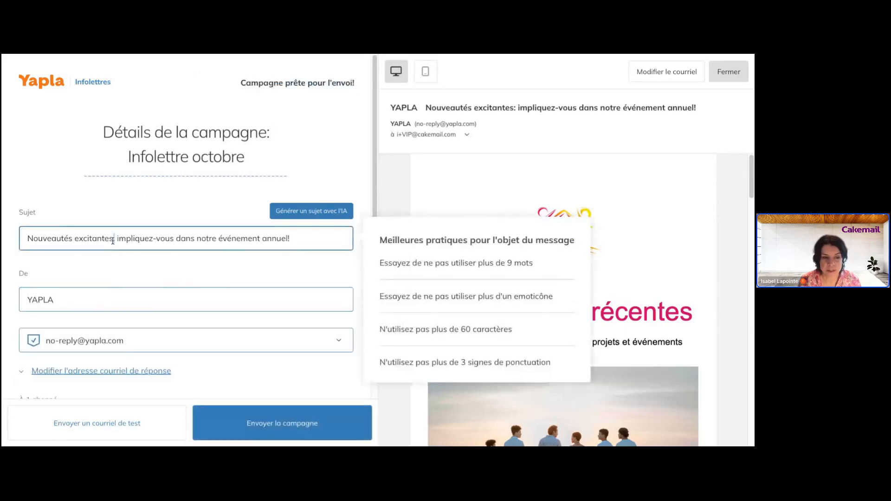
key("BackSpace")
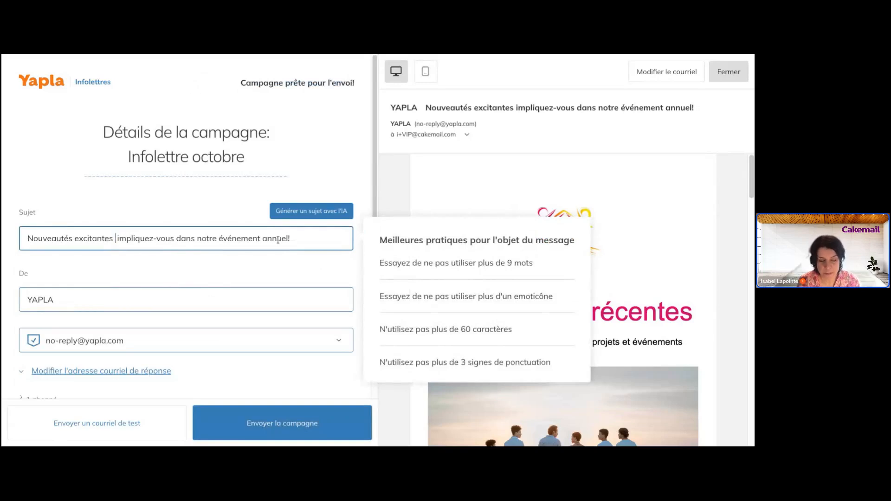
type("et")
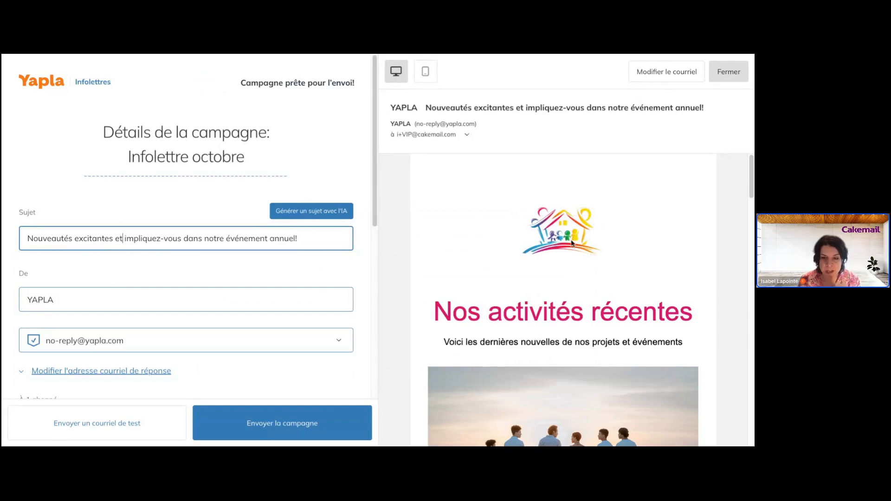
scroll(571, 241, "down", 3)
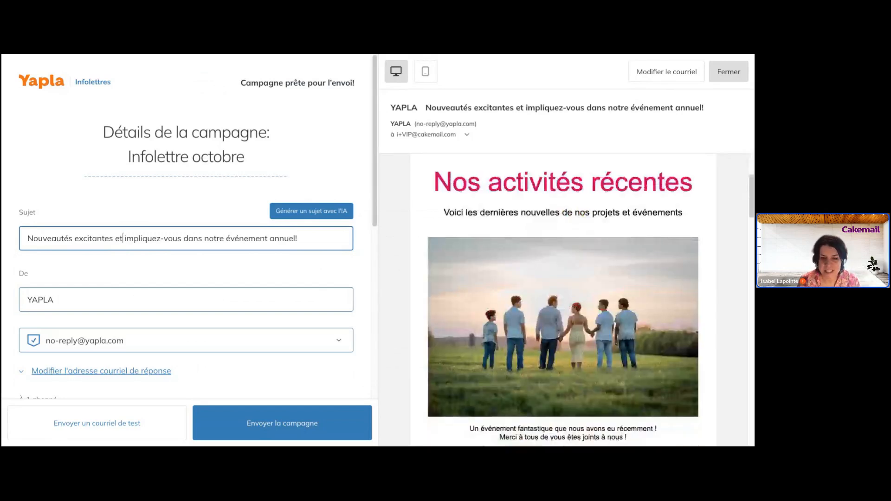
scroll(563, 301, "down", 2)
scroll(563, 301, "down", 3)
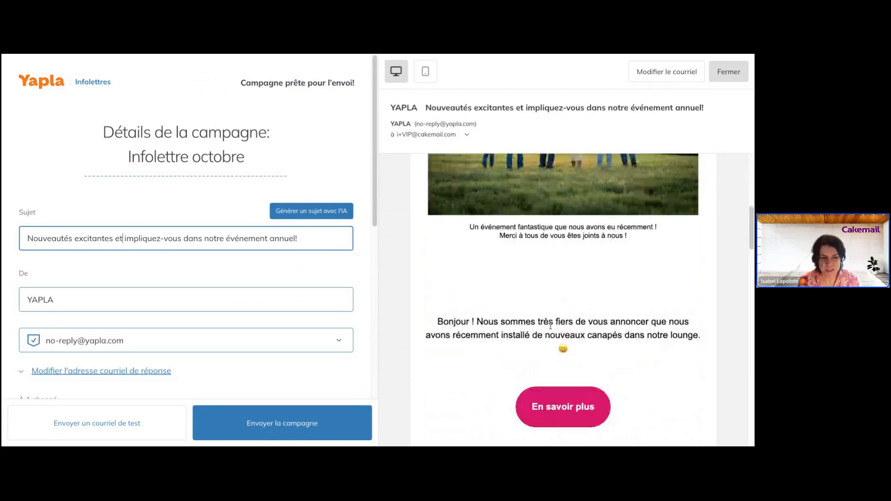
scroll(626, 331, "down", 1)
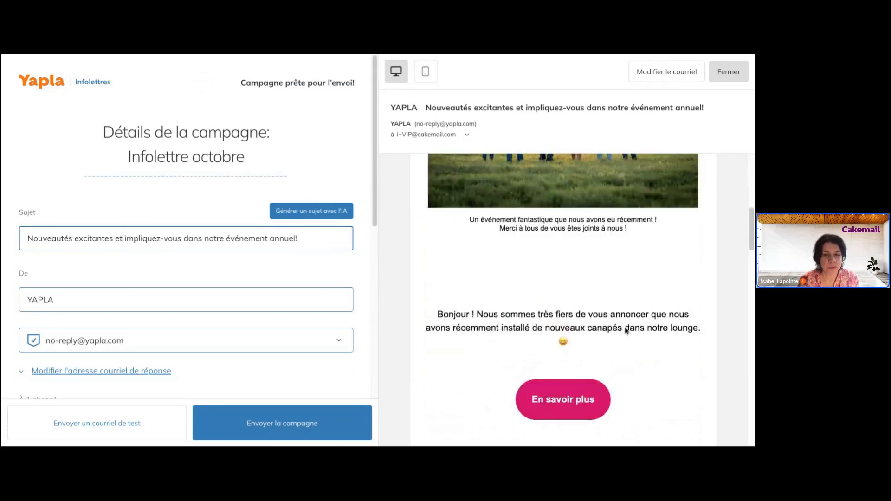
scroll(626, 330, "down", 10)
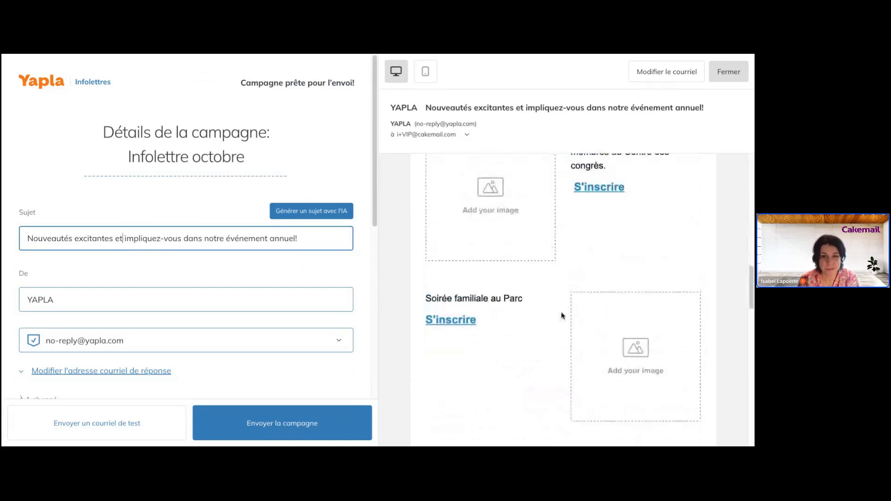
scroll(562, 315, "down", 5)
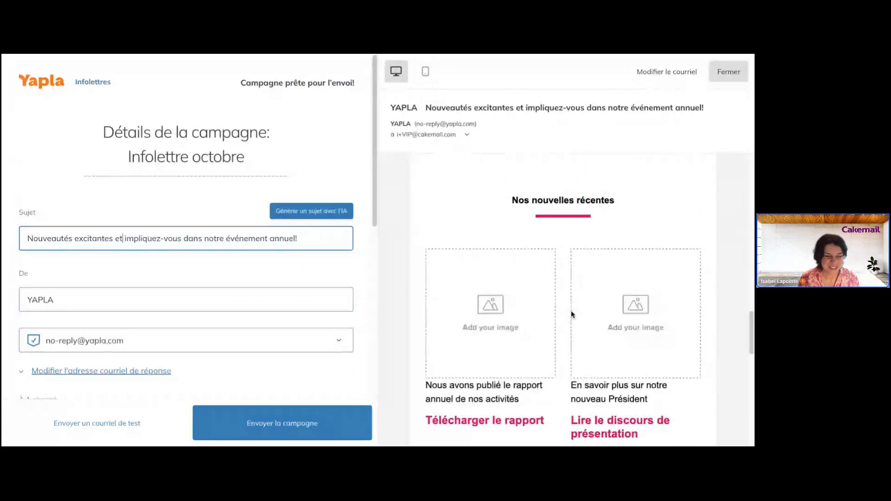
left_click(80, 296)
double_click(81, 296)
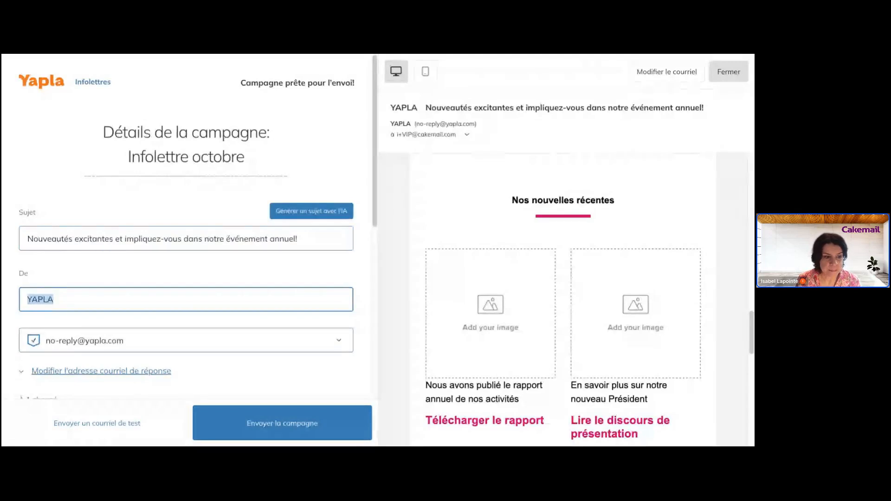
- Set the sender name to a first name plus 'pour la Maison des familles', leaving the sender address unchanged
scroll(186, 251, "down", 2)
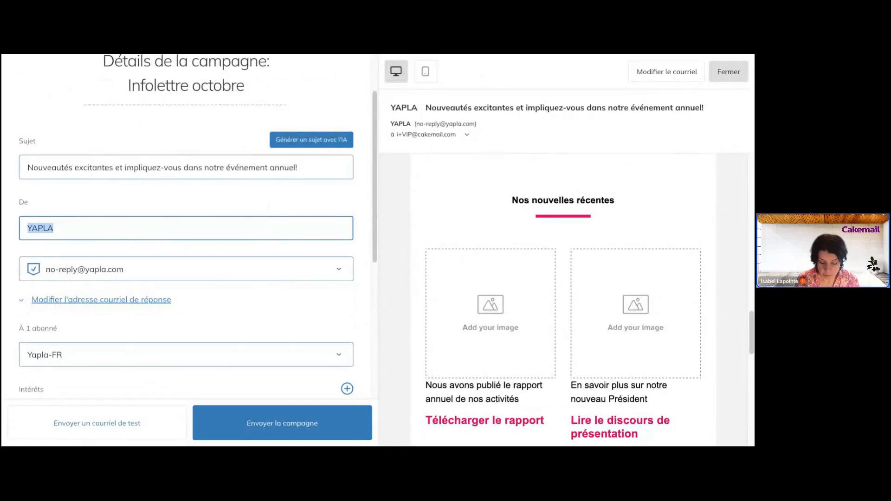
type("Isabel pour la")
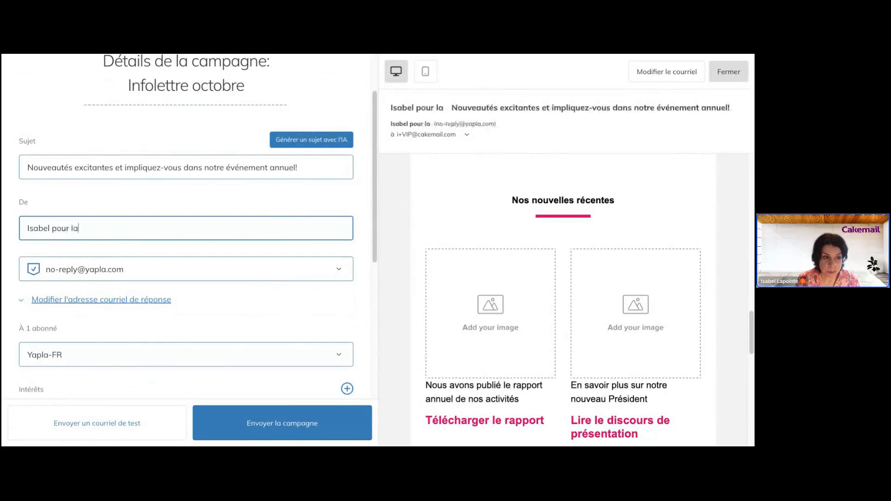
type(" Maiso")
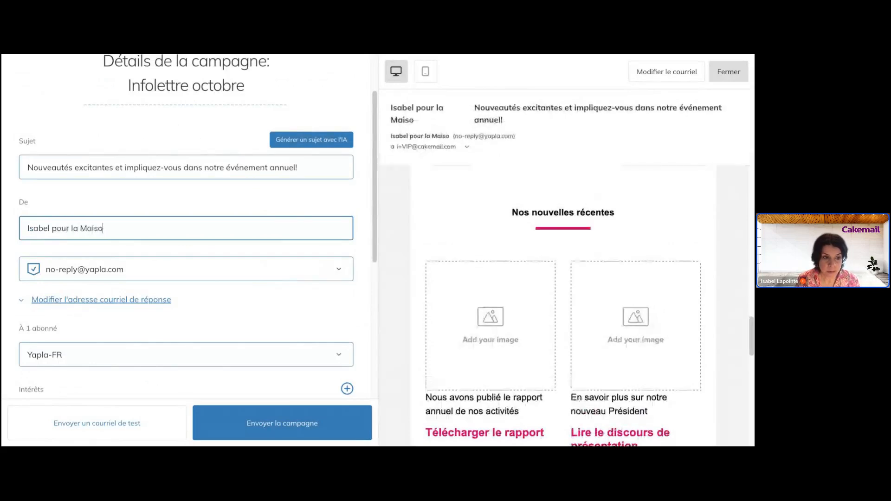
type("n ds familles")
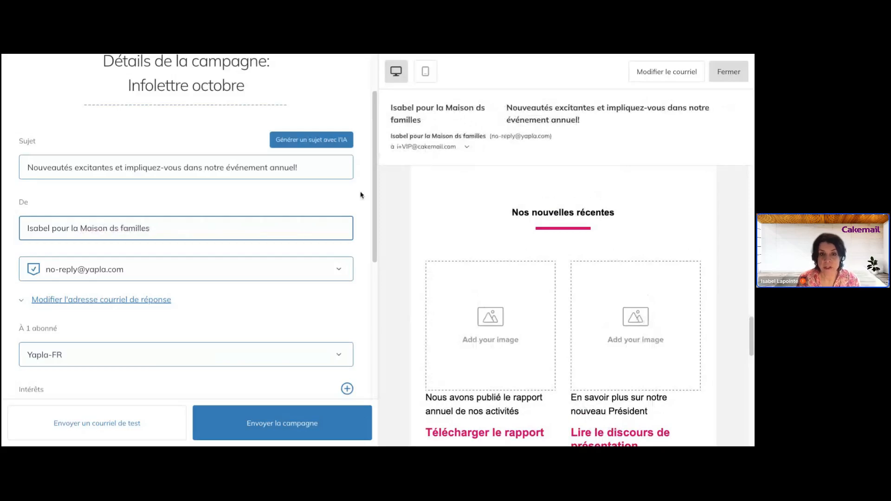
left_click(115, 228)
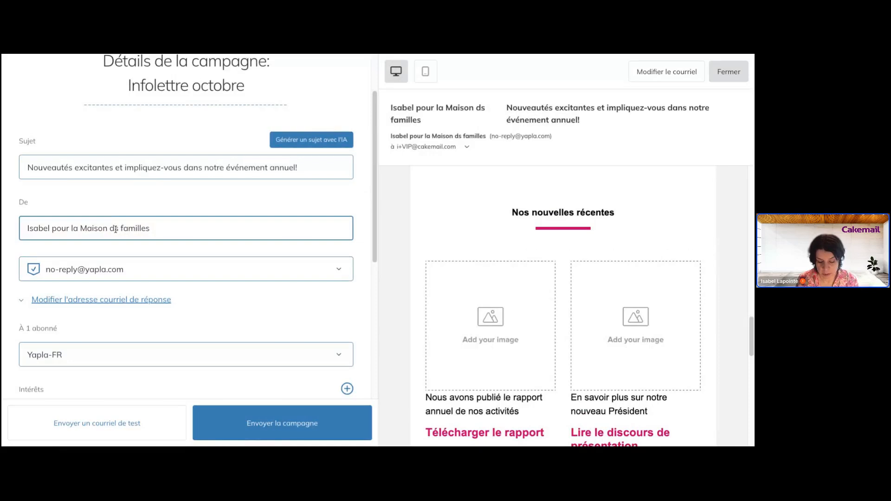
type("e")
left_click(186, 270)
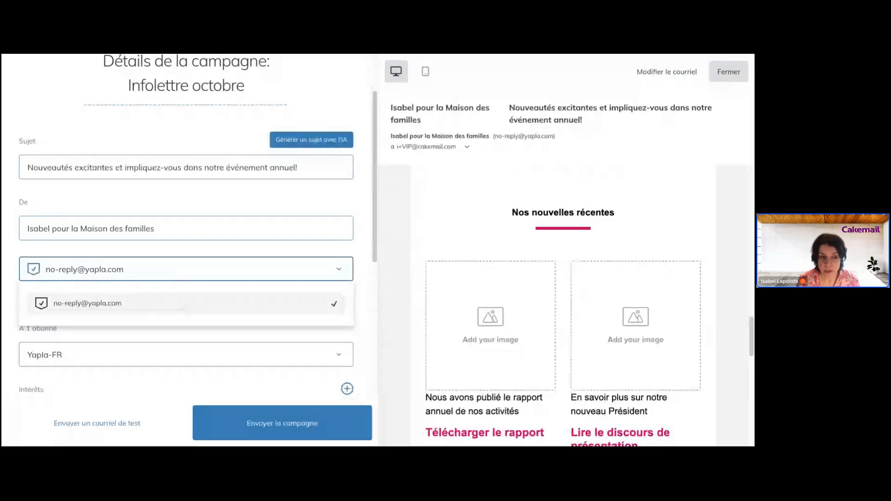
left_click(273, 255)
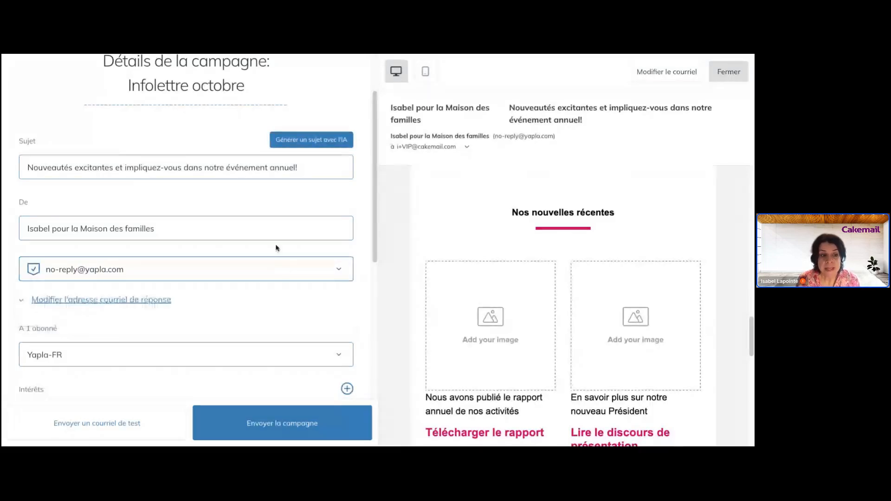
left_click(135, 301)
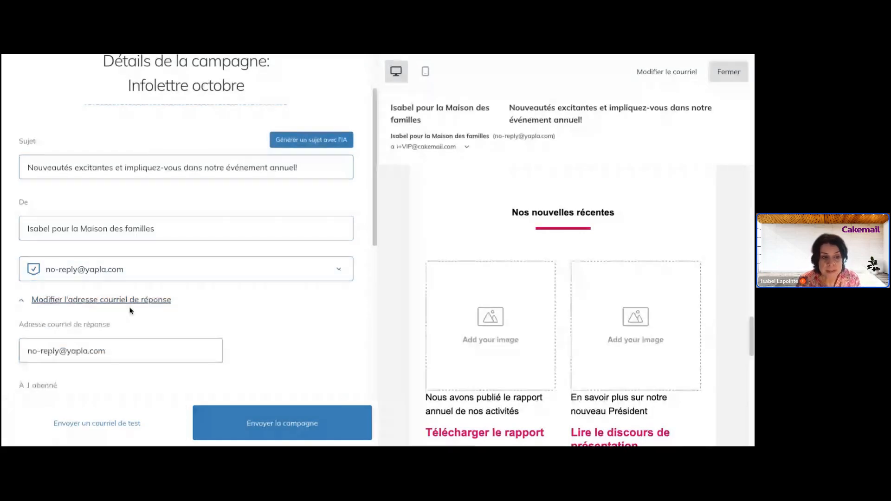
triple_click(89, 350)
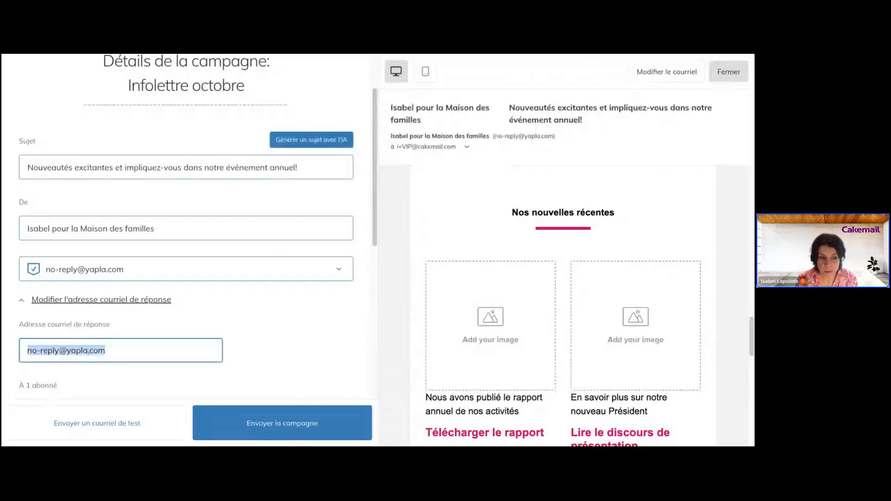
key("BackSpace")
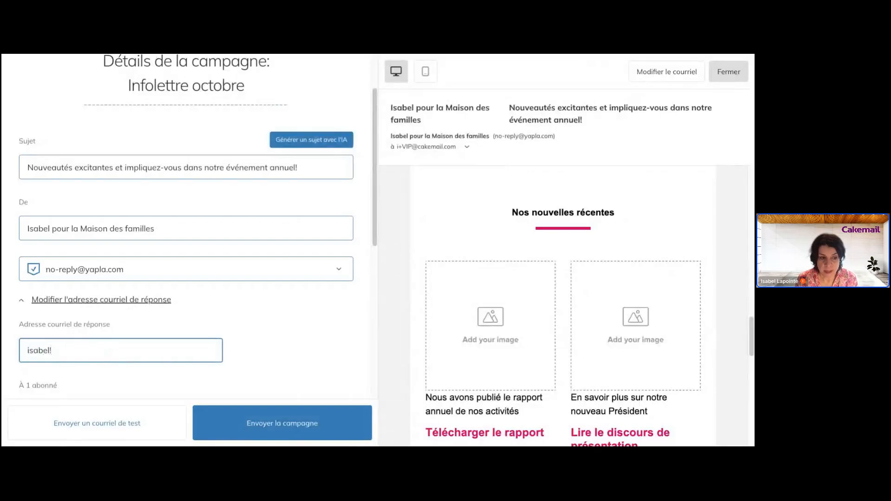
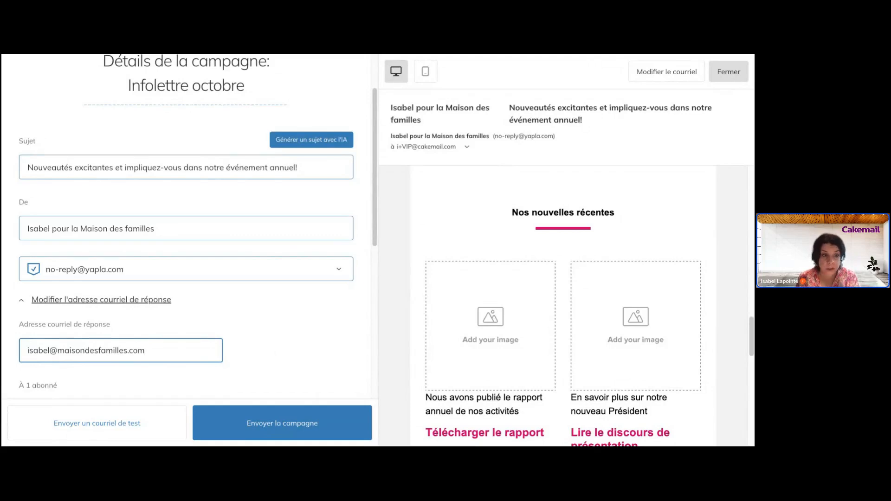
left_click(271, 350)
scroll(186, 232, "up", 1)
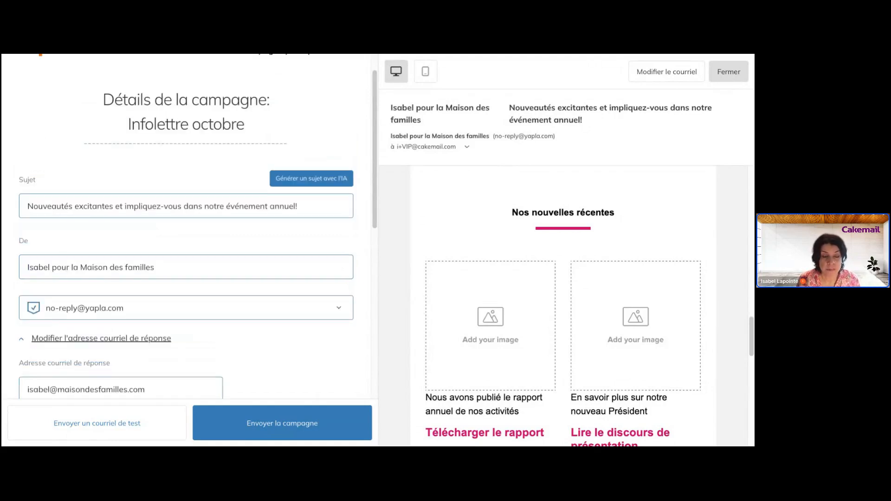
scroll(288, 168, "up", 1)
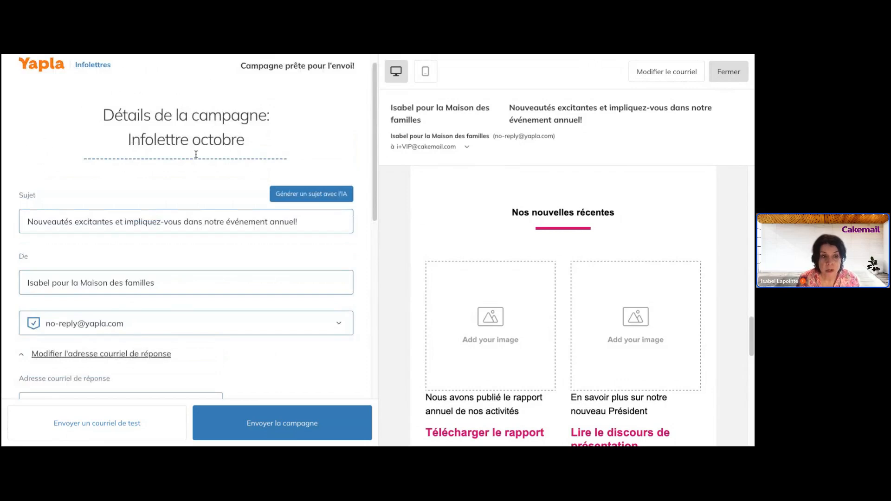
left_click(185, 220)
scroll(185, 221, "down", 1)
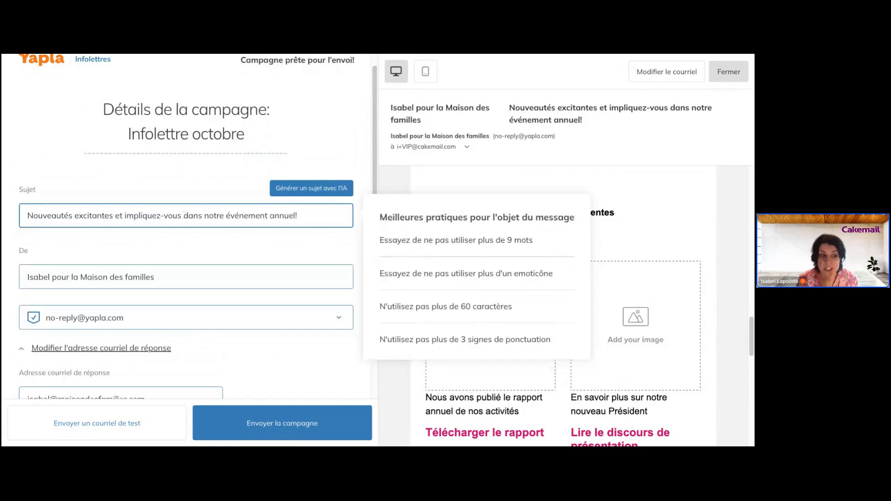
scroll(115, 226, "down", 2)
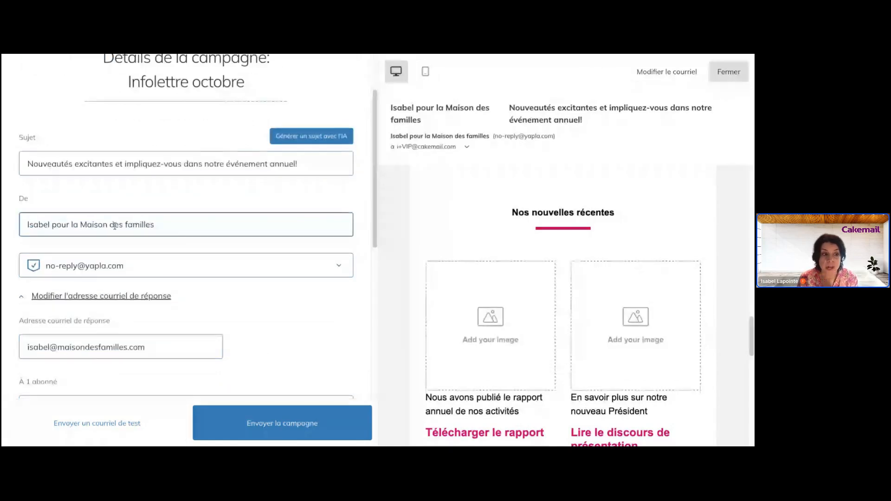
scroll(176, 224, "down", 4)
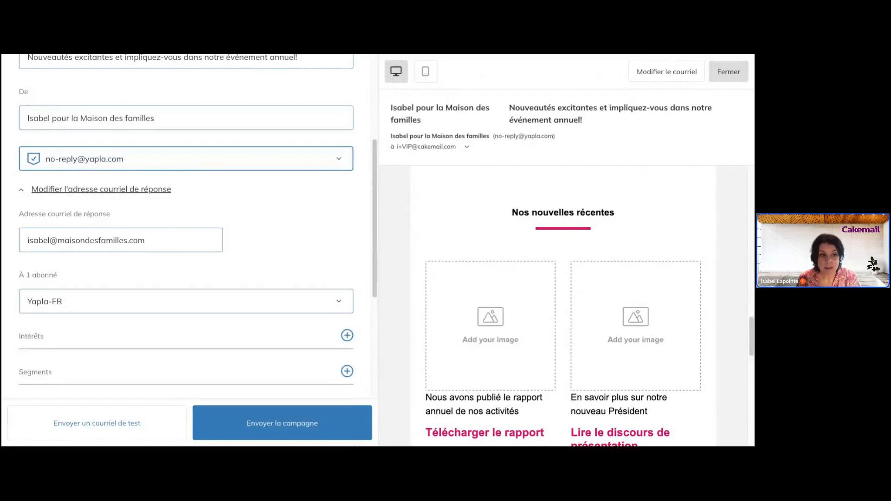
left_click(191, 245)
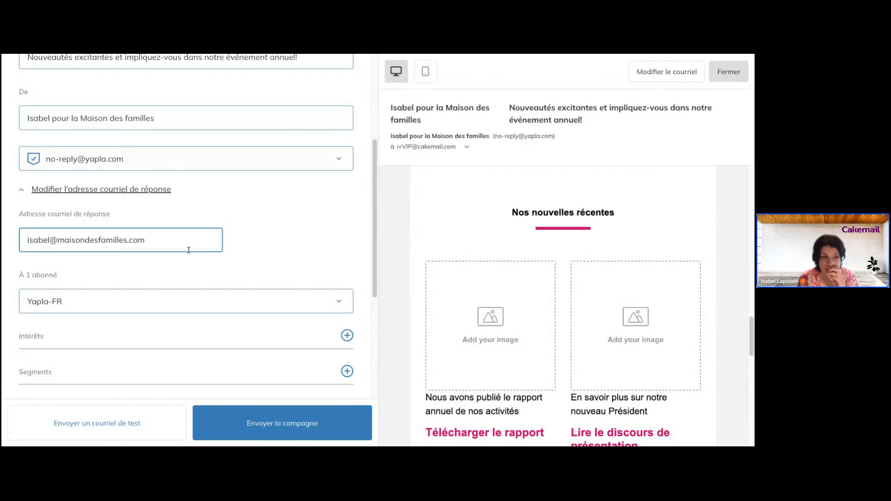
triple_click(133, 239)
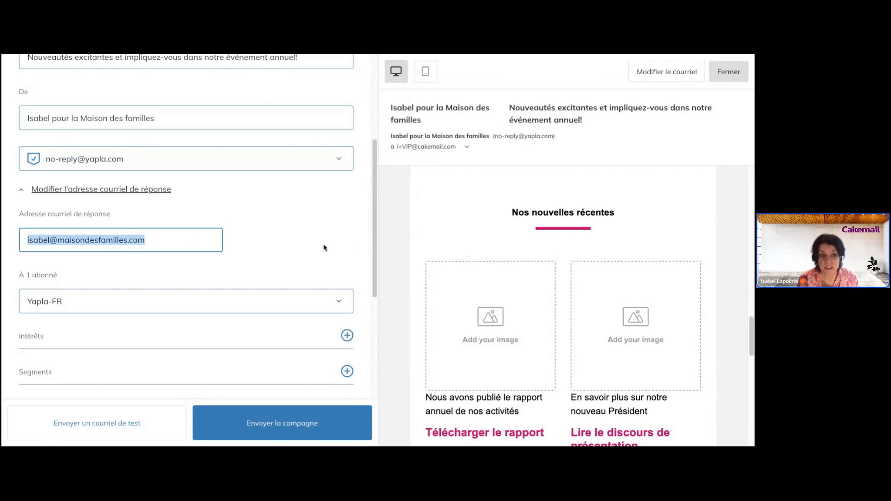
scroll(324, 248, "down", 3)
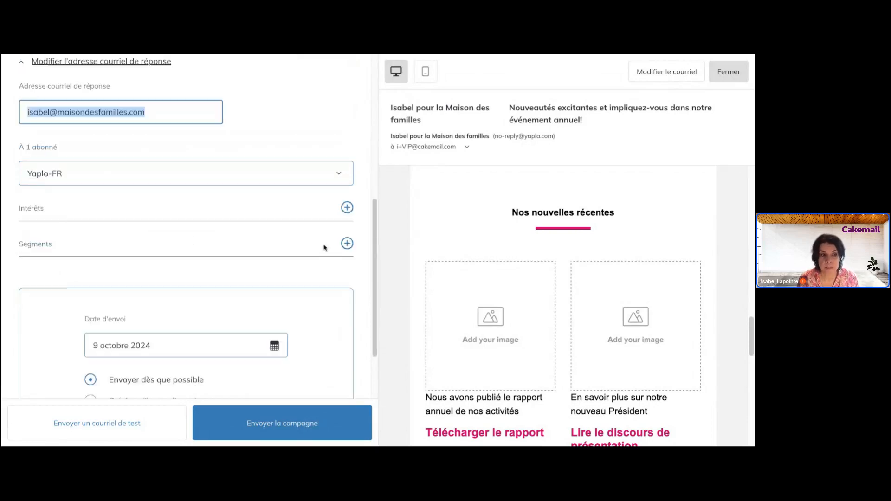
left_click(274, 180)
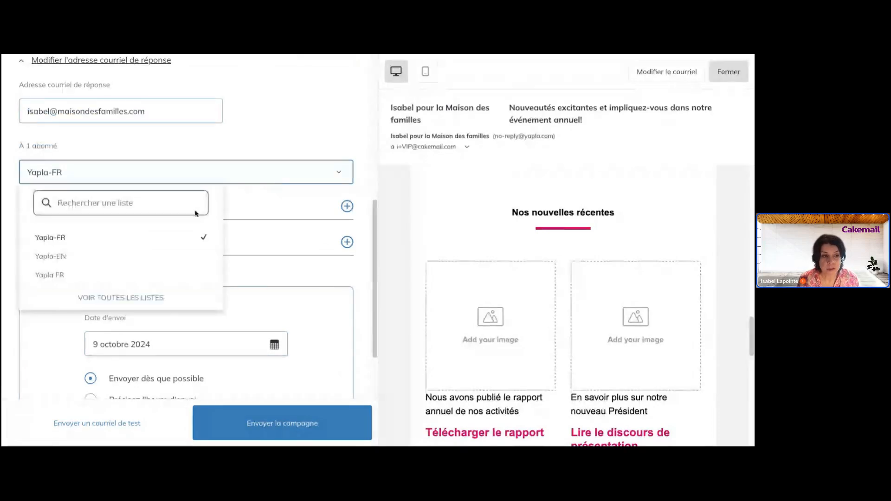
left_click(134, 276)
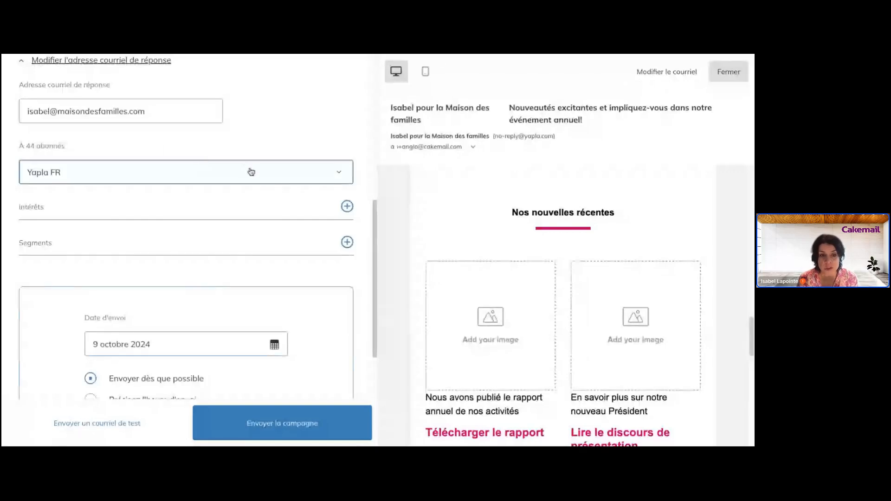
scroll(251, 172, "down", 2)
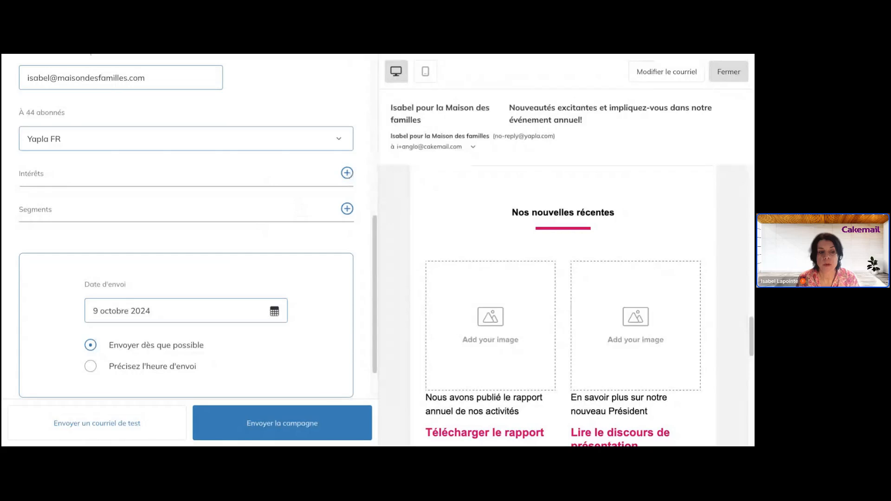
scroll(186, 232, "down", 2)
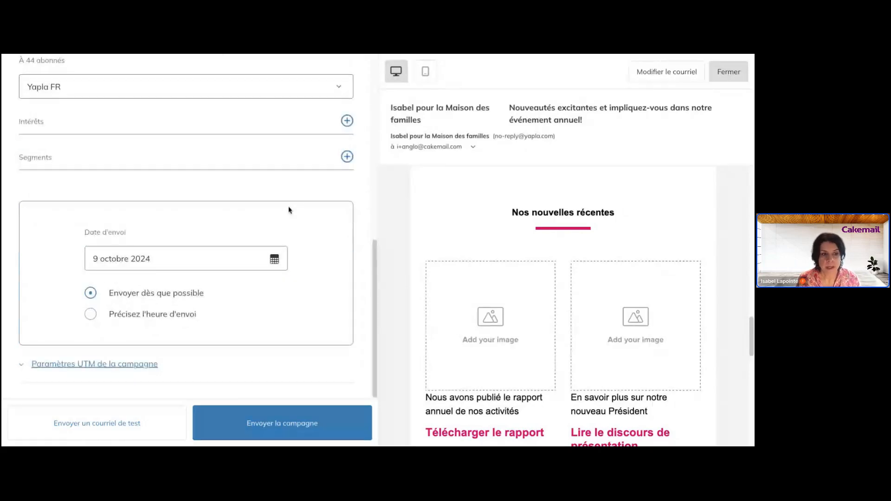
- Set a specified send time of 11 octobre 2024 at 11 AM
left_click(185, 313)
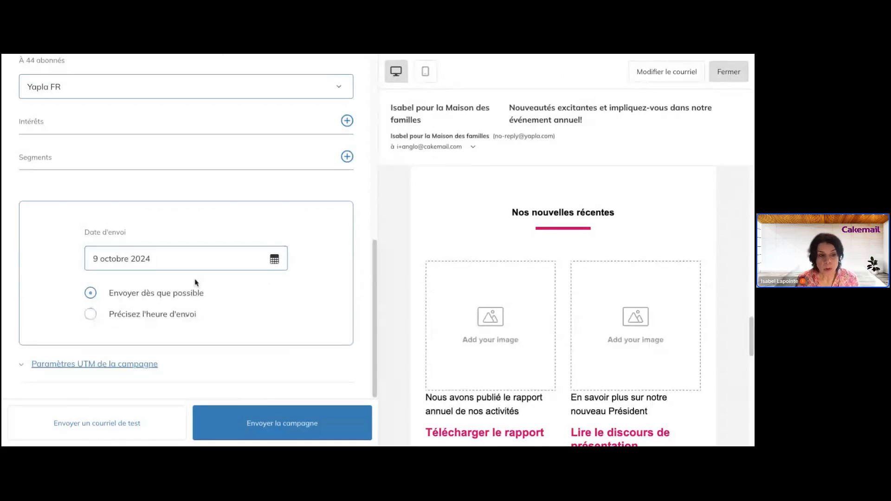
left_click(254, 260)
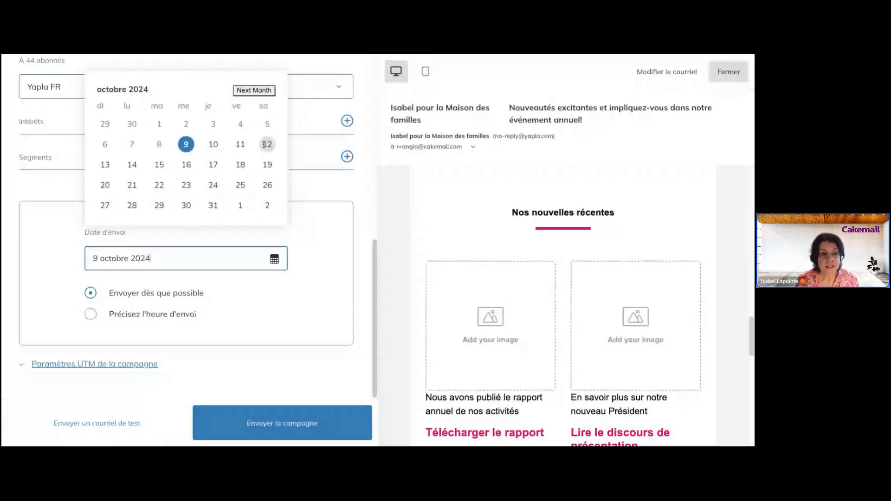
left_click(240, 145)
left_click(142, 315)
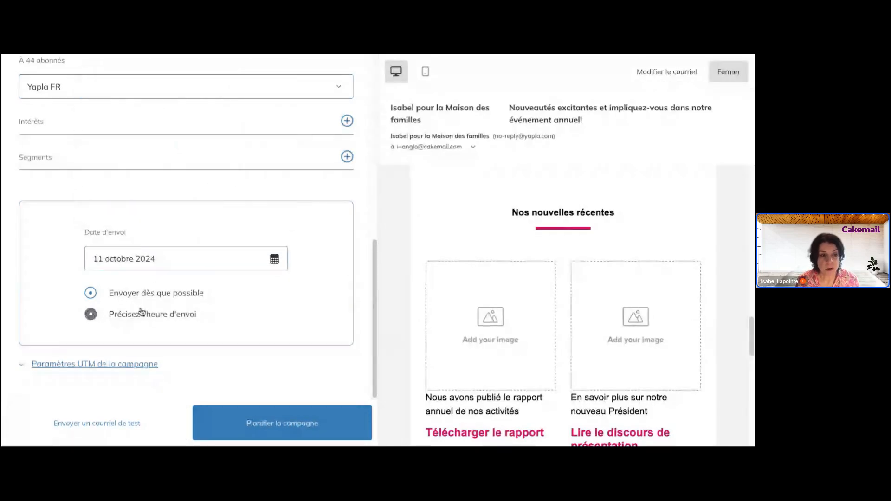
scroll(144, 319, "down", 2)
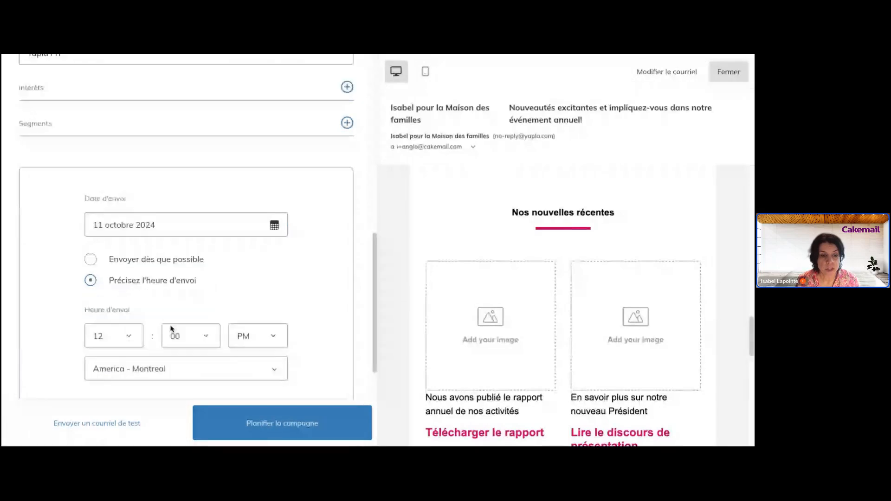
left_click(111, 276)
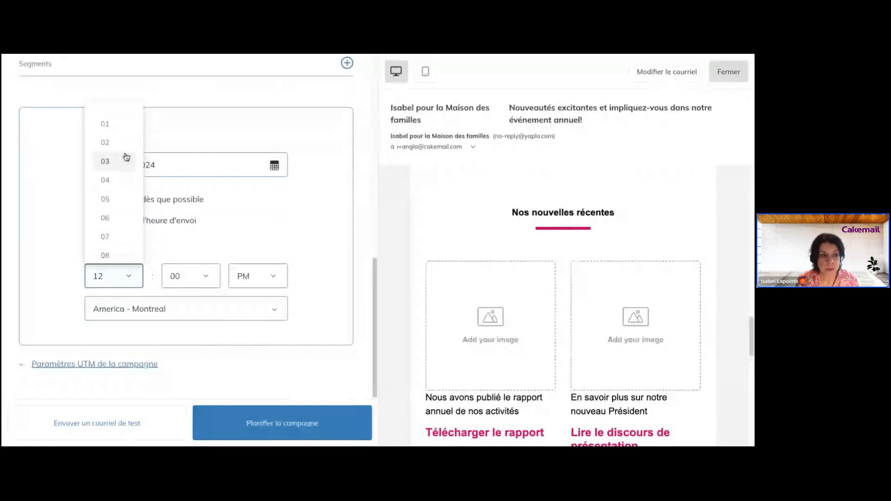
scroll(125, 246, "down", 3)
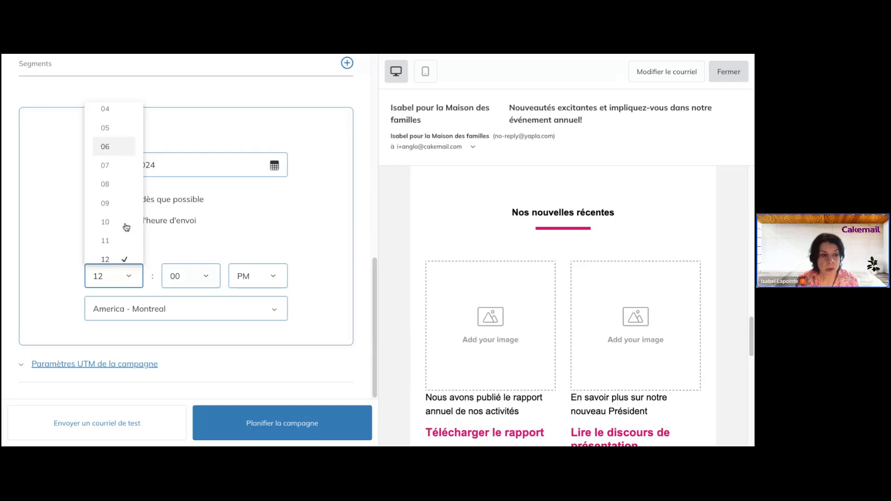
left_click(119, 224)
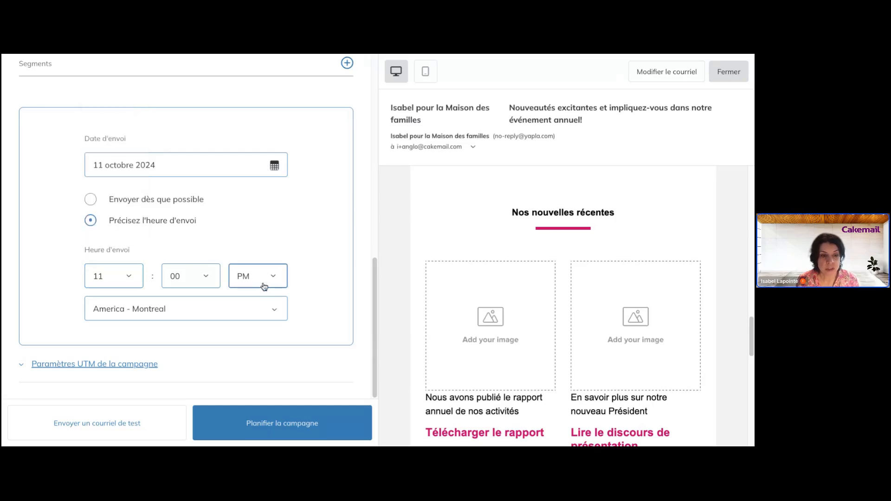
left_click(261, 281)
left_click(262, 309)
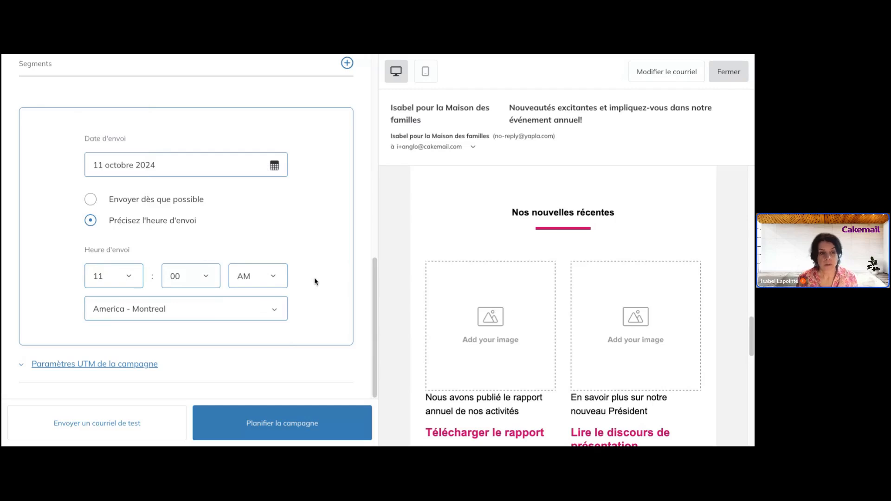
- Schedule 'Infolettre octobre' with Planifier la campagne and close the confirmation
left_click(249, 425)
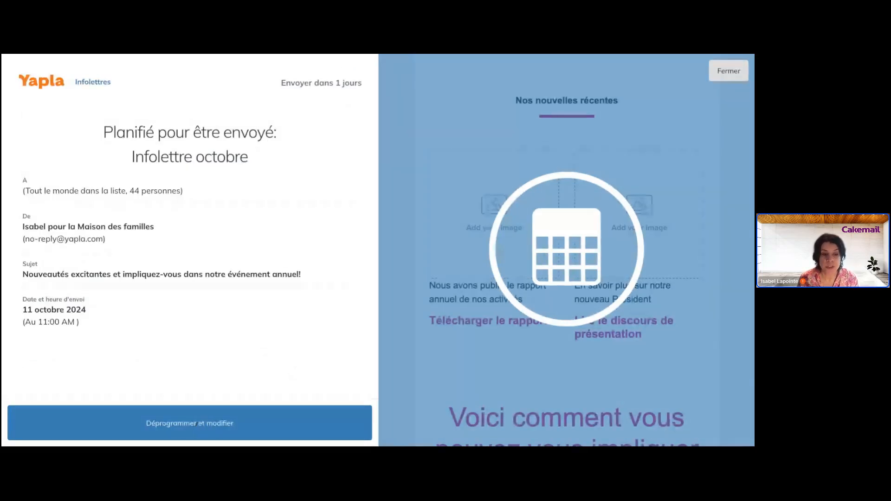
left_click(740, 74)
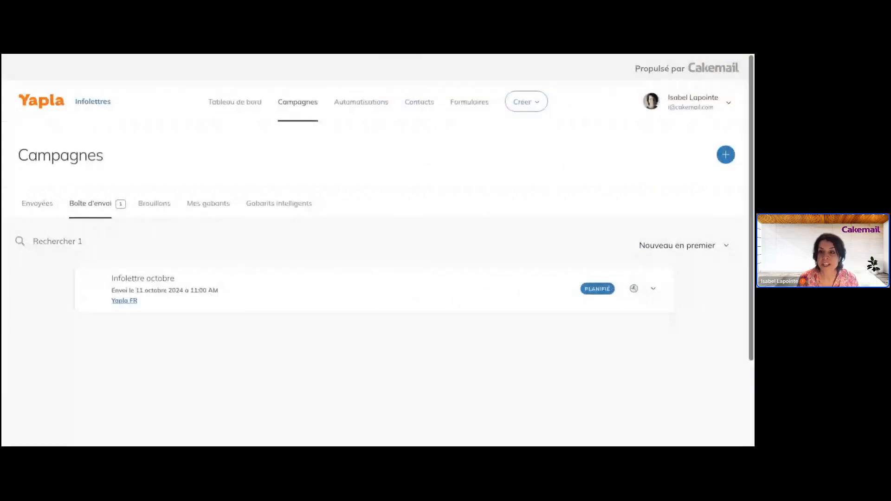
left_click(729, 107)
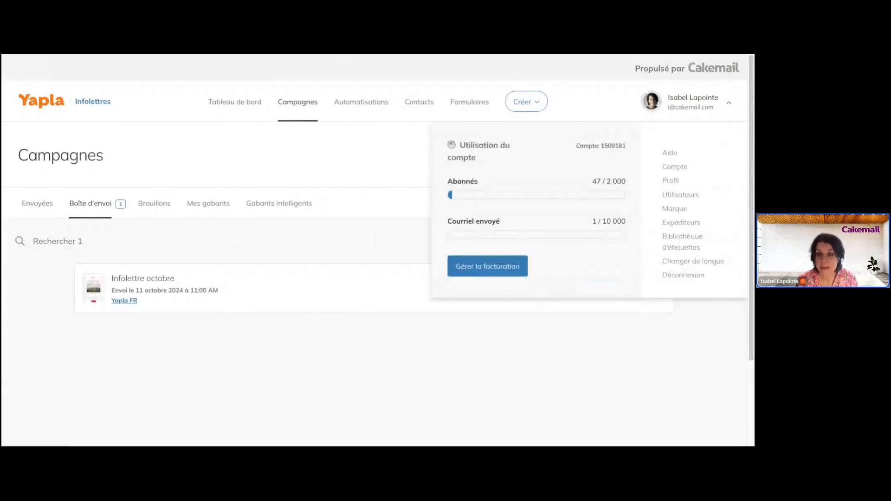
- Open the Marque brand settings and check the logo list without changing it
left_click(688, 210)
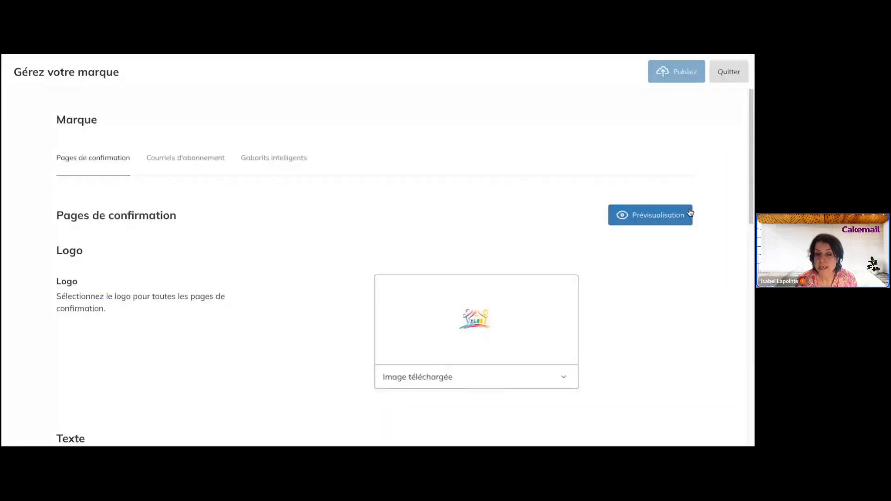
scroll(488, 201, "down", 4)
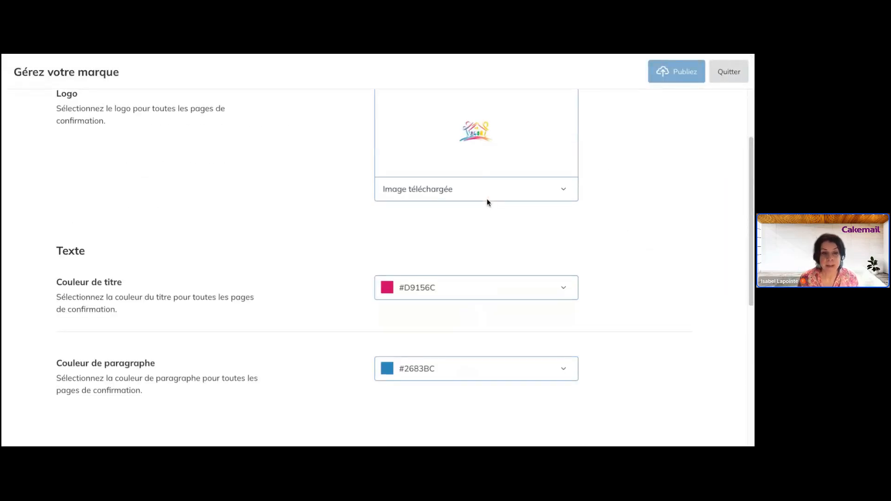
scroll(487, 201, "up", 3)
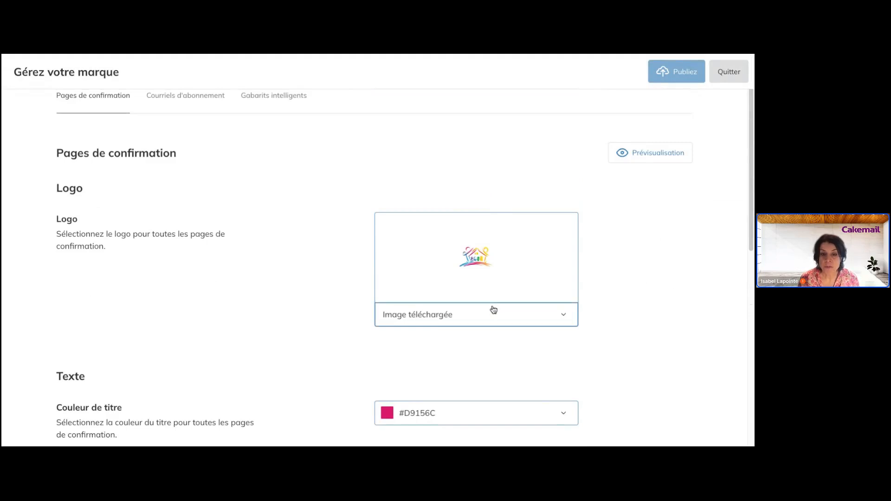
left_click(493, 309)
scroll(507, 280, "down", 1)
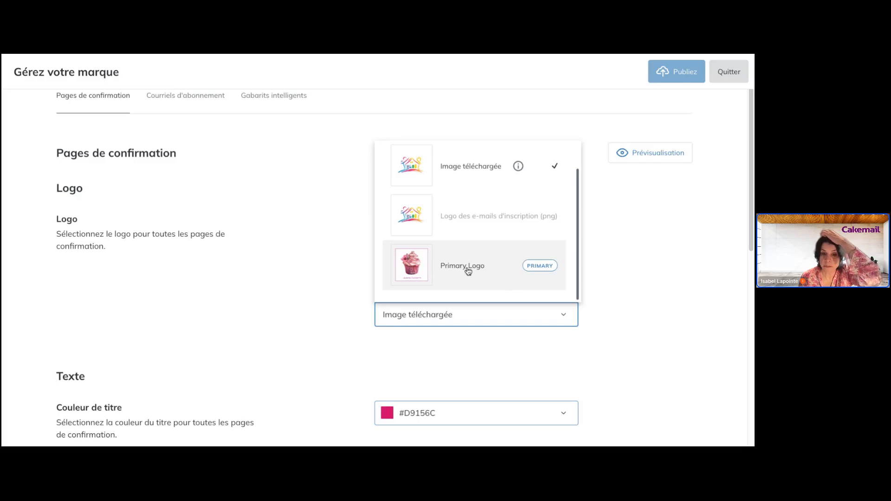
left_click(650, 266)
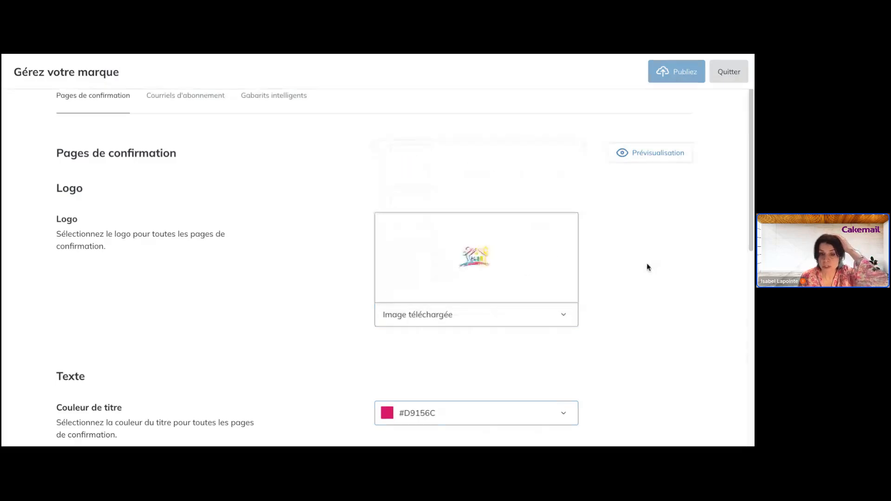
- Preview the confirmation page with the current branding, then close the preview
scroll(559, 281, "down", 4)
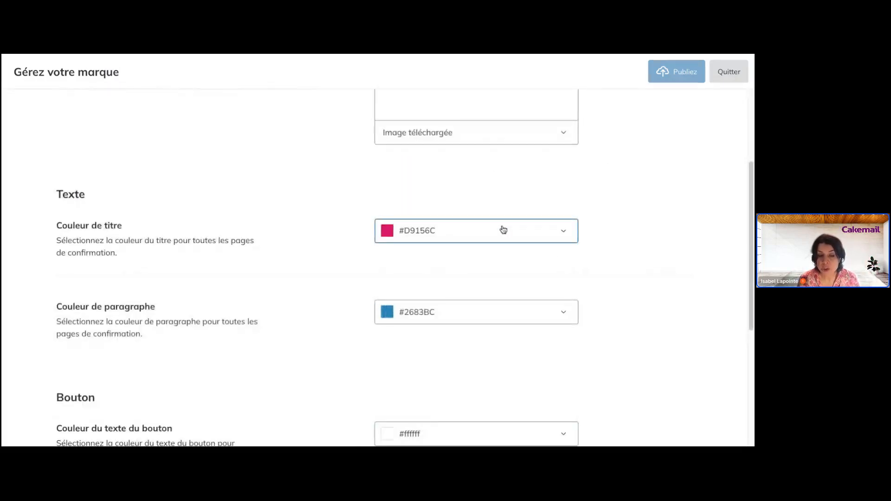
scroll(516, 350, "down", 3)
scroll(516, 351, "up", 9)
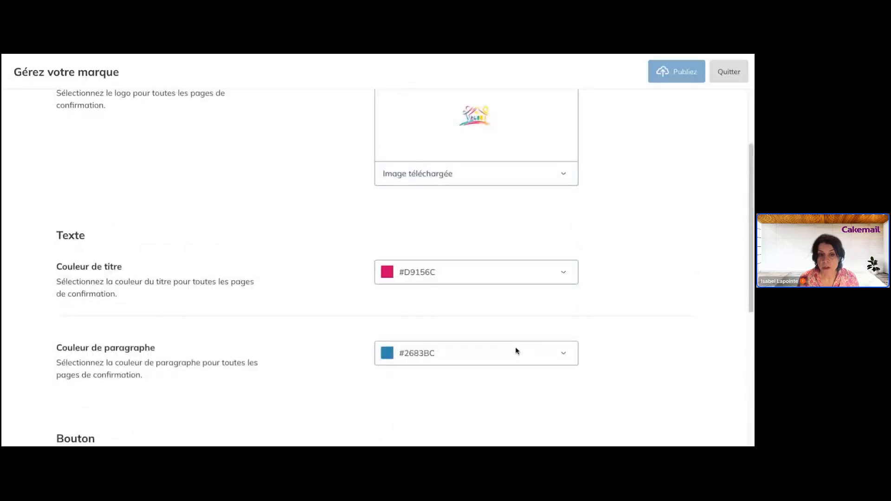
left_click(632, 220)
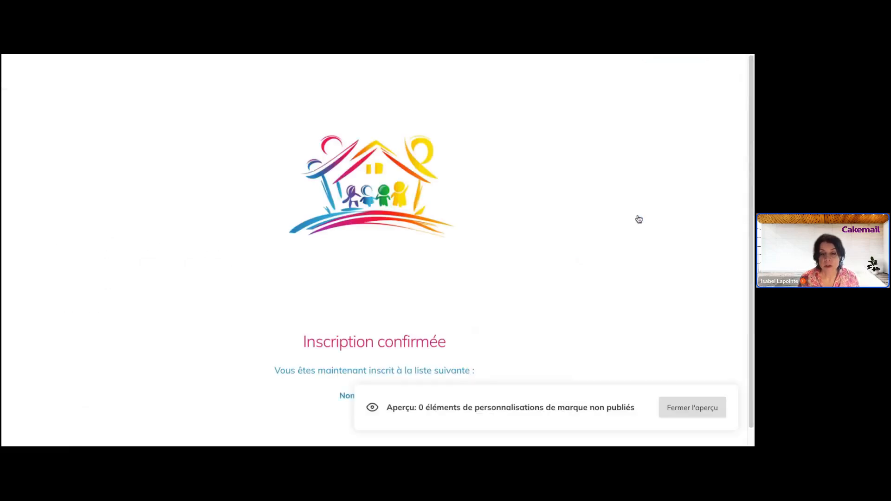
scroll(510, 231, "down", 1)
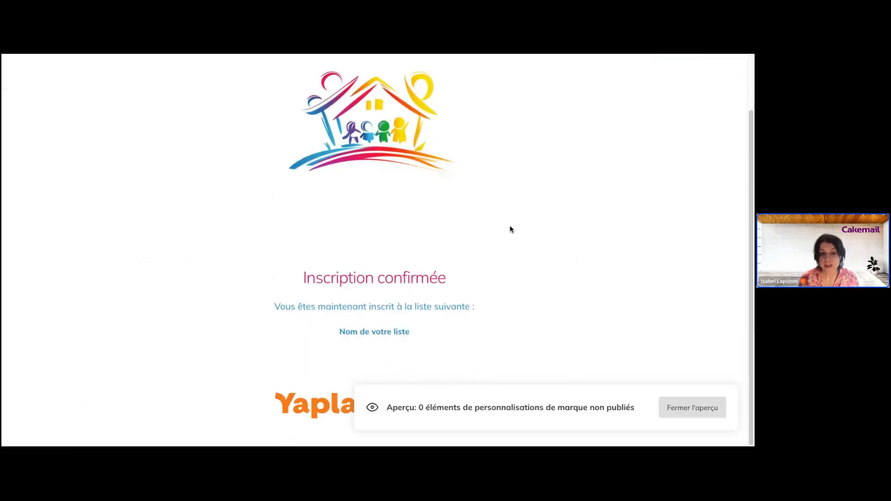
scroll(509, 229, "up", 1)
scroll(398, 251, "down", 1)
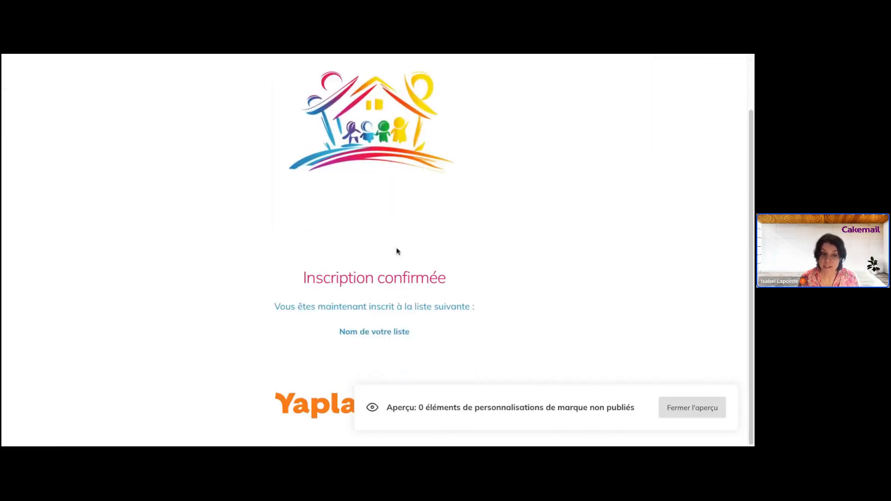
scroll(397, 250, "up", 1)
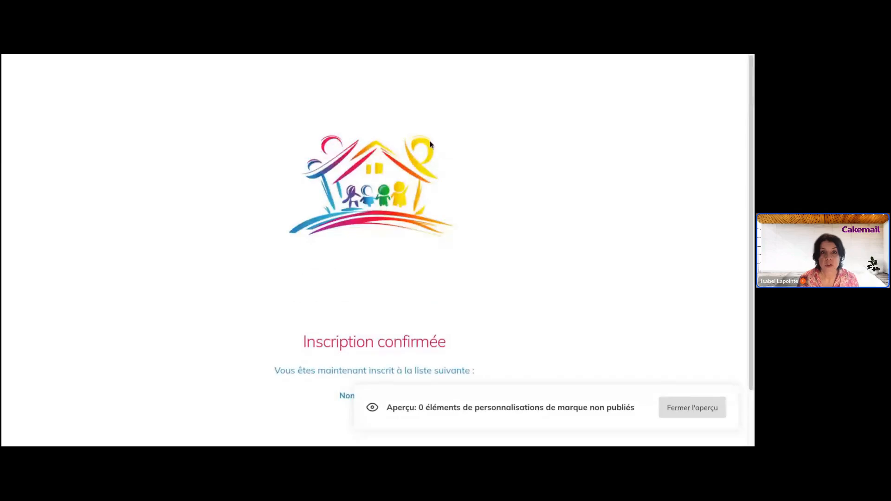
left_click(661, 407)
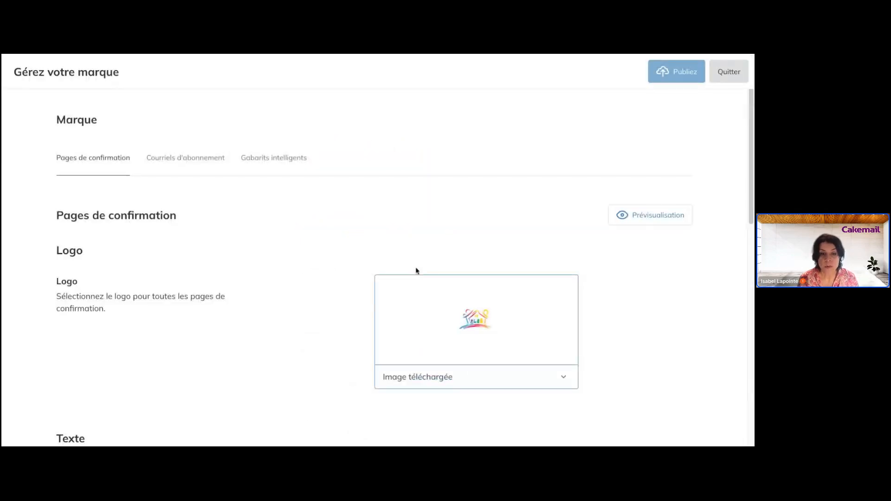
- Show the Gabarits intelligents section with its smart-template logo settings
left_click(278, 167)
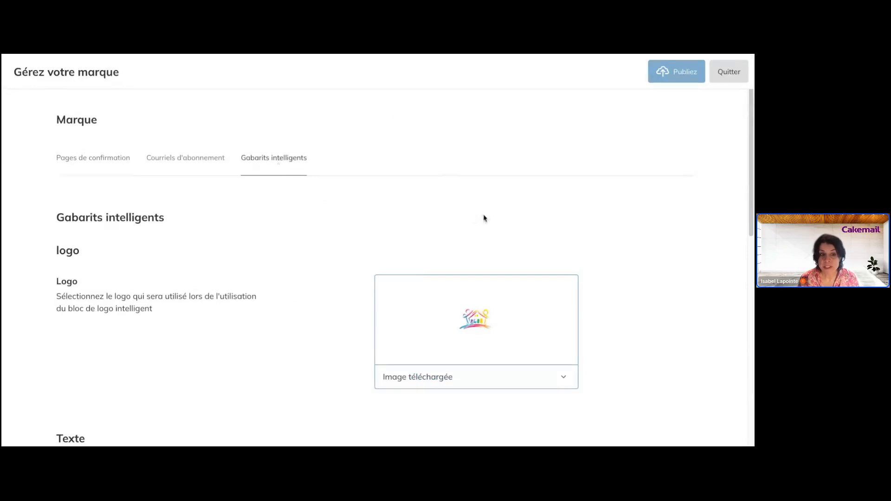
scroll(484, 219, "down", 5)
scroll(484, 218, "up", 5)
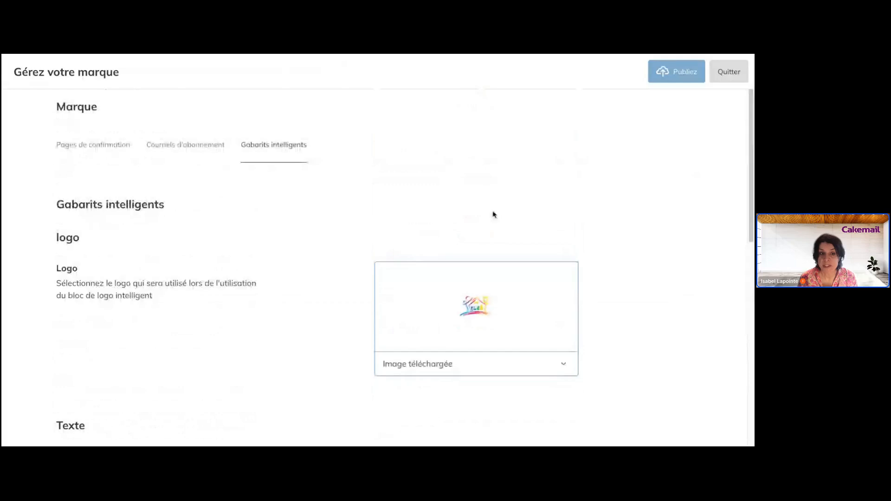
- Close the brand editor with Quitter and go to the Campagnes page
left_click(734, 72)
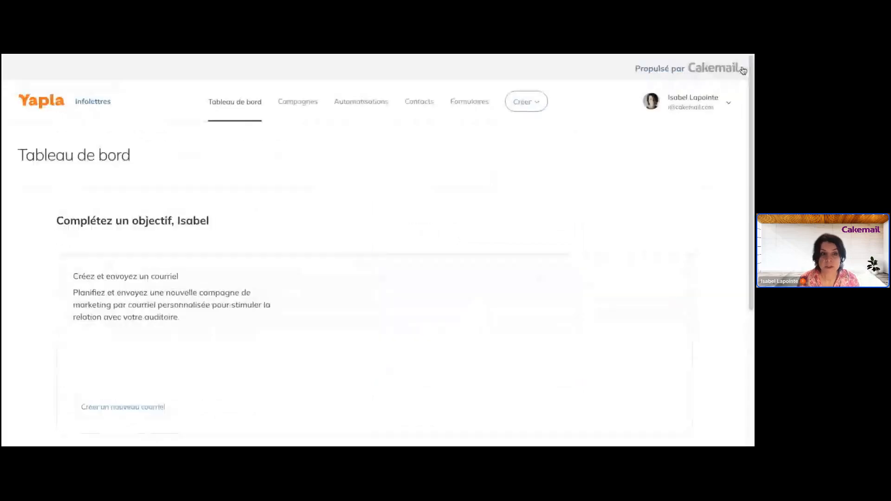
mouse_move(304, 105)
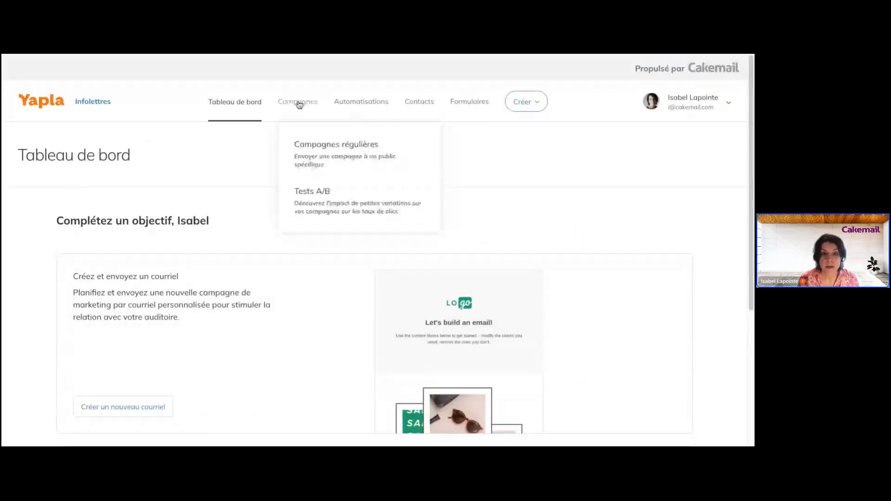
left_click(291, 103)
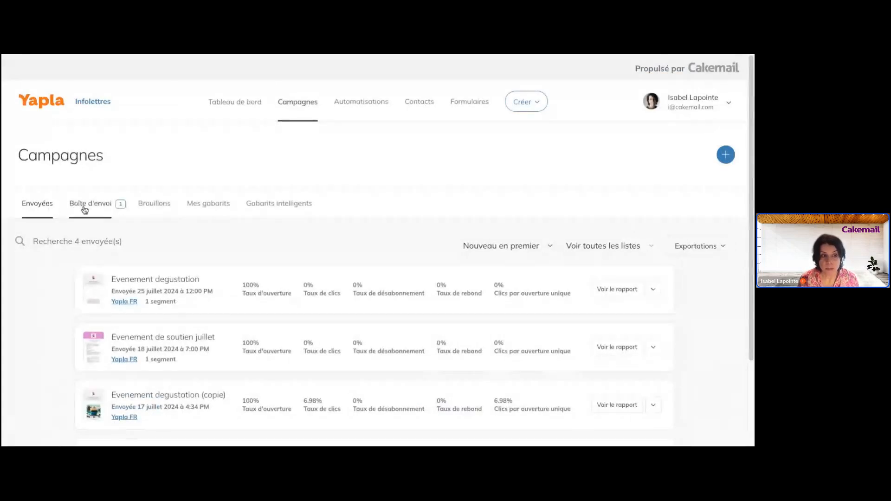
- Browse Mes gabarits and the 14 Gabarits intelligents, then show the Créer options
left_click(206, 209)
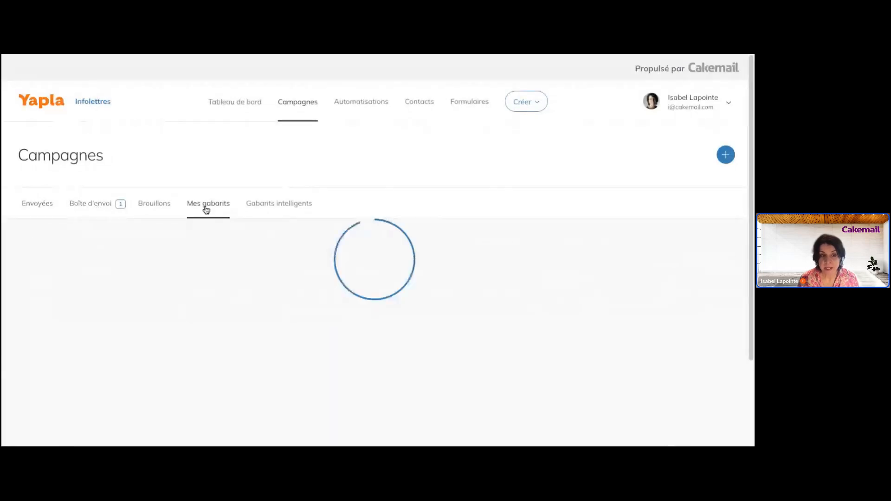
scroll(432, 265, "down", 4)
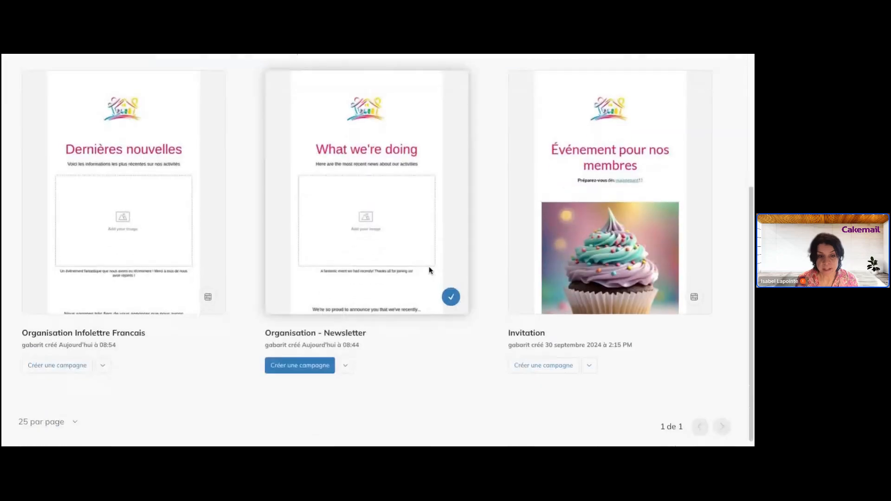
scroll(430, 270, "up", 3)
scroll(430, 270, "up", 2)
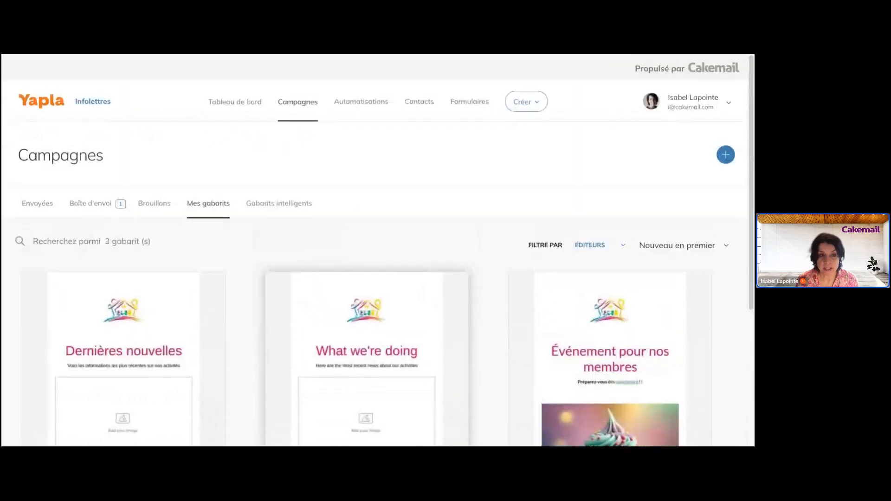
left_click(258, 211)
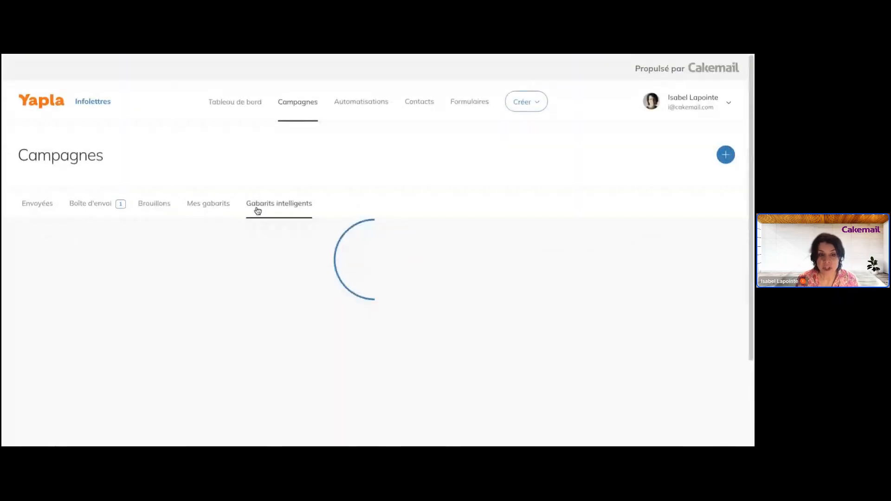
scroll(546, 273, "down", 5)
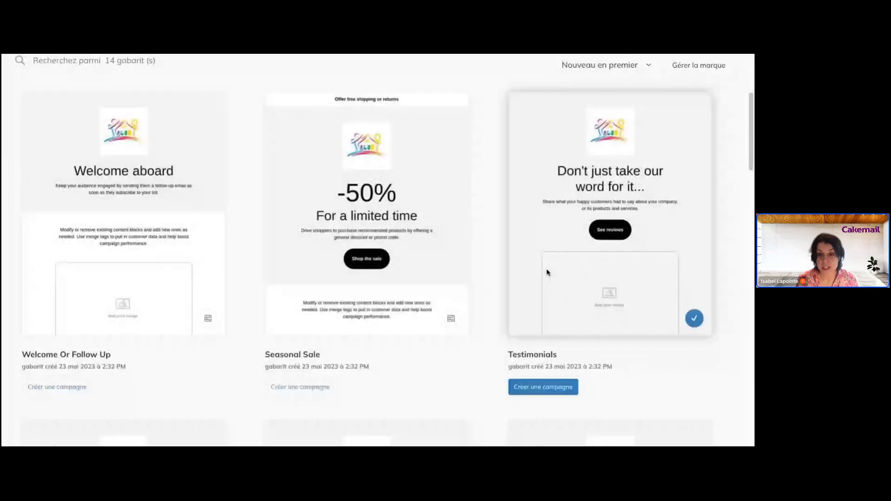
scroll(70, 241, "up", 5)
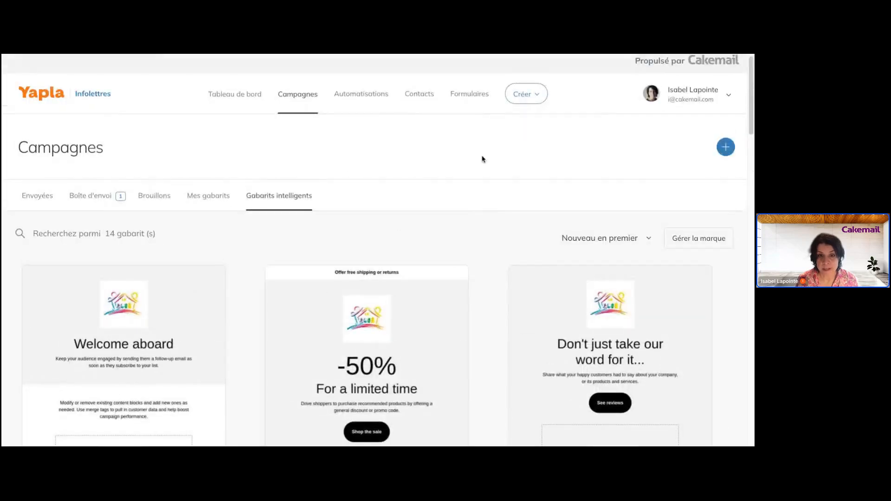
left_click(519, 101)
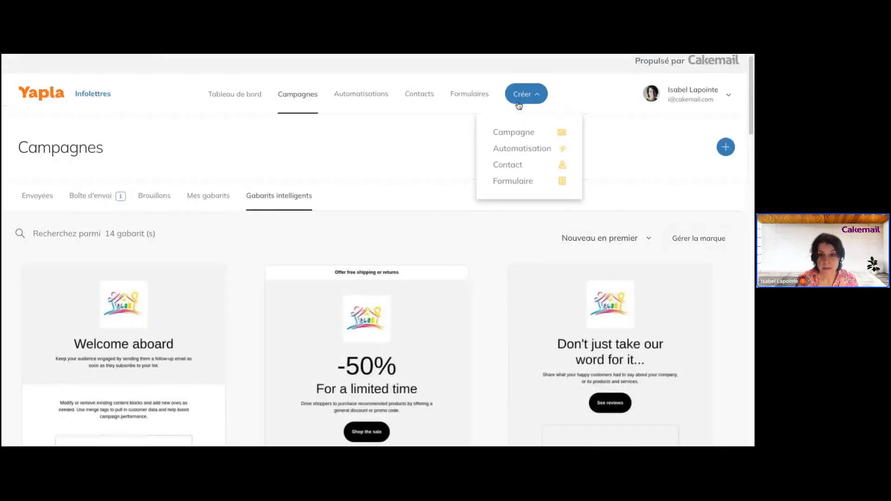
- Create a new campaign, open its email, and browse the Changer le gabarit choices
left_click(516, 133)
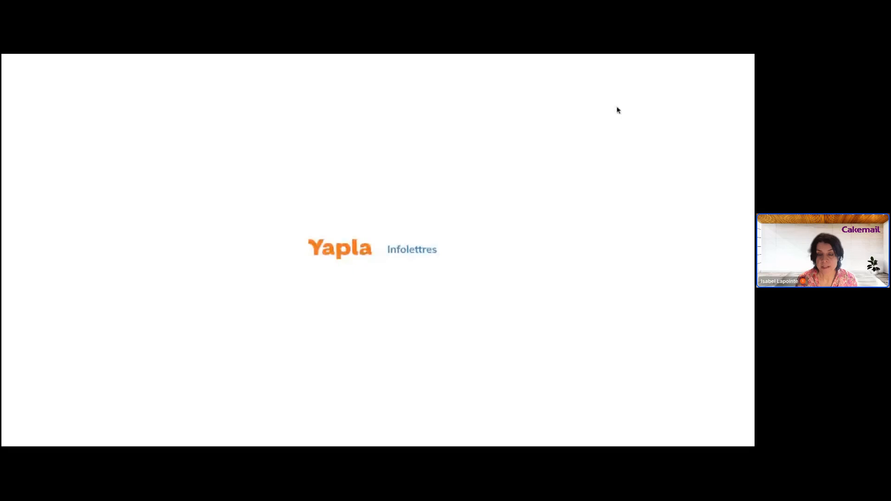
left_click(667, 73)
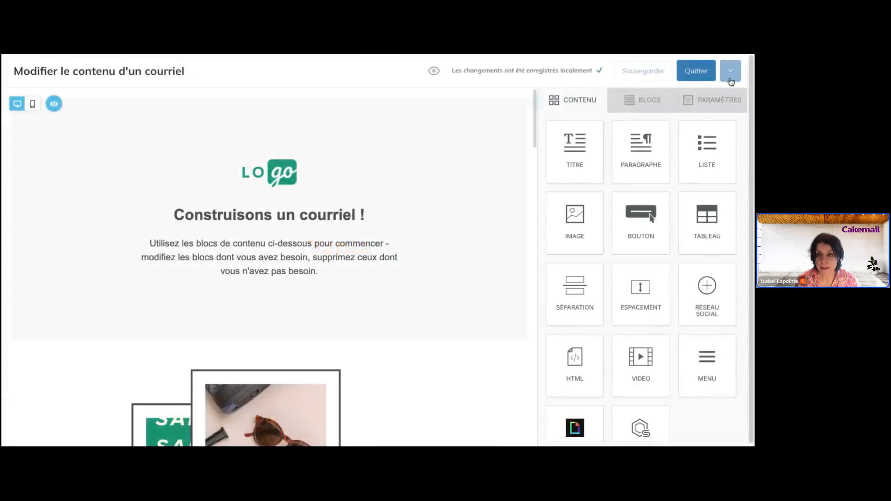
left_click(730, 70)
left_click(675, 154)
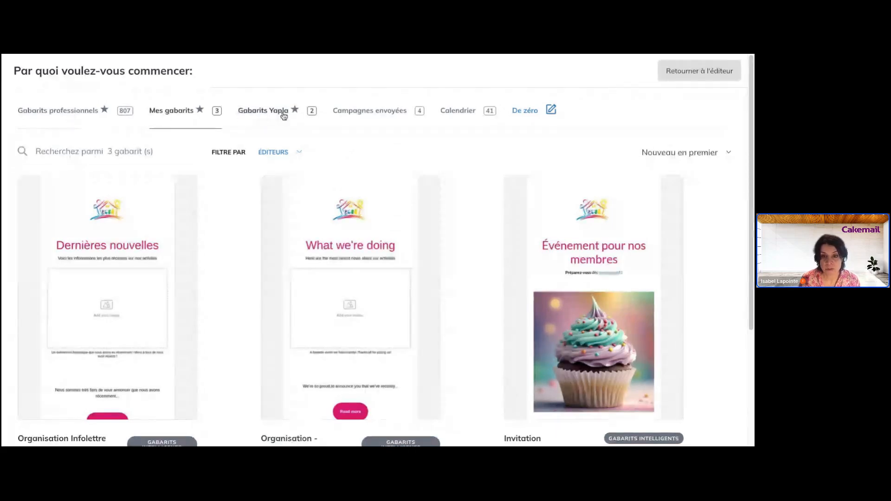
scroll(290, 282, "down", 1)
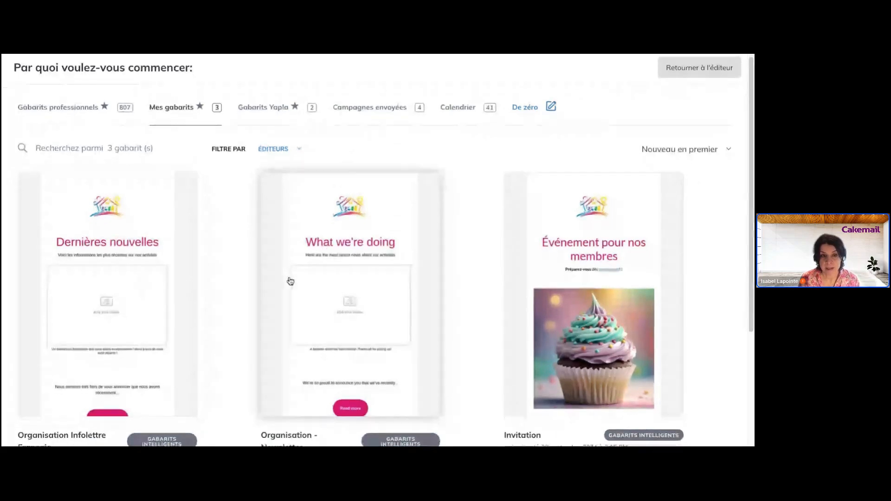
scroll(290, 281, "down", 2)
scroll(290, 281, "up", 1)
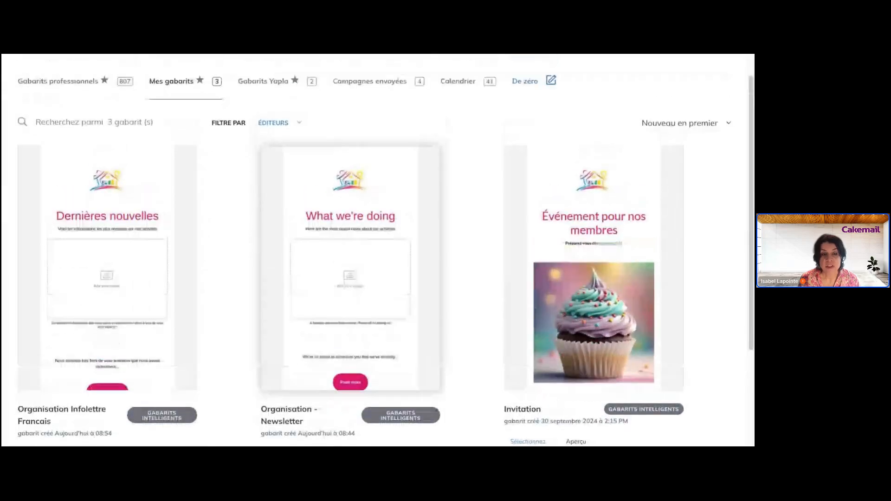
scroll(283, 272, "up", 1)
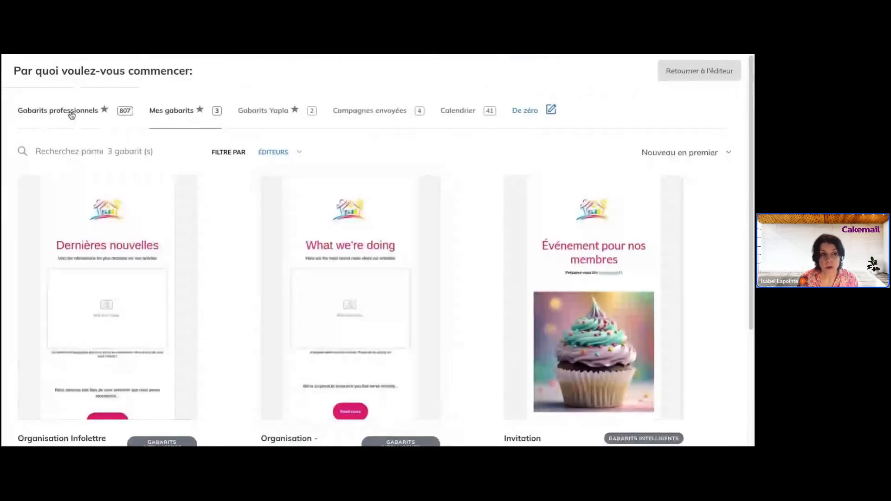
- Return to the editor's Construisons un courriel ! starter layout and dismiss the options menu
left_click(672, 70)
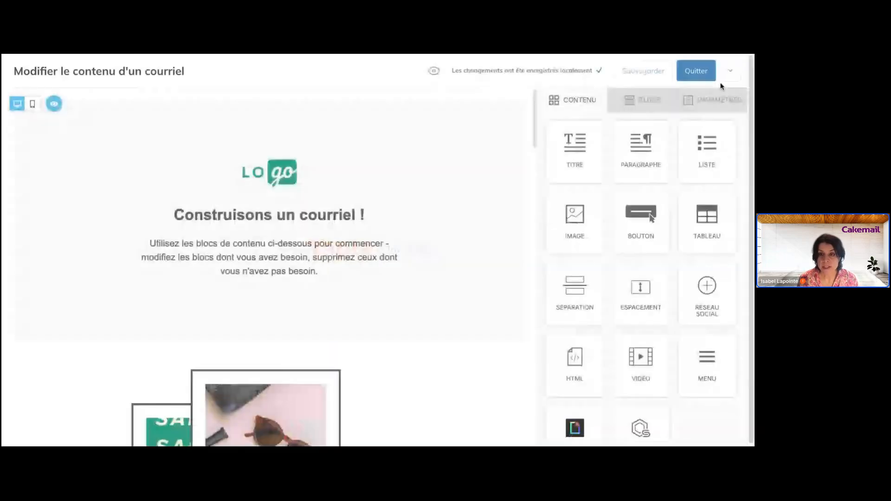
left_click(729, 72)
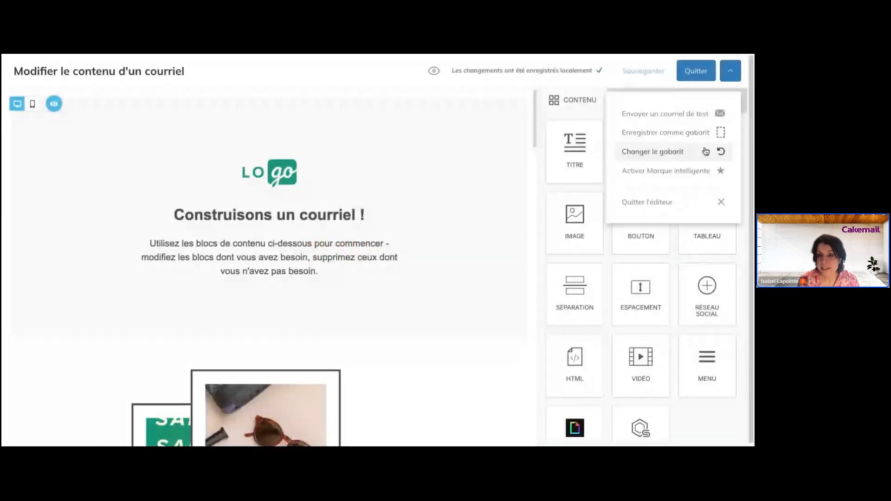
left_click(691, 136)
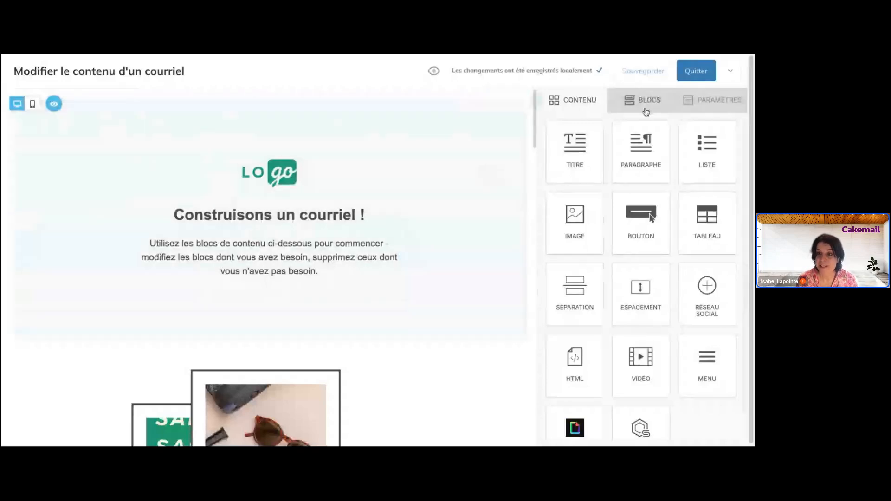
- Quit the email editor and close the campaign details to reach the Brouillons list
left_click(703, 77)
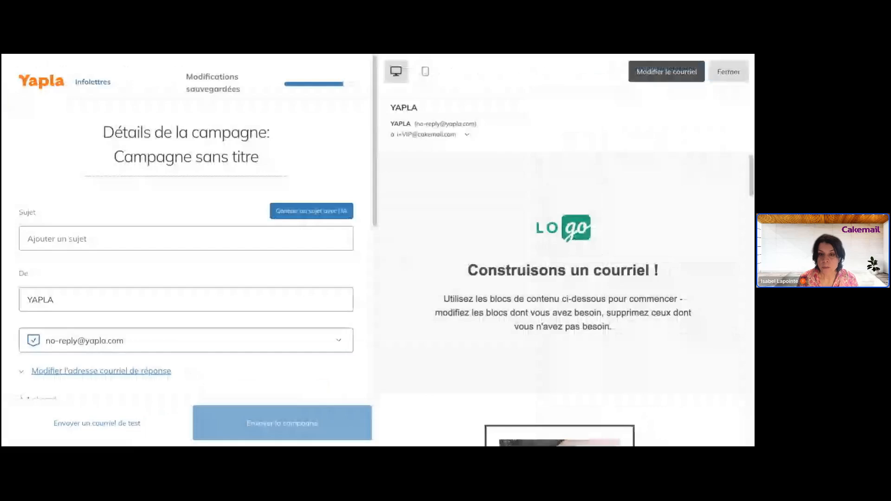
left_click(729, 71)
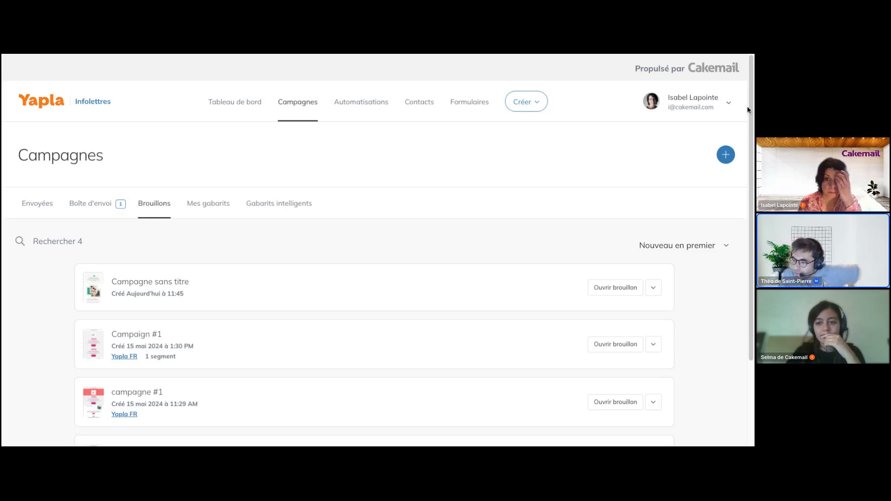
- Open the Compte settings page from the account menu and scroll through the profile
left_click(731, 106)
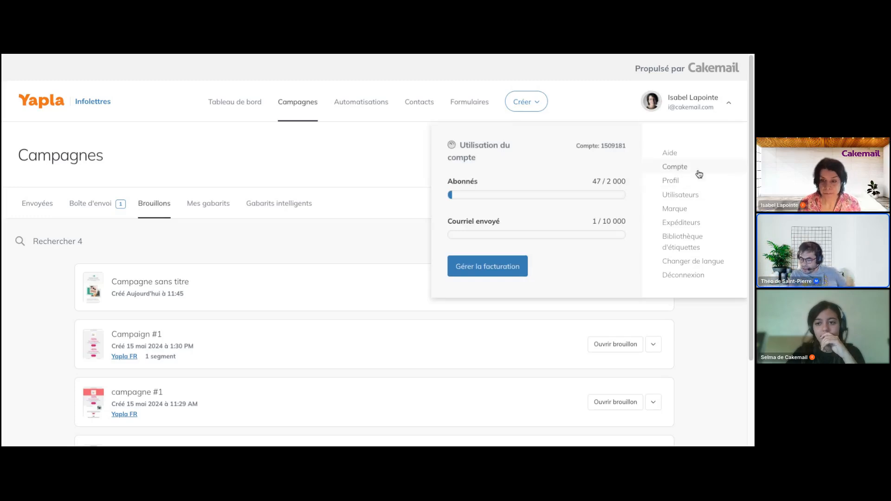
left_click(675, 167)
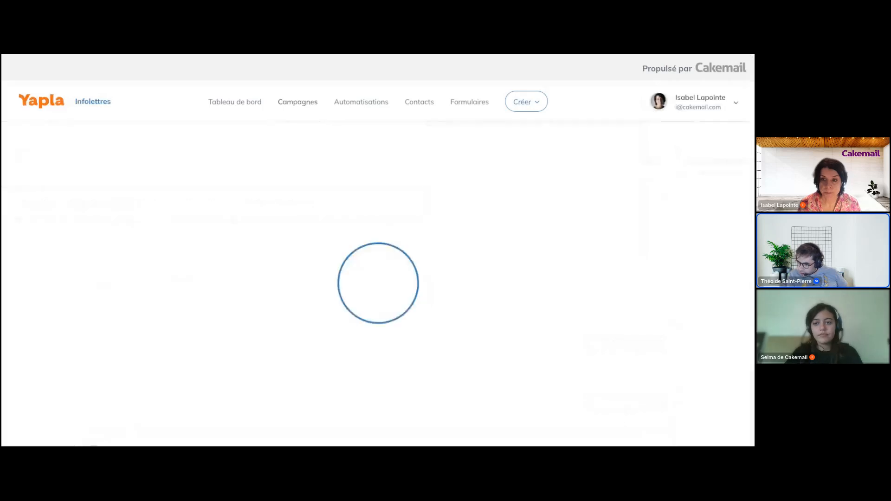
scroll(613, 288, "down", 5)
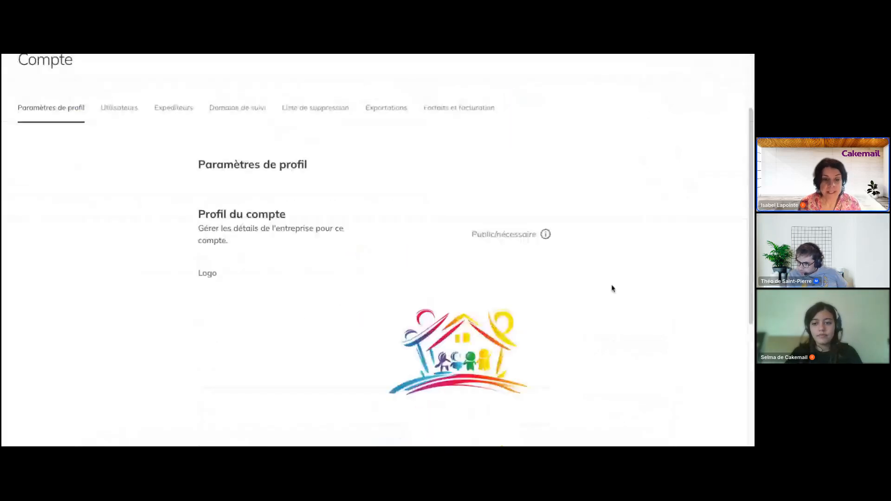
scroll(613, 288, "down", 2)
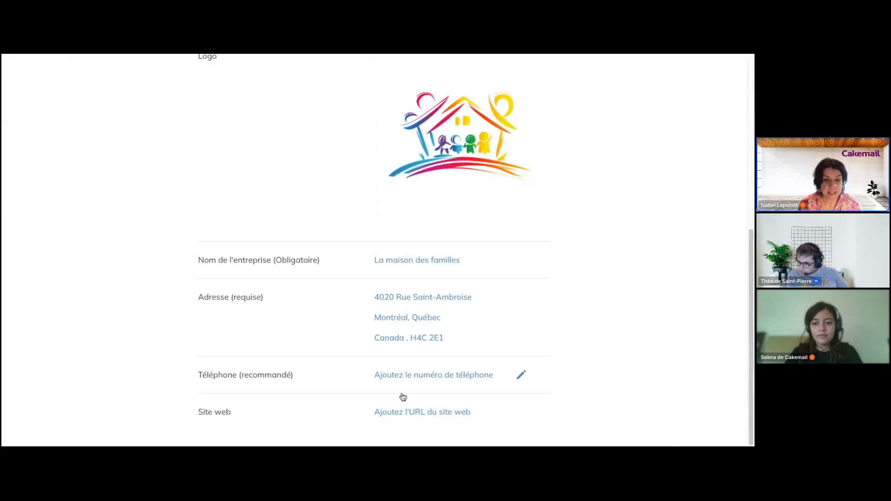
scroll(459, 358, "up", 7)
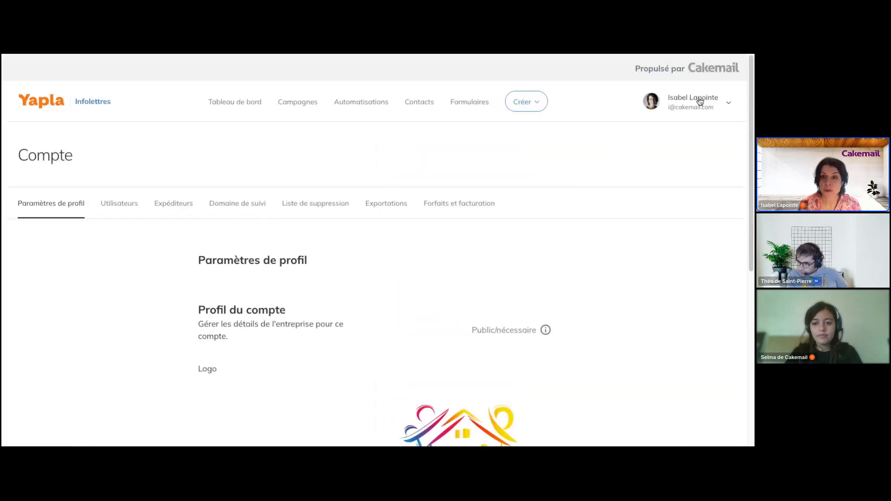
left_click(728, 104)
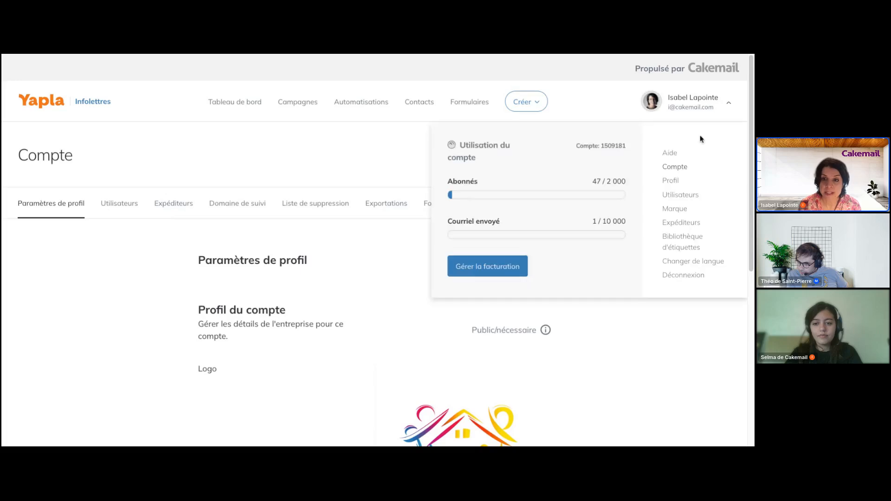
left_click(680, 170)
scroll(521, 325, "down", 1)
scroll(271, 319, "down", 5)
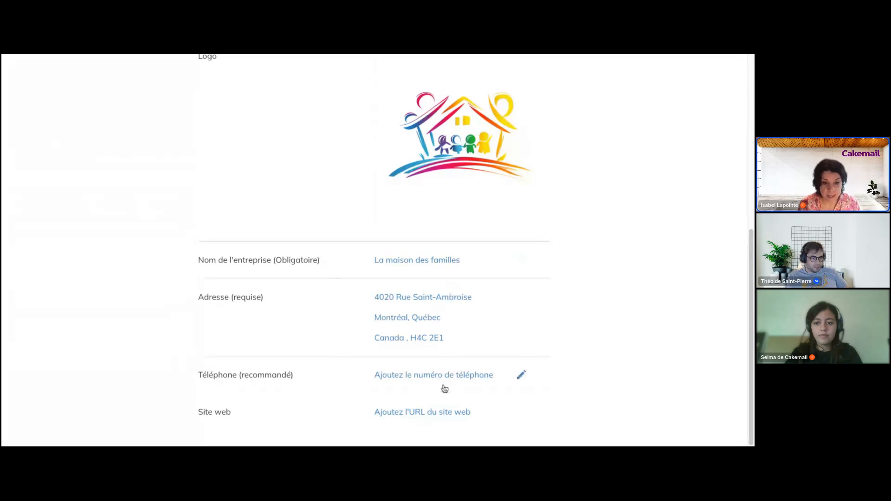
- Start editing the Site web URL, cancel it, and scroll back to the top
left_click(521, 412)
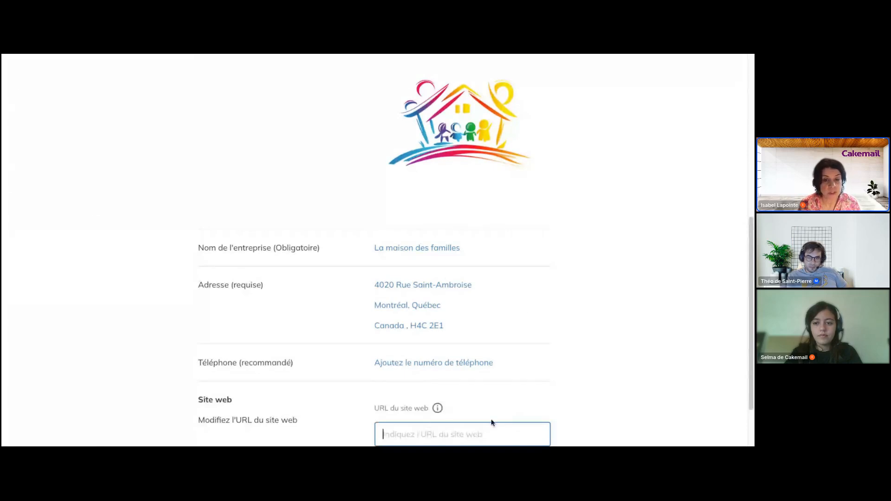
scroll(638, 365, "down", 1)
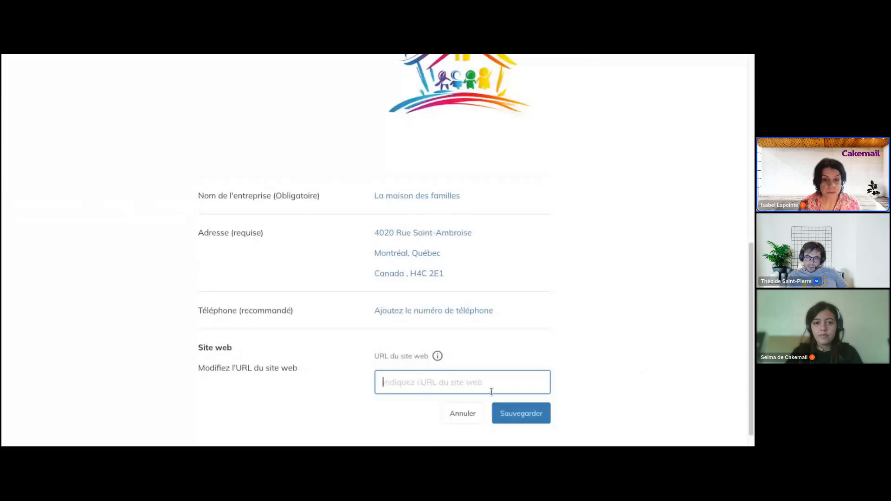
left_click(463, 413)
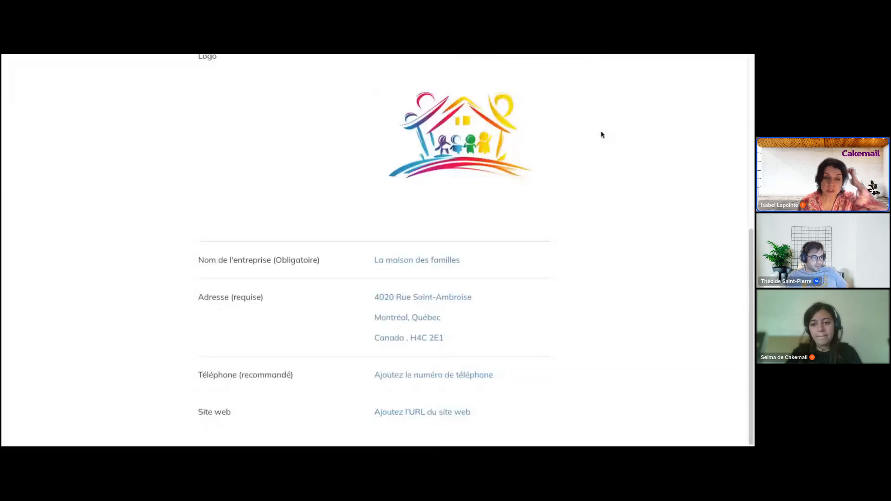
scroll(602, 134, "up", 3)
scroll(602, 135, "up", 3)
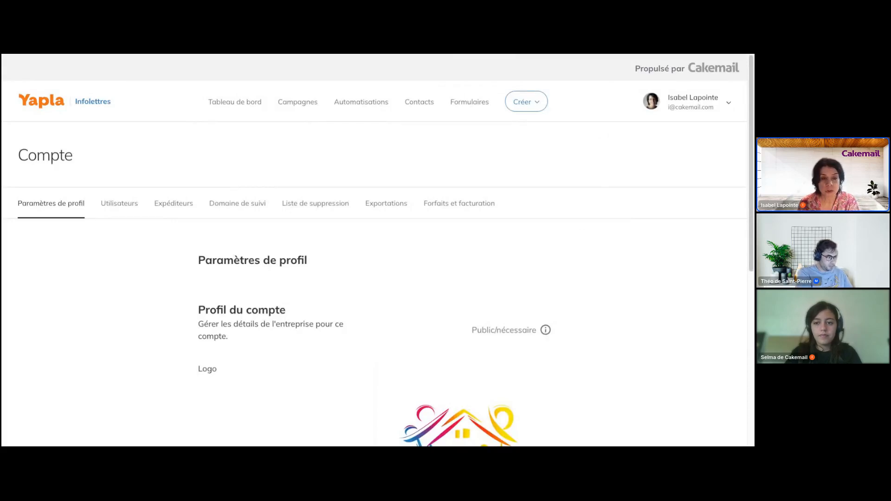
- Go to the Campagnes Brouillons tab and open the campagne #1 draft
left_click(298, 102)
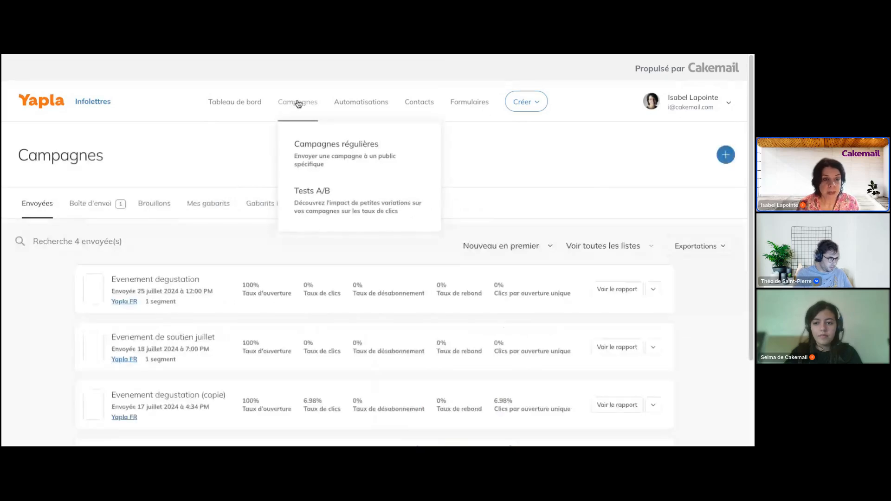
left_click(155, 203)
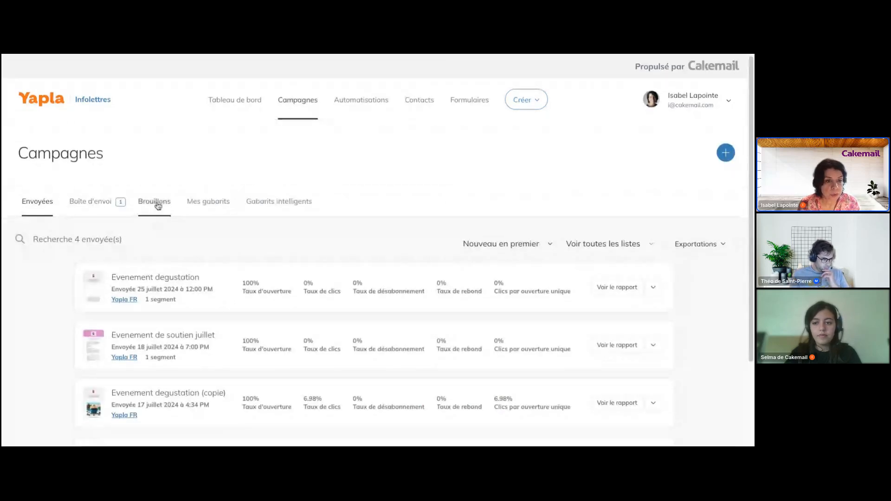
scroll(181, 334, "down", 2)
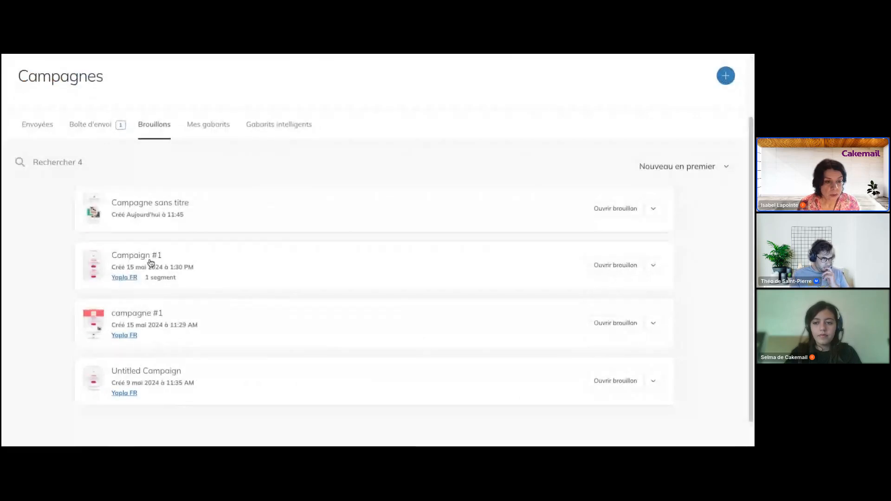
left_click(146, 316)
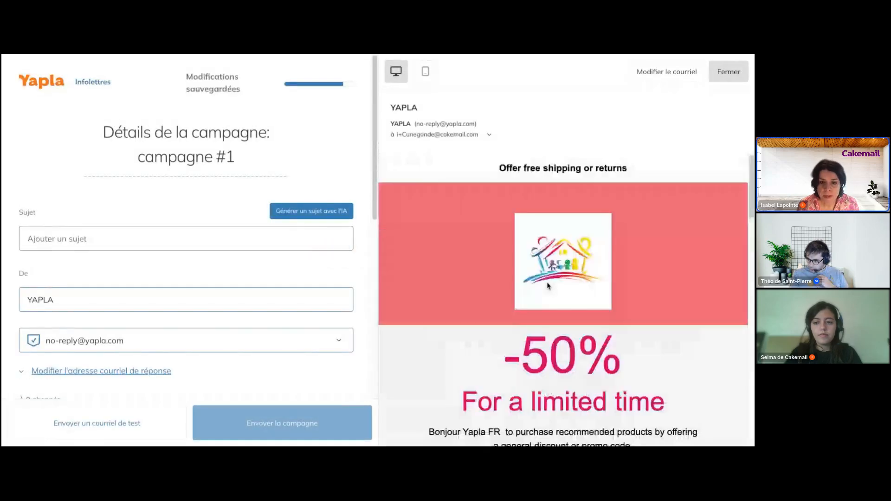
- Select the footer address text in the draft preview, then close it with Fermer
scroll(547, 286, "down", 15)
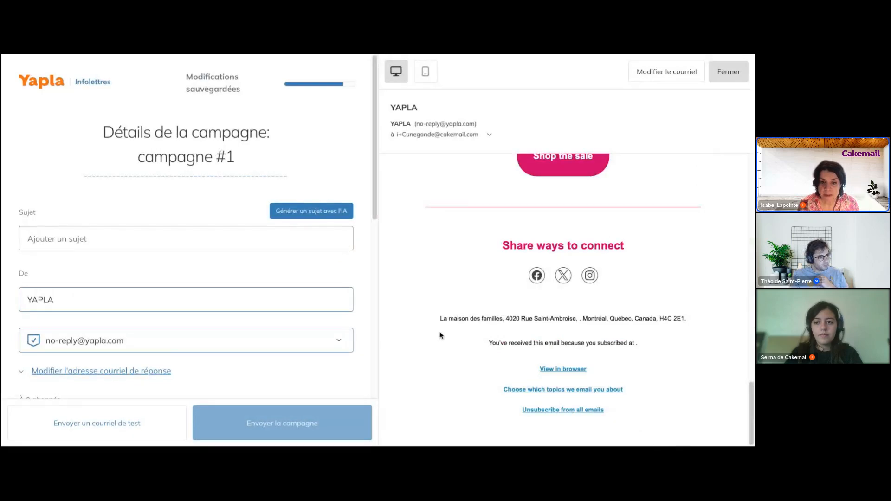
left_click_drag(439, 318, 598, 328)
left_click_drag(674, 317, 694, 323)
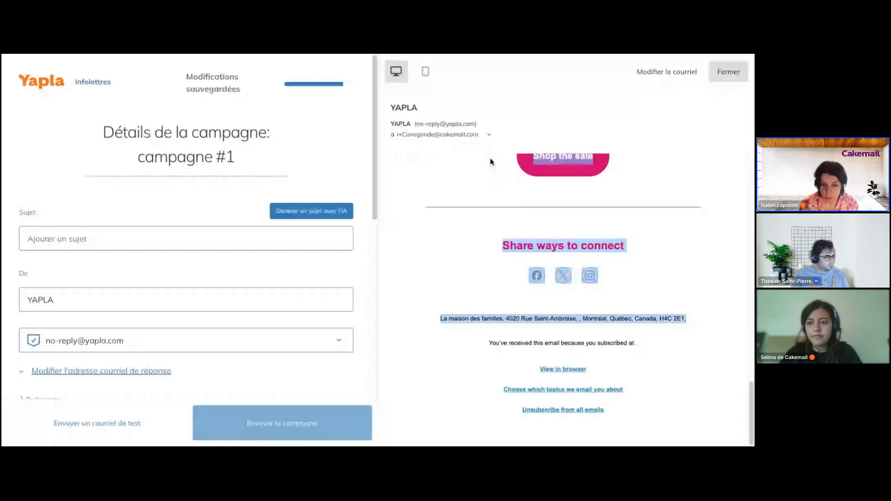
left_click(723, 73)
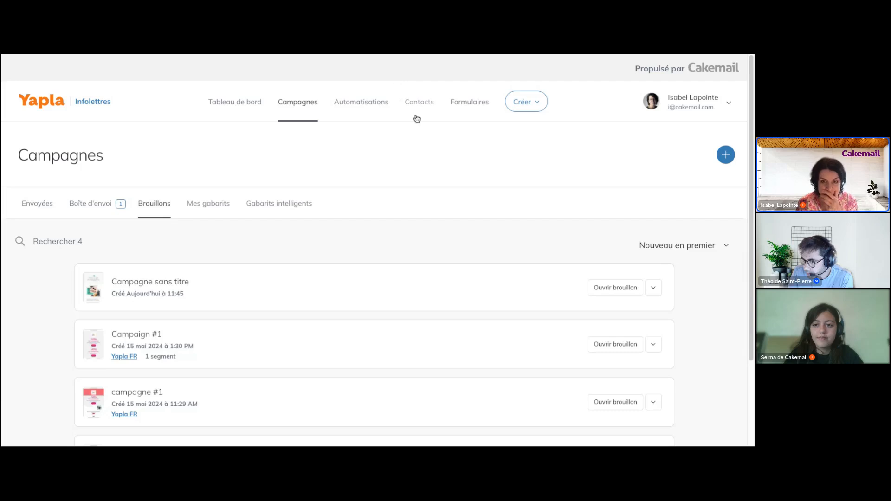
- Open Utilisateurs from the account menu and view the owner's profile down to Fuseau horaire
left_click(726, 110)
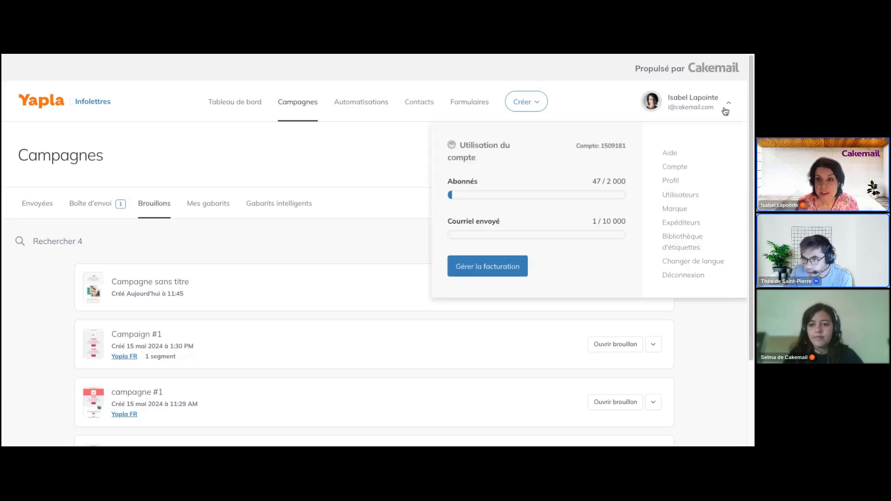
left_click(695, 196)
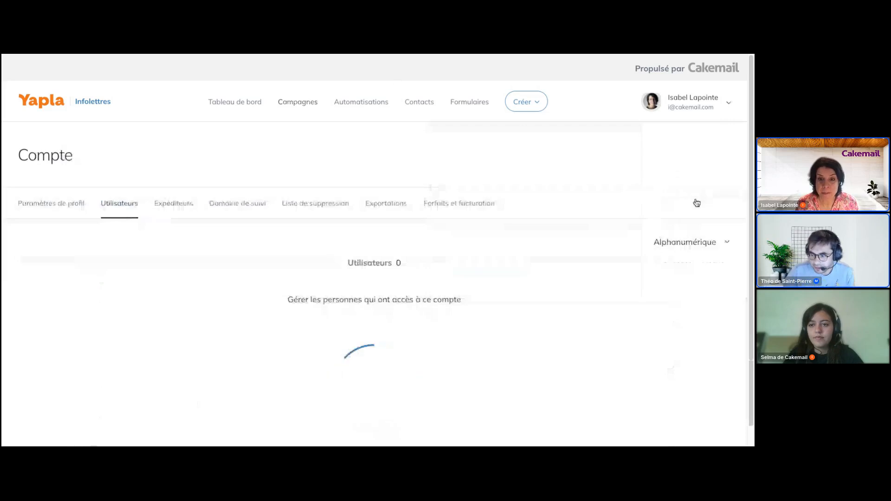
scroll(500, 237, "down", 1)
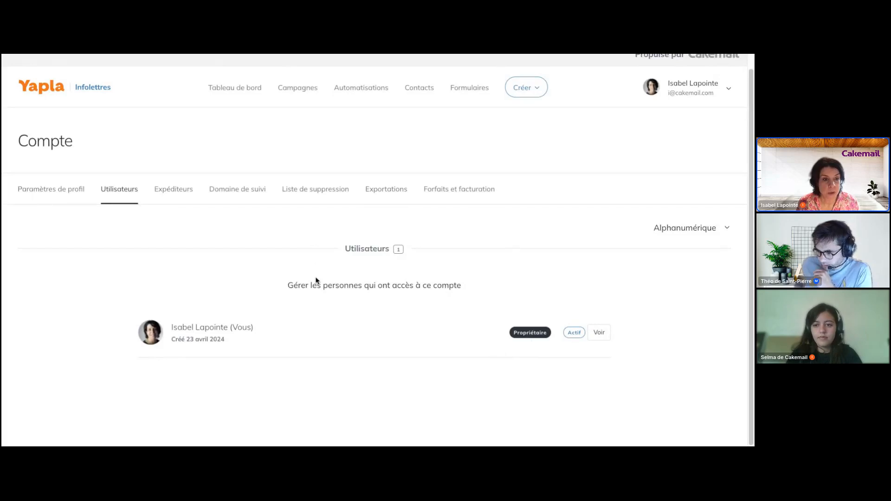
left_click(598, 336)
scroll(585, 330, "down", 3)
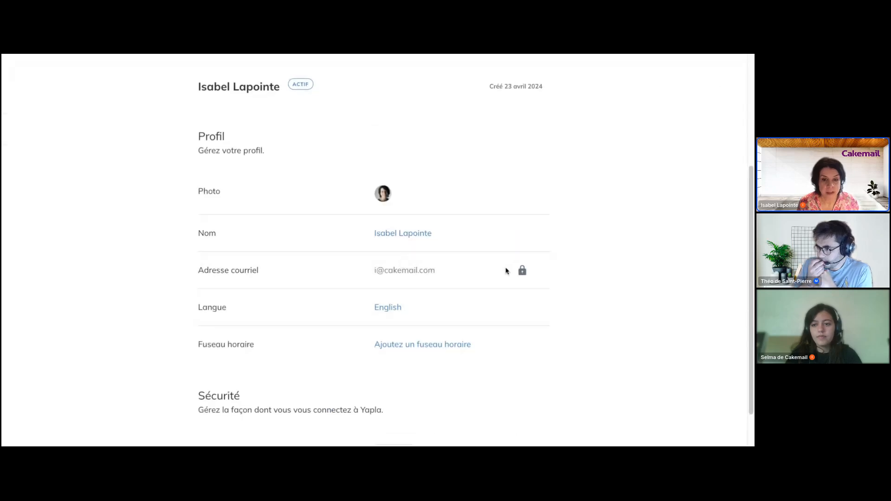
scroll(422, 313, "down", 1)
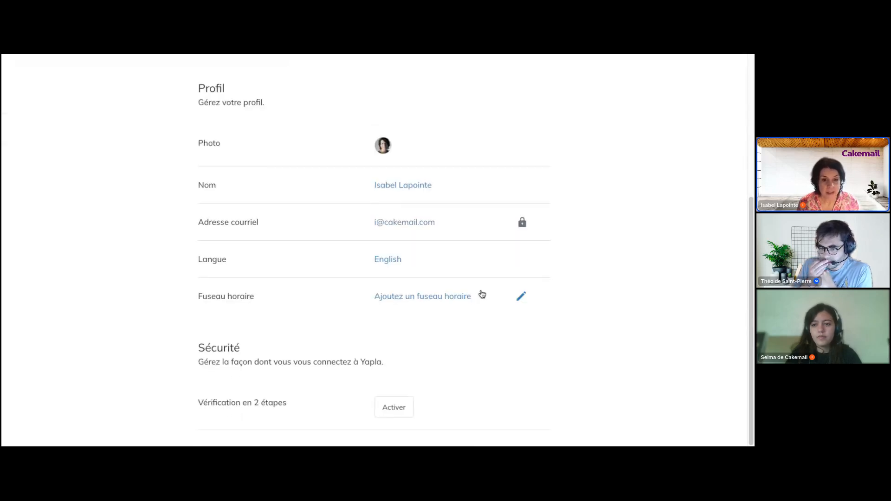
- Open the Fuseau horaire selector with no zone chosen, then open the account usage menu
left_click(522, 297)
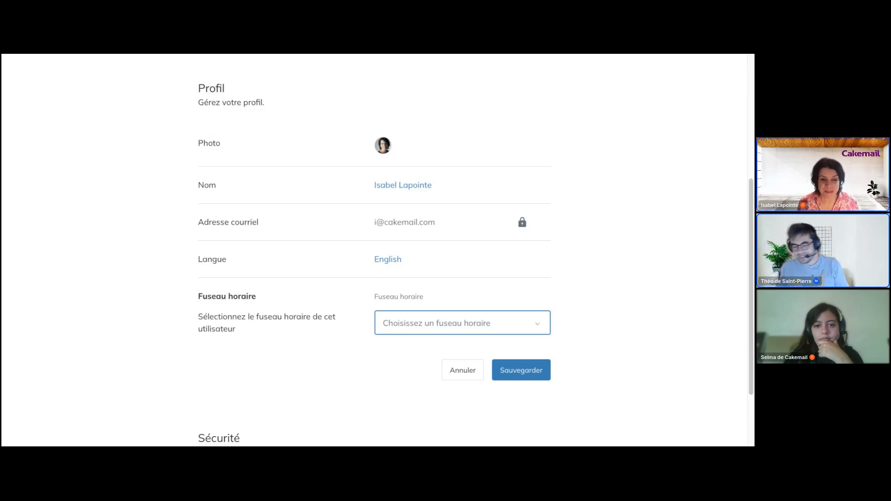
scroll(709, 256, "up", 5)
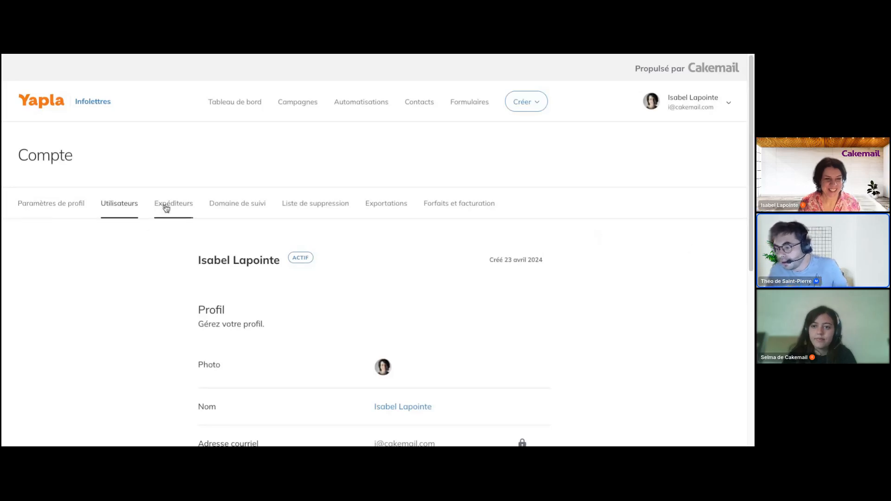
scroll(615, 386, "down", 6)
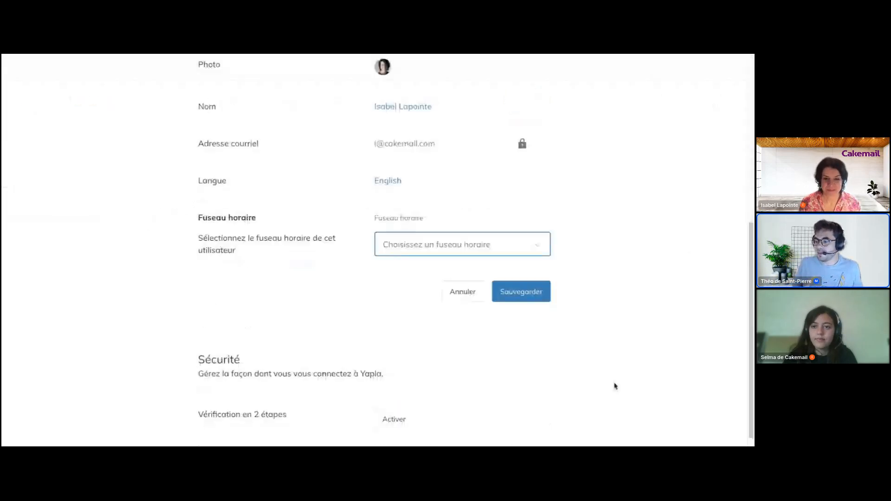
scroll(615, 386, "up", 6)
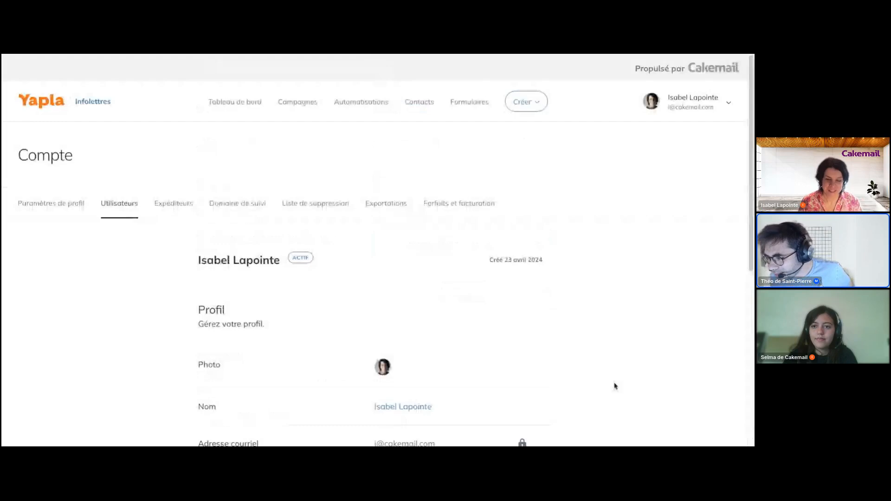
left_click(727, 104)
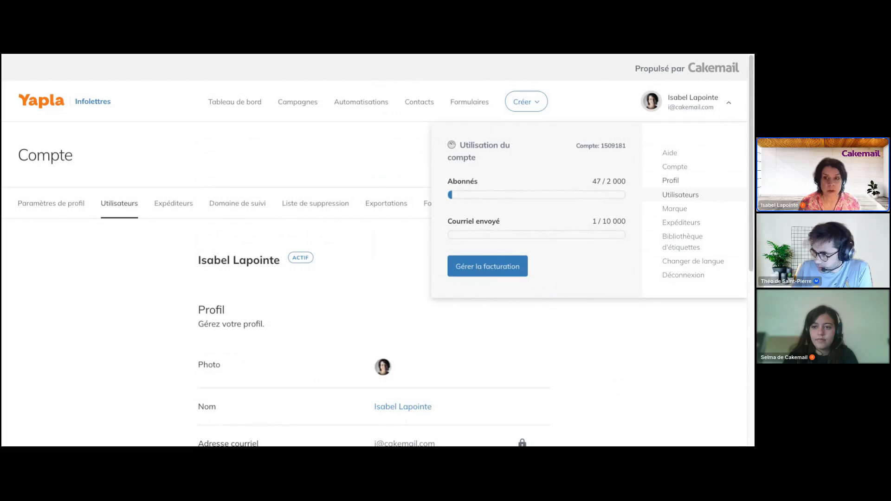
- Open Expéditeurs to list the yapla.com and jeaninedesserts.com senders
left_click(171, 204)
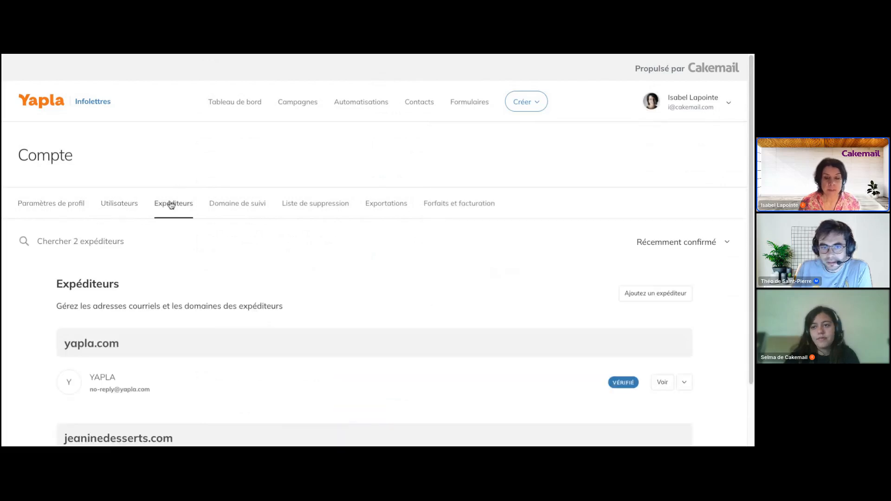
scroll(422, 225, "down", 2)
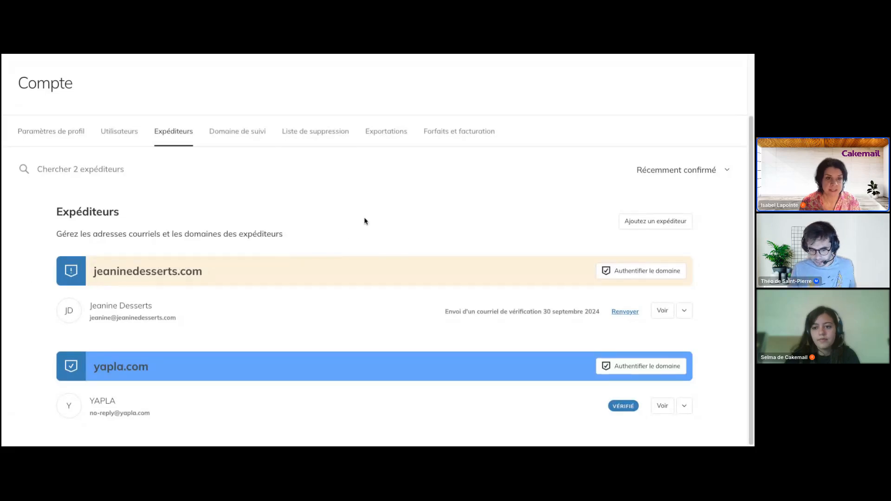
scroll(364, 222, "up", 2)
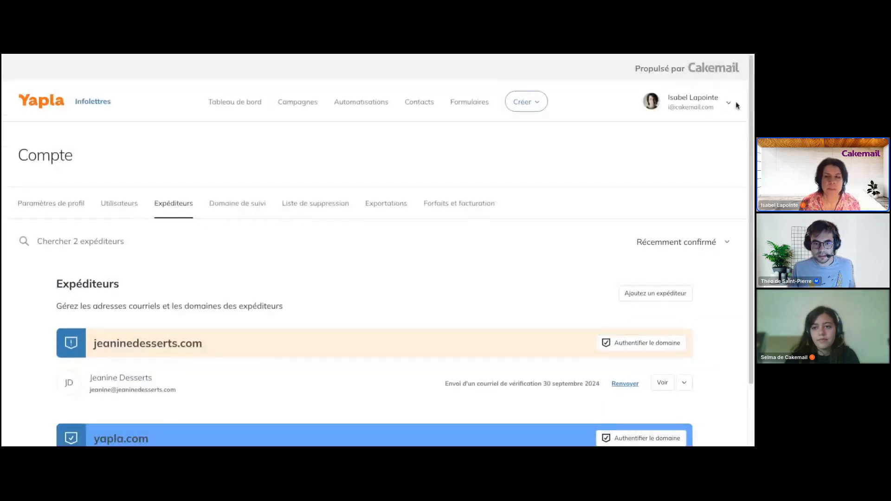